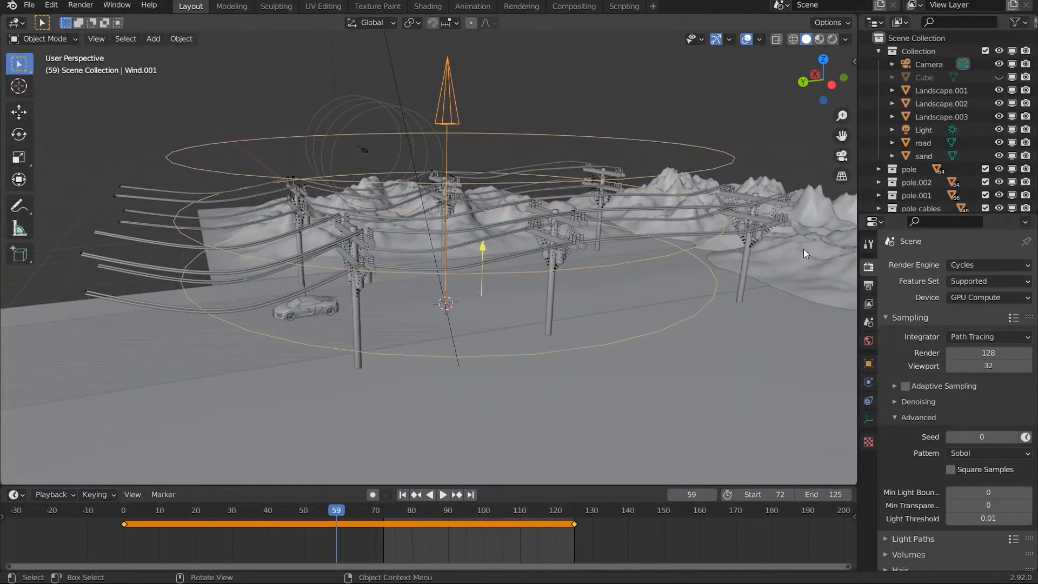
Examine the finished desert road scene from several angles, including its power poles, hanging cables, car and surrounding landscape
left_click(407, 365)
middle_click_drag(407, 364, 427, 338)
left_click(333, 251)
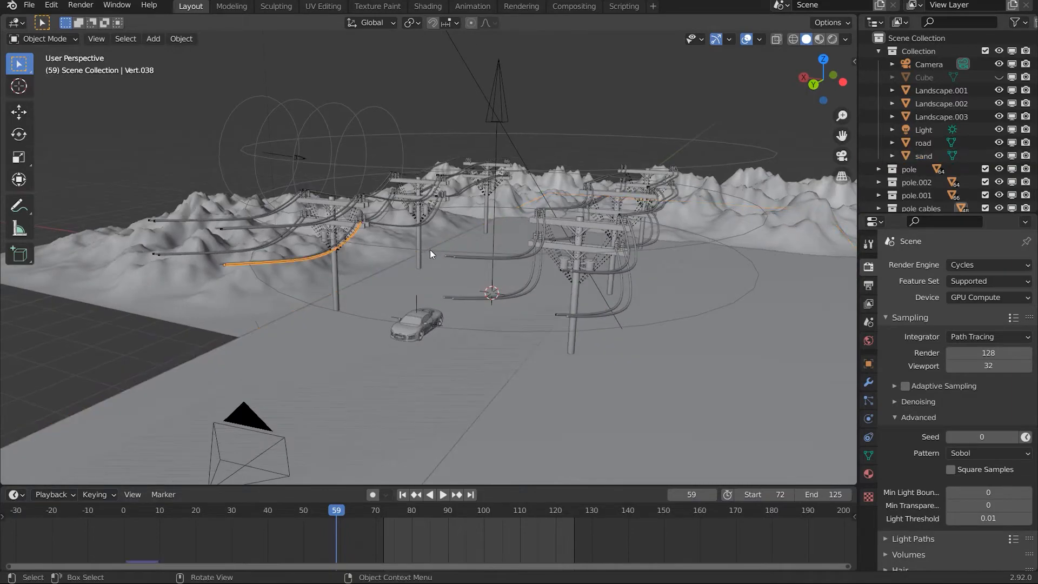
left_click(238, 237)
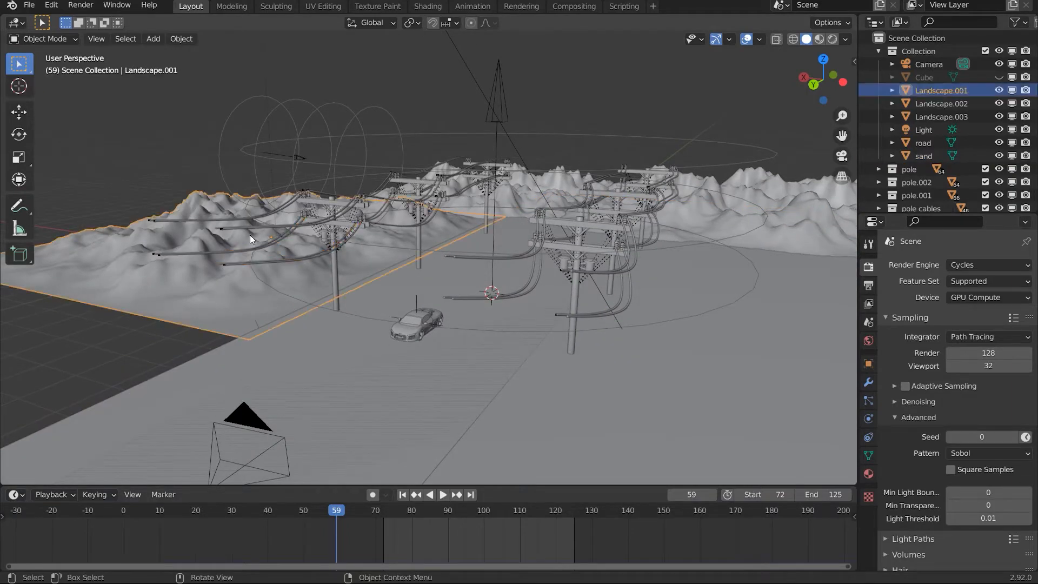
middle_click_drag(250, 235, 547, 296)
scroll(489, 233, "up", 5)
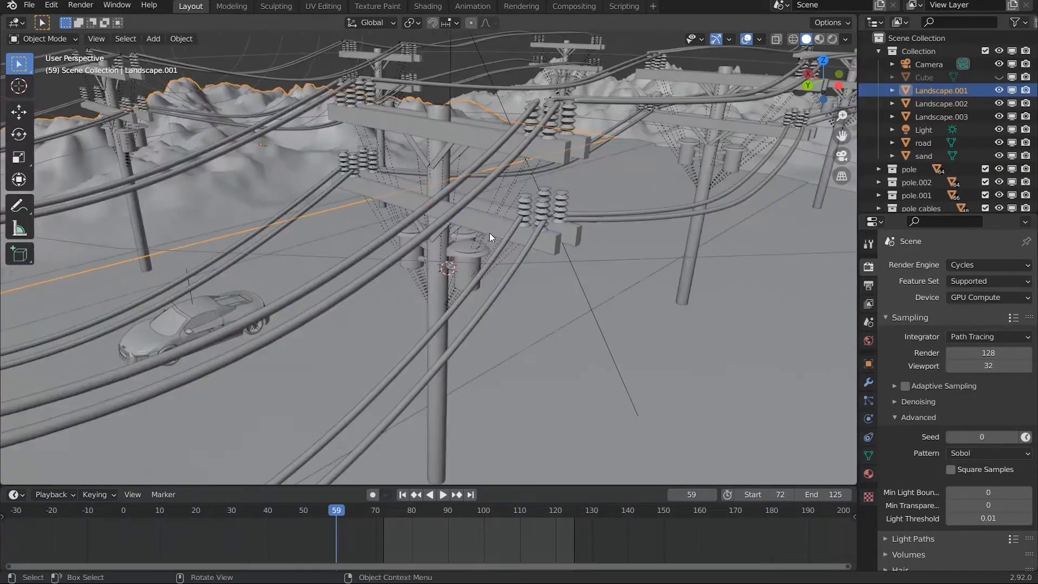
left_click(429, 268)
middle_click_drag(425, 271, 562, 304)
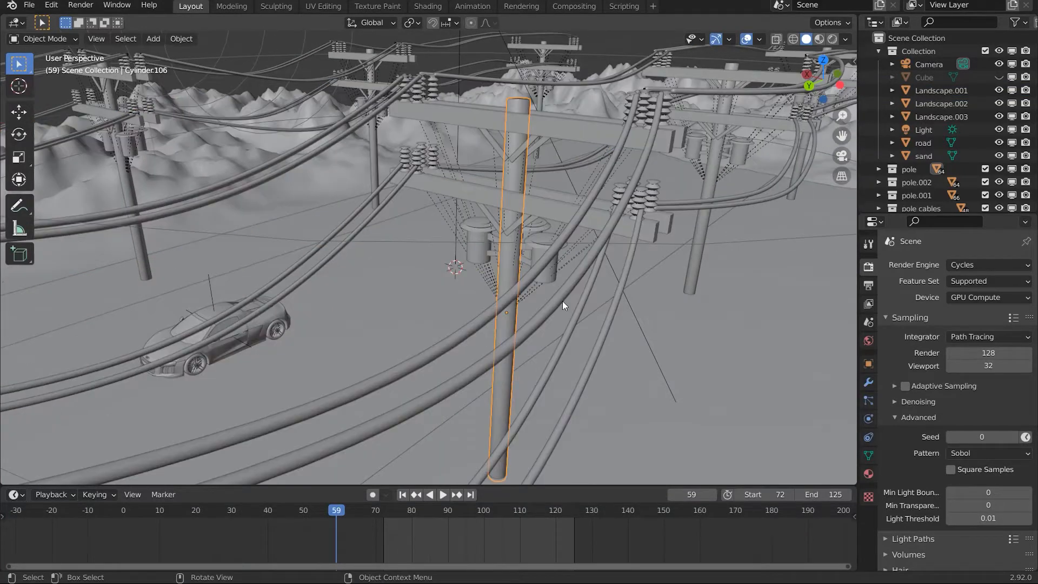
middle_click_drag(571, 200, 378, 218)
scroll(604, 211, "down", 4)
middle_click_drag(518, 268, 595, 296)
scroll(474, 334, "down", 5)
middle_click_drag(429, 333, 382, 202)
left_click(610, 189)
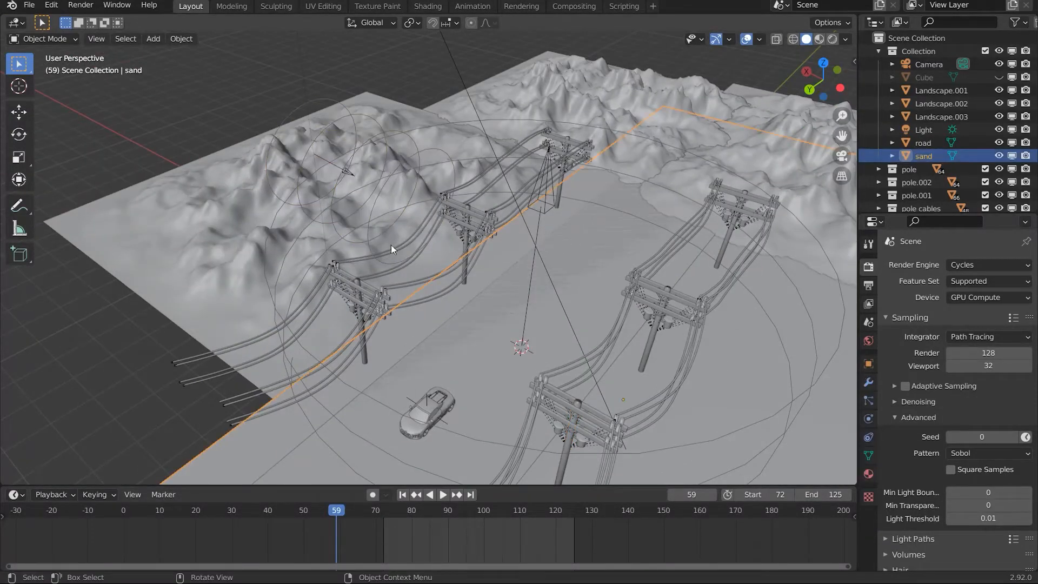
left_click(279, 286)
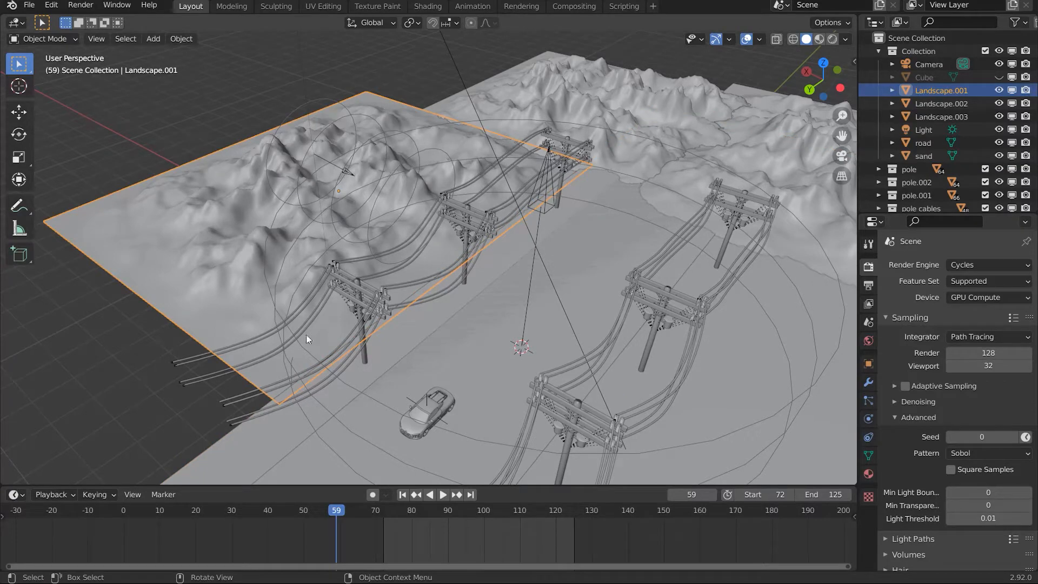
middle_click_drag(306, 334, 469, 317)
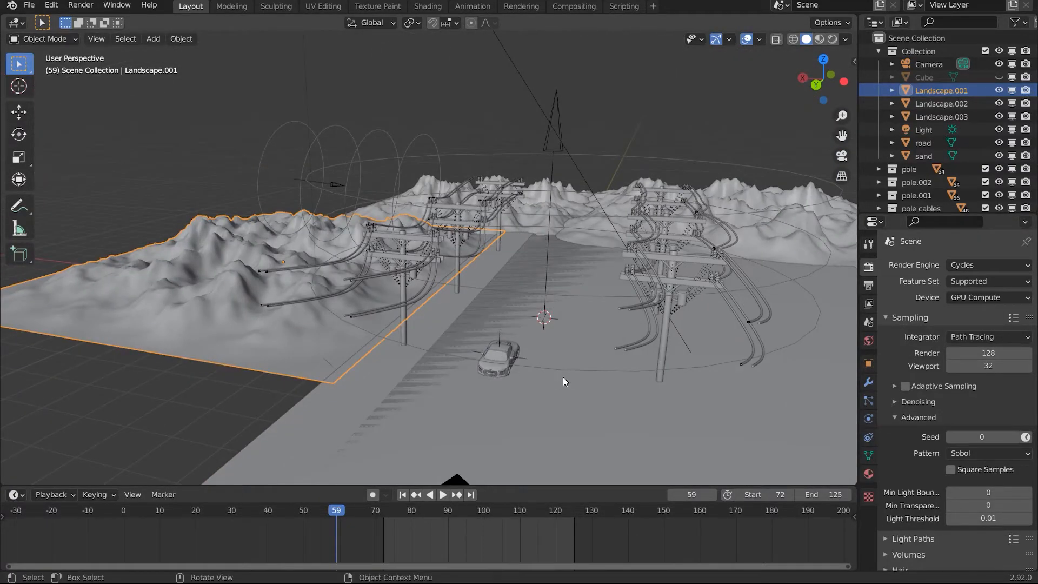
middle_click_drag(562, 377, 455, 345)
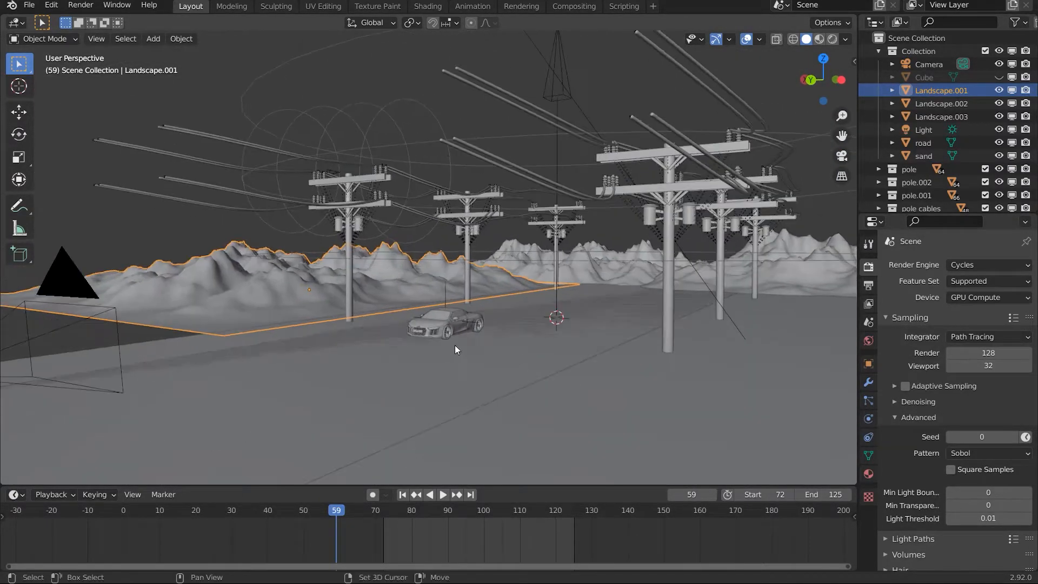
scroll(454, 338, "up", 2)
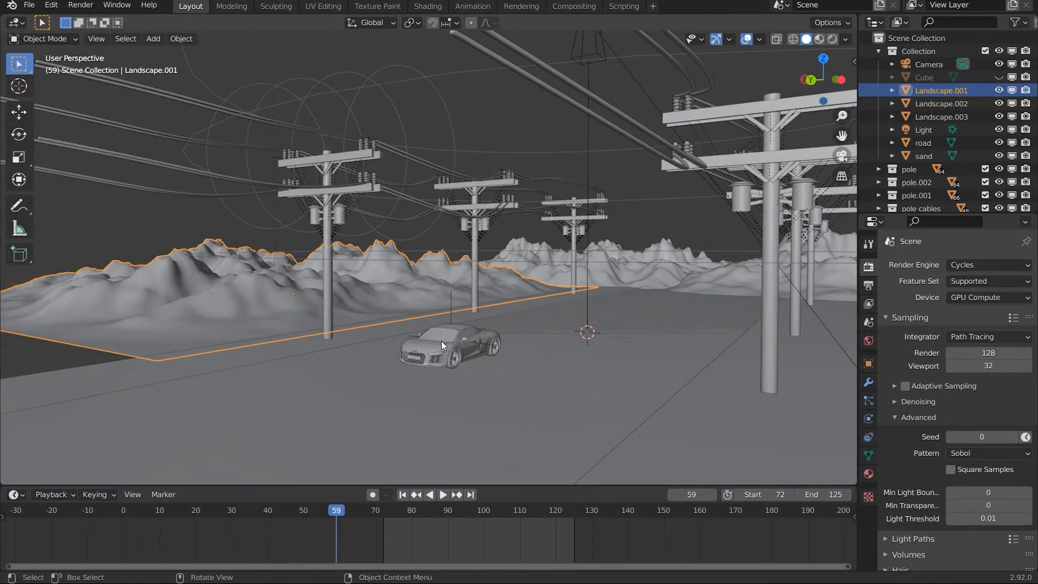
scroll(441, 341, "down", 3)
middle_click_drag(445, 287, 506, 299)
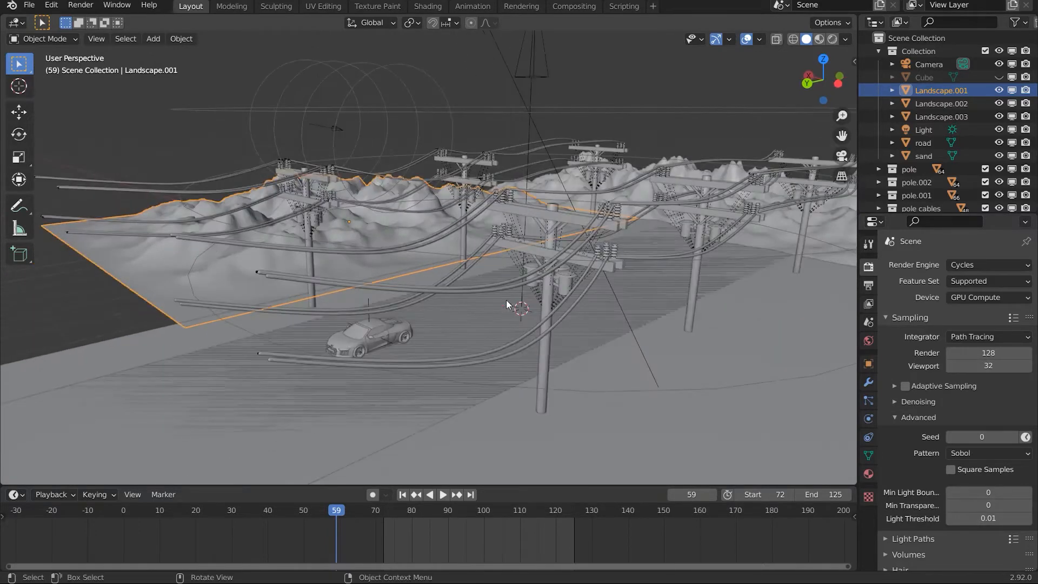
left_click(506, 287)
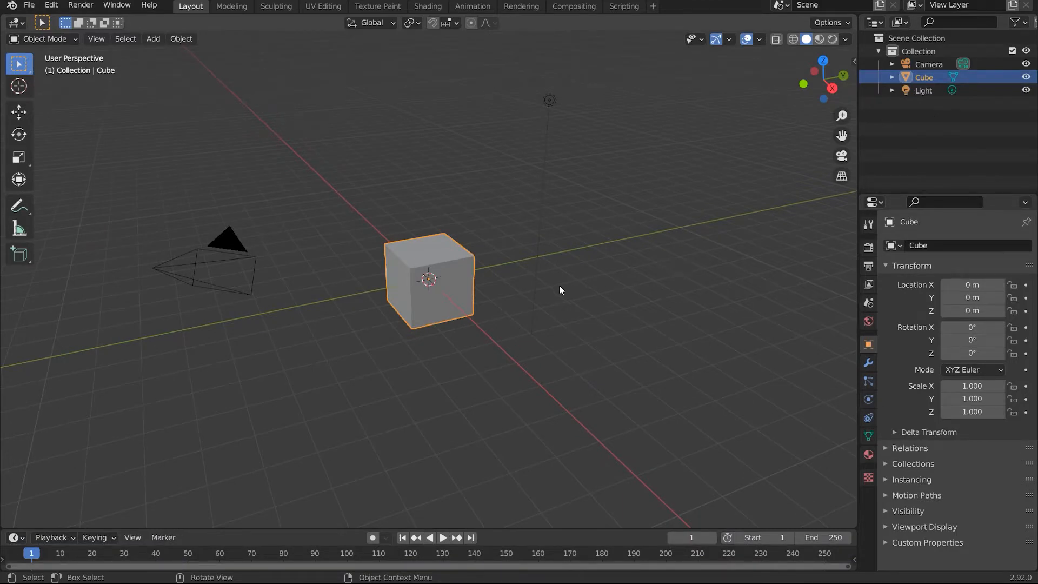
Delete the default cube from the new scene
middle_click_drag(526, 317, 500, 318)
scroll(501, 318, "up", 3)
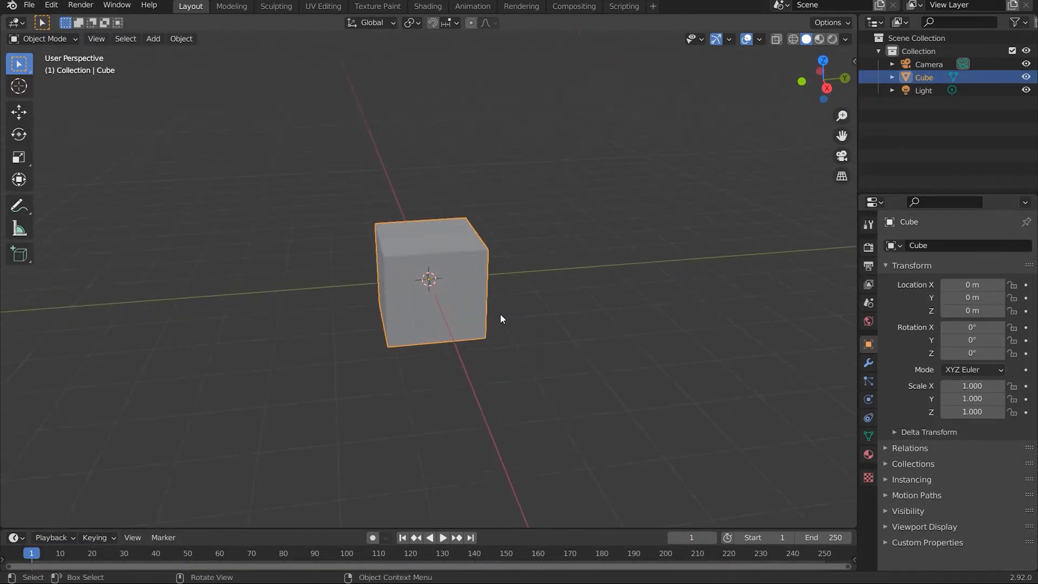
key("Delete")
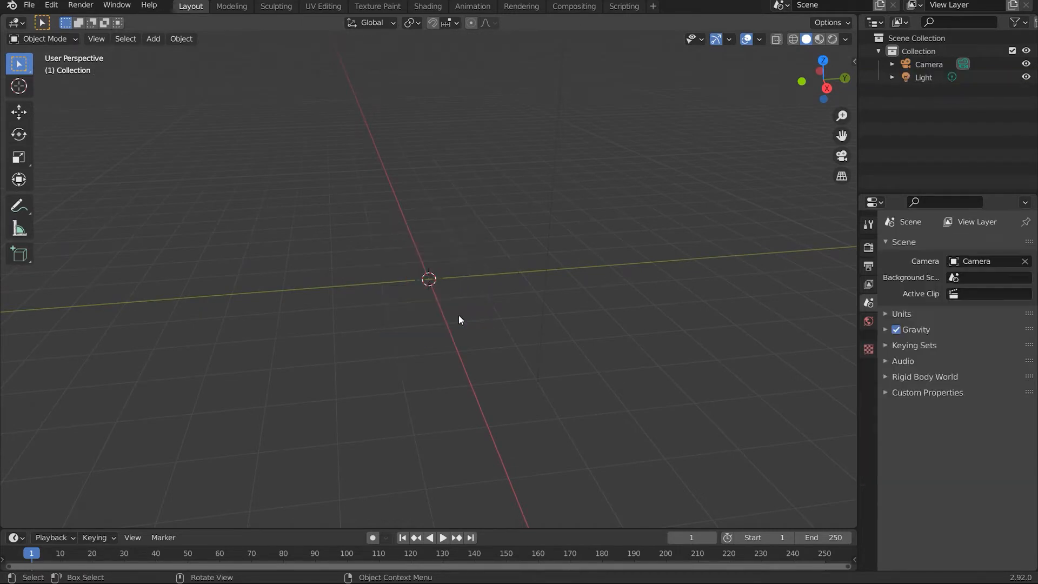
middle_click_drag(472, 317, 456, 326)
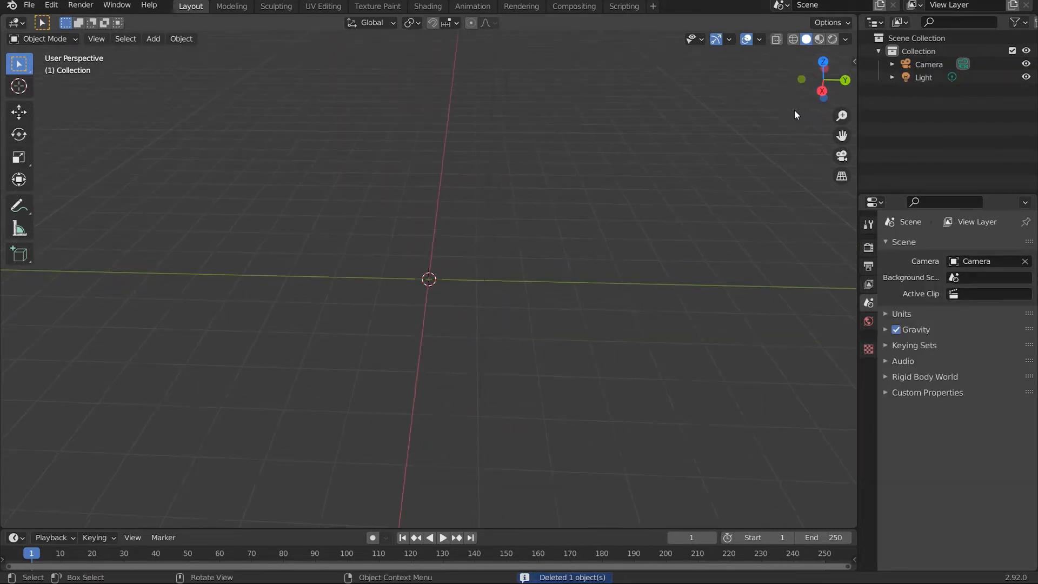
Turn on the Screencast Keys display for the 3D viewport
key("n")
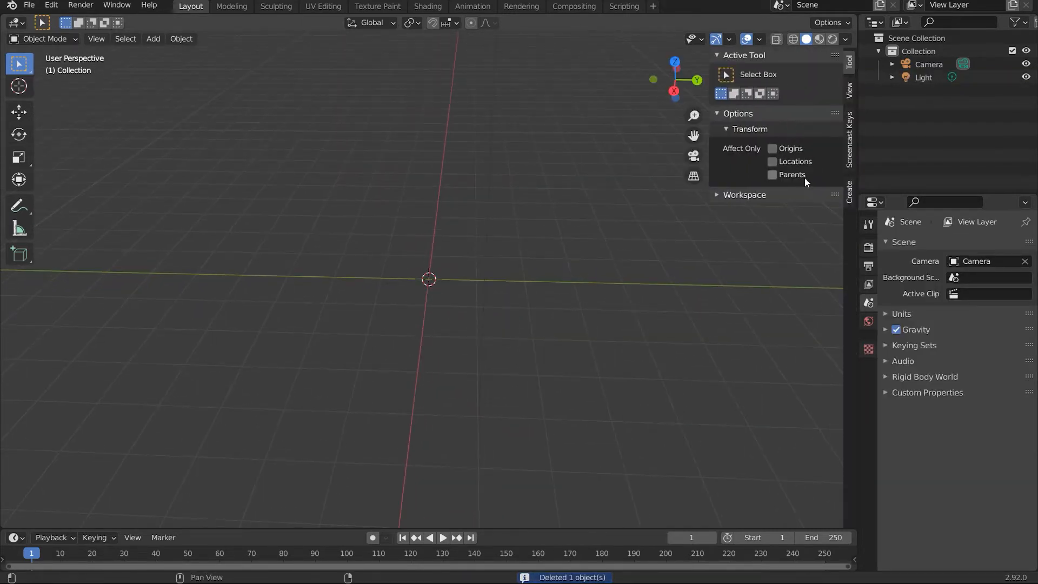
left_click(851, 157)
left_click(744, 58)
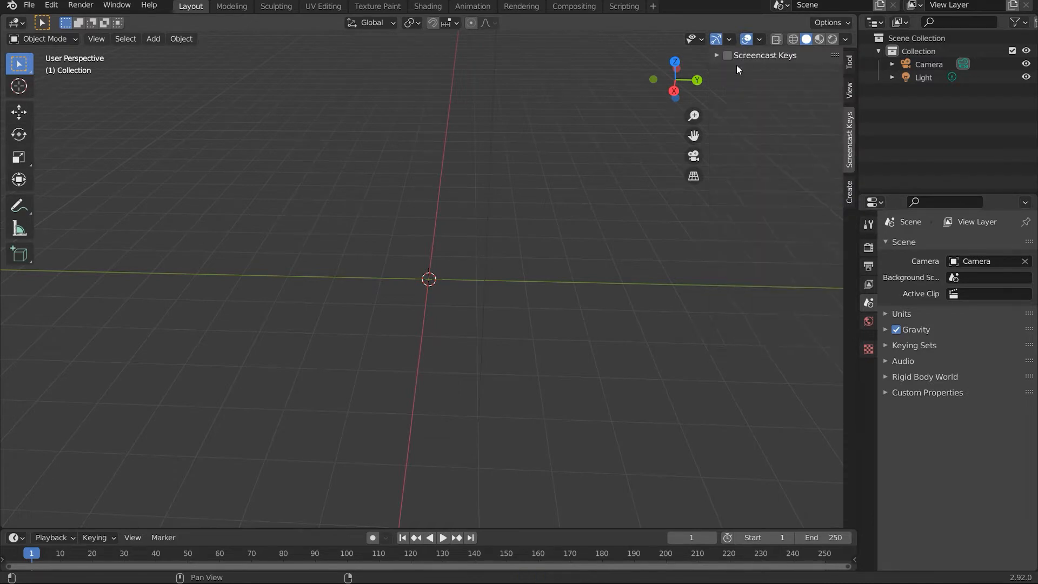
left_click(727, 55)
middle_click_drag(487, 335, 507, 352)
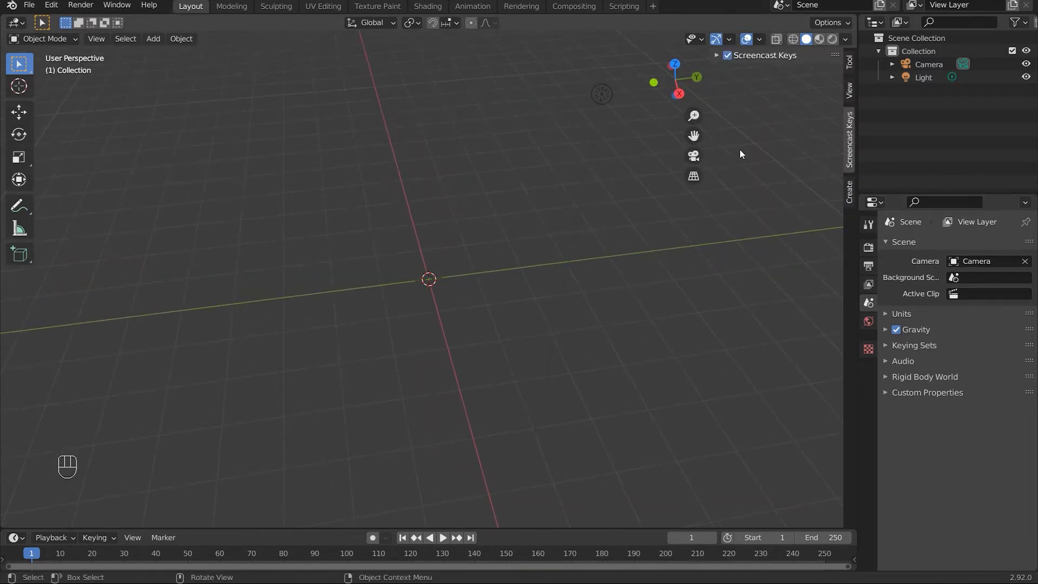
key("n")
Add a mesh plane at the world origin
middle_click_drag(456, 326, 454, 331)
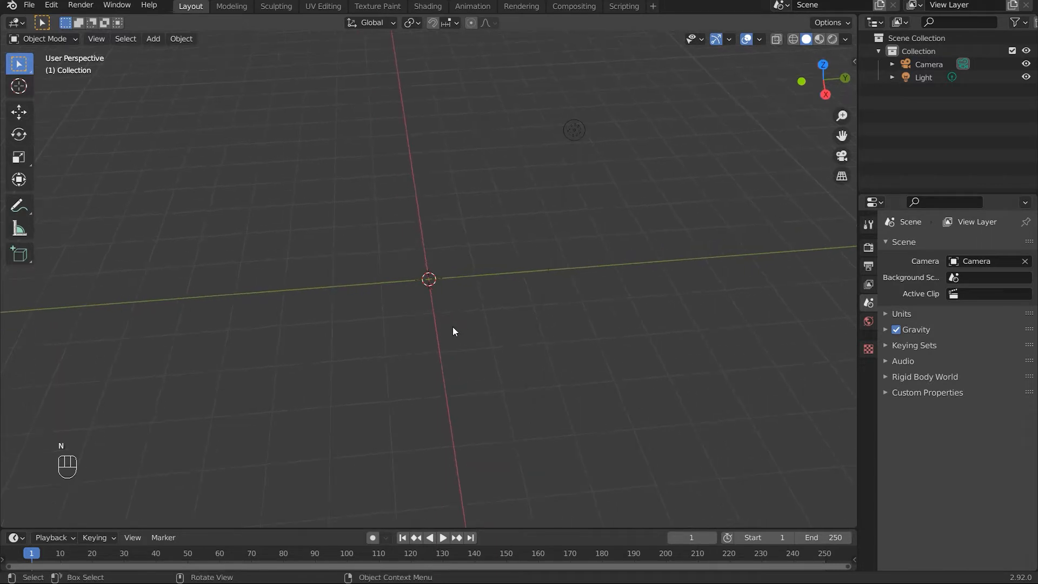
key("shift+a")
mouse_move(443, 317)
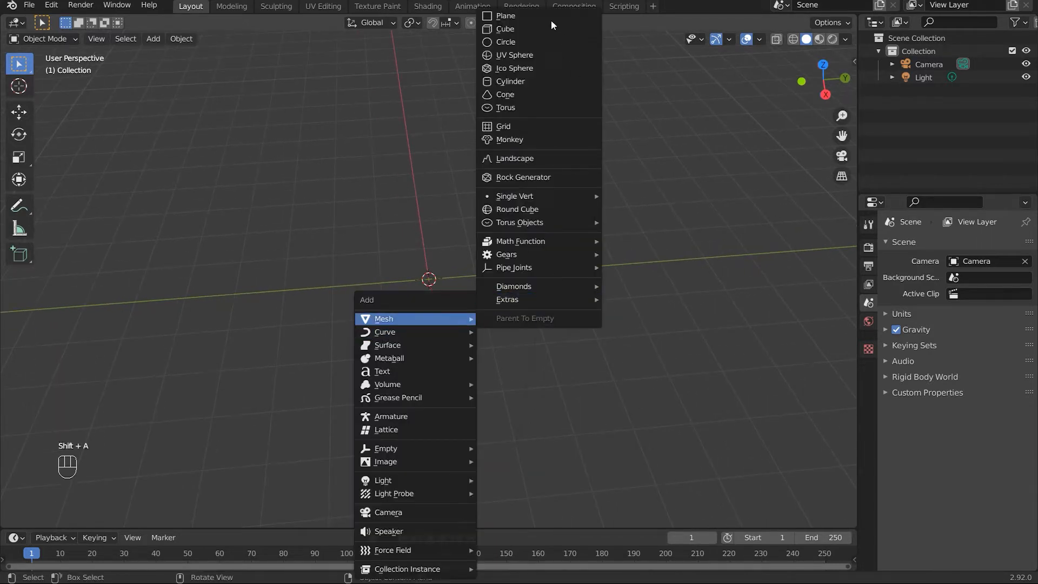
left_click(500, 15)
Delete all of the plane's vertices and draw a straight edge about 4 m long, centred on the origin along the Y axis
key("KP_7")
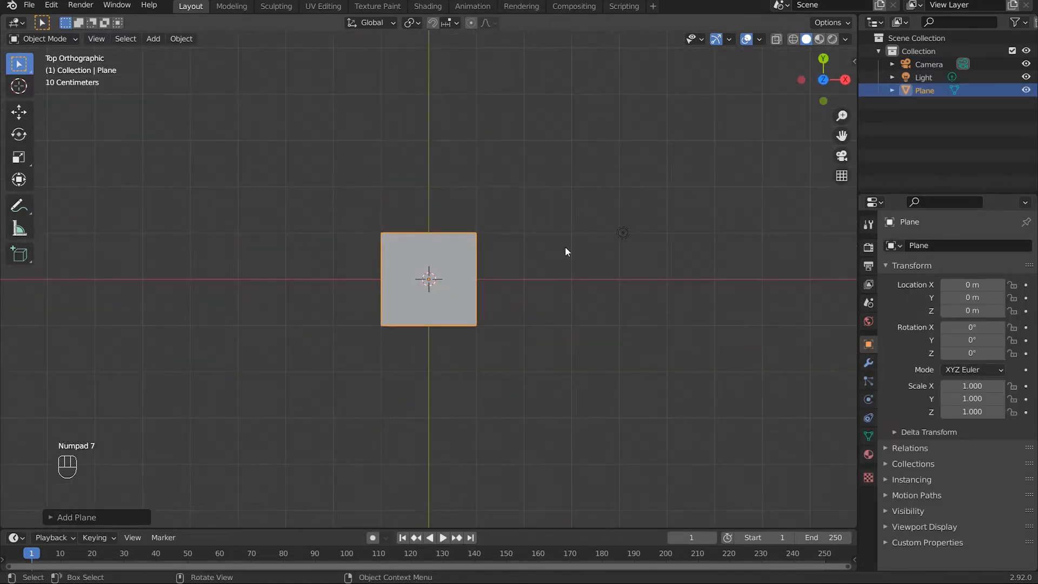
key("Tab")
scroll(473, 280, "up", 2)
key("a")
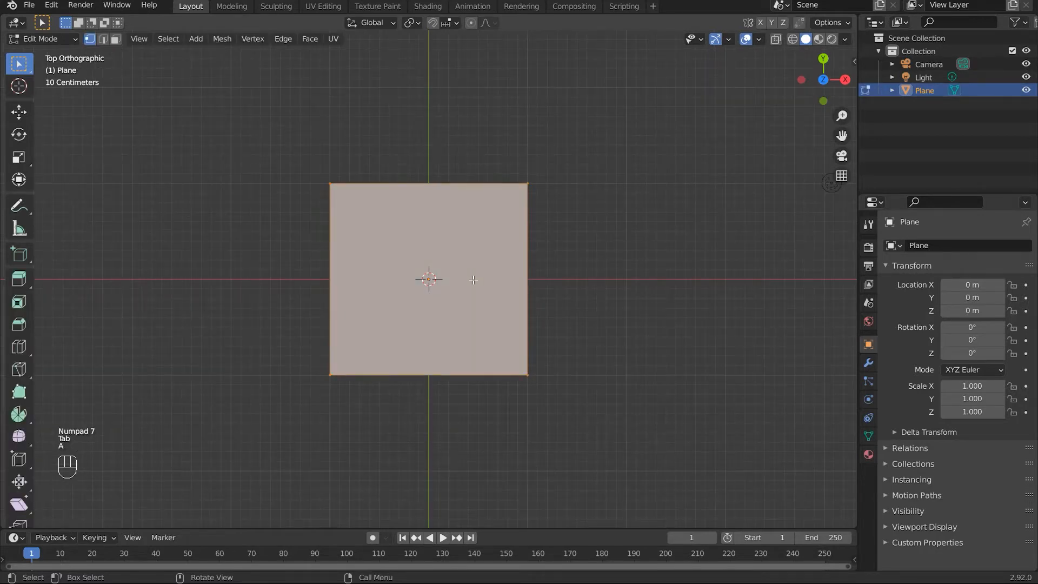
key("x")
left_click(473, 281)
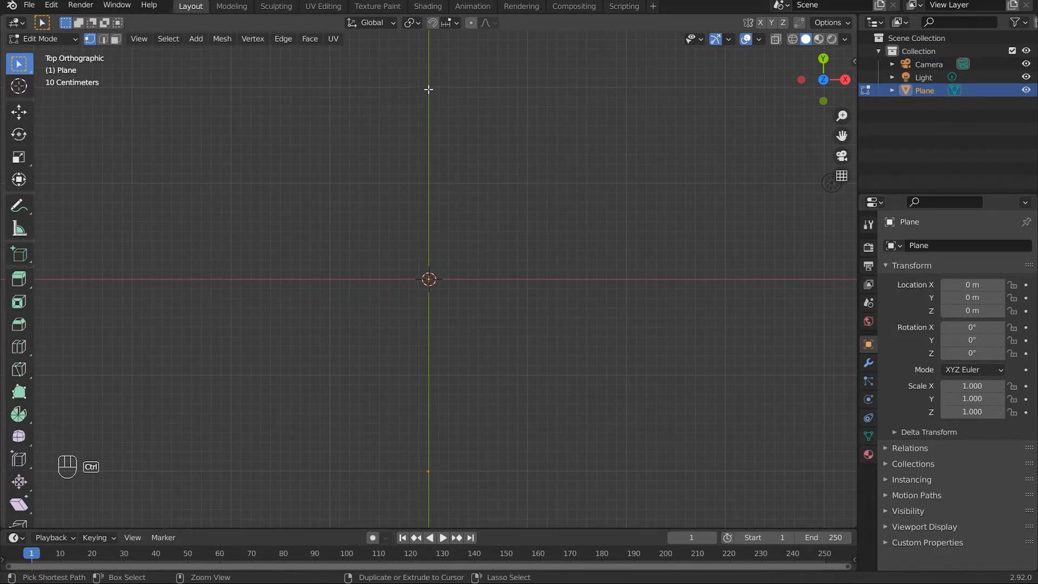
right_click(428, 88, "ctrl")
middle_click_drag(512, 385, 433, 306)
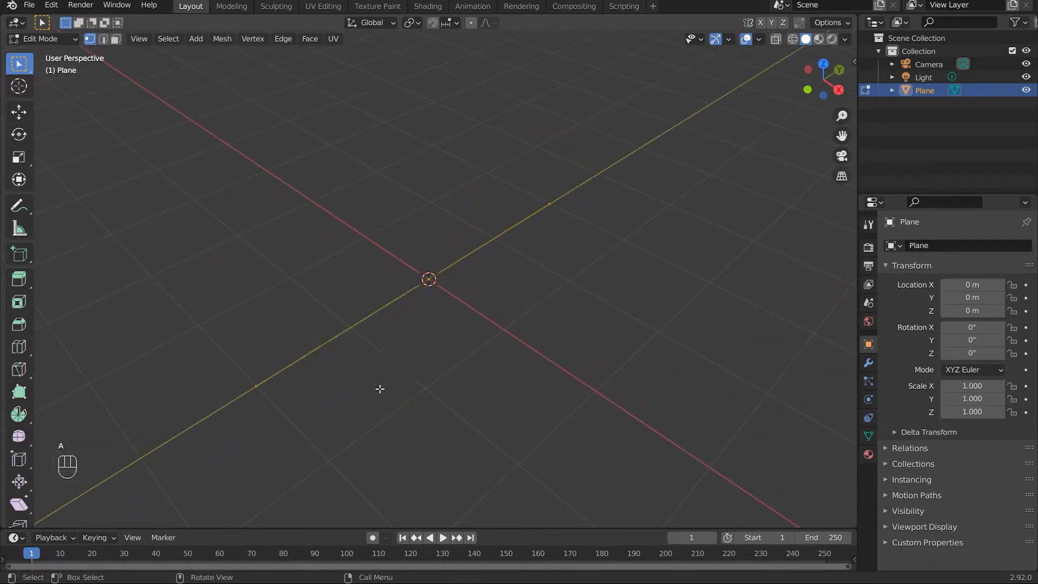
Subdivide the edge along the Y axis with 10 cuts
right_click(380, 388)
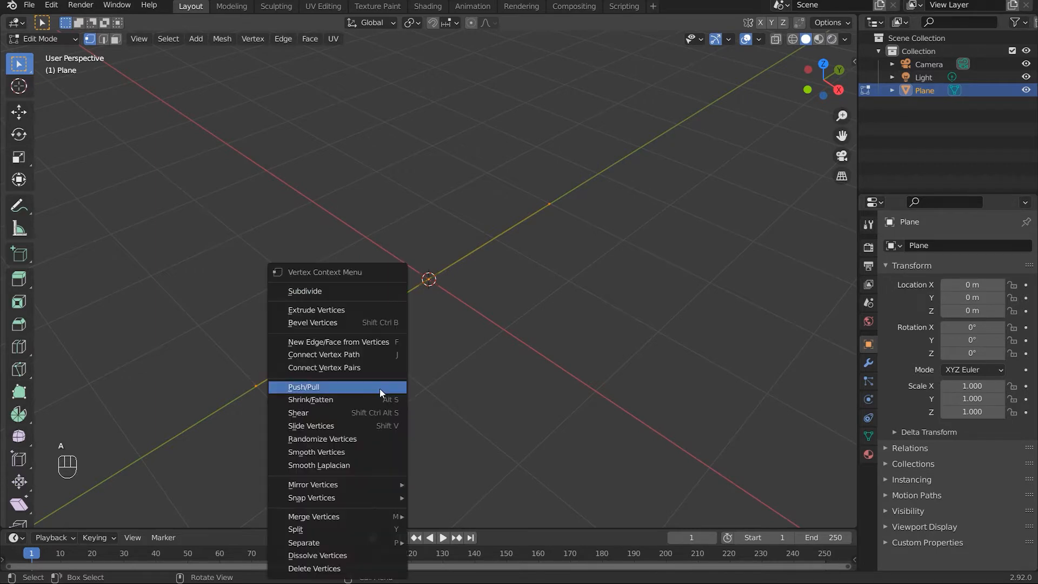
left_click(354, 289)
middle_click_drag(354, 292, 411, 323)
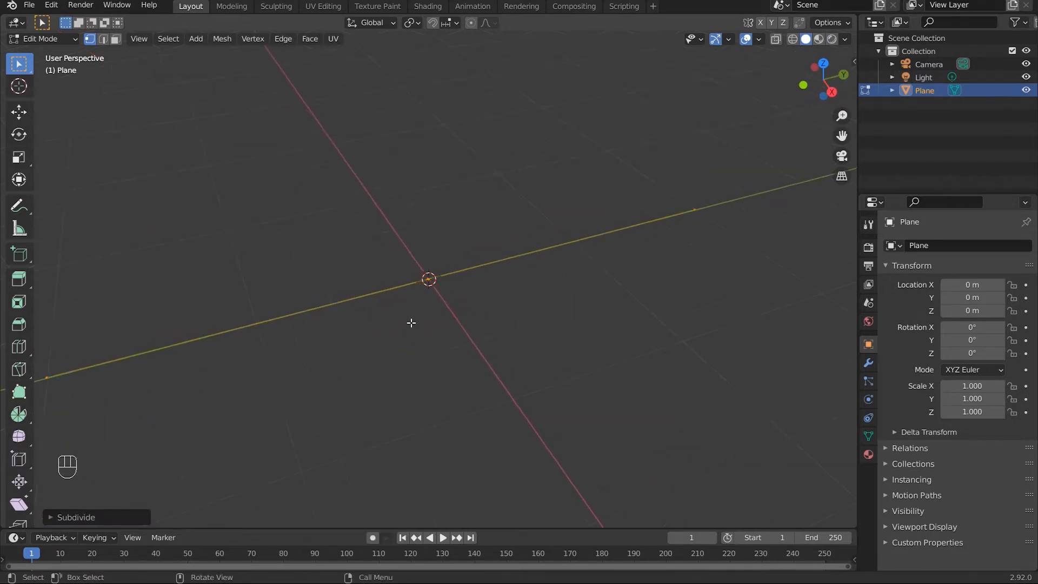
left_click(51, 518)
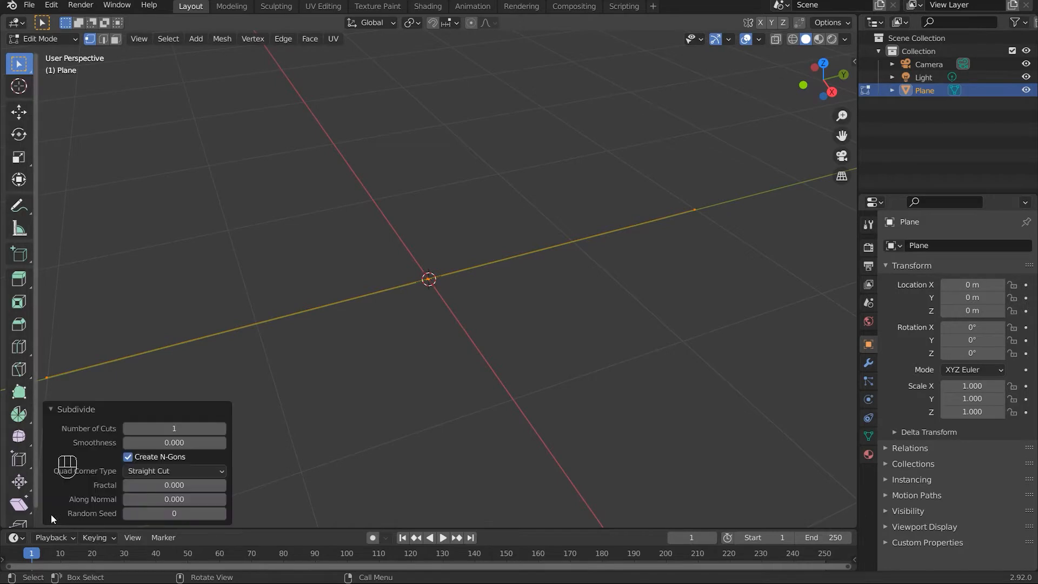
left_click_drag(176, 428, 254, 428)
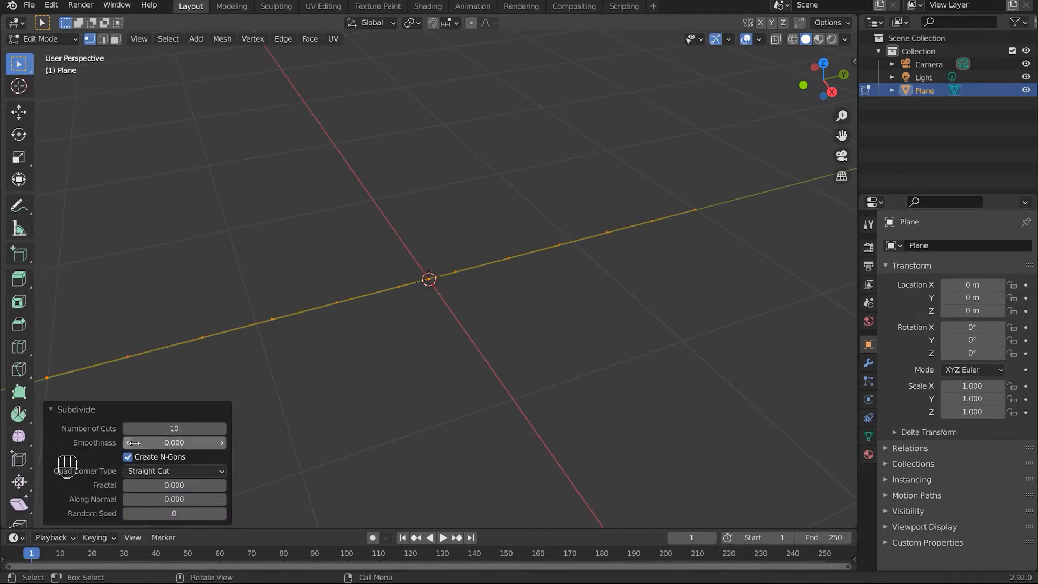
middle_click_drag(345, 370, 329, 324)
key("Tab")
key("Tab")
Create a vertex group and assign the end vertices of the subdivided line to it with a weight of 1.000
left_click(868, 435)
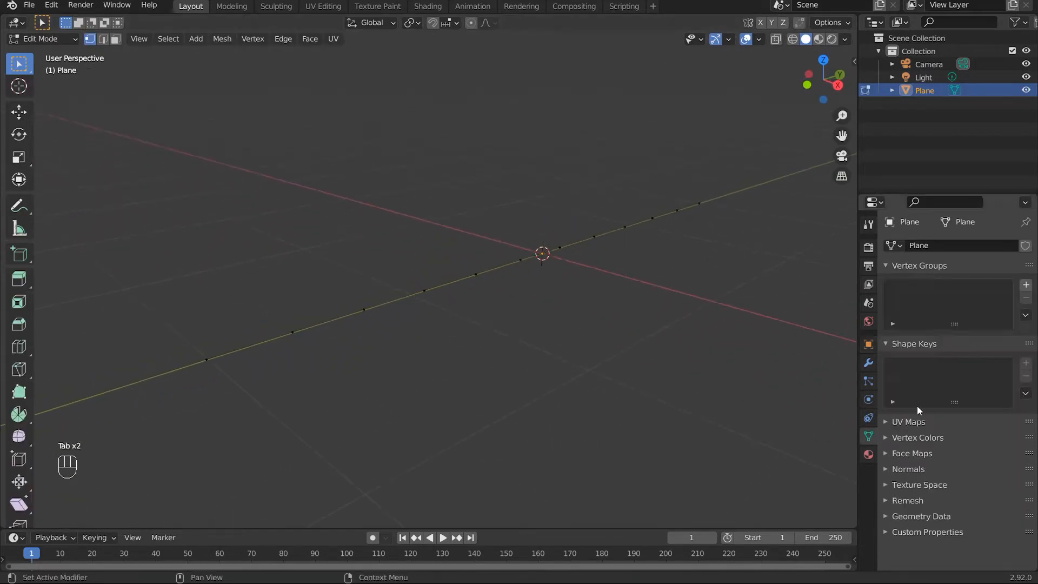
left_click(1025, 284)
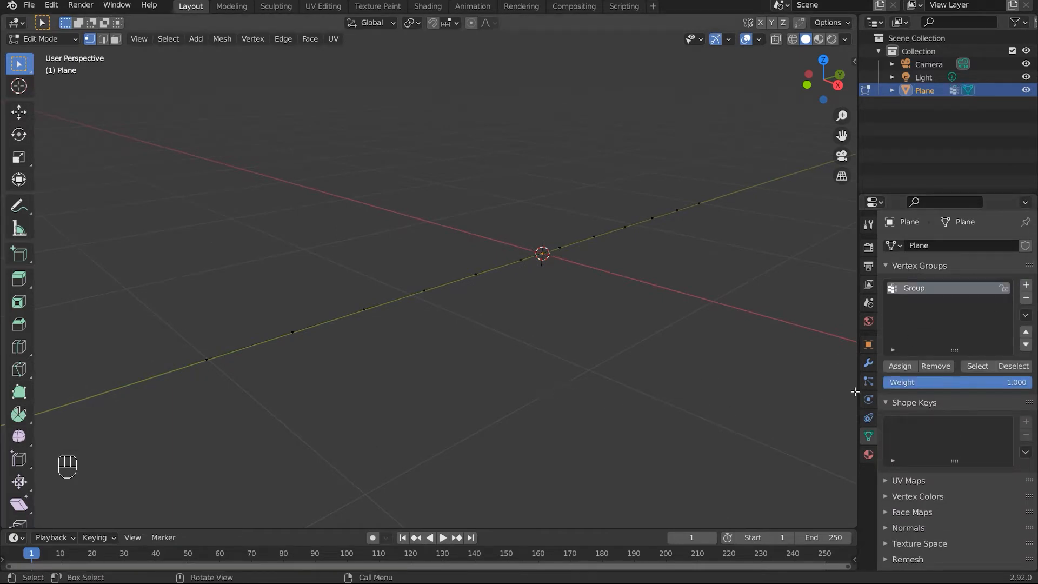
left_click(197, 361)
middle_click_drag(697, 372, 507, 385, "shift")
left_click_drag(680, 270, 582, 206)
left_click(901, 371)
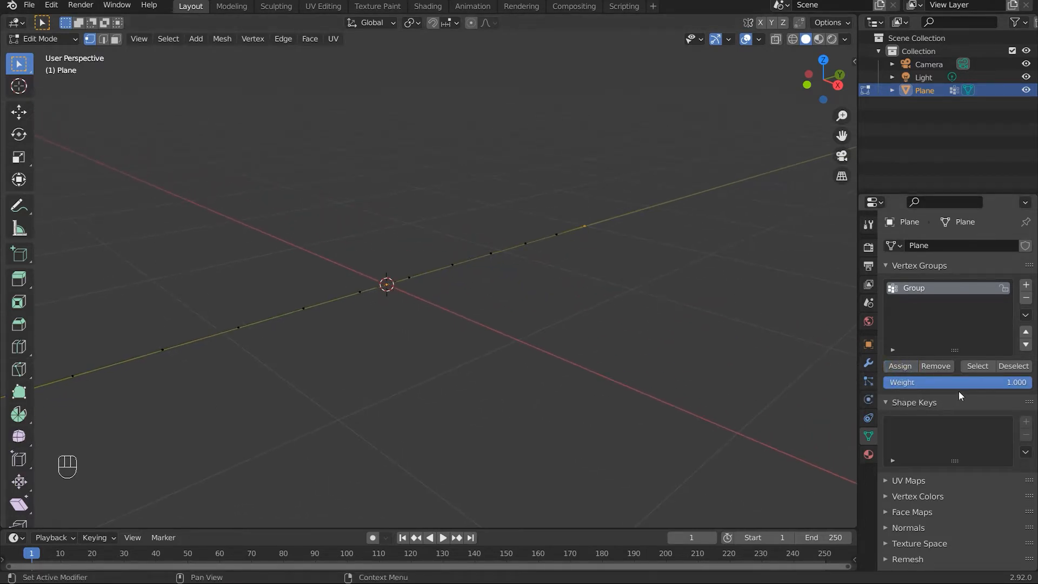
middle_click_drag(520, 352, 477, 356)
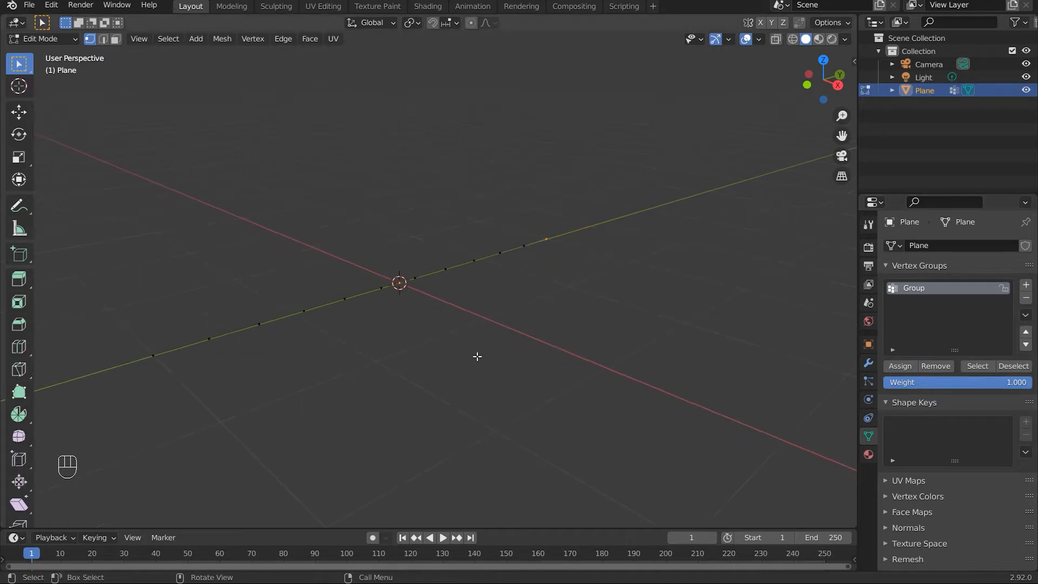
Return to Object Mode and enable Cloth physics on the line object
key("Tab")
mouse_move(389, 368)
middle_mouse_down()
mouse_move(439, 356)
mouse_move(408, 368)
middle_mouse_up()
middle_click_drag(345, 401, 465, 373)
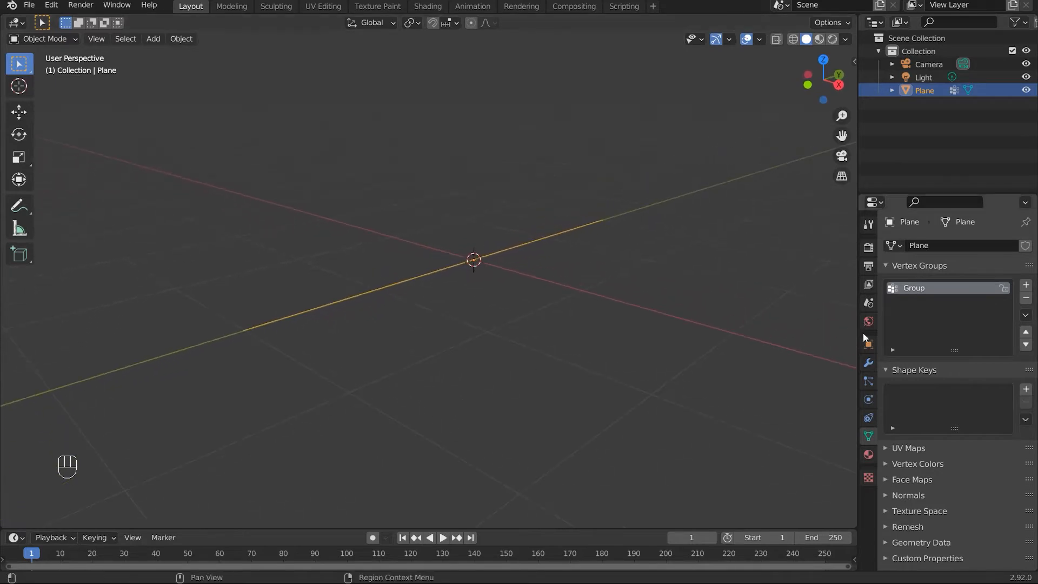
left_click(868, 399)
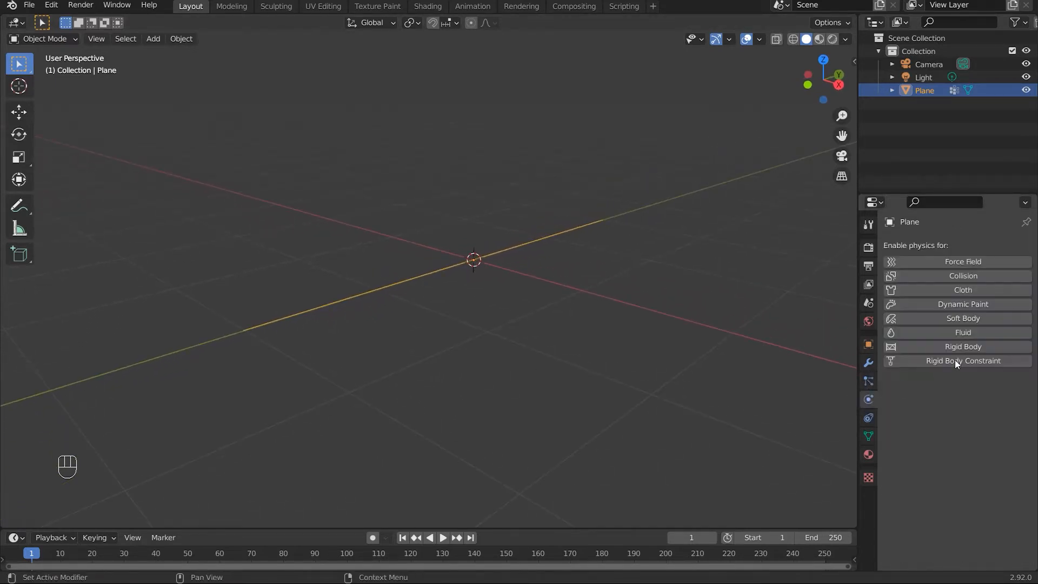
left_click(948, 294)
Set the vertex group "Group" as the pin group in the line's cloth shape settings
scroll(906, 440, "down", 12)
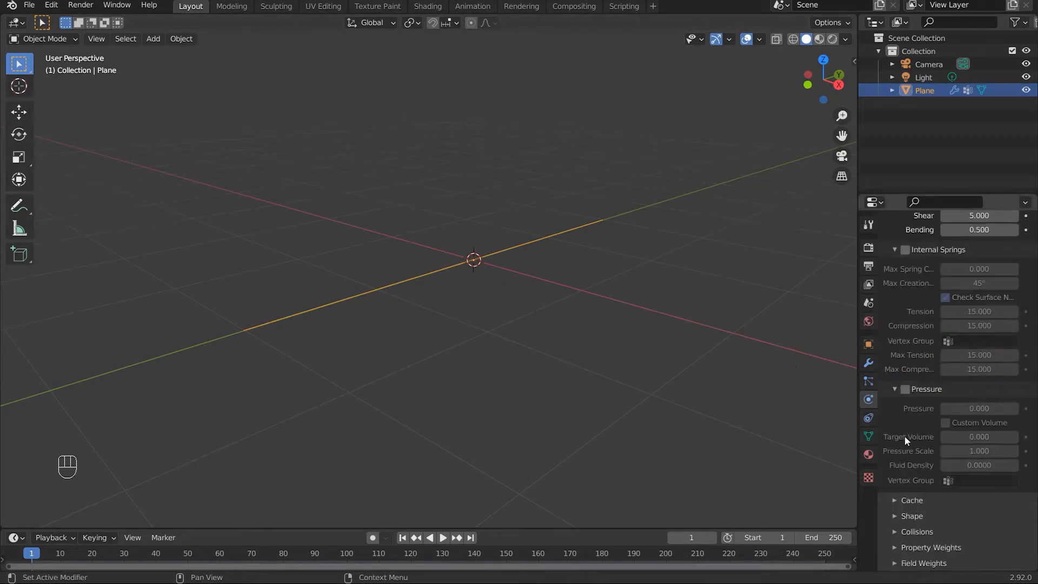
left_click(909, 530)
scroll(925, 534, "down", 5)
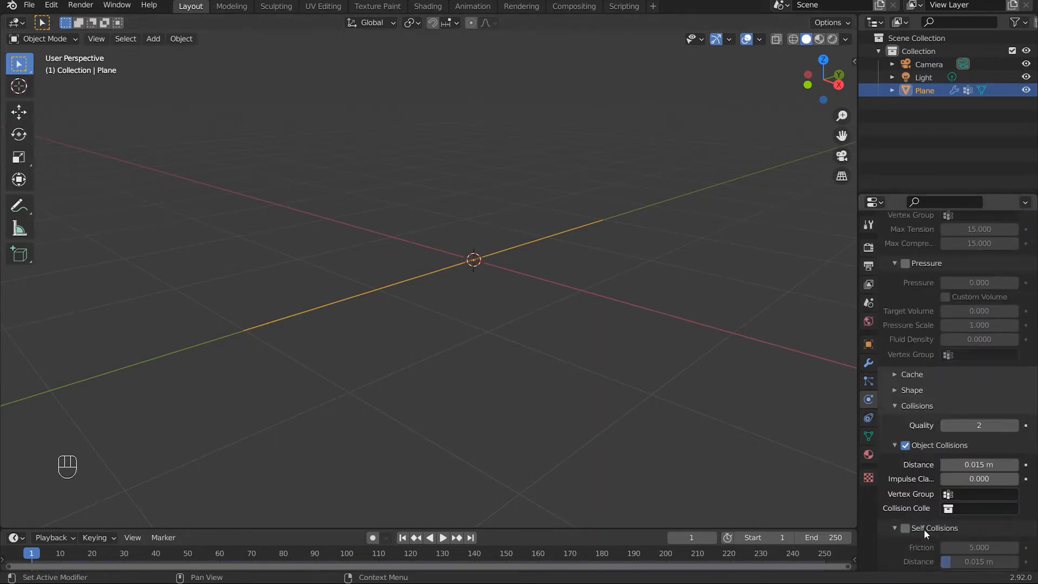
left_click(914, 407)
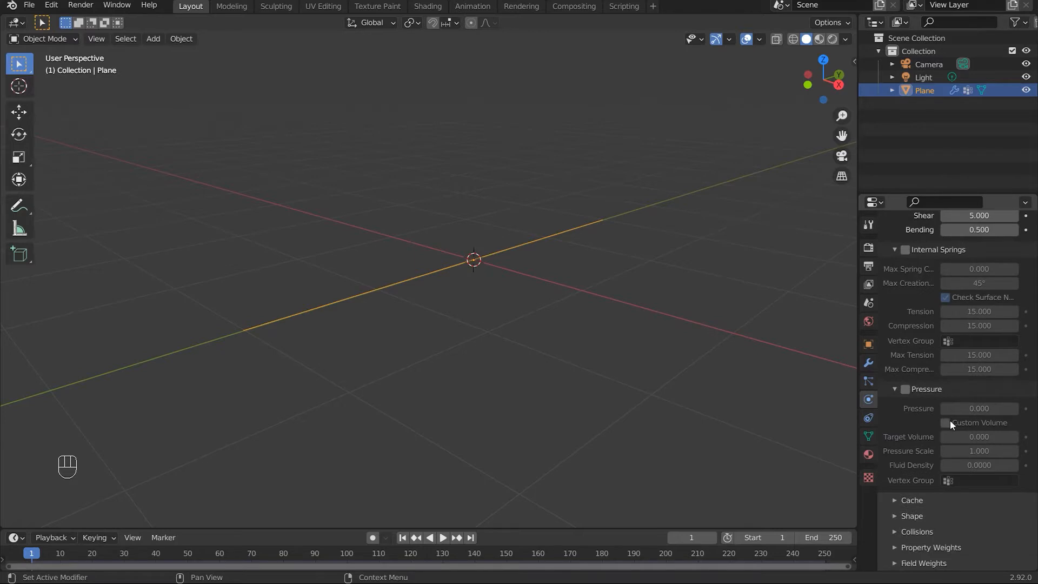
left_click(926, 516)
scroll(926, 517, "down", 4)
left_click(968, 435)
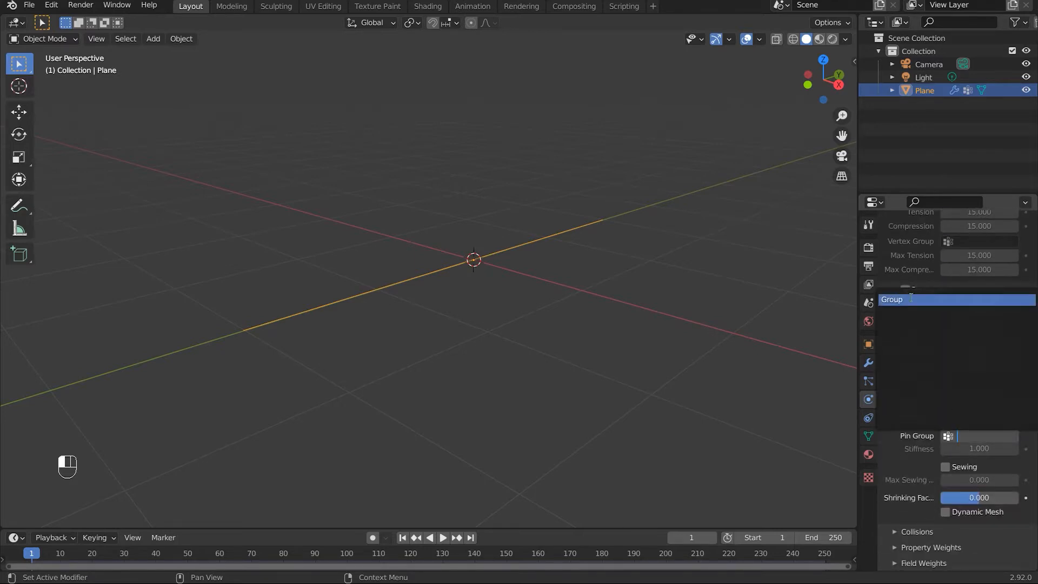
left_click(894, 299)
Play the cloth simulation to check how the pinned line sags, and return to the first frame
middle_click_drag(638, 339, 462, 462)
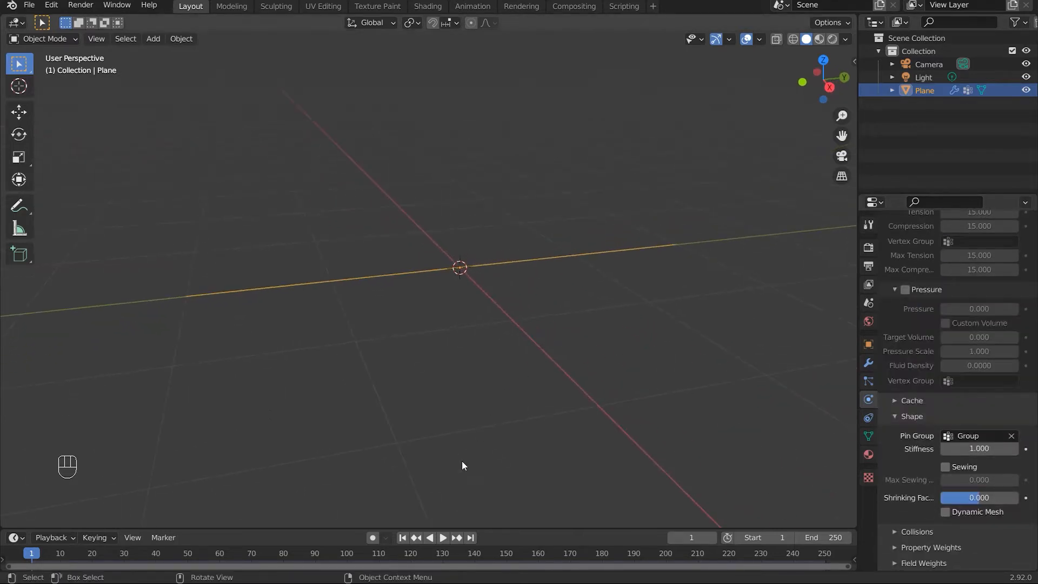
key("space")
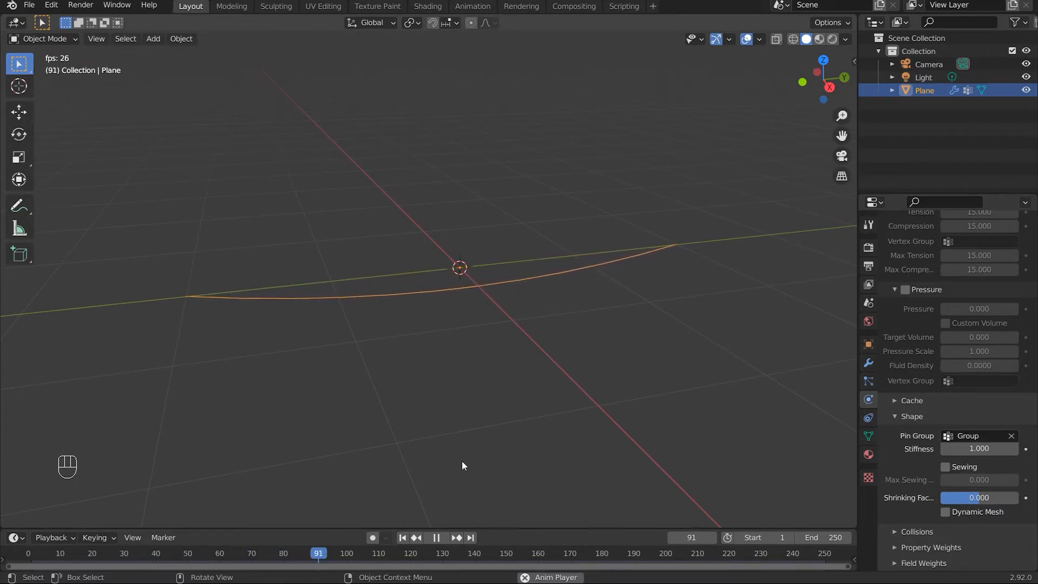
key("space")
middle_click_drag(467, 340, 519, 330)
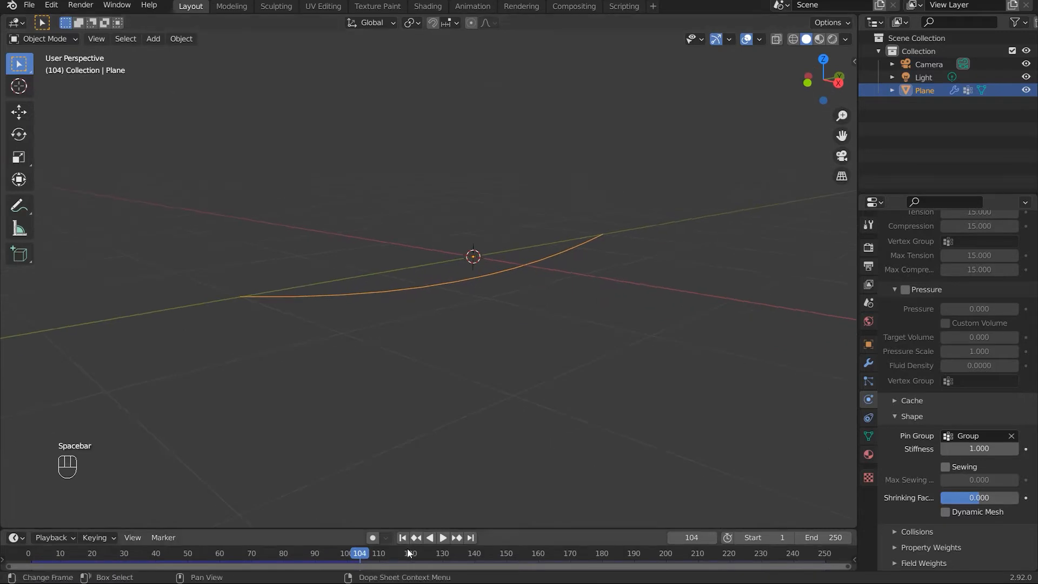
left_click(402, 537)
In Edit Mode, hook the line's end vertex on the negative Y side to a new object
middle_click_drag(336, 399, 444, 414)
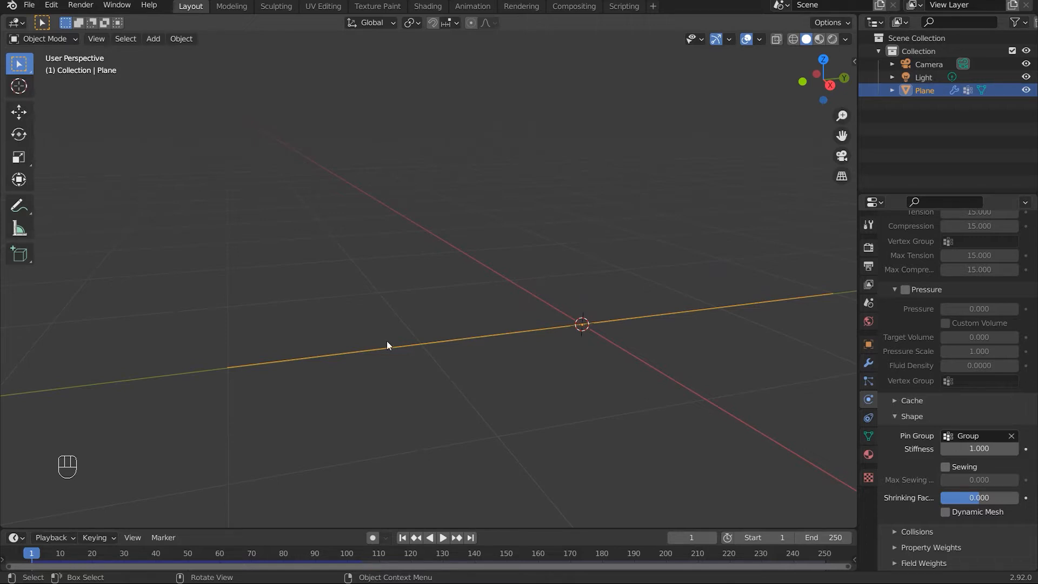
key("Tab")
middle_click_drag(301, 380, 327, 367)
left_click_drag(387, 391, 255, 307)
left_click(868, 436)
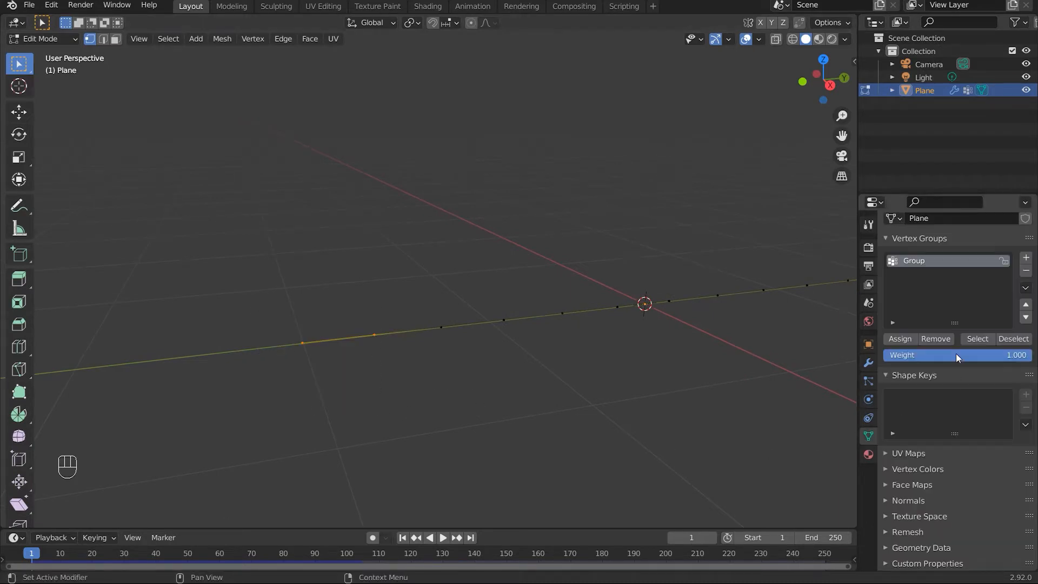
middle_click_drag(600, 385, 474, 385)
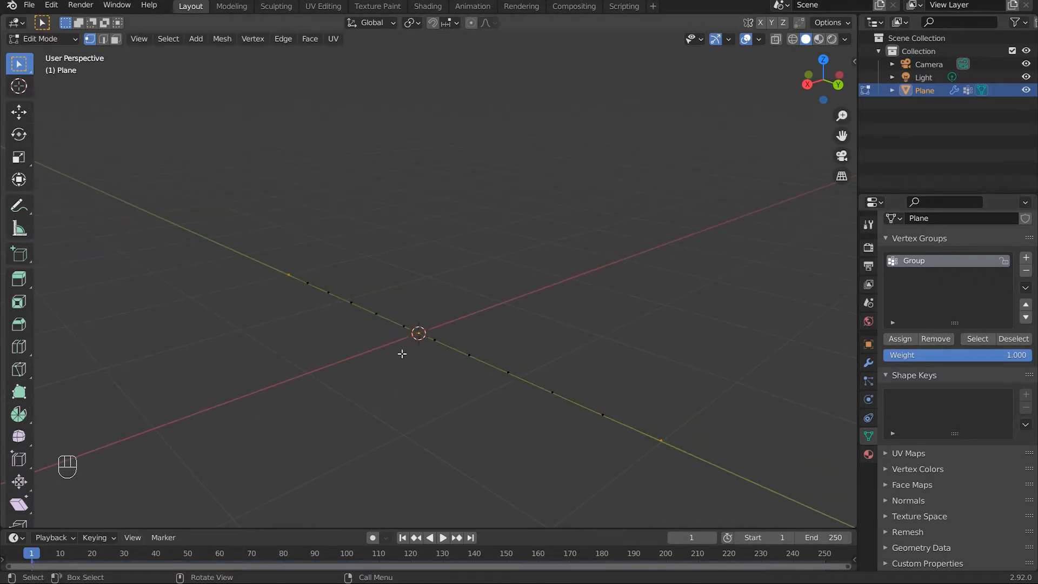
middle_click_drag(403, 352, 371, 361)
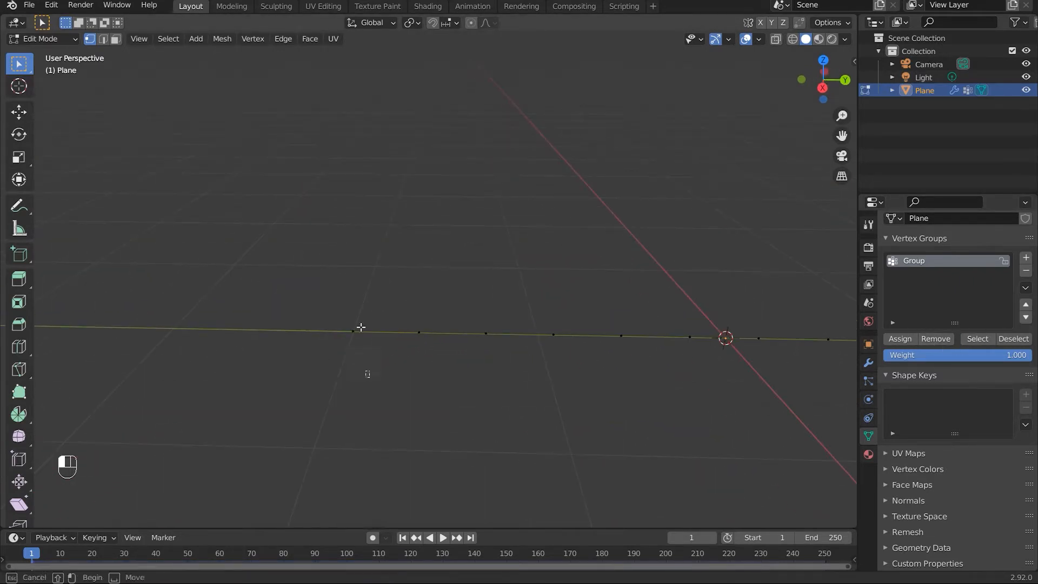
key("F3")
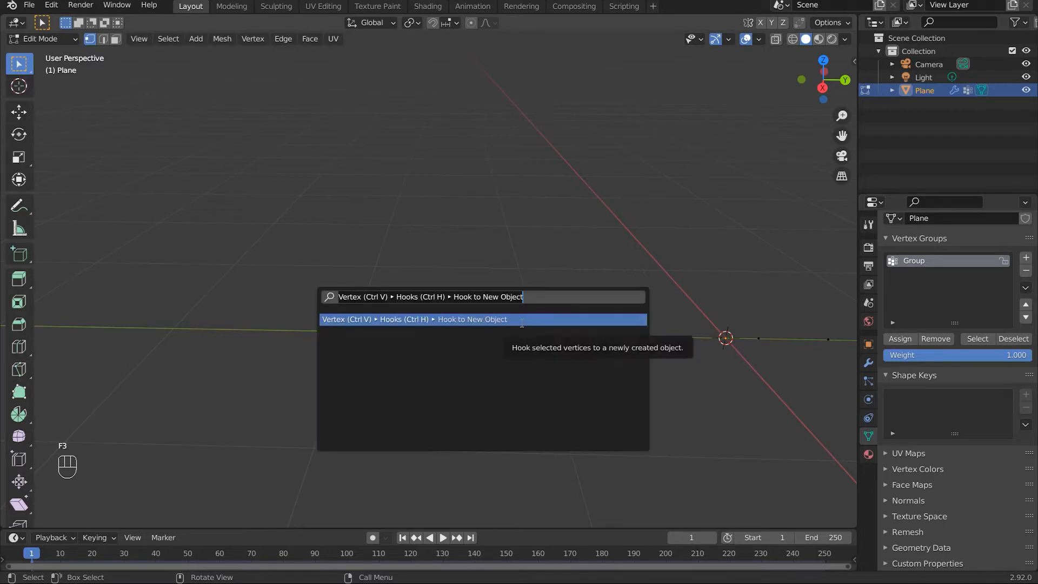
left_click(521, 320)
Hook the line's opposite end vertex, on the positive Y side, to another new object
middle_click_drag(534, 369, 509, 373)
left_click(492, 337)
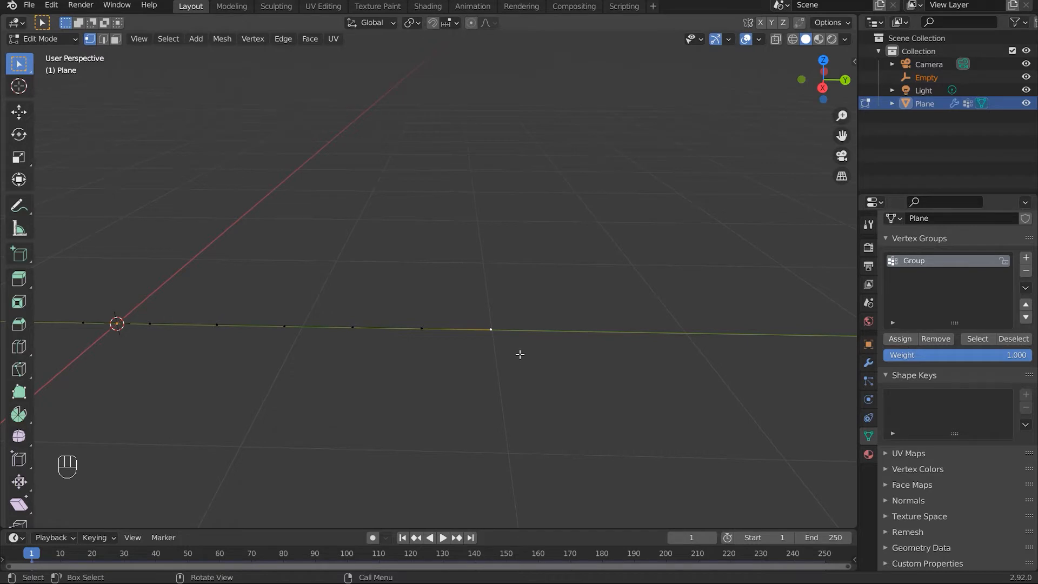
key("F3")
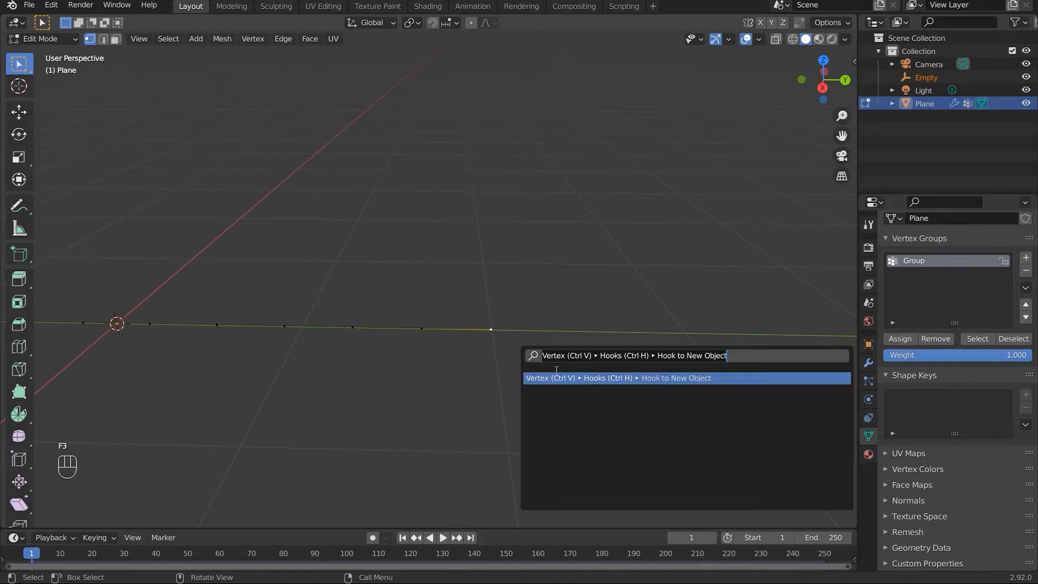
left_click(556, 377)
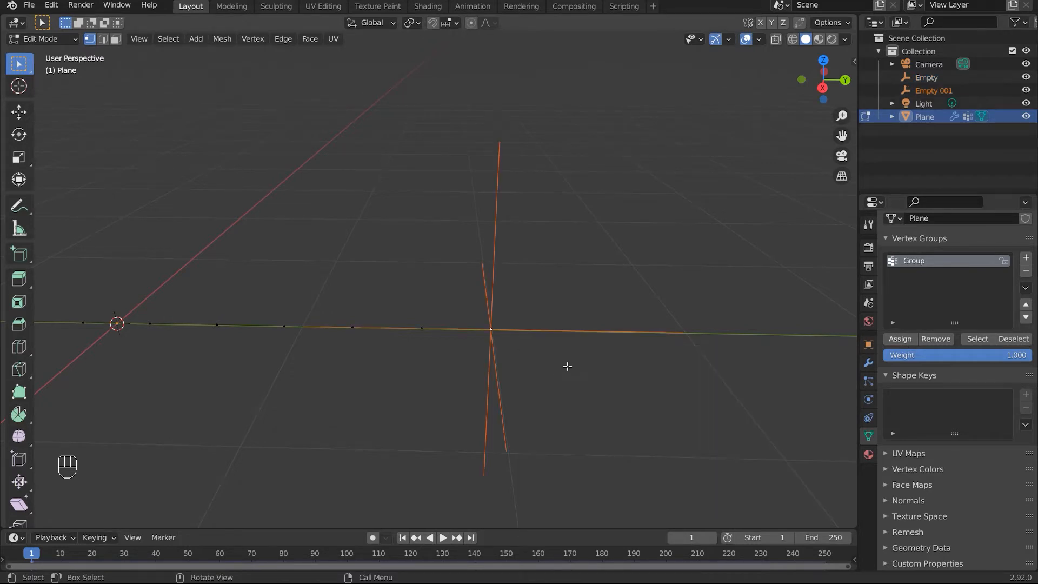
middle_click_drag(565, 364, 452, 326)
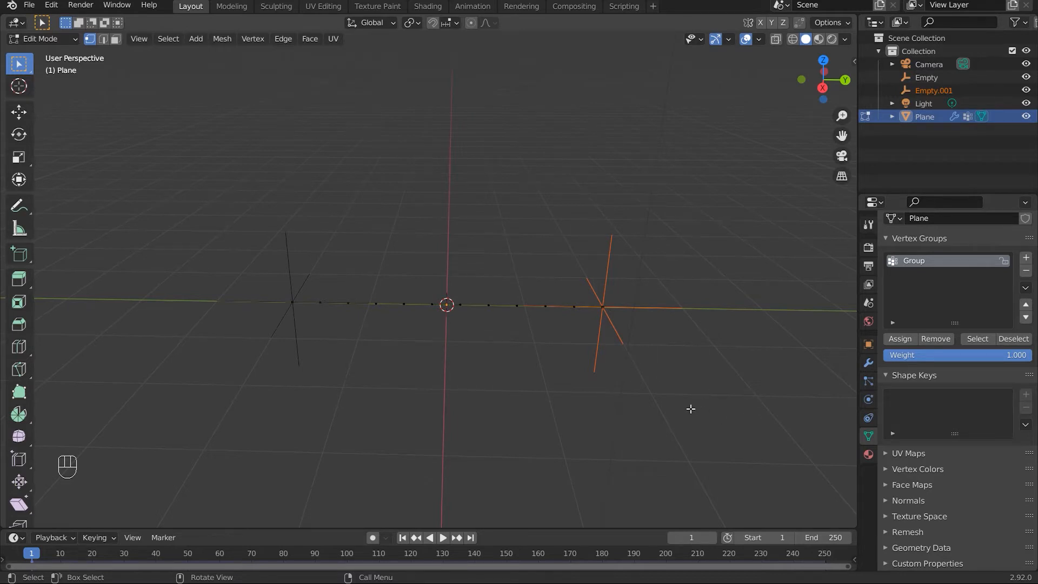
Return to Object Mode and set the display type of both hook empties to Sphere
key("Tab")
left_click(612, 354)
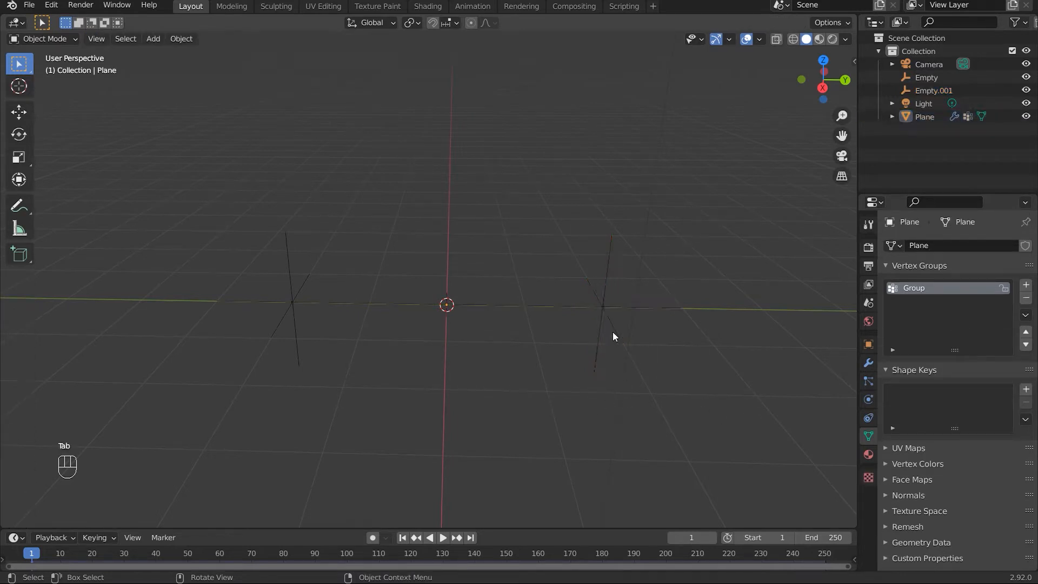
left_click(613, 338)
left_click(286, 323, "shift")
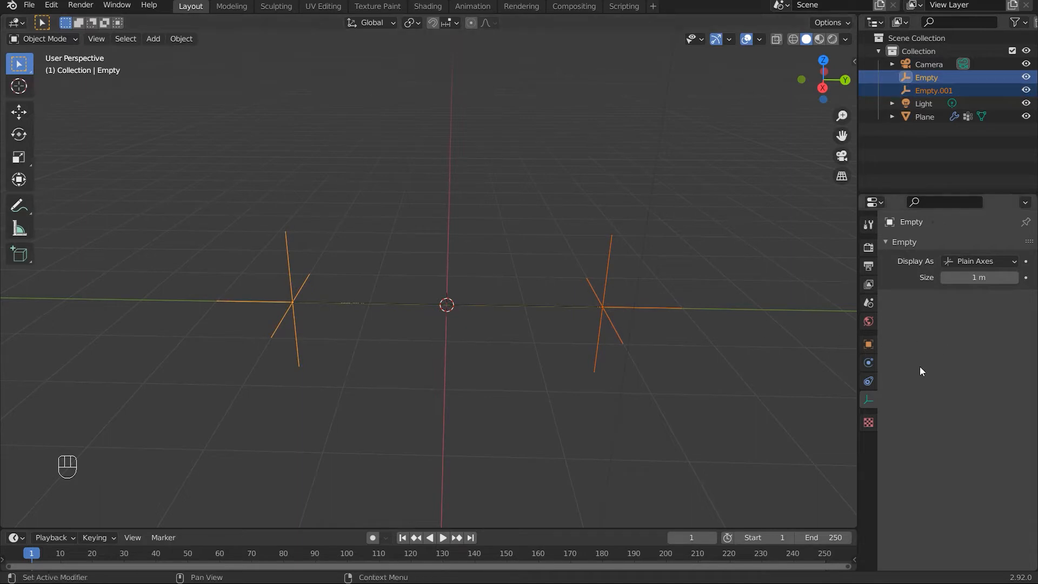
left_click(974, 262)
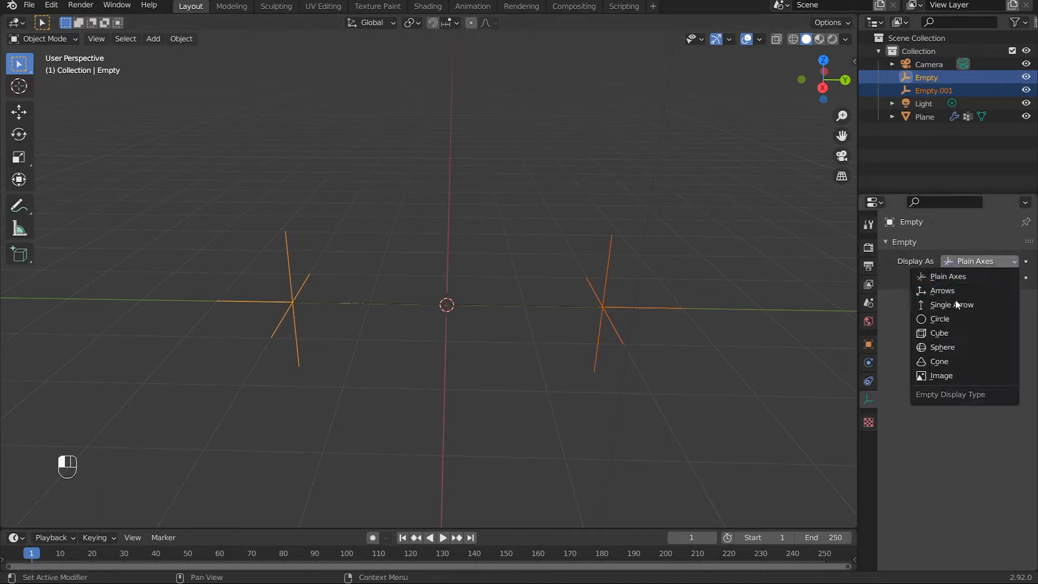
left_click(945, 347)
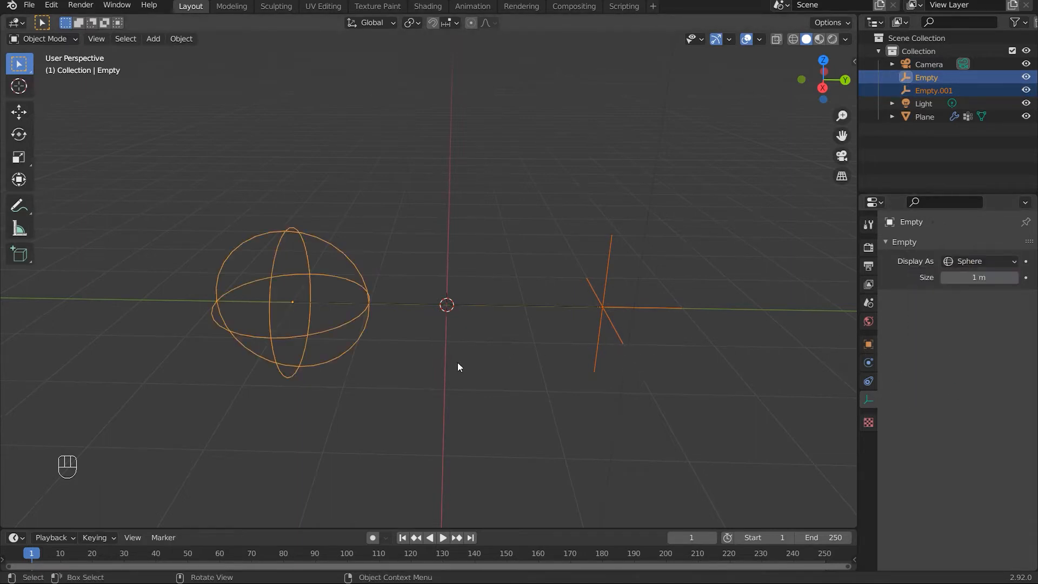
left_click(578, 356)
left_click(622, 335)
left_click(978, 261)
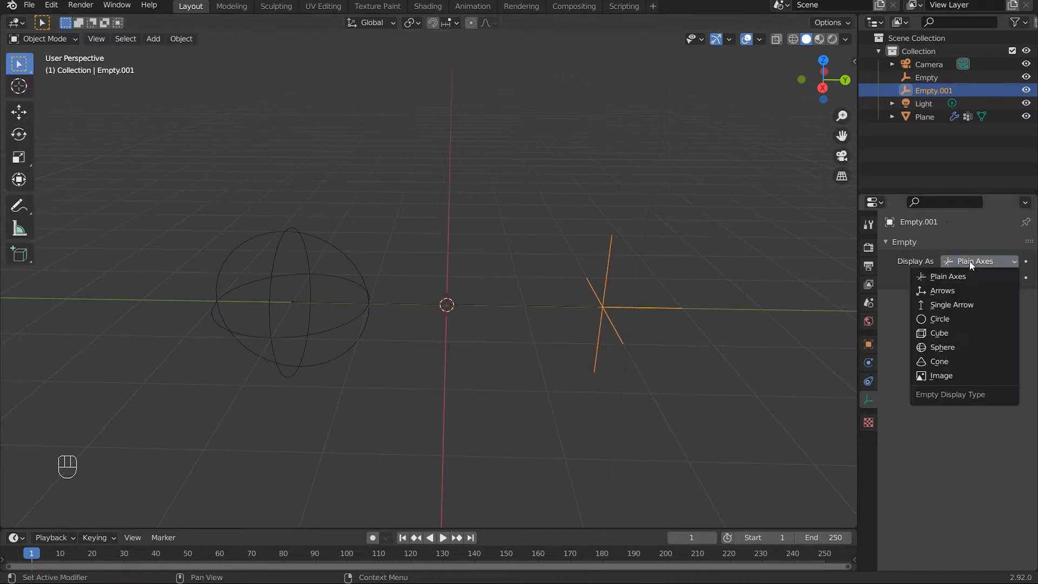
left_click(945, 347)
Scale the negative Y empty down to about 0.149 and the positive Y empty to about 0.133
left_click(341, 344)
left_click(338, 332)
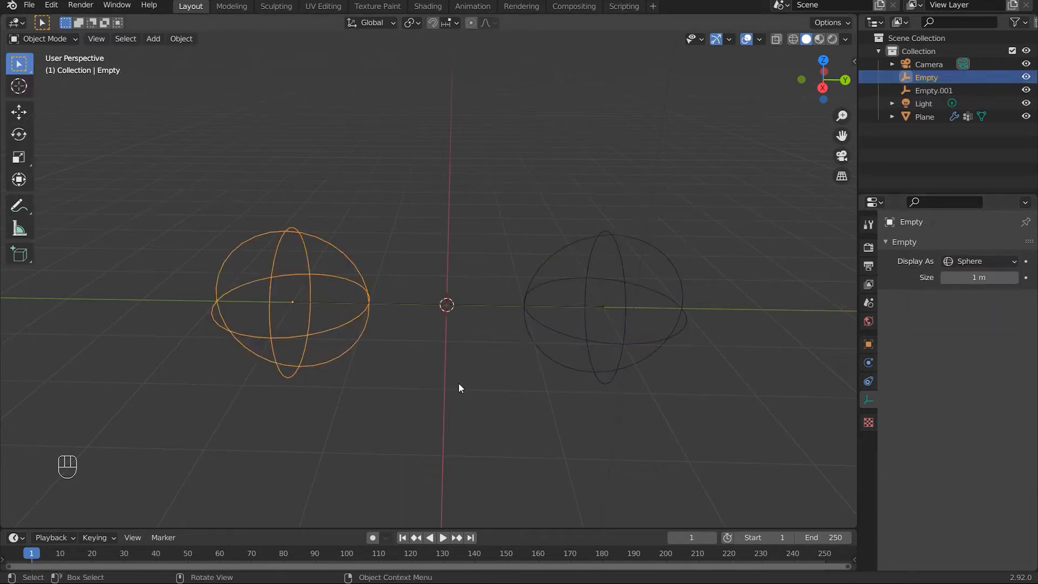
key("s")
left_click(313, 326)
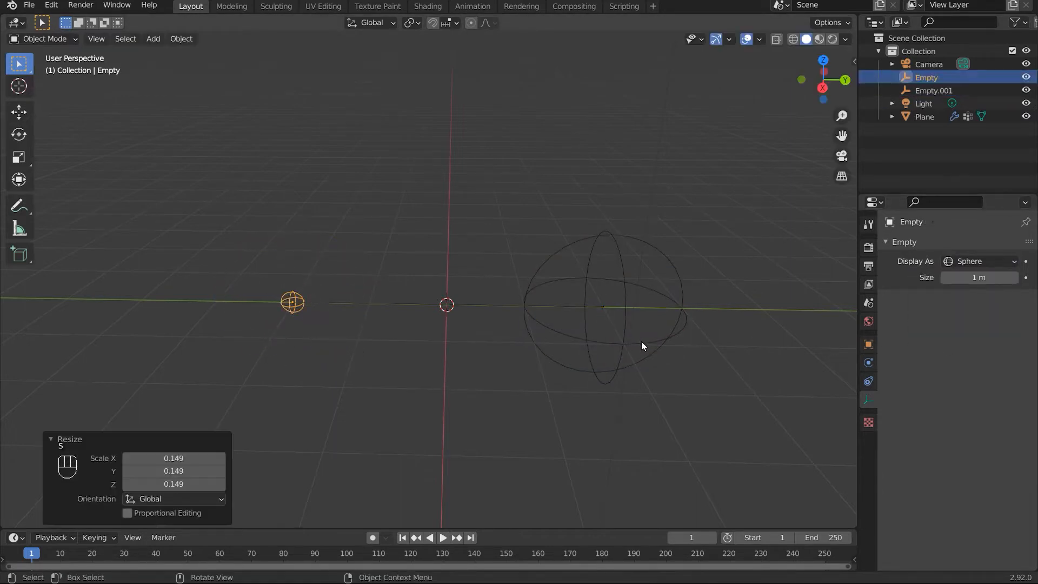
left_click(642, 346)
key("s")
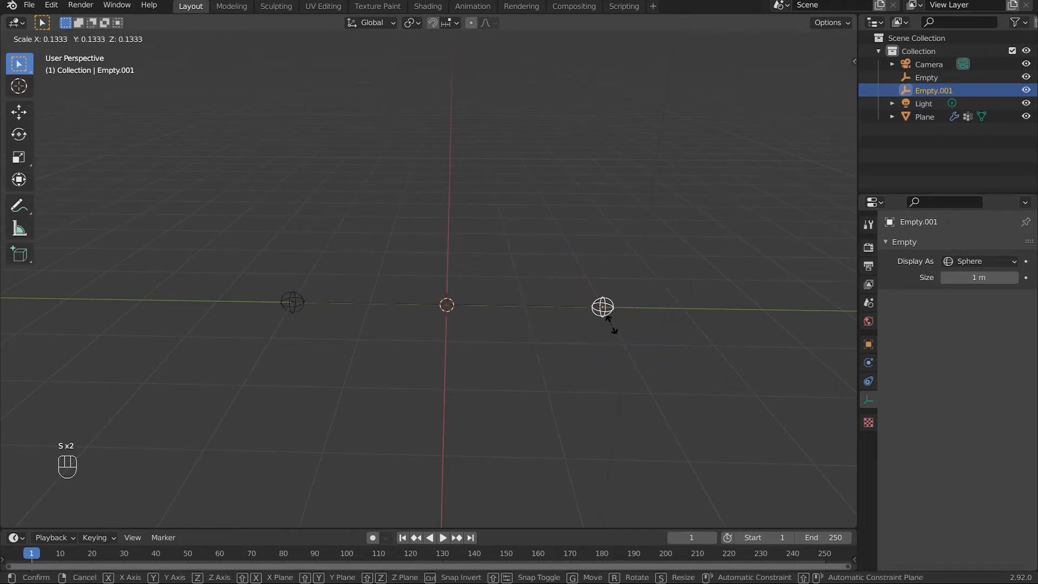
left_click(612, 324)
scroll(327, 343, "up", 5)
scroll(327, 343, "down", 3)
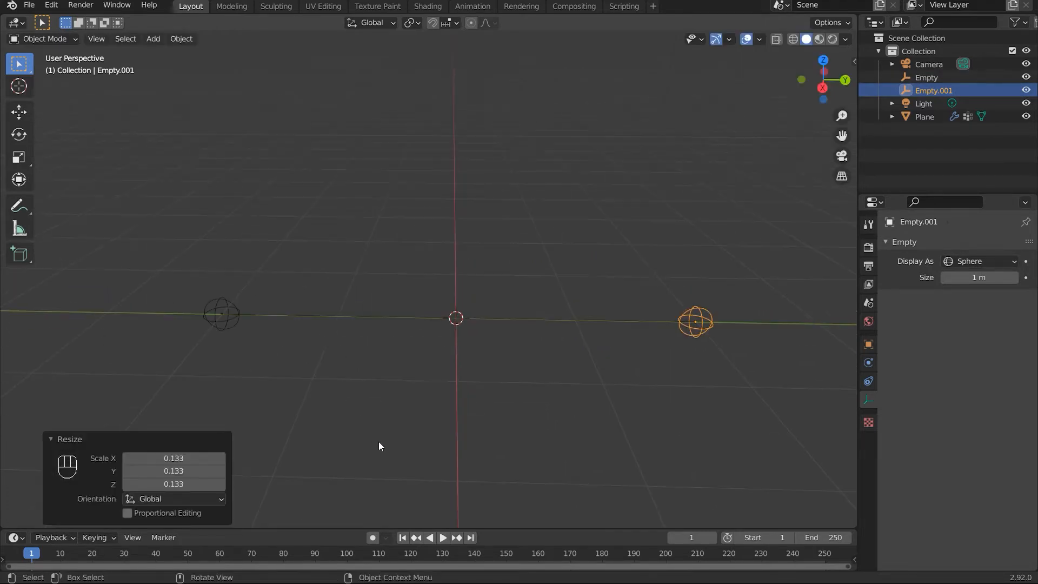
Play the simulation briefly and try moving the hook empty at the negative Y end
key("space")
key("space")
middle_click_drag(323, 387, 366, 377)
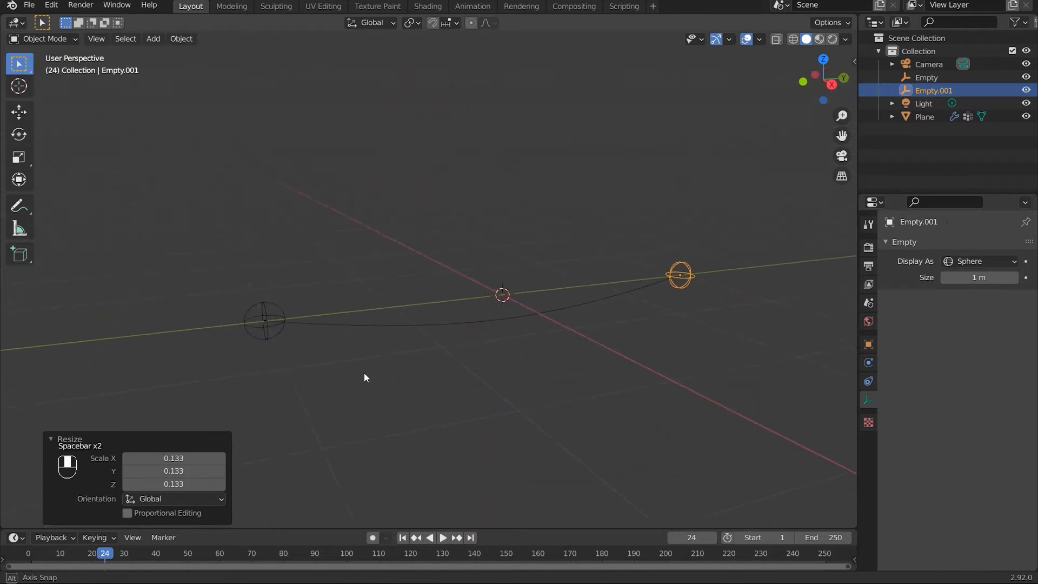
left_click(280, 333)
key("g")
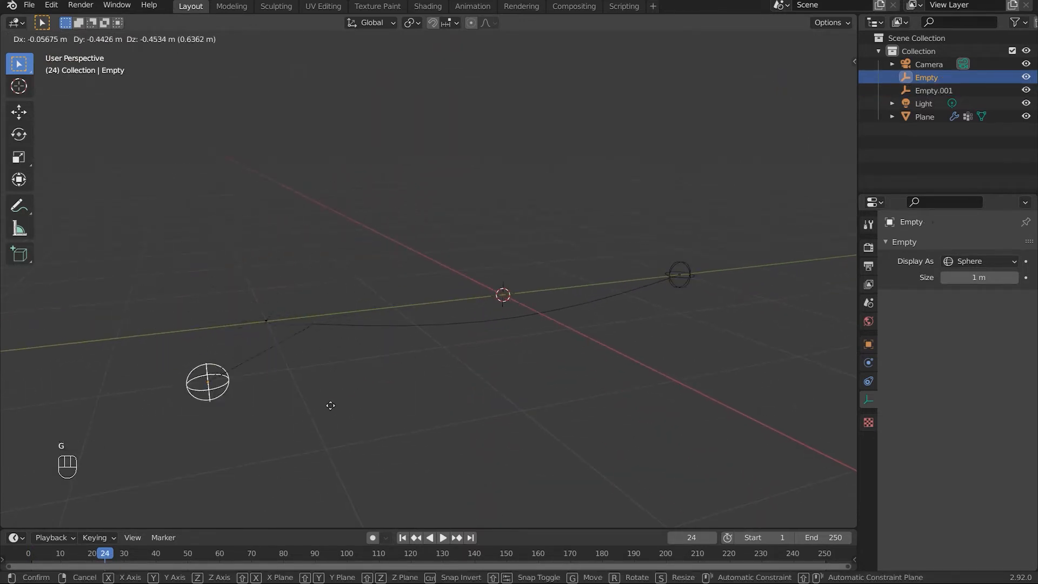
right_click(367, 355)
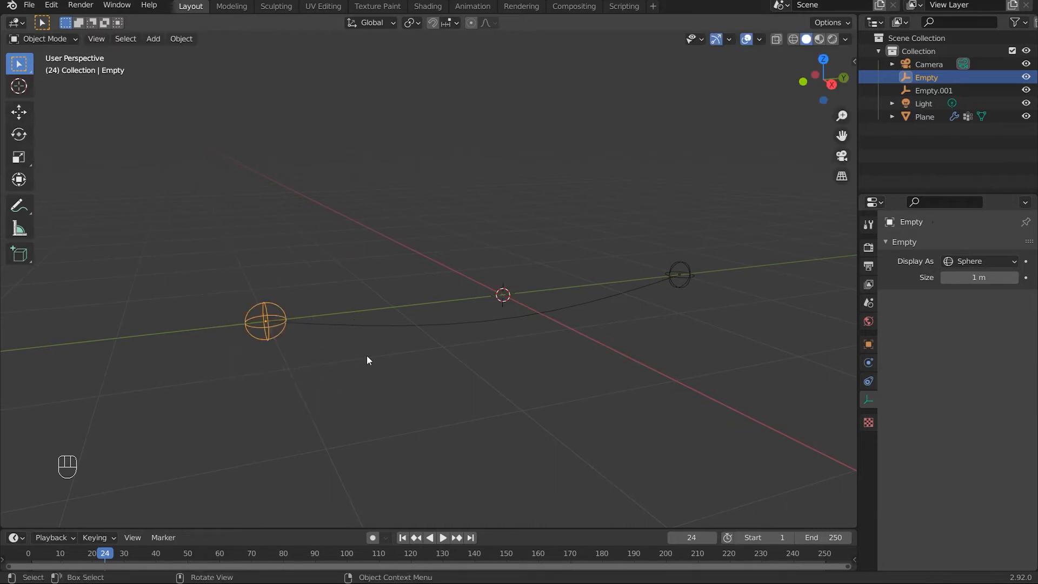
Move the line's Cloth modifier below both Hook modifiers in the modifier stack
left_click(566, 362)
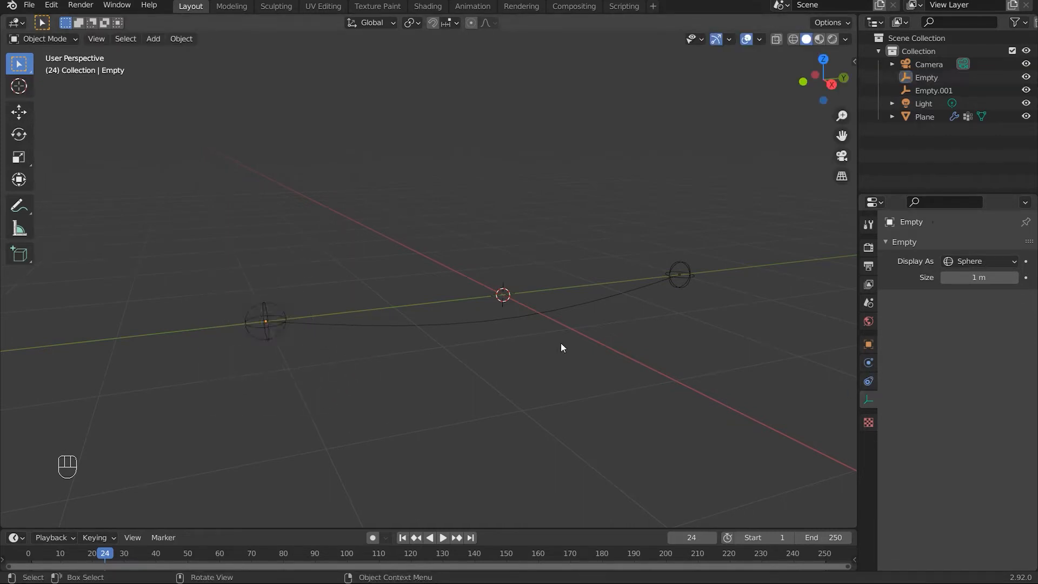
left_click(546, 313)
left_click(866, 368)
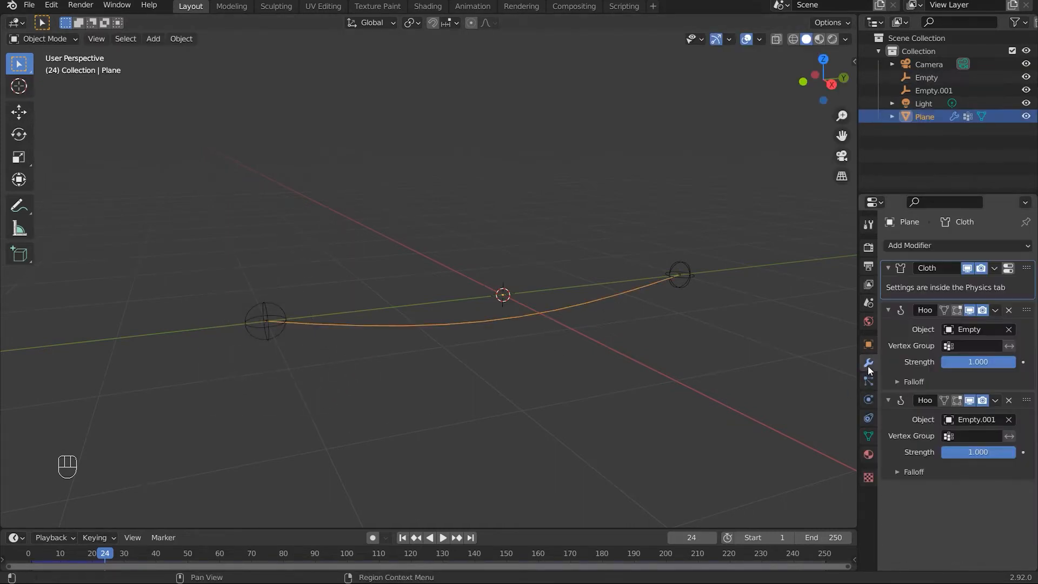
left_click_drag(1022, 268, 1022, 543)
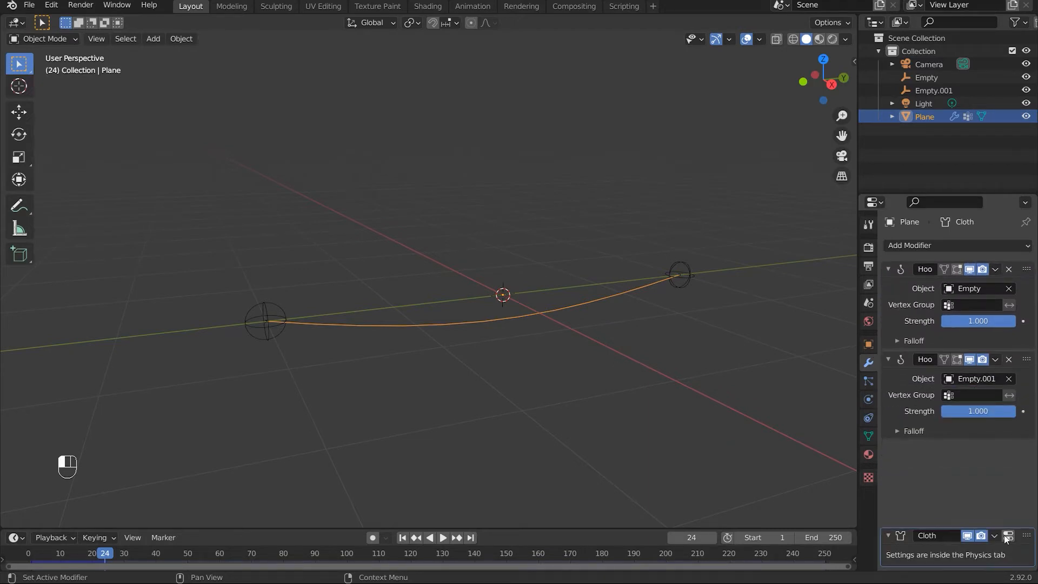
Replay the simulation from the first frame, stop it, and try moving the negative Y empty while playback is paused
left_click(399, 536)
key("space")
key("space")
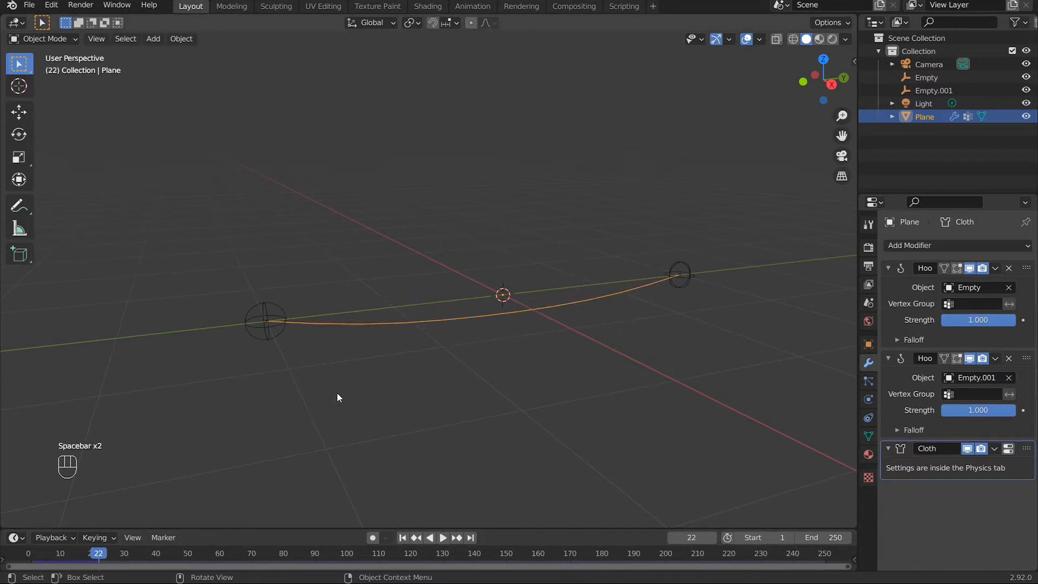
left_click(267, 322)
key("g")
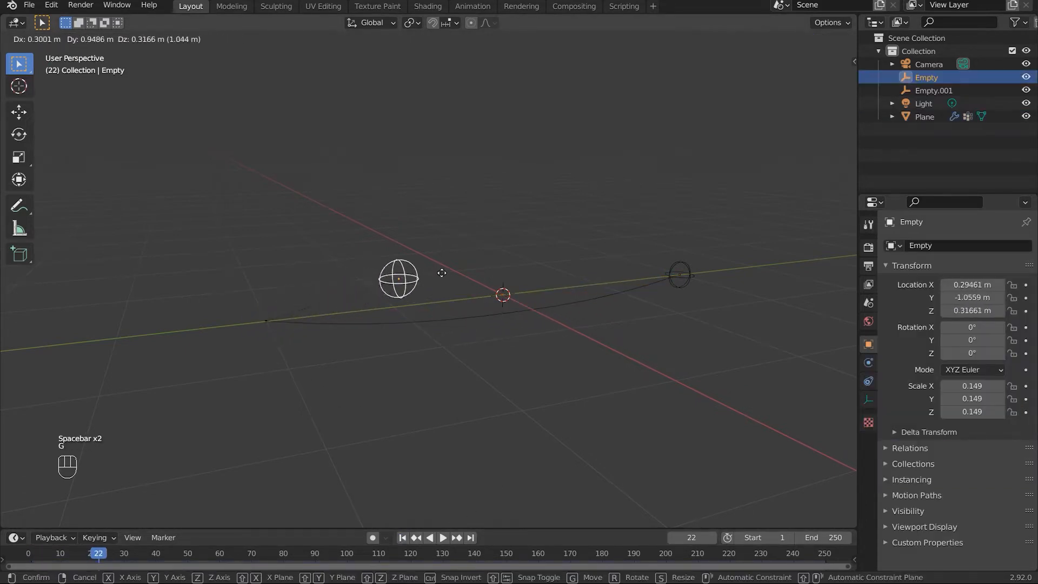
right_click(310, 258)
Play the simulation and try moving the negative Y empty while playback runs, then stop and deselect it
key("space")
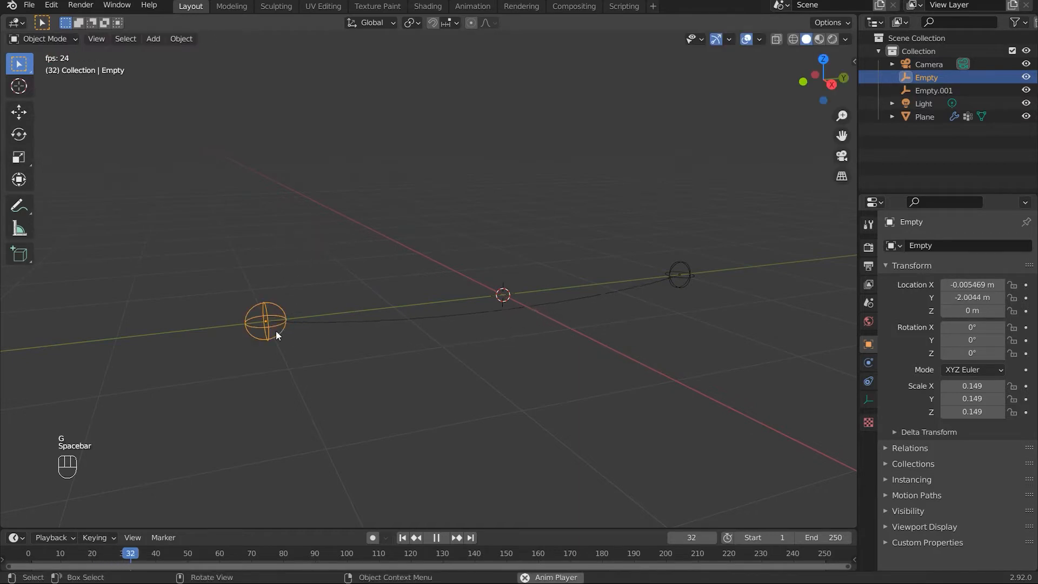
key("g")
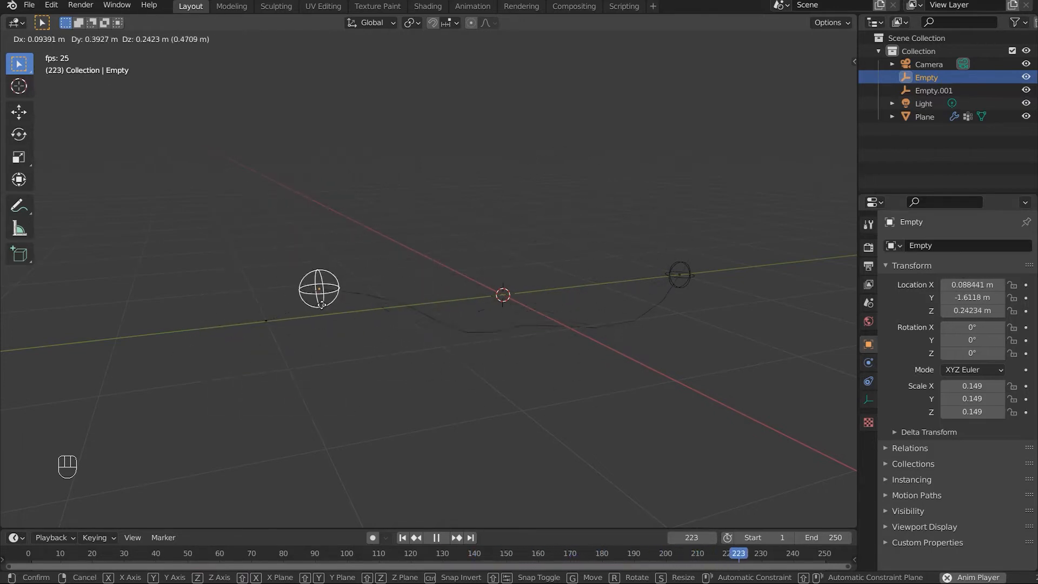
right_click(344, 329)
key("space")
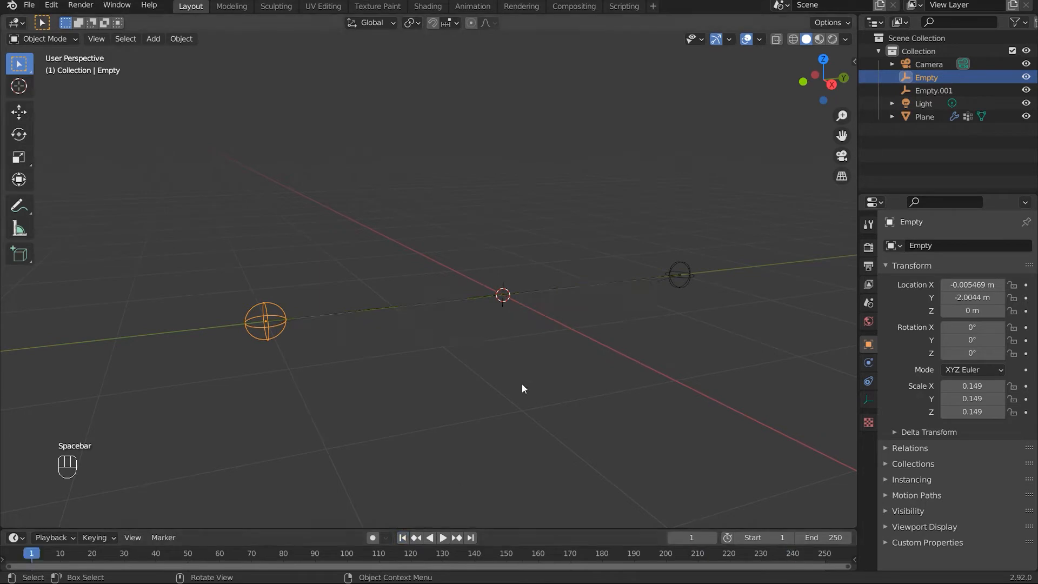
left_click(369, 373)
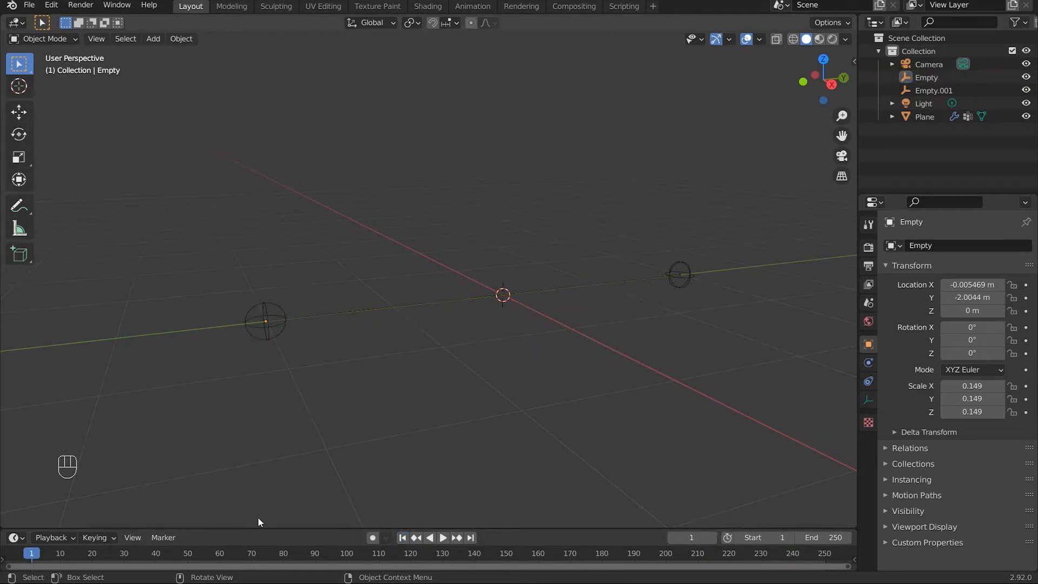
Advance the simulation to frame 12 and add a Skin modifier with smooth shading to the line
key("space")
key("space")
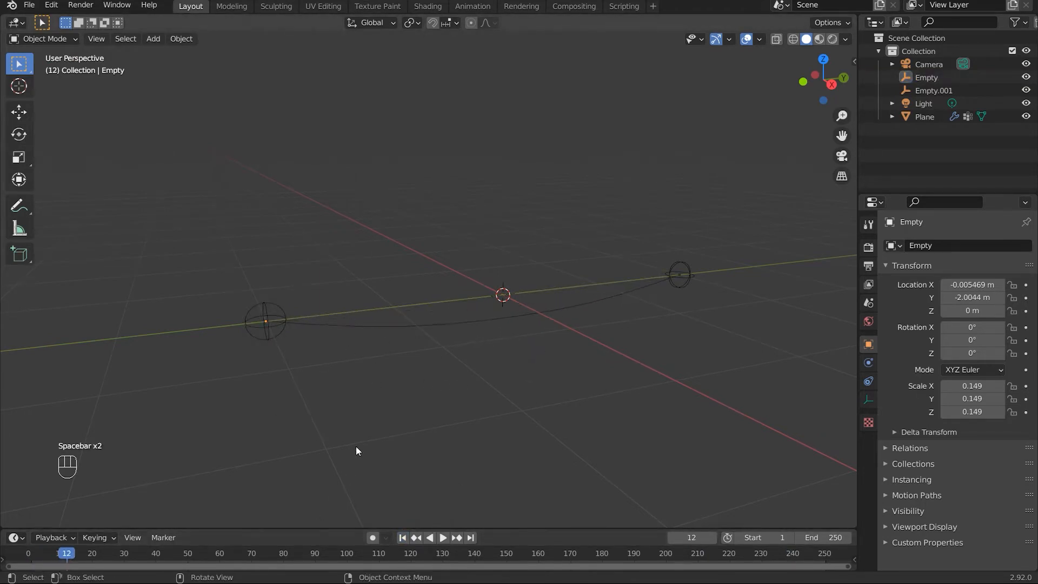
left_click(396, 325)
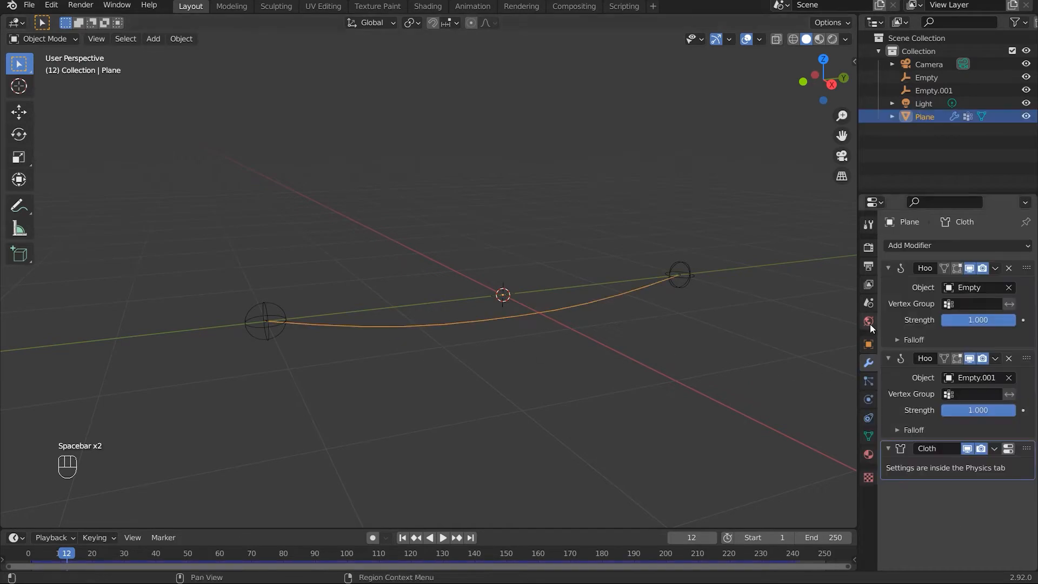
left_click(887, 267)
left_click(888, 286)
left_click(917, 247)
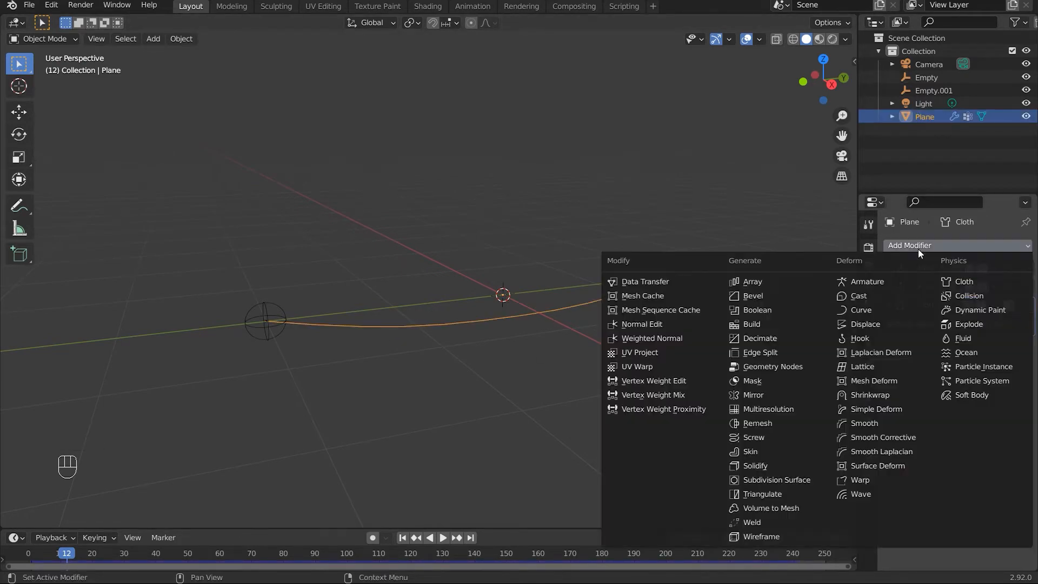
left_click(750, 452)
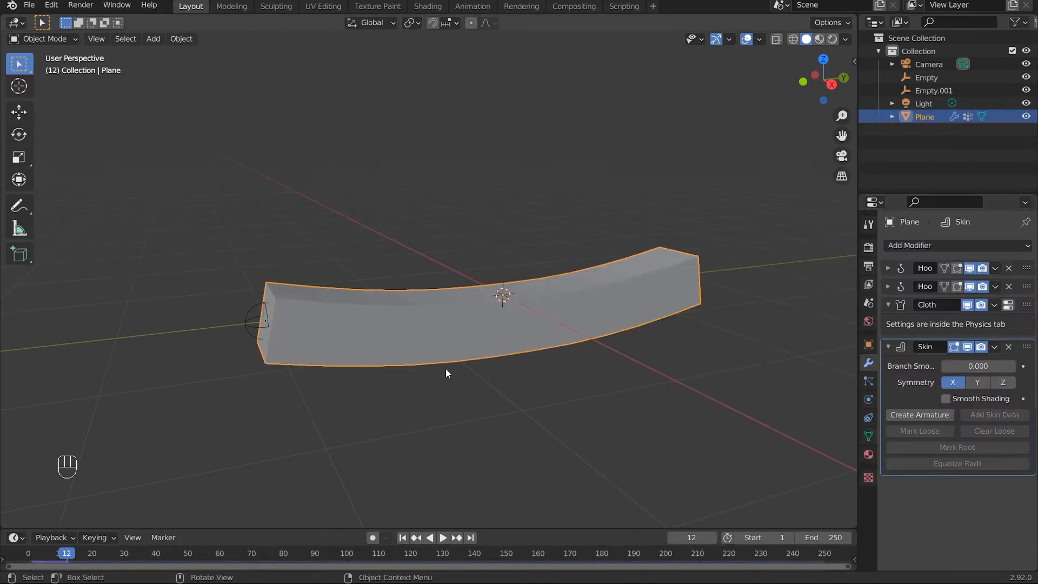
left_click(945, 399)
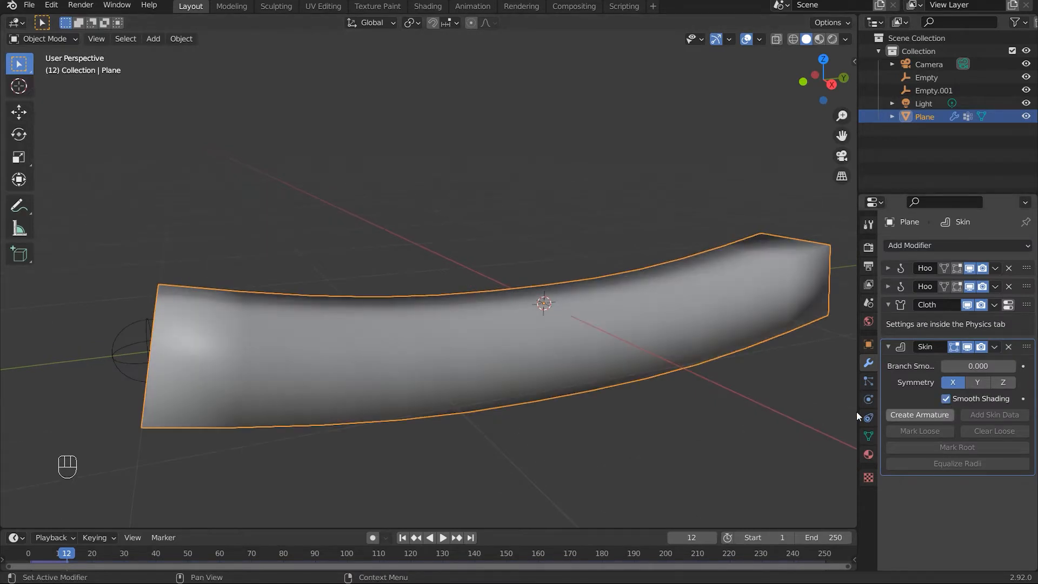
In wireframe shading, scale the skin radius of all the line's vertices to 0.095 in Edit Mode
middle_click_drag(398, 358, 430, 351)
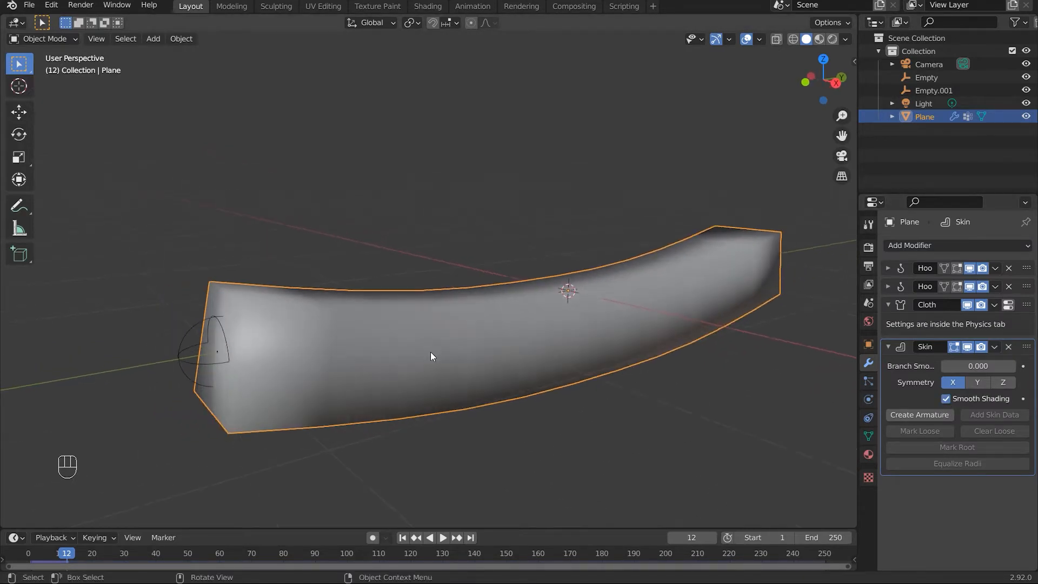
key("Tab")
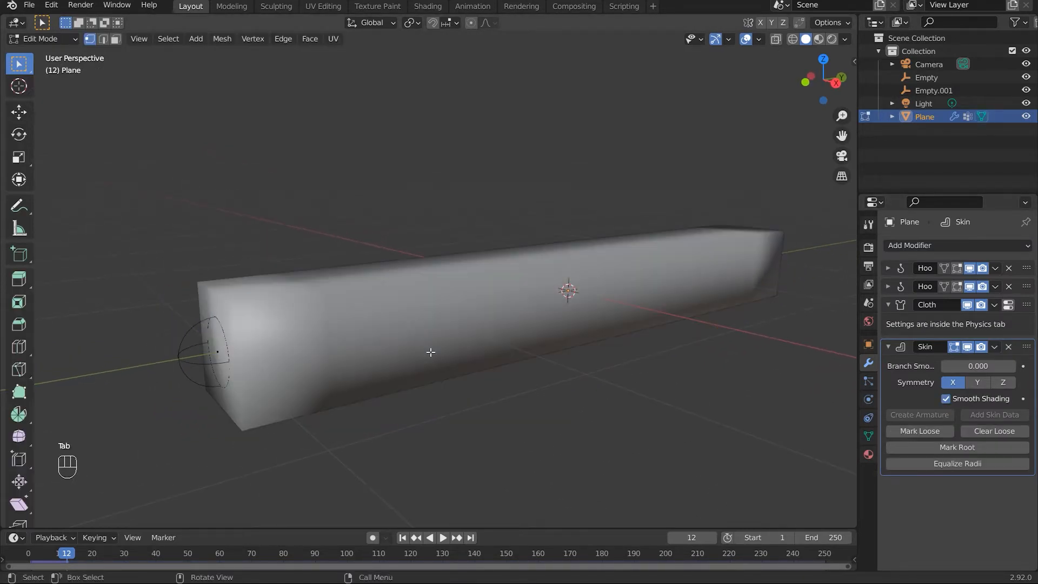
left_click(792, 39)
key("a")
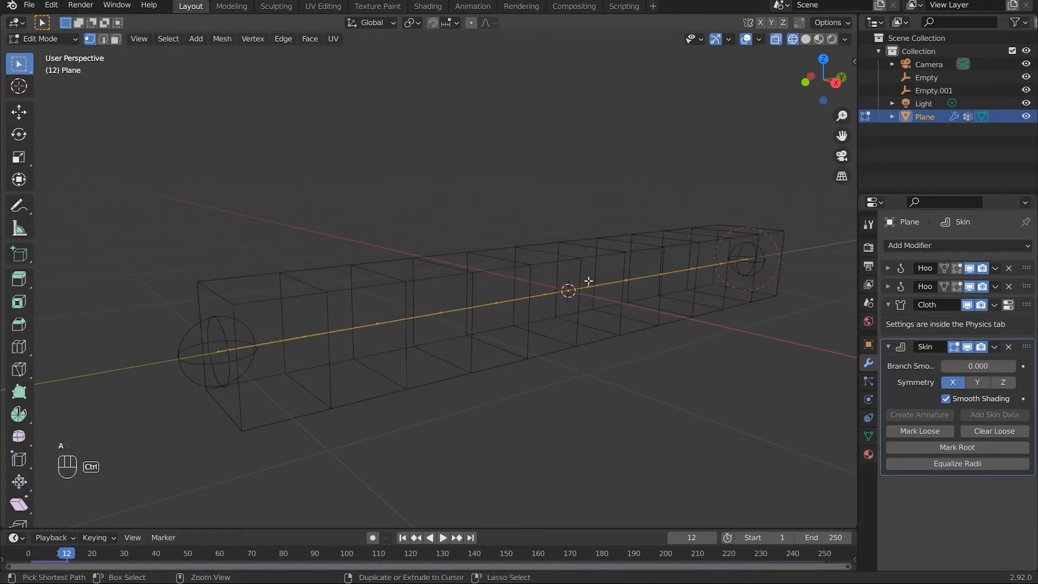
key("ctrl+a")
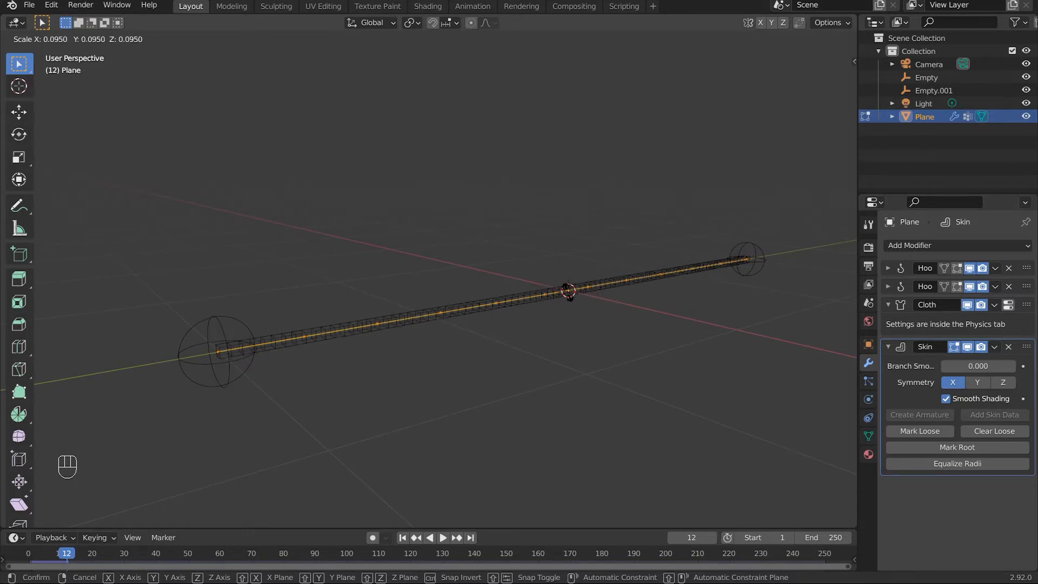
left_click(568, 292)
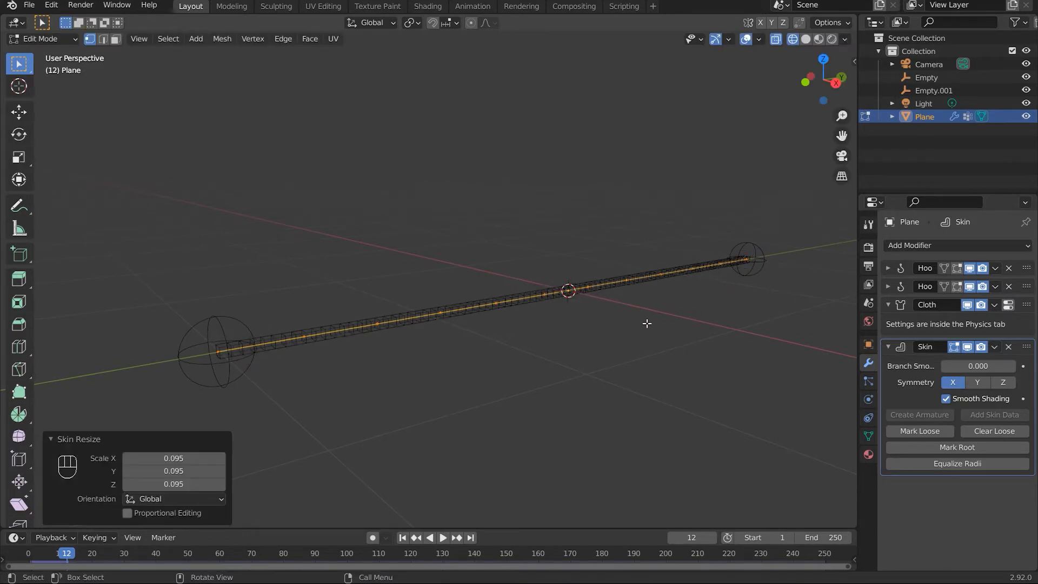
key("Tab")
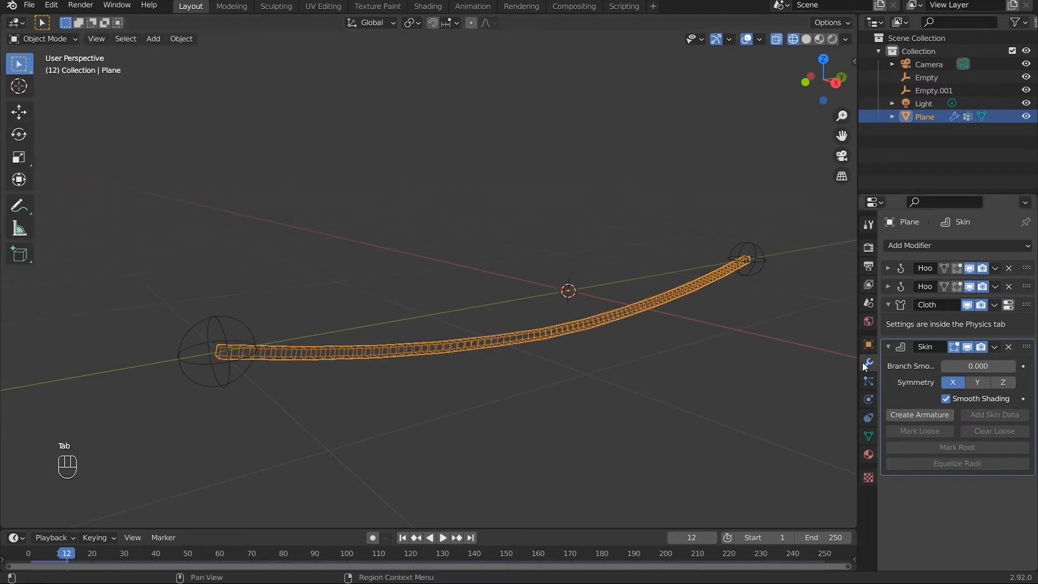
Add a level 2 Subdivision modifier to the cable and switch the viewport back to solid shading
left_click(888, 347)
key("ctrl+2")
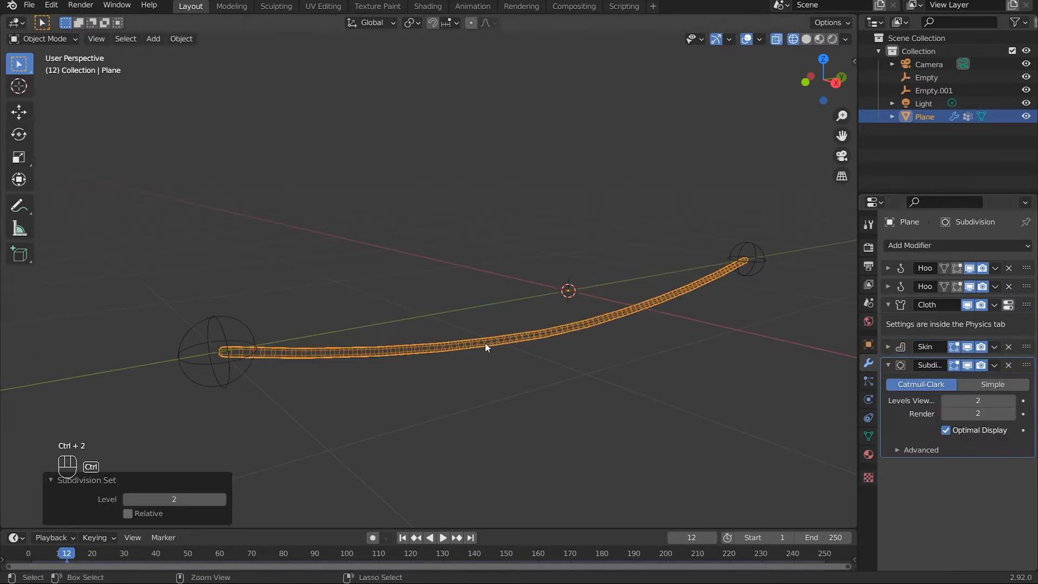
left_click(518, 385)
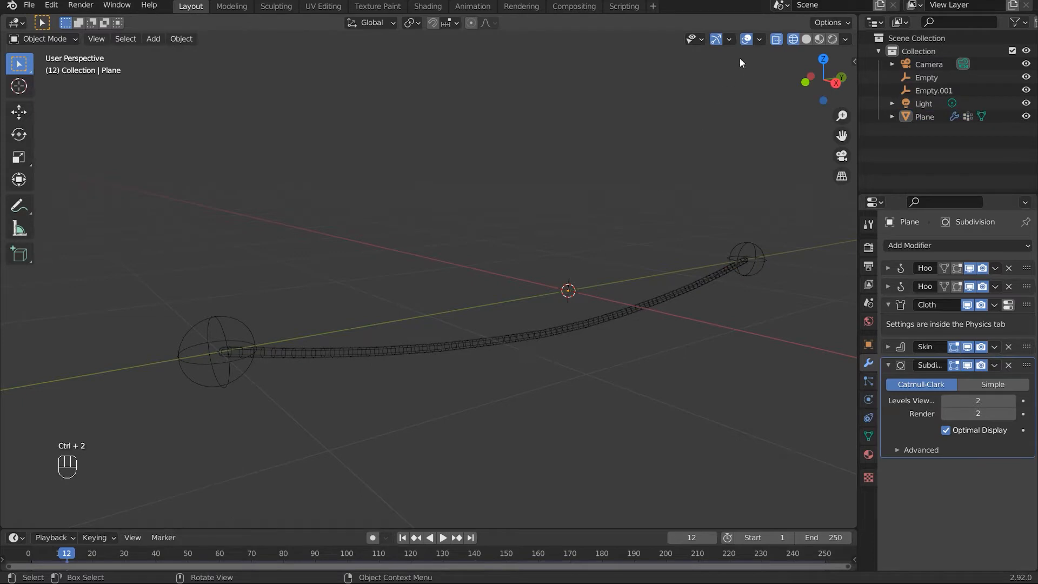
left_click(806, 39)
middle_click_drag(495, 326, 407, 327)
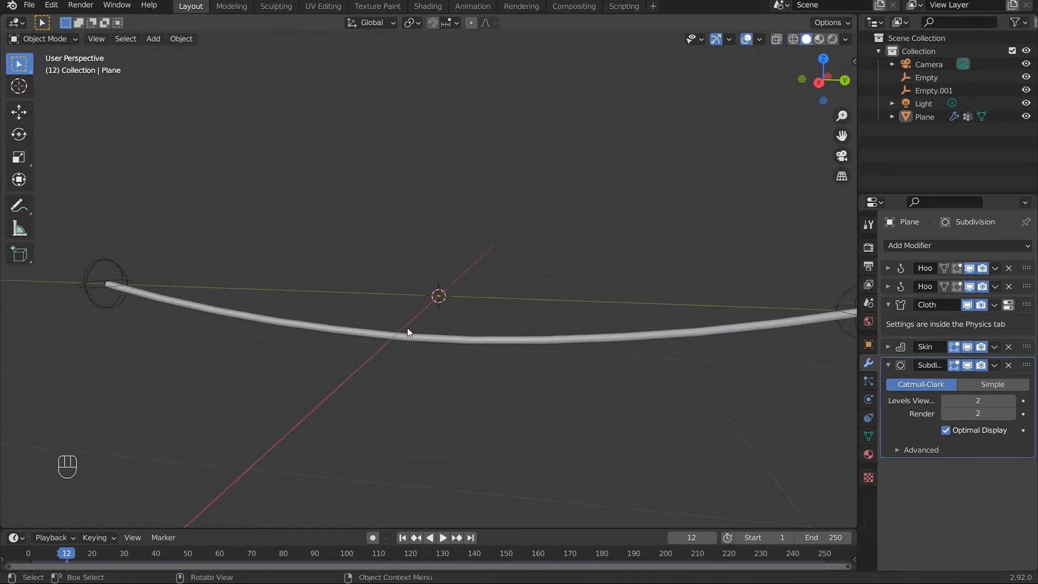
Replay the simulation from frame 1, moving the negative Y empty about 1.34 m along Y during playback, and return to frame 1
left_click(402, 537)
key("space")
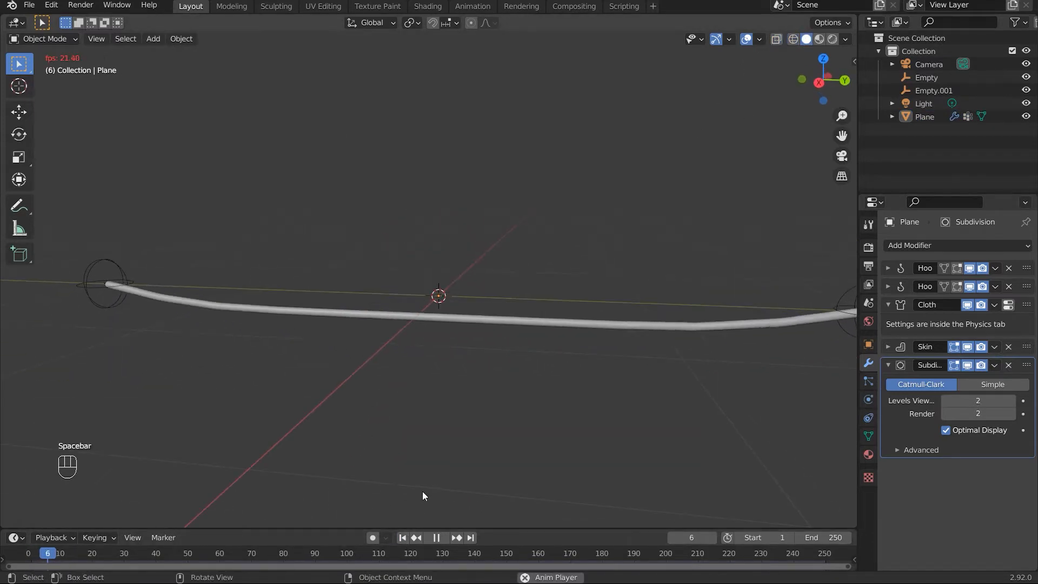
left_click(106, 283)
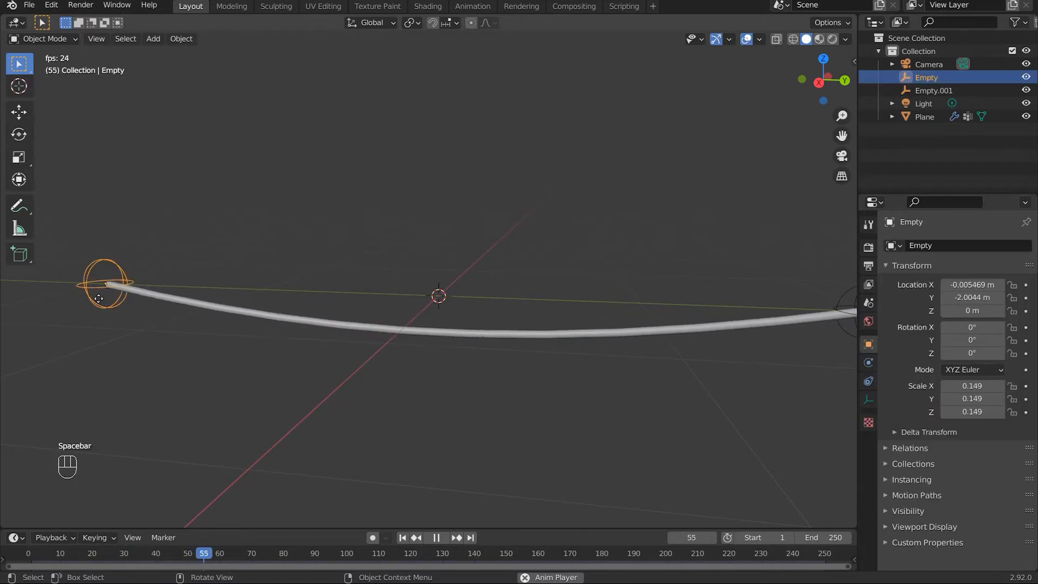
key("g")
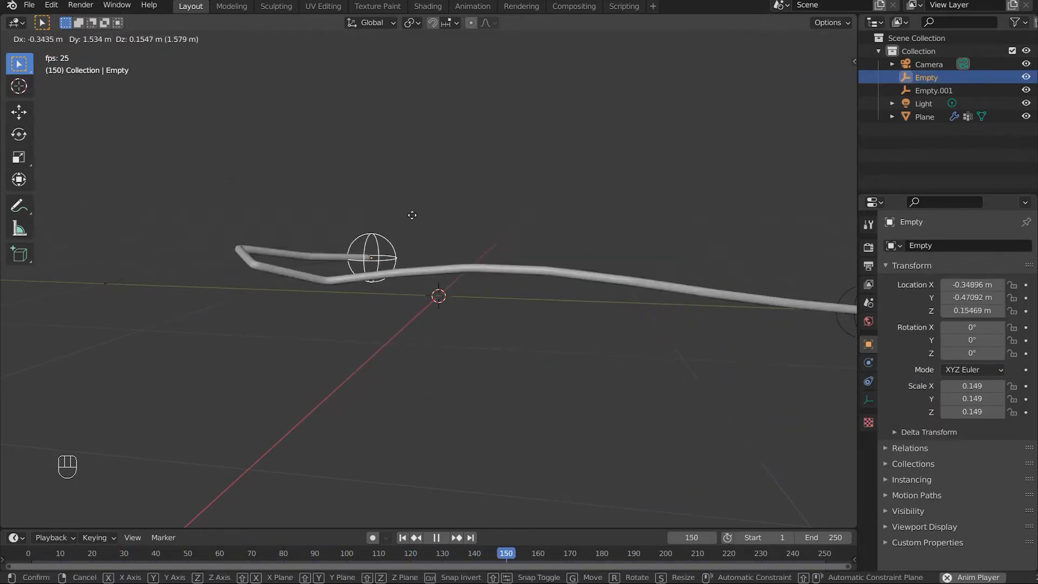
left_click(330, 317)
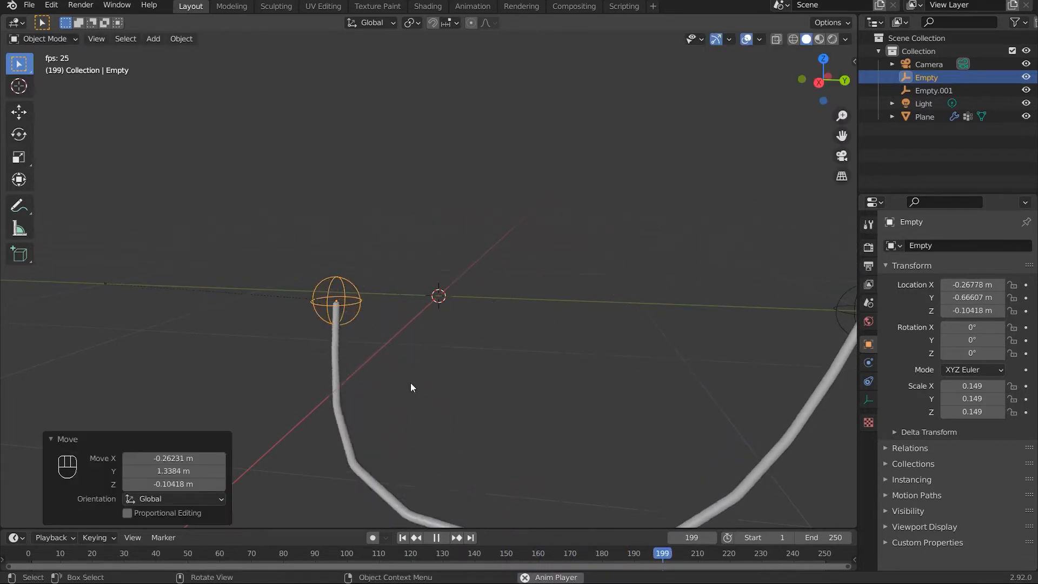
key("space")
left_click(411, 540)
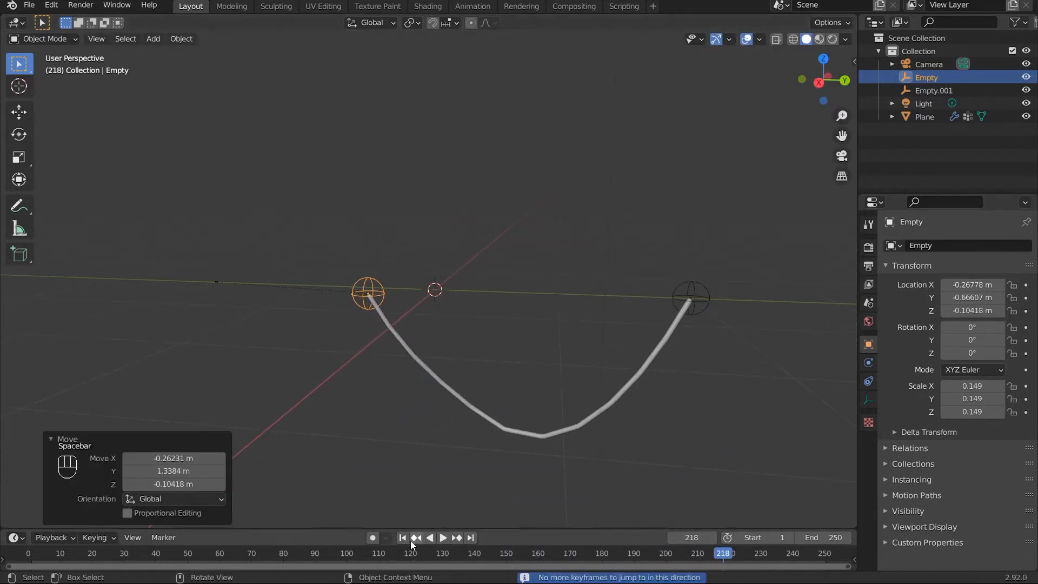
left_click(401, 540)
middle_click_drag(349, 352, 389, 359)
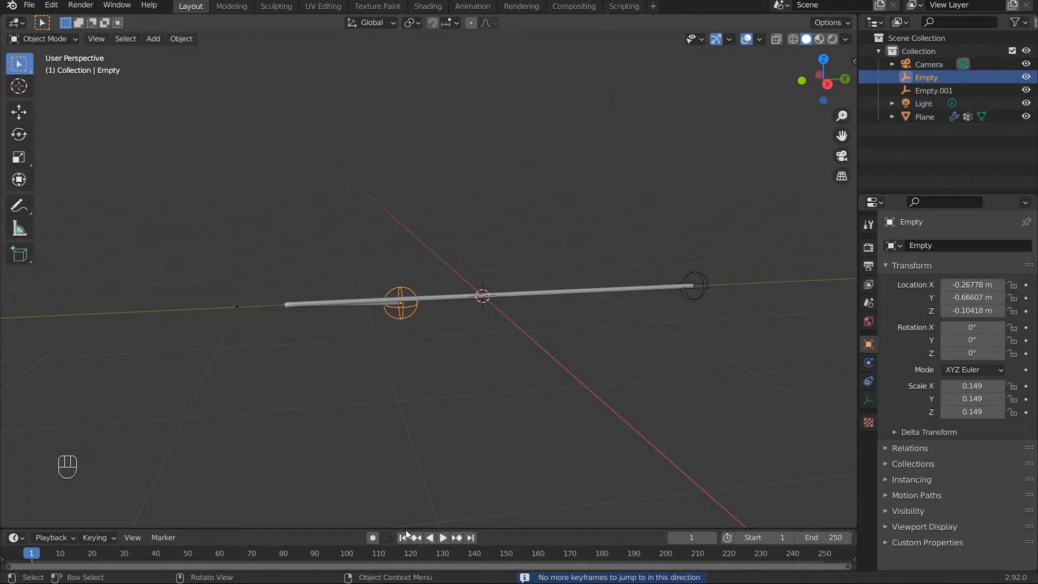
Undo the negative Y empty's last move and return the simulation to the first frame
key("Escape")
key("ctrl+z")
key("ctrl+z")
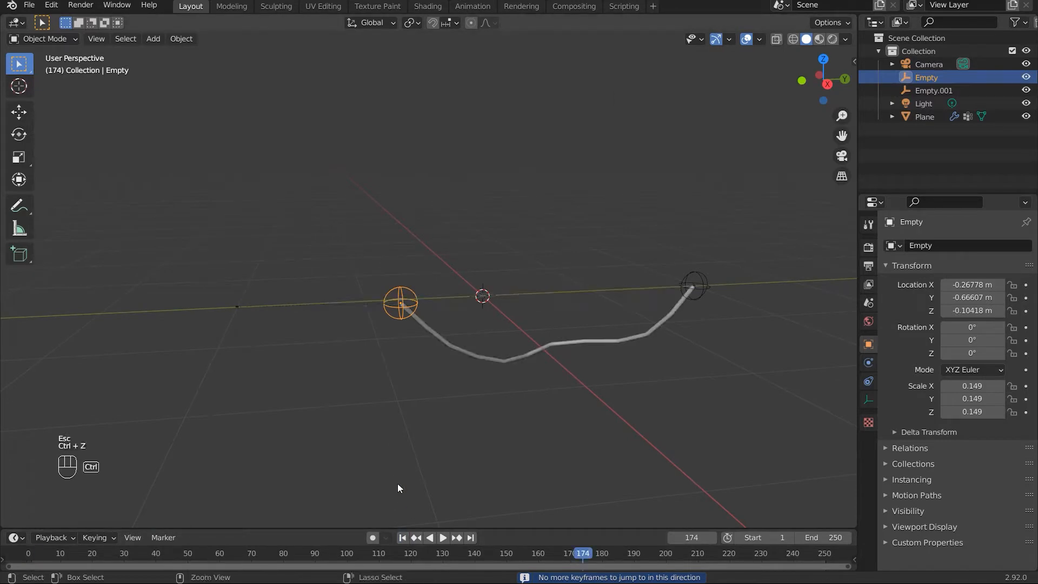
left_click(402, 537)
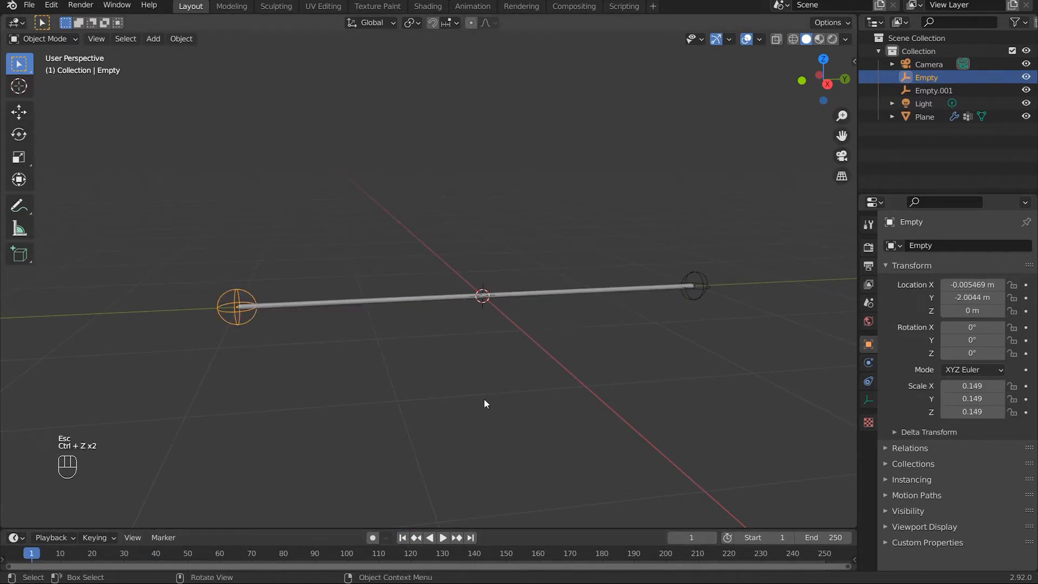
Inspect the cable from several angles and collapse its Cloth and Subdivision modifier settings
middle_click_drag(484, 403, 374, 317)
scroll(535, 385, "up", 2)
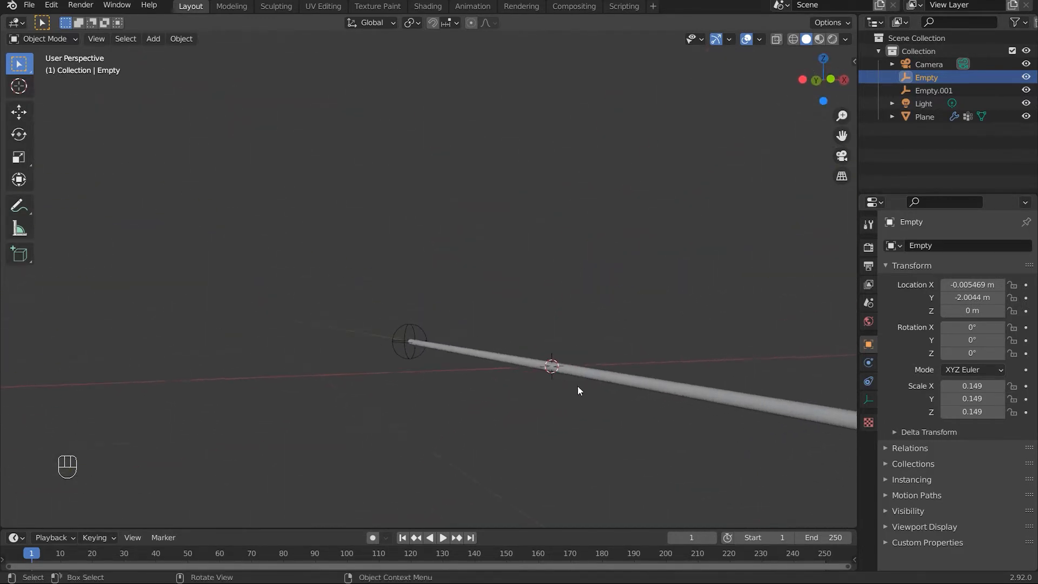
left_click(596, 386)
middle_click_drag(520, 358, 429, 341, "shift")
scroll(523, 353, "down", 2)
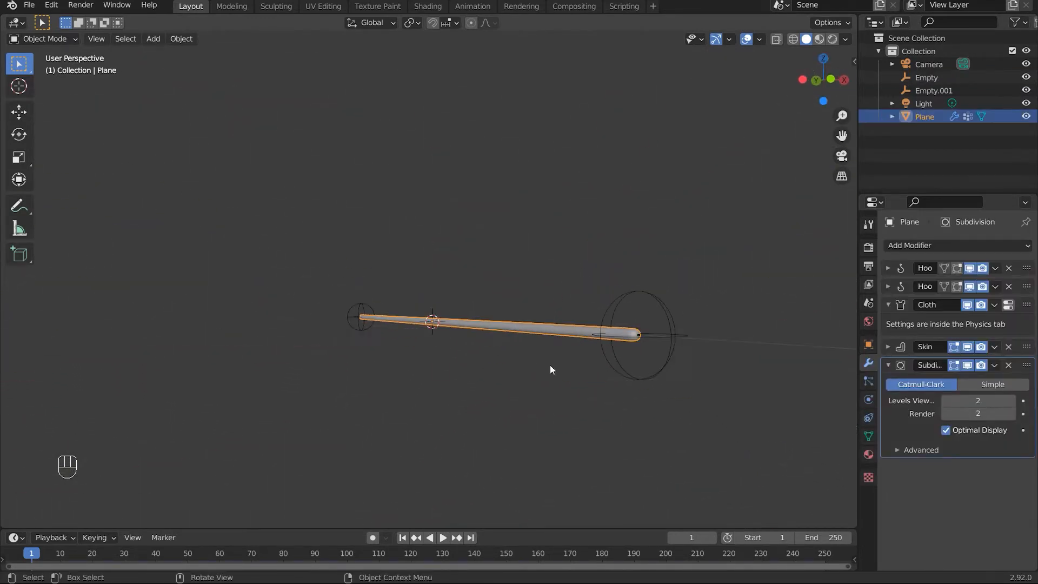
left_click(887, 304)
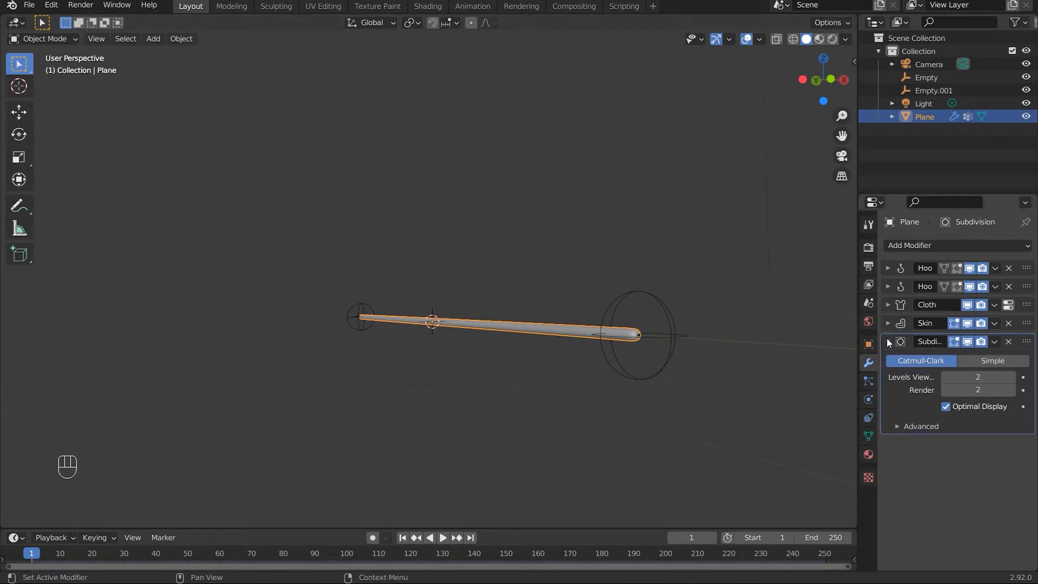
left_click(887, 341)
middle_click_drag(422, 358, 559, 350)
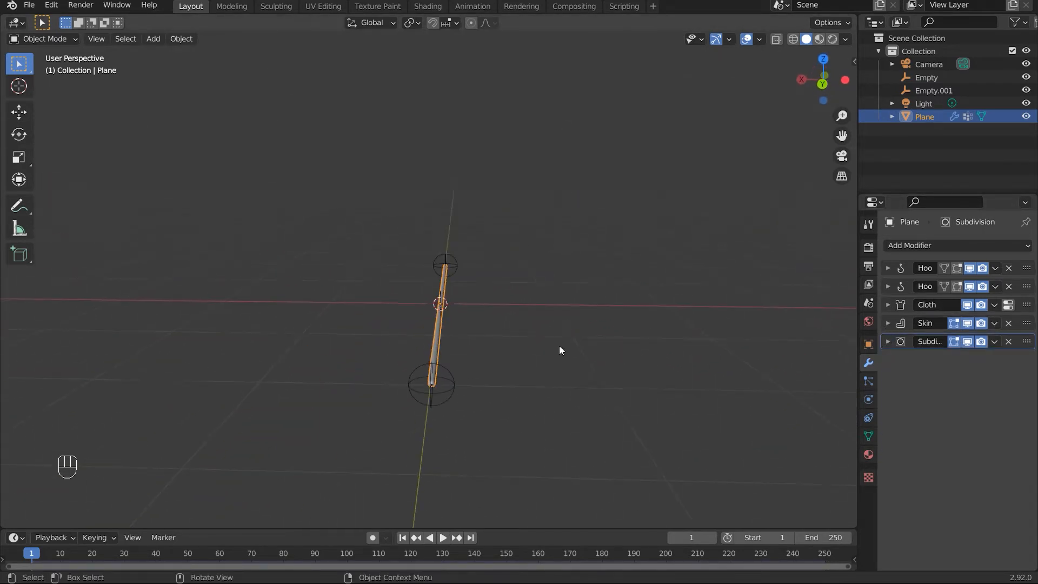
left_click(559, 351)
middle_click_drag(358, 359, 476, 387)
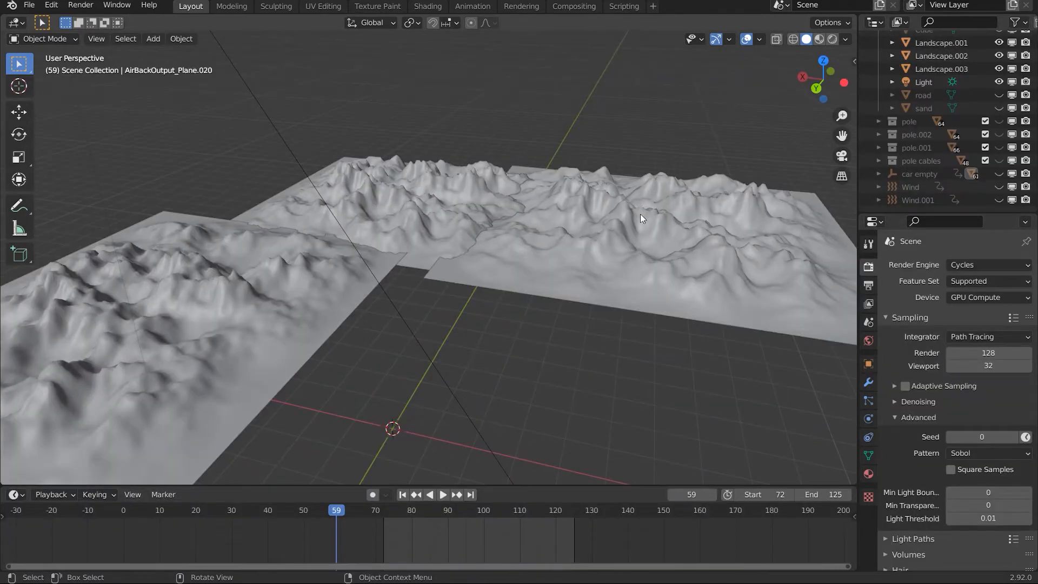
Examine the landscape meshes in the car scene, selecting Landscape.002 and Landscape.003
middle_click_drag(639, 213, 472, 289)
middle_click_drag(545, 286, 455, 282)
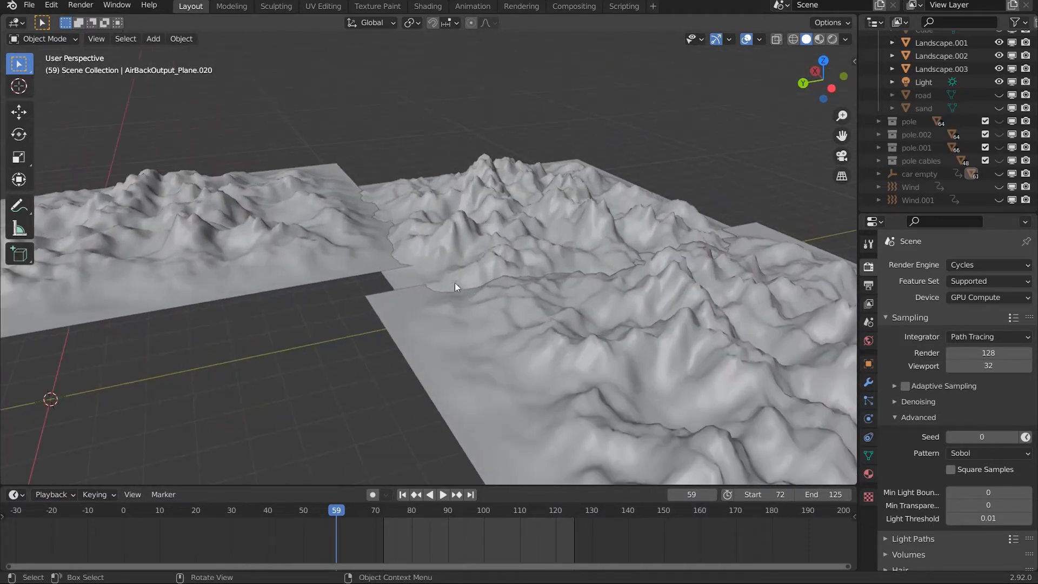
middle_click_drag(547, 265, 385, 240, "shift")
left_click_drag(386, 240, 476, 310)
middle_click_drag(475, 310, 455, 290)
scroll(349, 276, "down", 4)
middle_click_drag(349, 277, 502, 262, "shift")
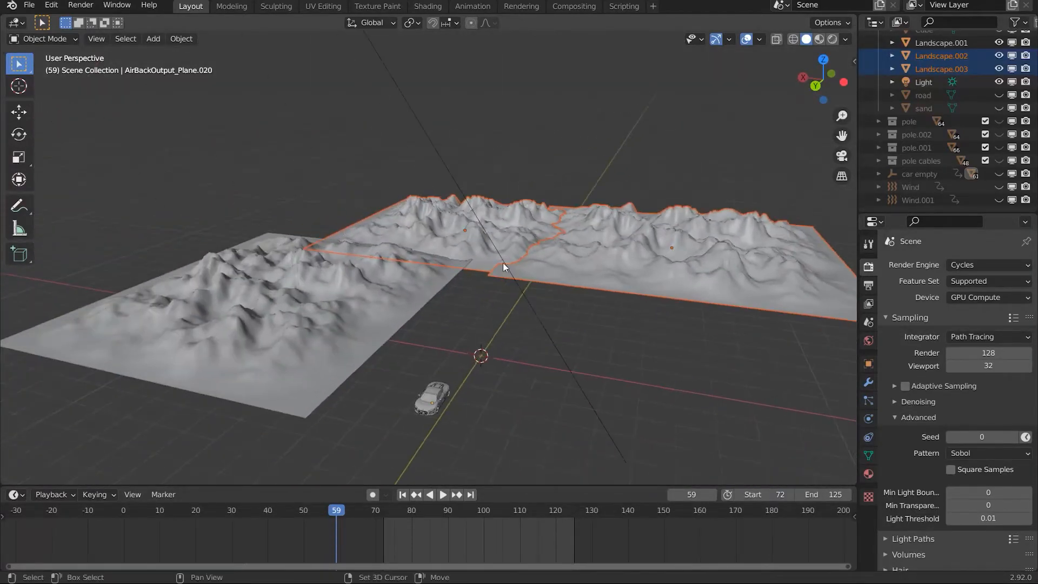
middle_click_drag(354, 323, 449, 261)
scroll(501, 369, "up", 2)
scroll(448, 261, "down", 2)
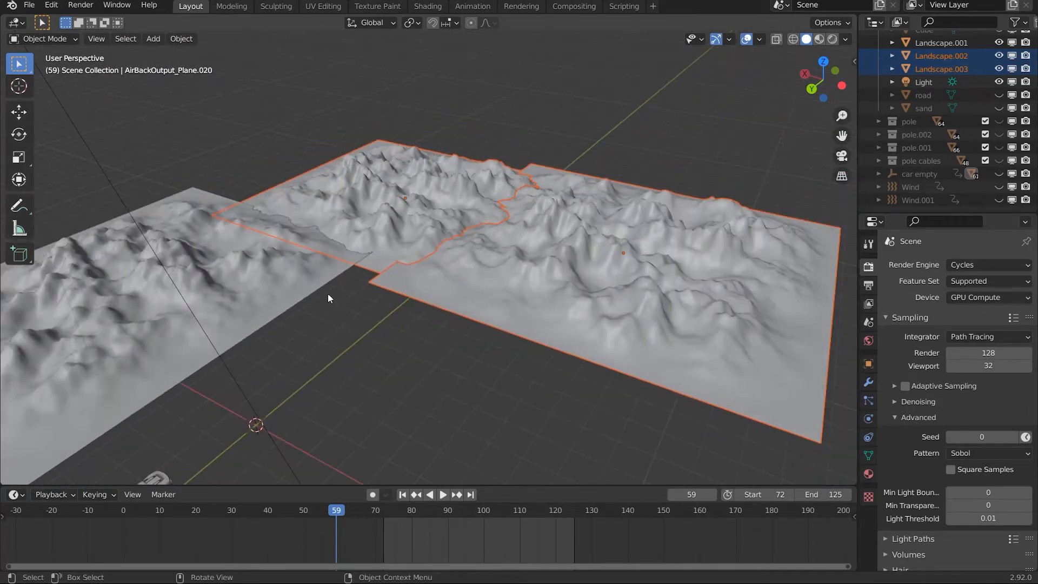
Find the Landscape primitive among the meshes that can be added
key("shift+a")
mouse_move(314, 296)
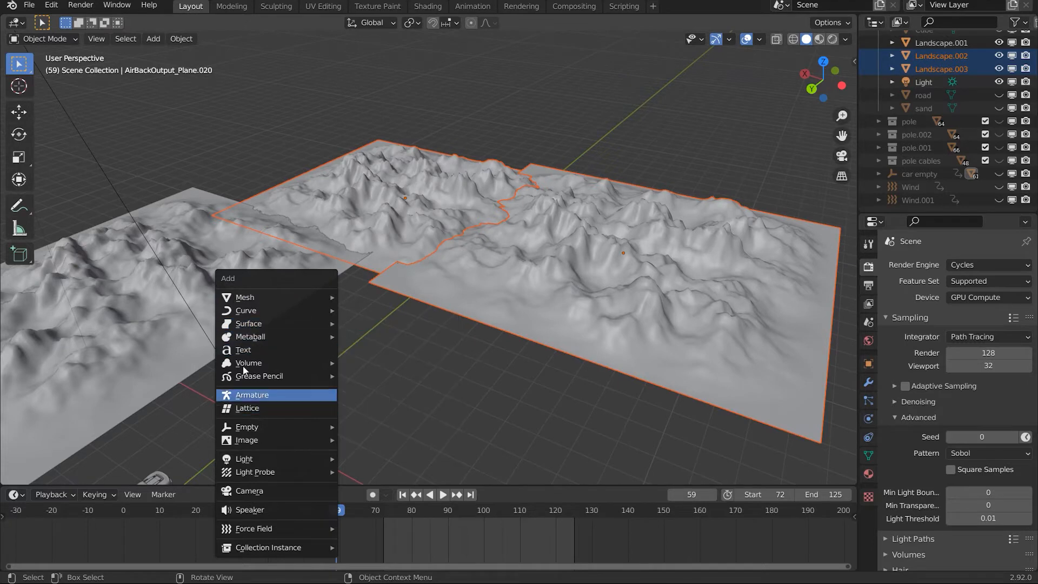
mouse_move(261, 299)
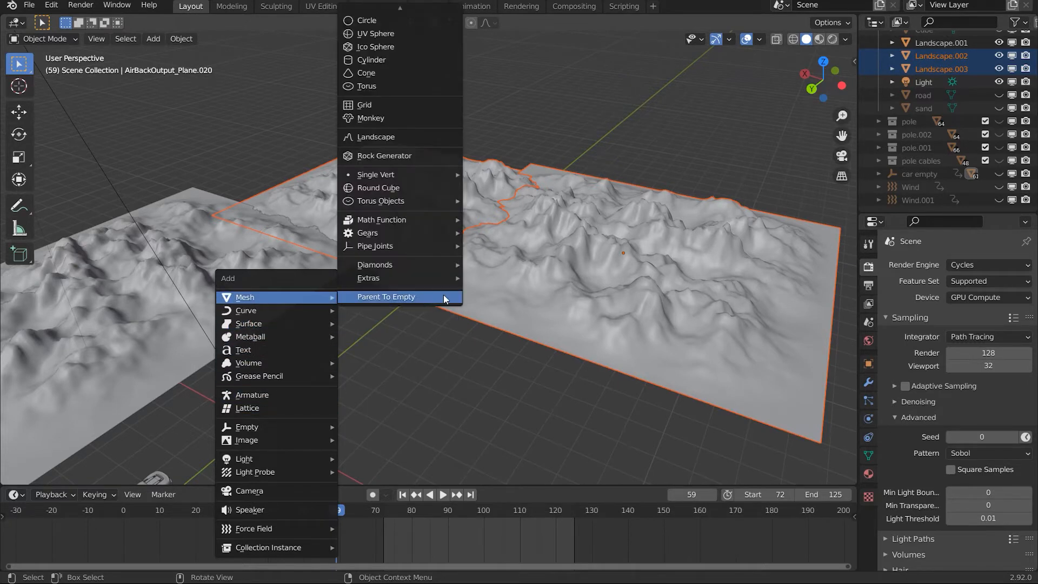
left_click(403, 137)
Search the add-on preferences for "land" to check the A.N.T.Landscape add-on, and close the preferences
left_click(28, 5)
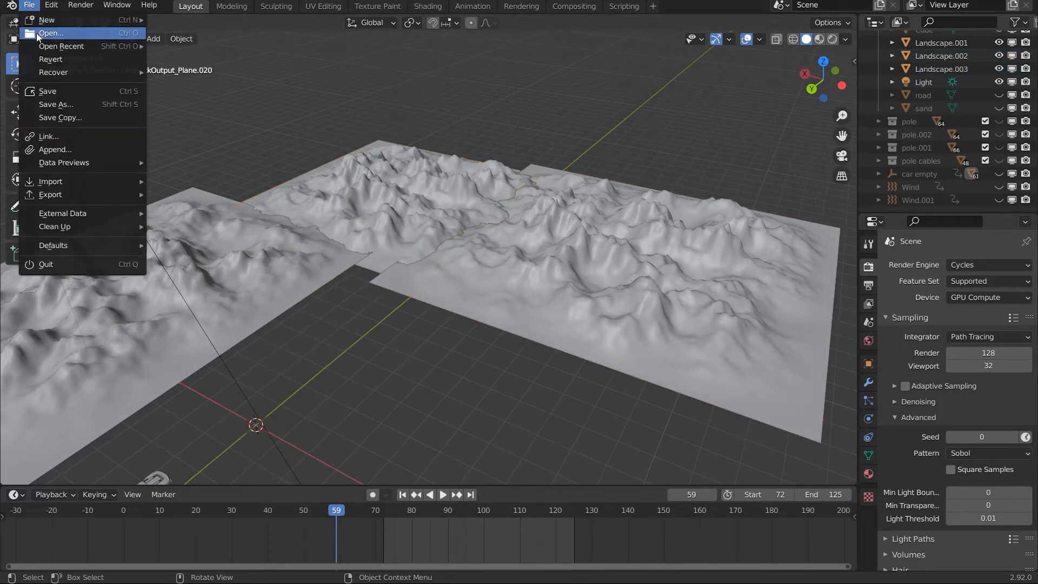
left_click(51, 6)
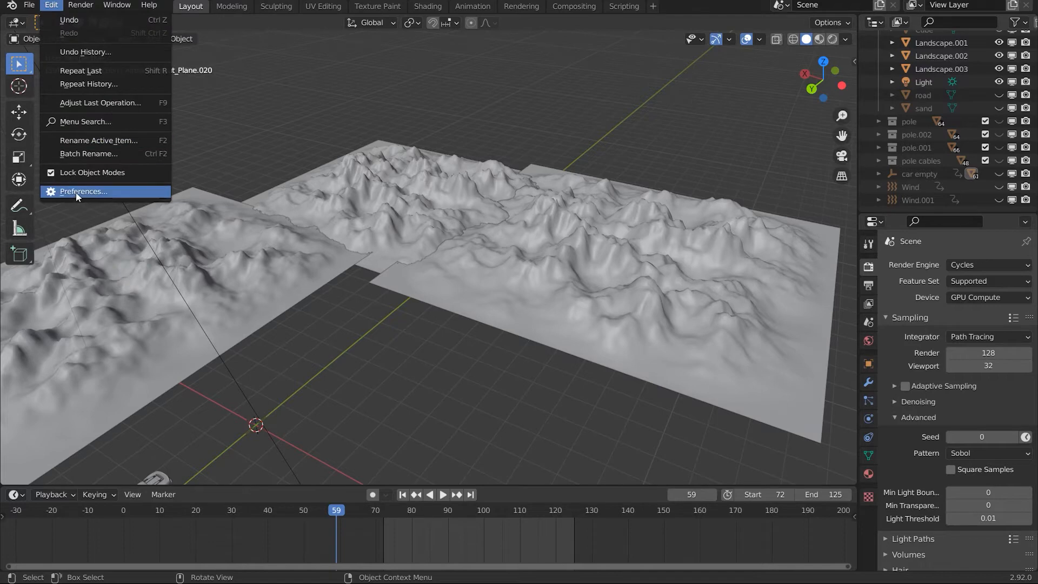
left_click(78, 196)
left_click(373, 71)
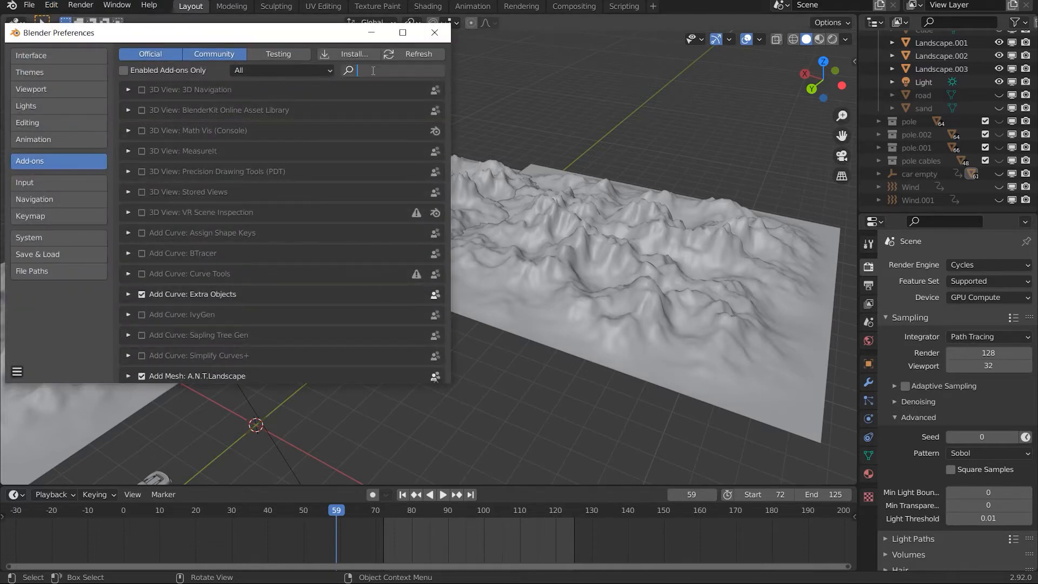
type("land")
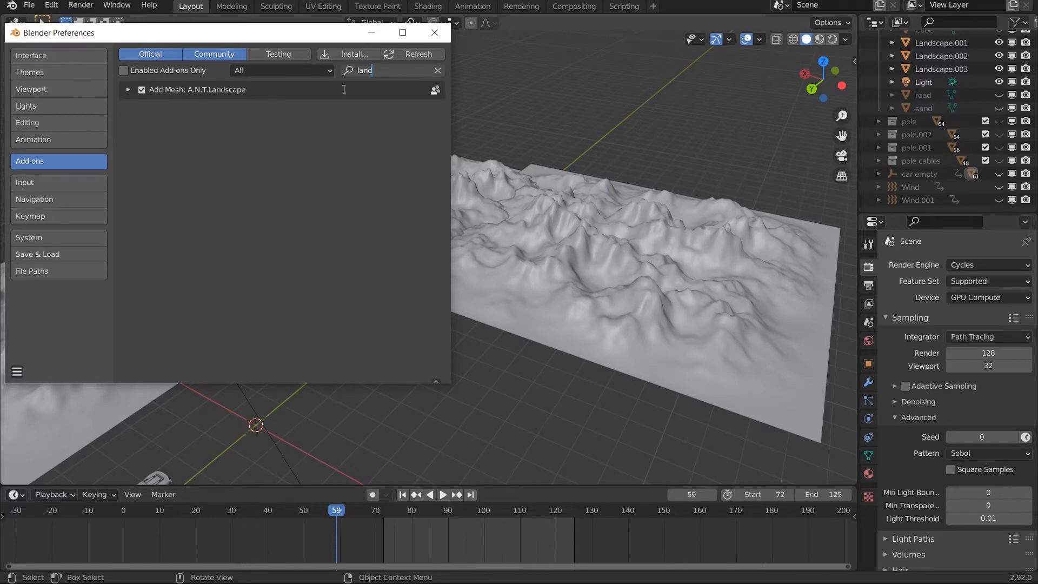
left_click(434, 32)
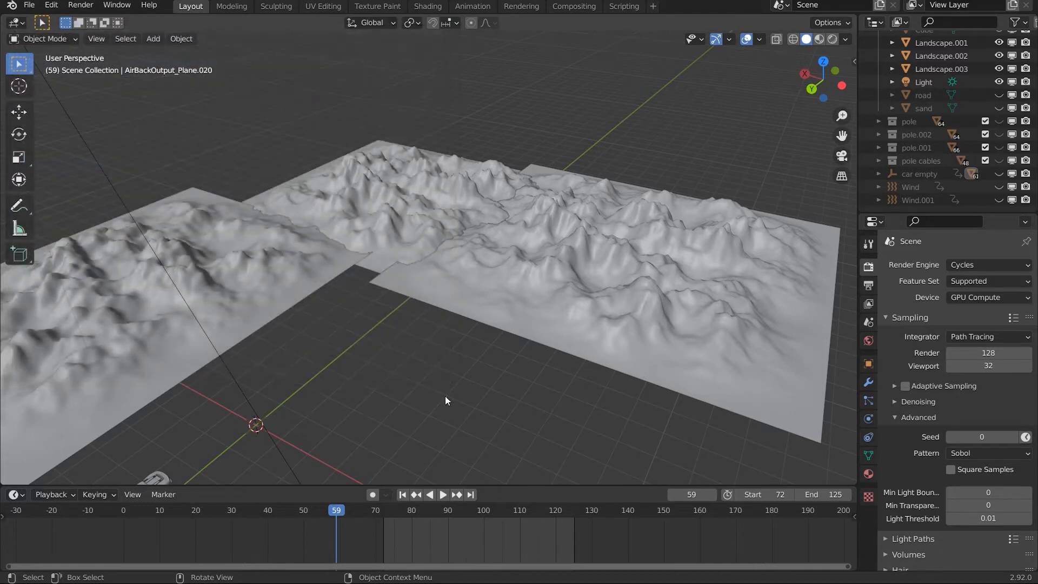
Examine the arrangement of the three landscape meshes around the car and camera from several angles
middle_click_drag(436, 296, 299, 208)
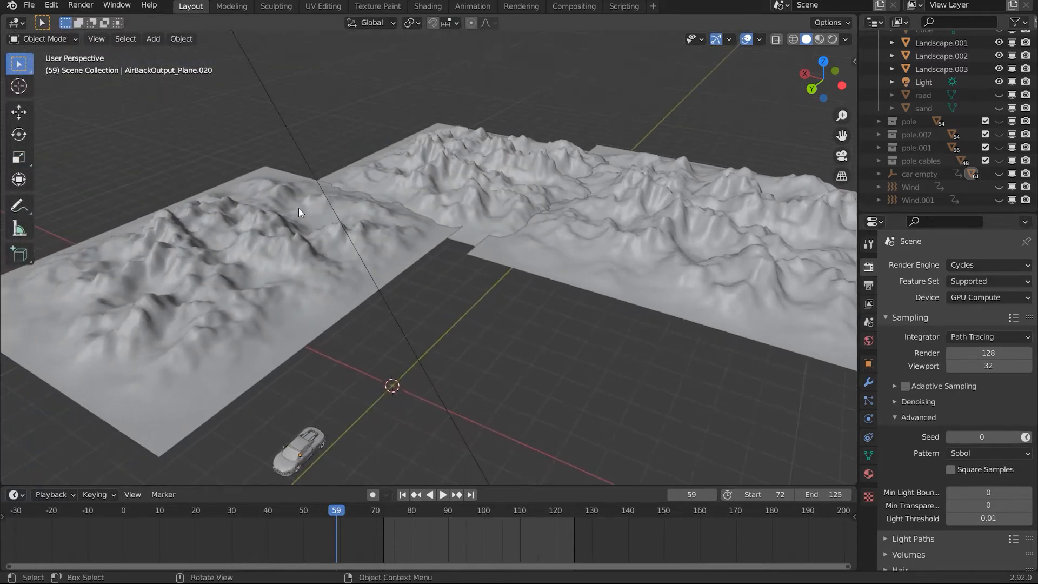
middle_click_drag(516, 252, 462, 245)
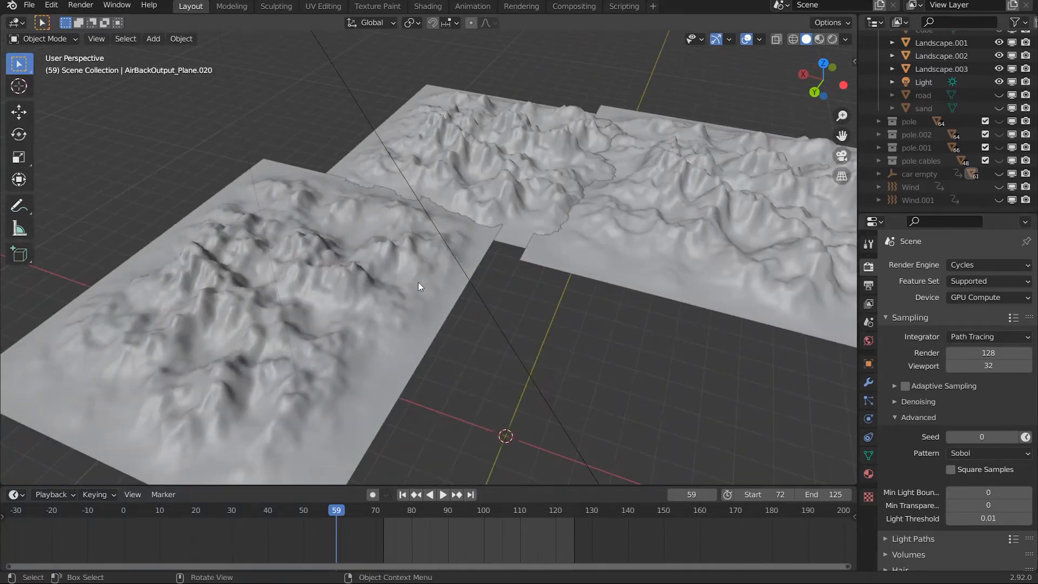
middle_click_drag(418, 282, 512, 178)
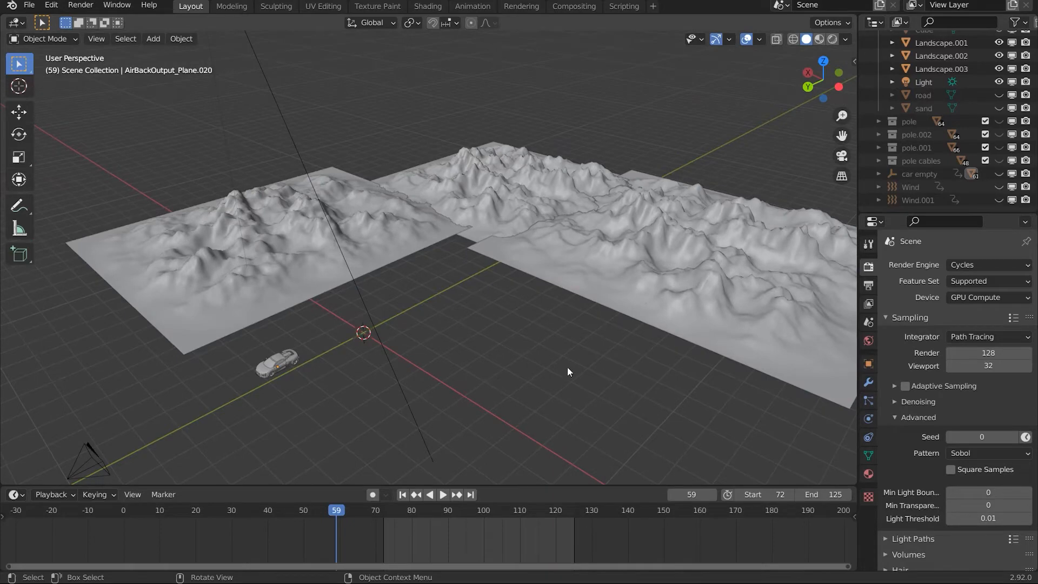
middle_click_drag(567, 371, 387, 361)
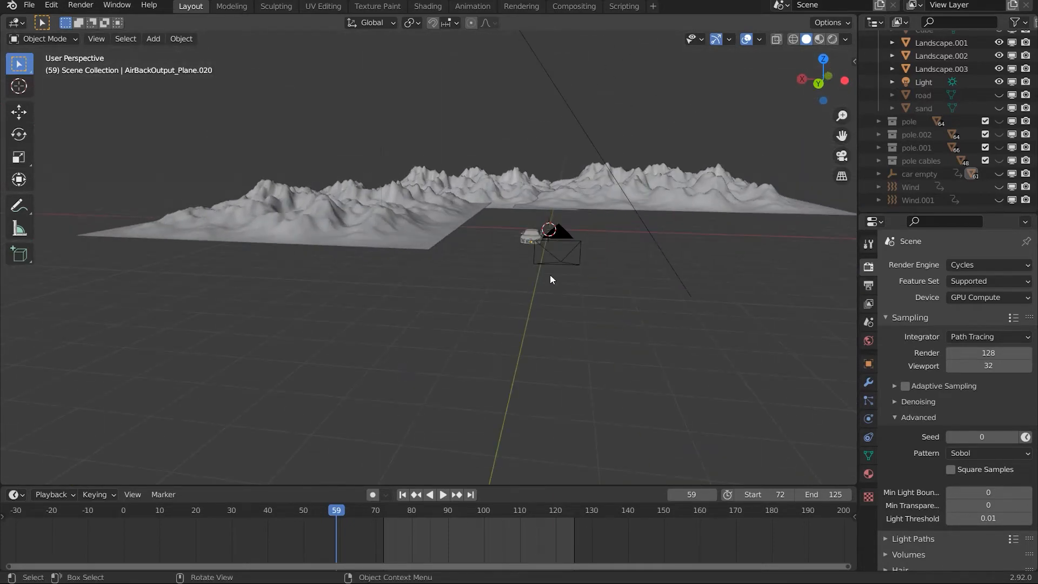
middle_click_drag(550, 279, 543, 279)
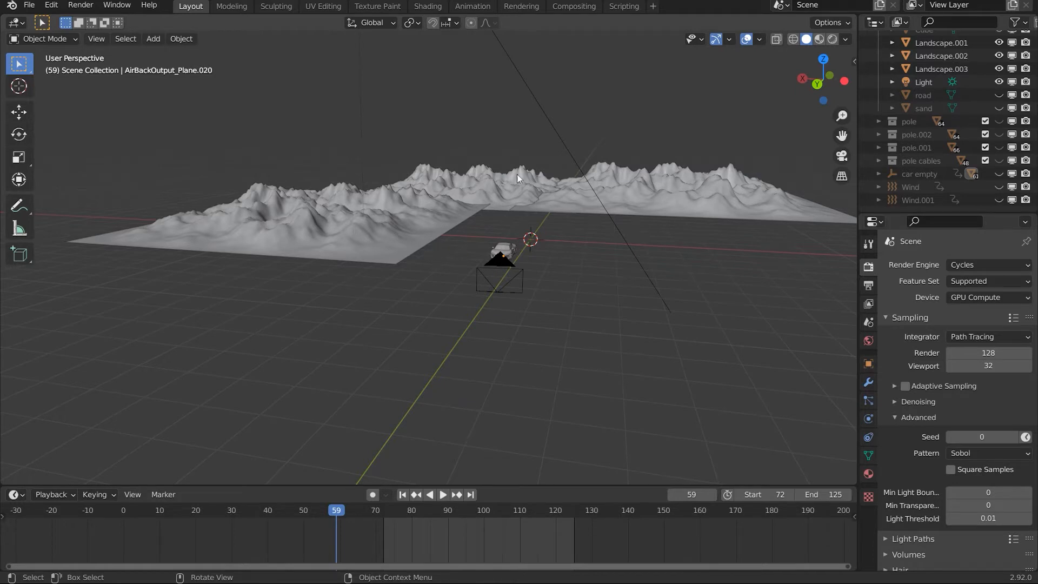
middle_click_drag(688, 279, 620, 290)
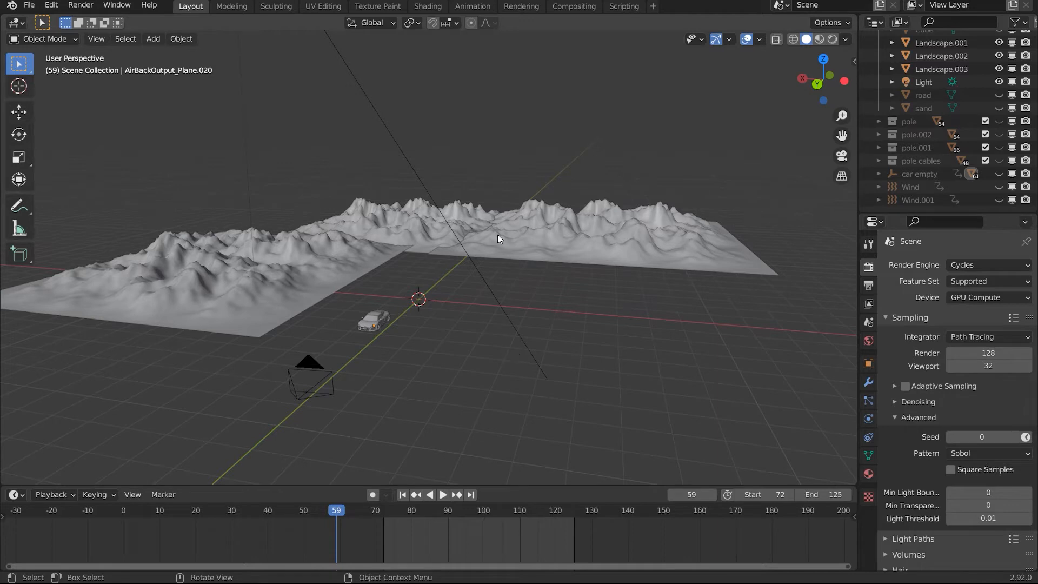
Collapse the main Collection in the outliner and unhide the pole collection
scroll(952, 78, "up", 2)
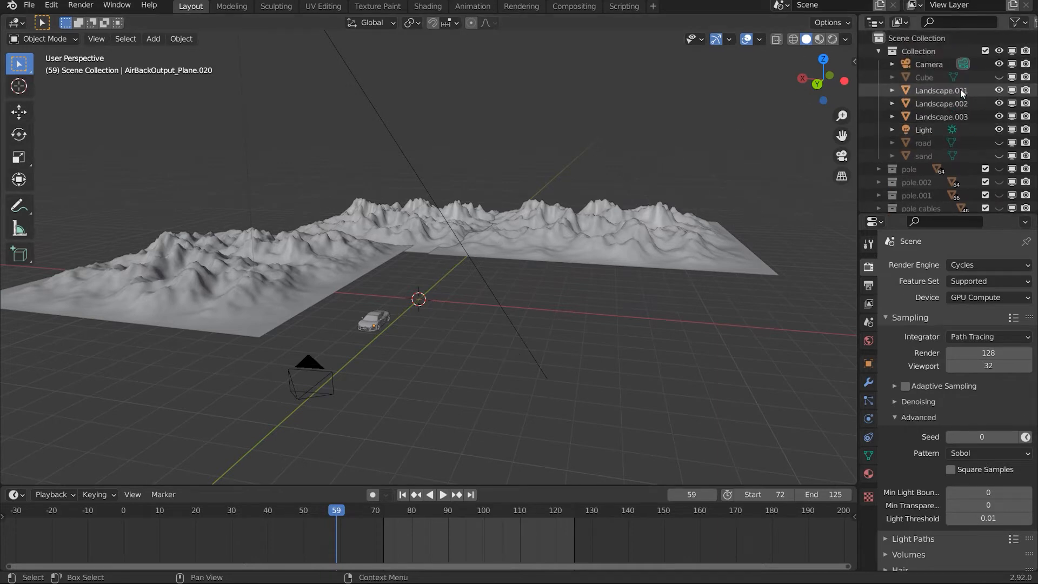
left_click(876, 52)
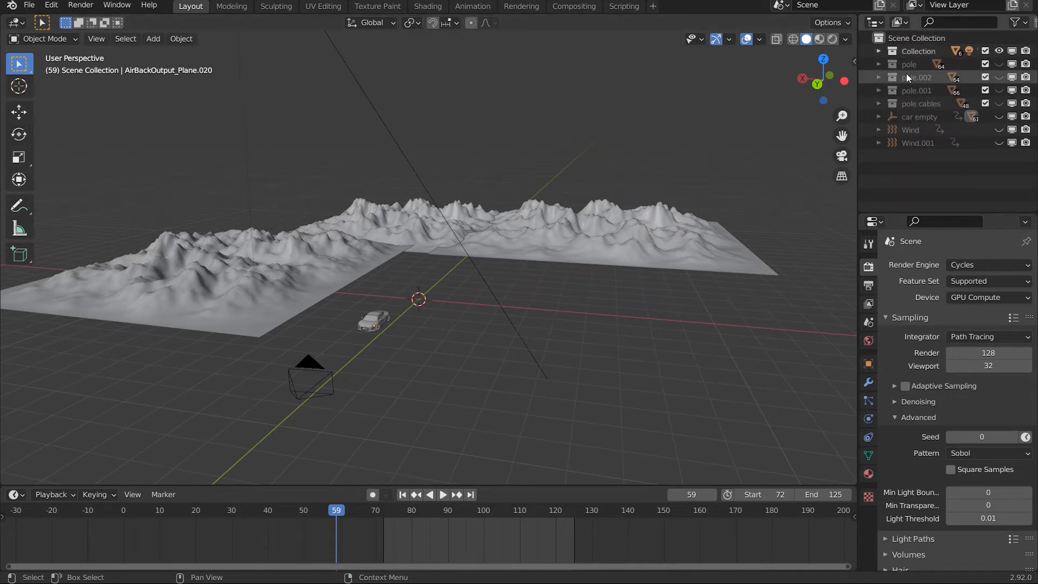
left_click(998, 63)
middle_click_drag(594, 246, 436, 275)
scroll(411, 180, "up", 4)
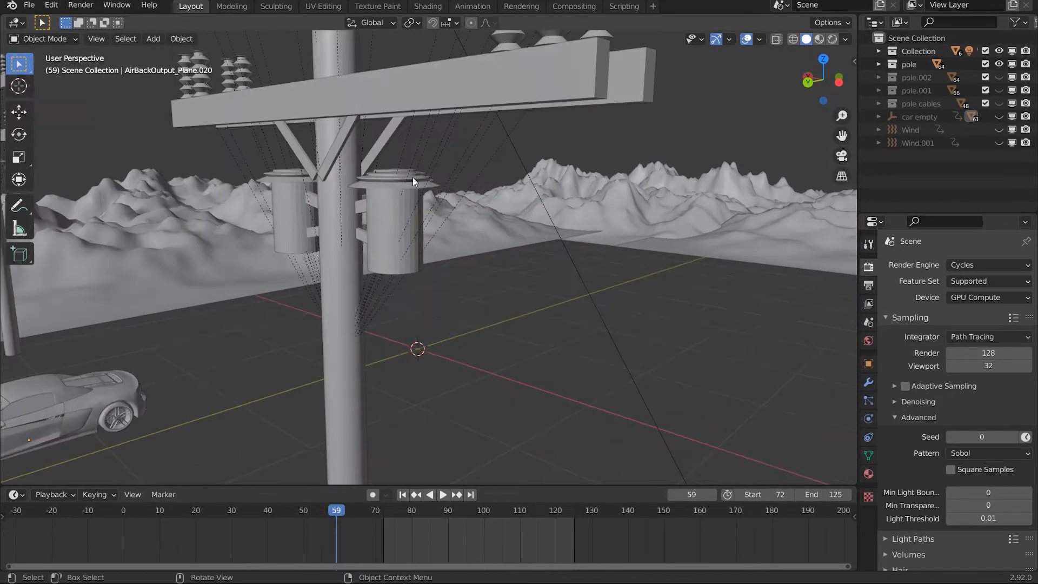
Examine the edge loops of an insulator on the near pole's lower crossarm in Edit Mode and return to Object Mode
middle_click_drag(418, 220, 418, 230, "shift")
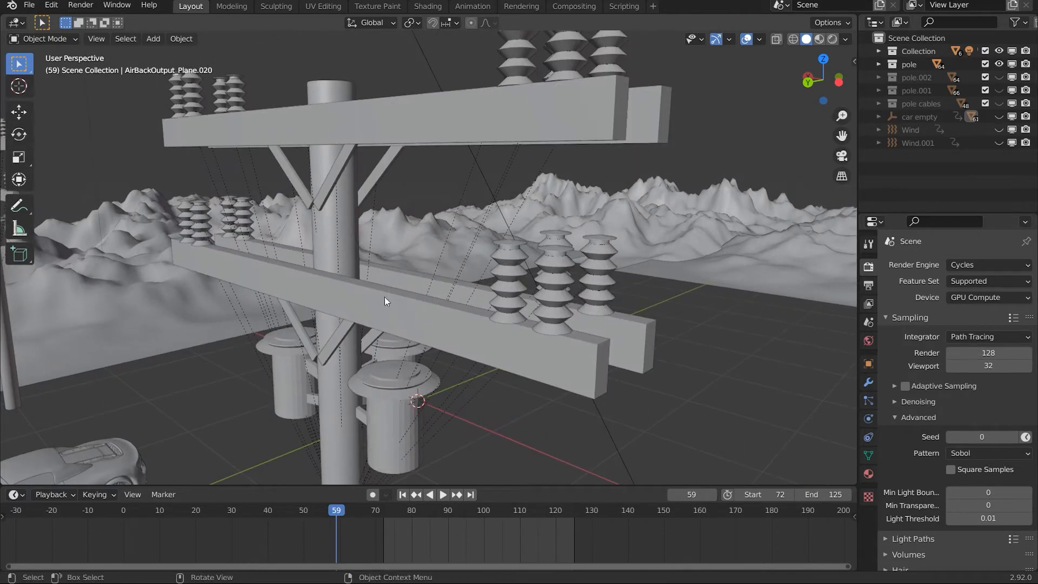
left_click(513, 266)
middle_click_drag(540, 292, 520, 287, "shift")
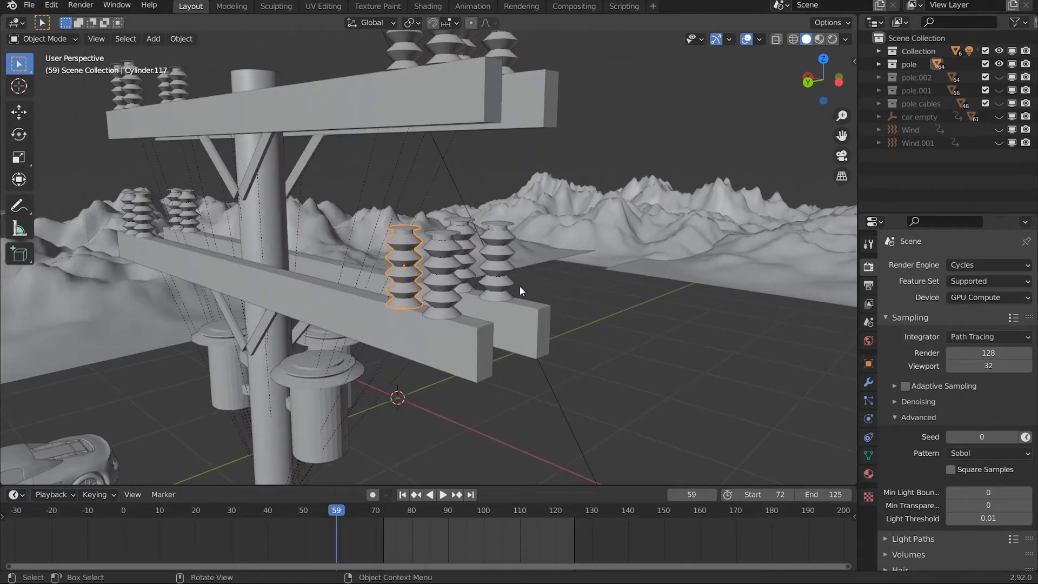
key("Tab")
scroll(413, 281, "up", 1)
scroll(412, 281, "down", 1)
middle_click_drag(395, 276, 458, 222, "shift")
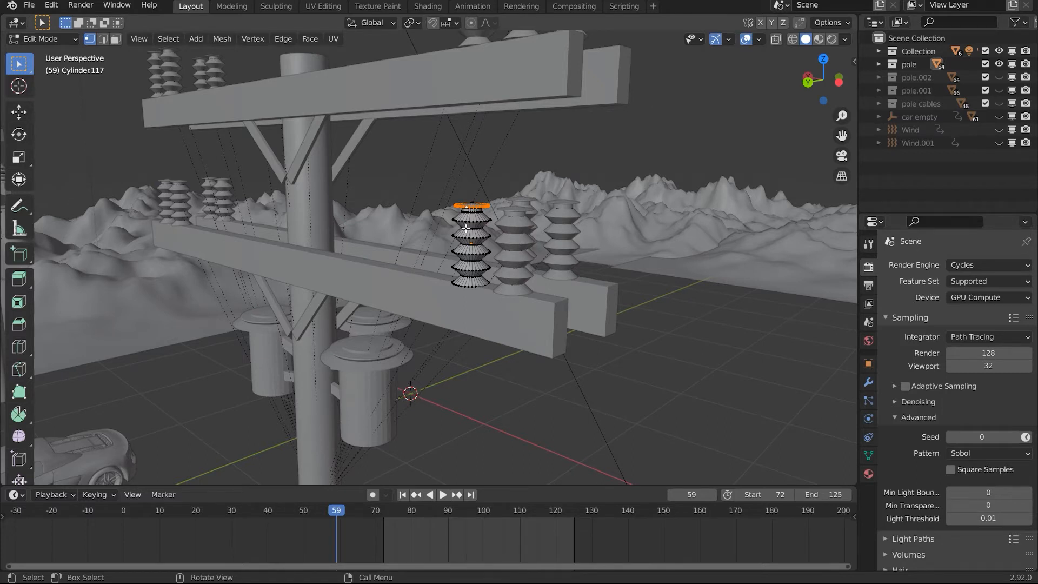
key("alt+a")
left_click(481, 248, "alt")
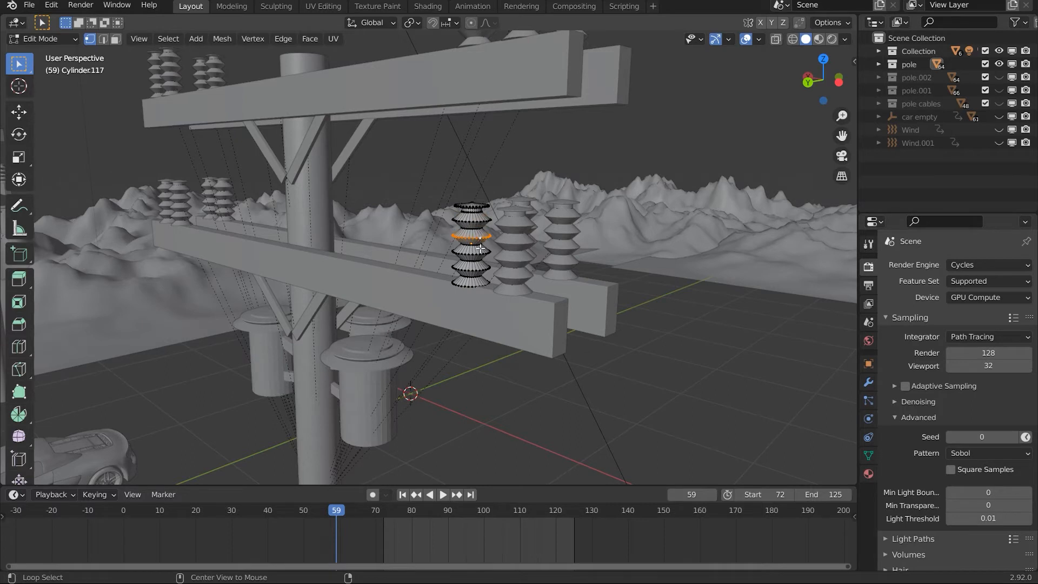
left_click(480, 252, "alt+shift")
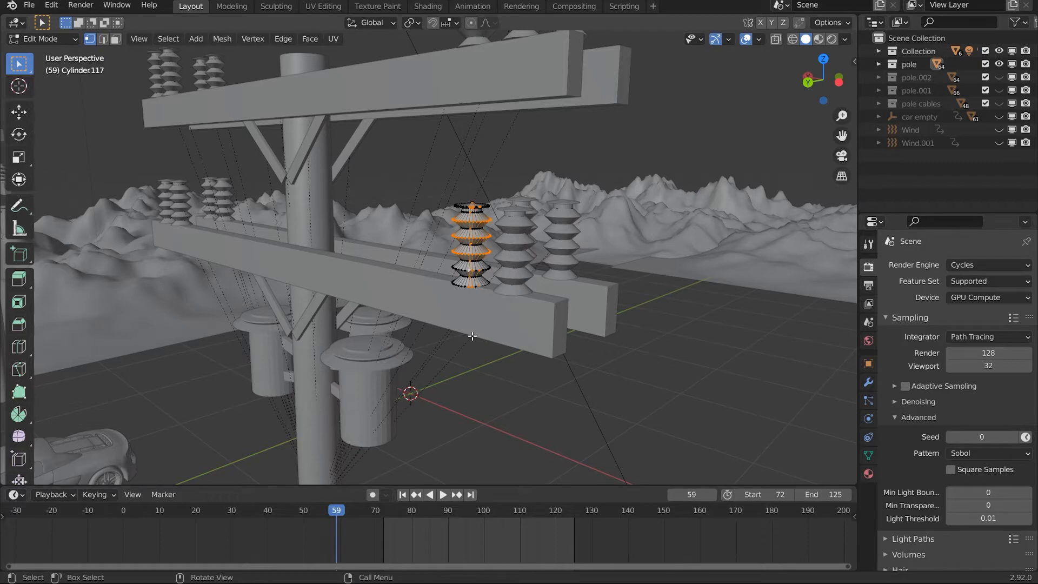
left_click(502, 327)
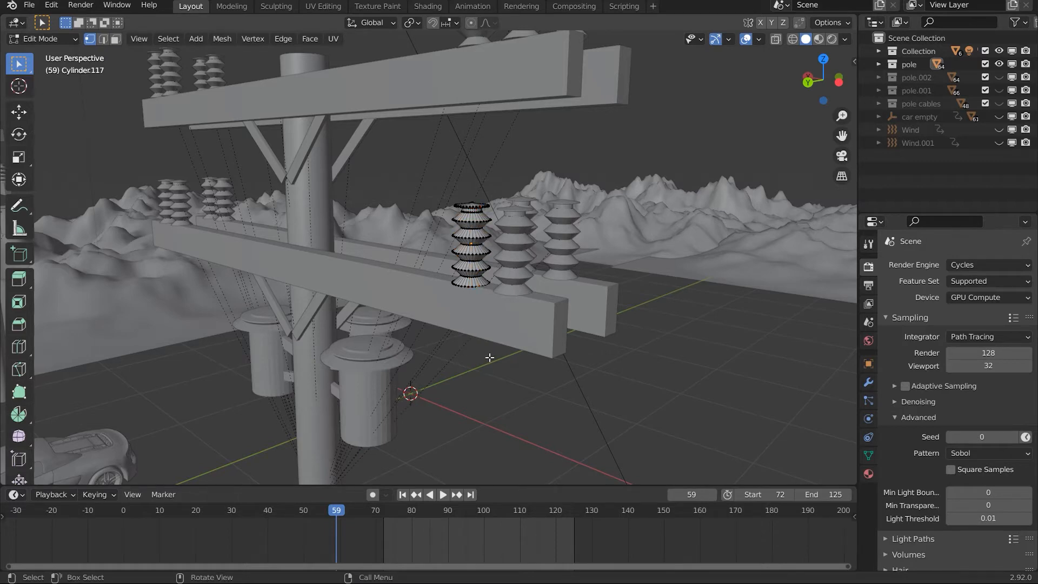
key("Tab")
scroll(447, 350, "down", 6)
scroll(403, 342, "up", 6)
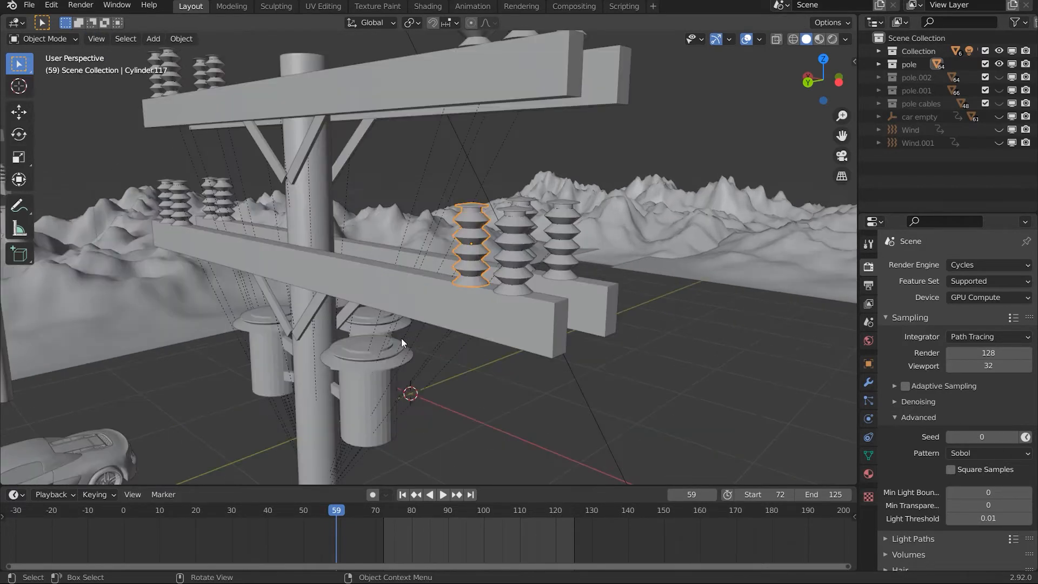
Select the near pole's front transformer canister and view it together with the second pole
left_click(367, 388)
scroll(369, 252, "down", 1)
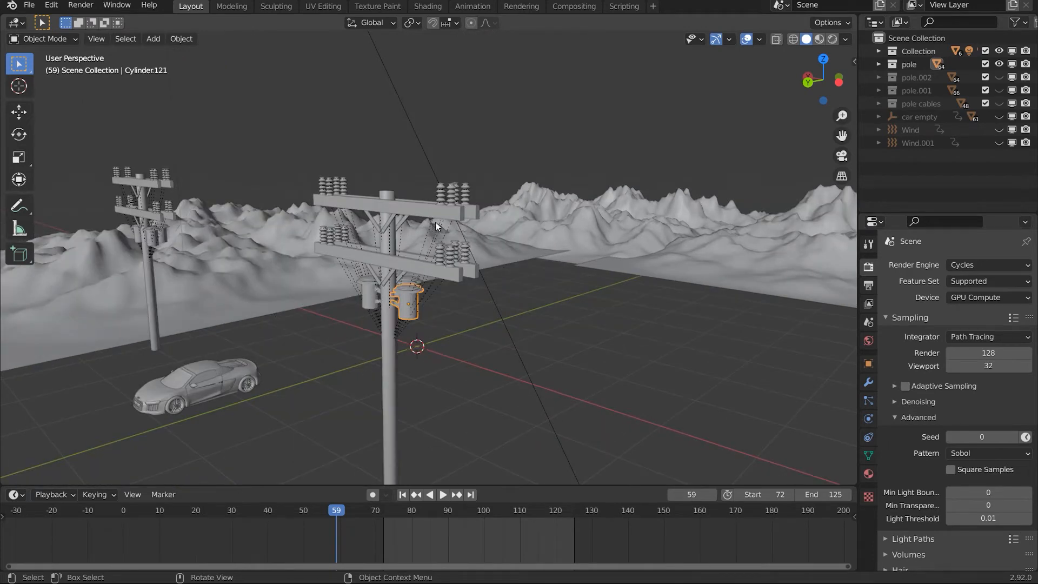
middle_click_drag(475, 228, 501, 232)
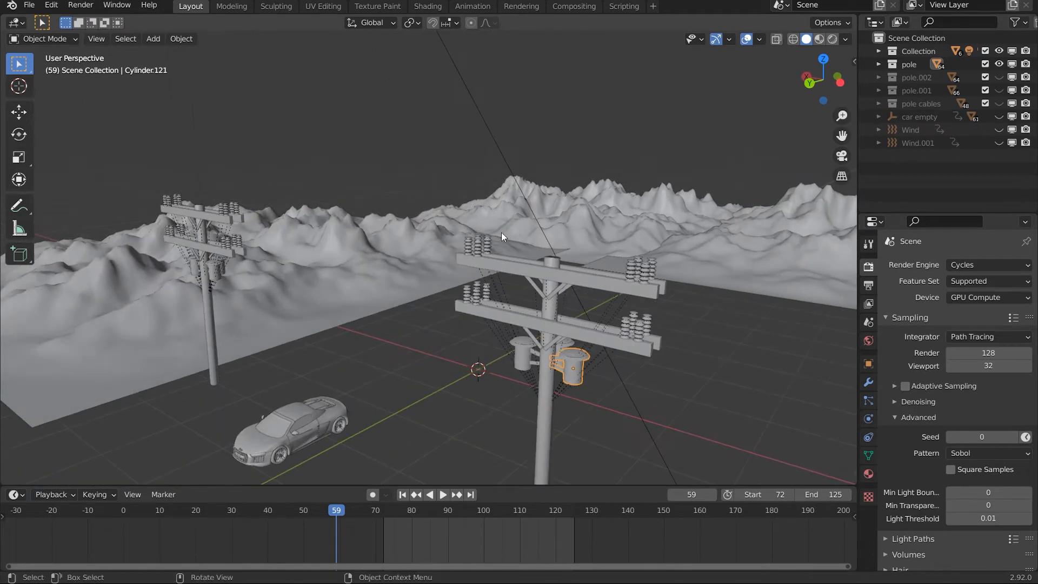
Try moving the near pole's post and lower crossarm to check which parts follow, cancel each move, and clear the selection
left_click(540, 392)
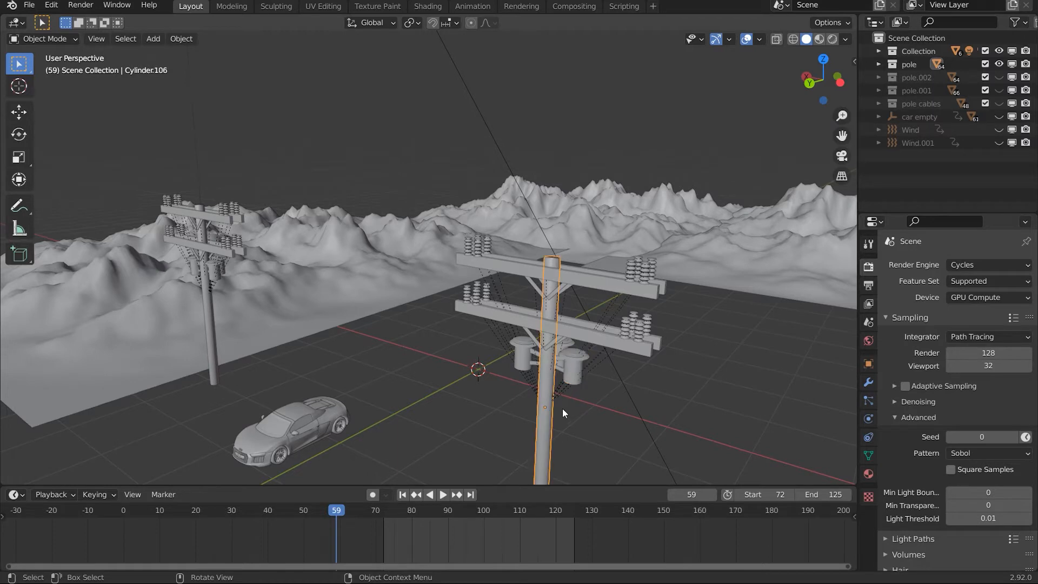
key("g")
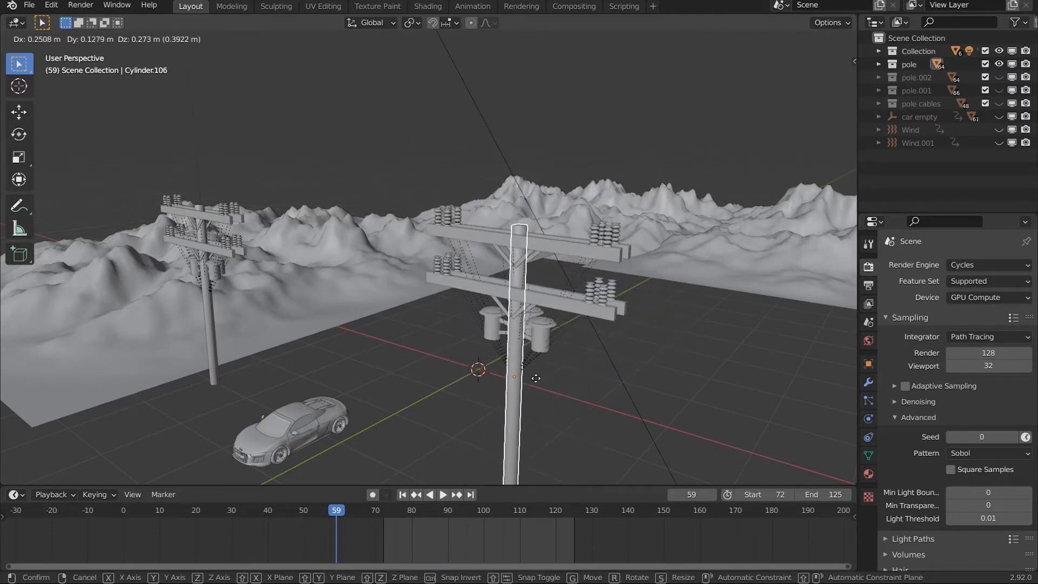
right_click(564, 379)
left_click(590, 335)
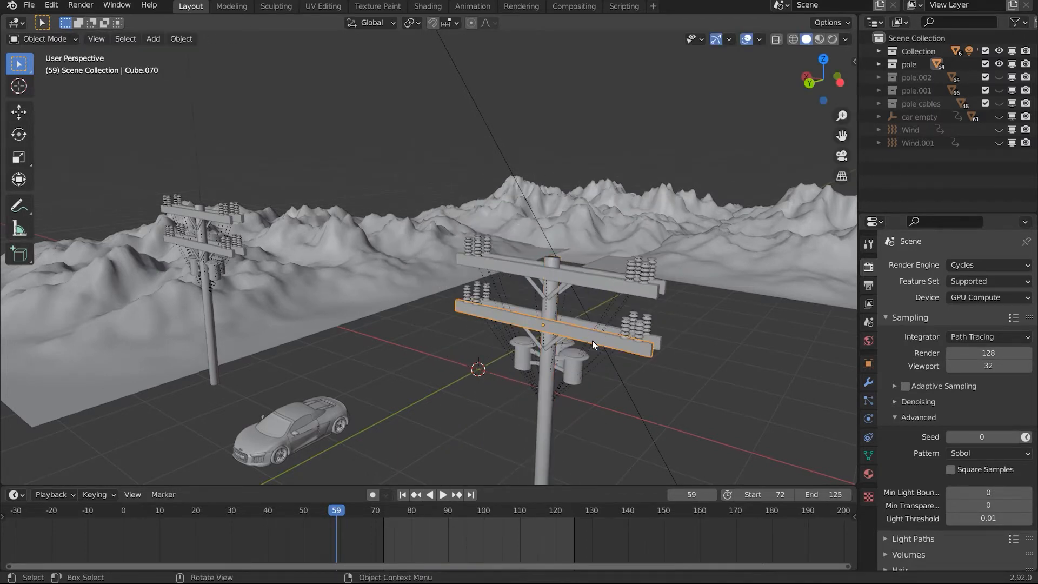
key("g")
right_click(538, 403)
left_click(543, 406)
key("g")
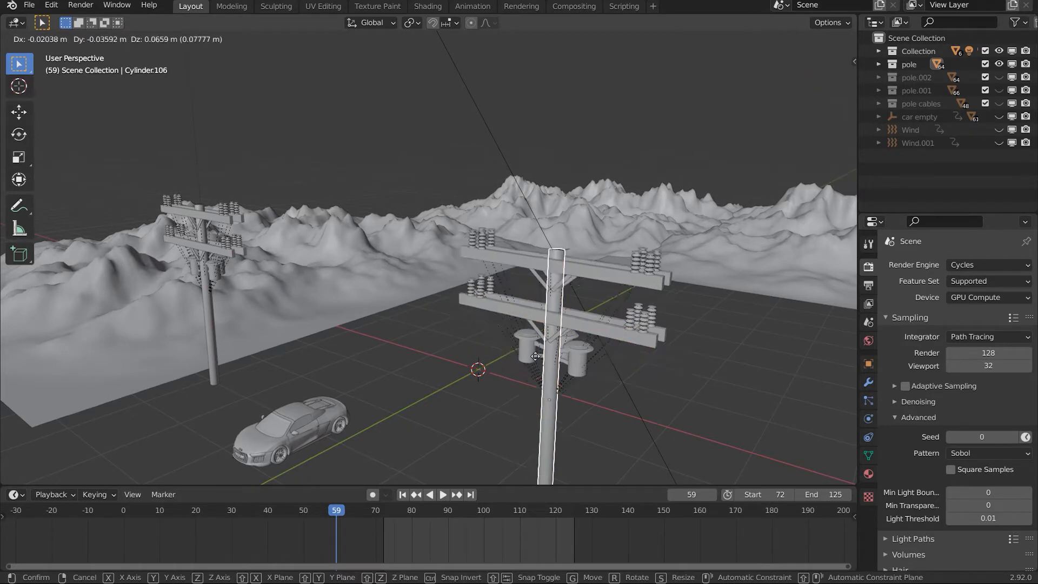
right_click(664, 405)
left_click(733, 338)
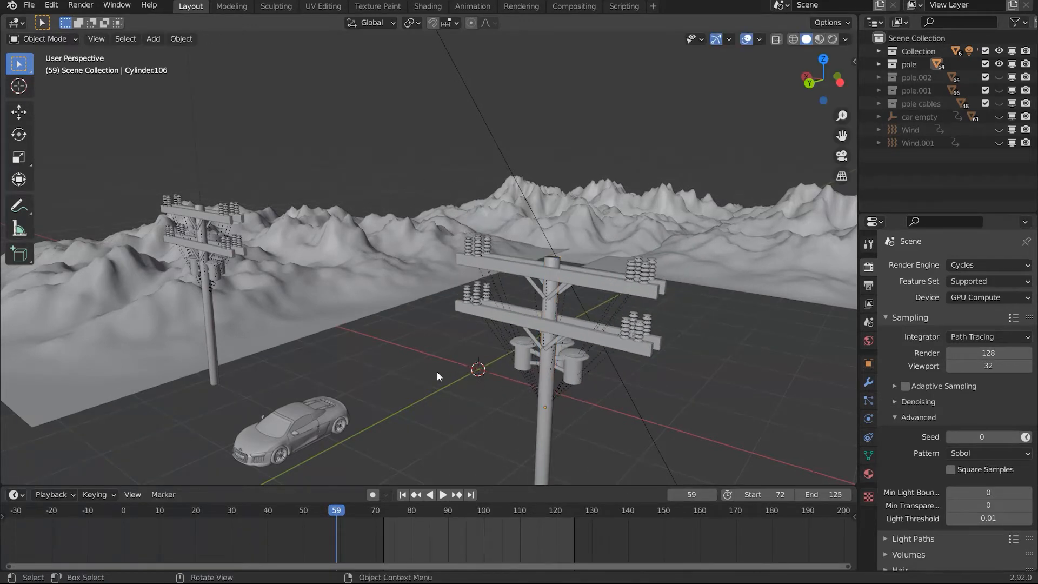
Unhide the pole.002, pole.001 and pole cables collections
scroll(436, 371, "down", 2)
left_click(999, 78)
left_click(998, 91)
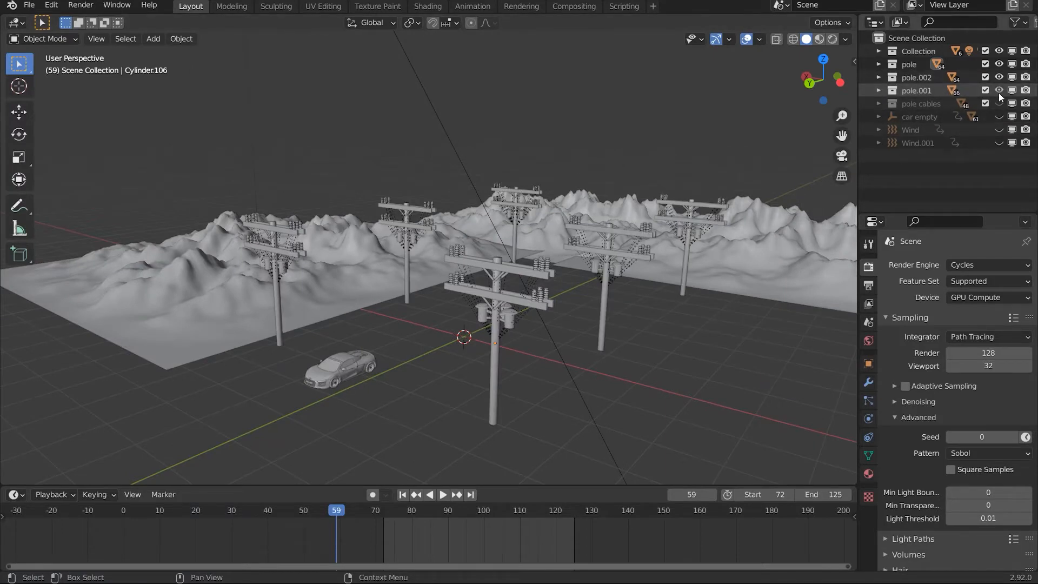
left_click(999, 104)
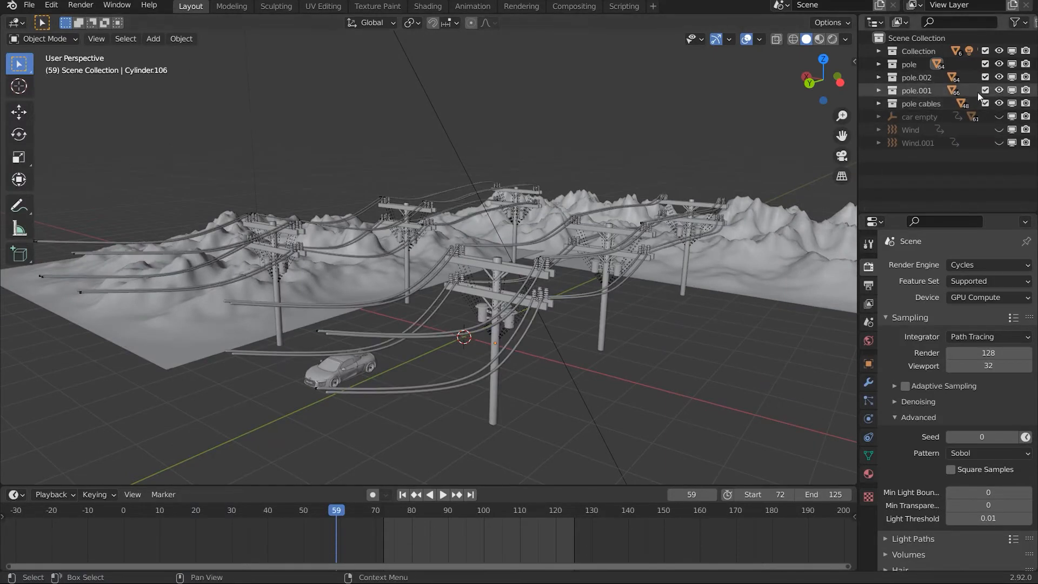
Examine how the hanging cables run between the poles and attach to the insulators
middle_click_drag(730, 216, 594, 260)
scroll(380, 325, "up", 3)
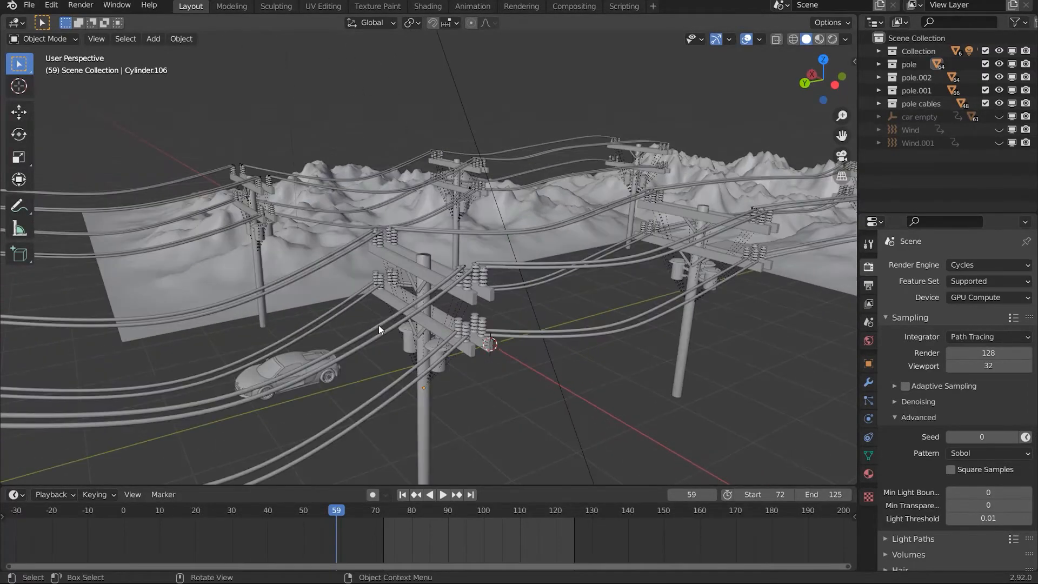
middle_click_drag(525, 288, 504, 287)
scroll(506, 287, "up", 2)
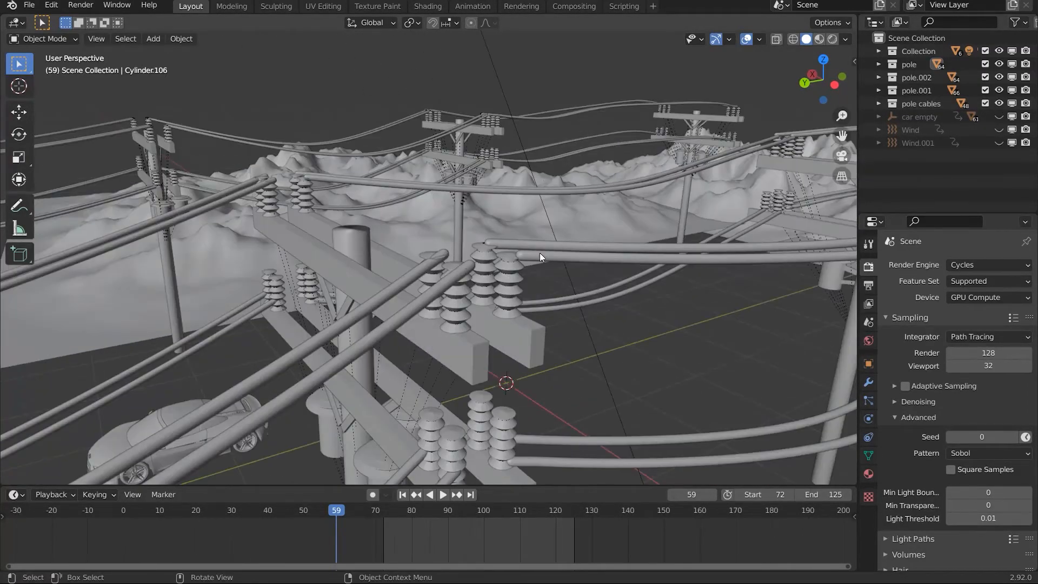
scroll(401, 323, "down", 5)
mouse_move(319, 336)
middle_mouse_down()
mouse_move(342, 329)
mouse_move(333, 330)
middle_mouse_up()
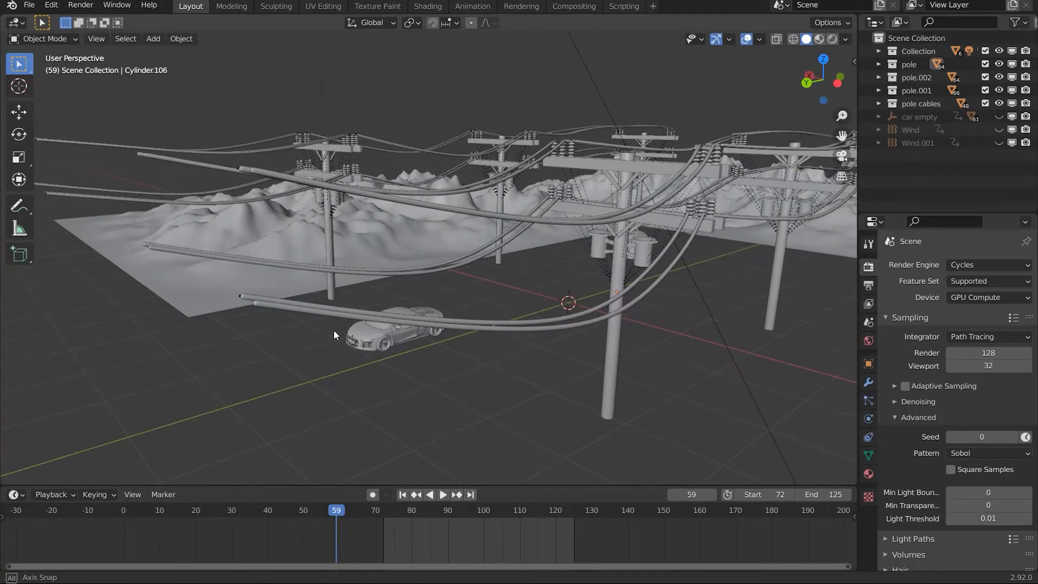
Unhide the car empty, try moving it to check that the car follows, and cancel the move
scroll(409, 306, "down", 3)
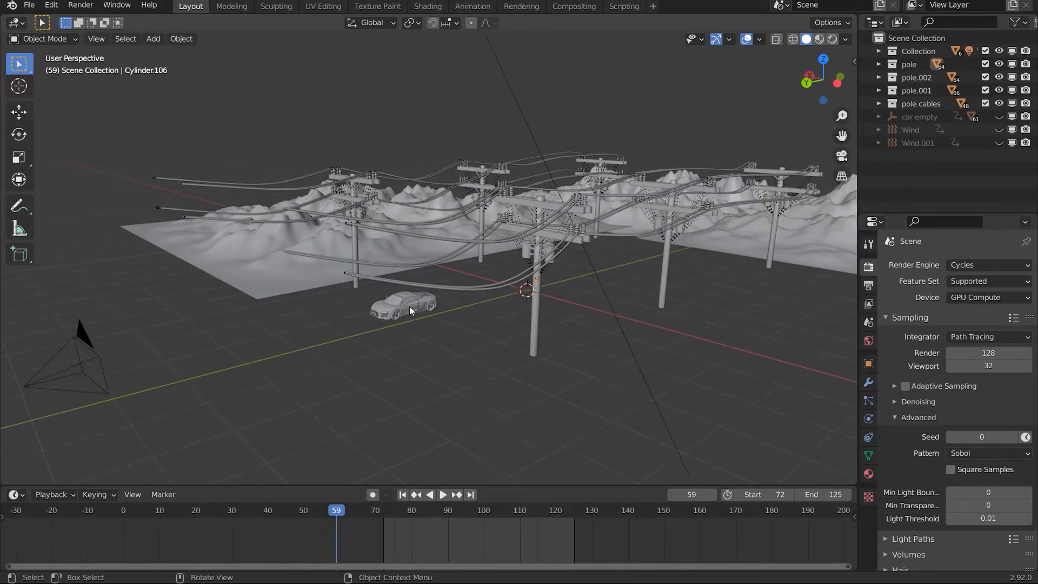
left_click(999, 117)
scroll(400, 304, "up", 2)
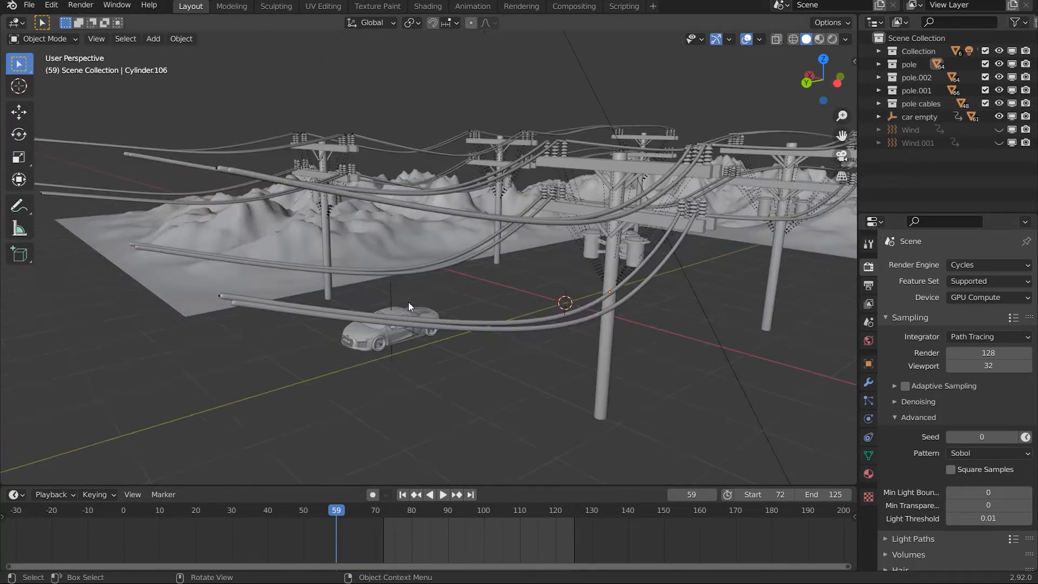
left_click(392, 296)
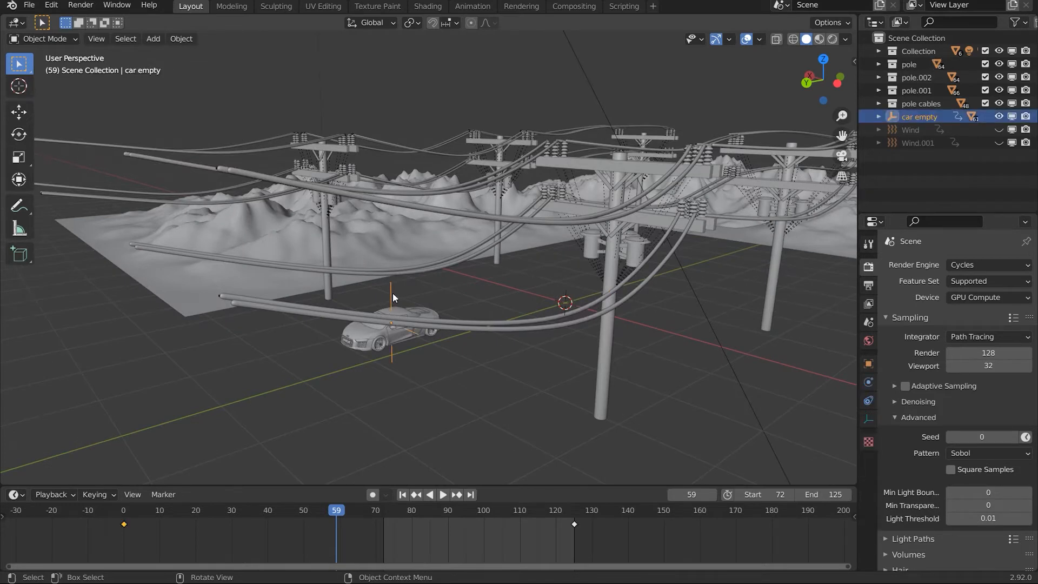
key("g")
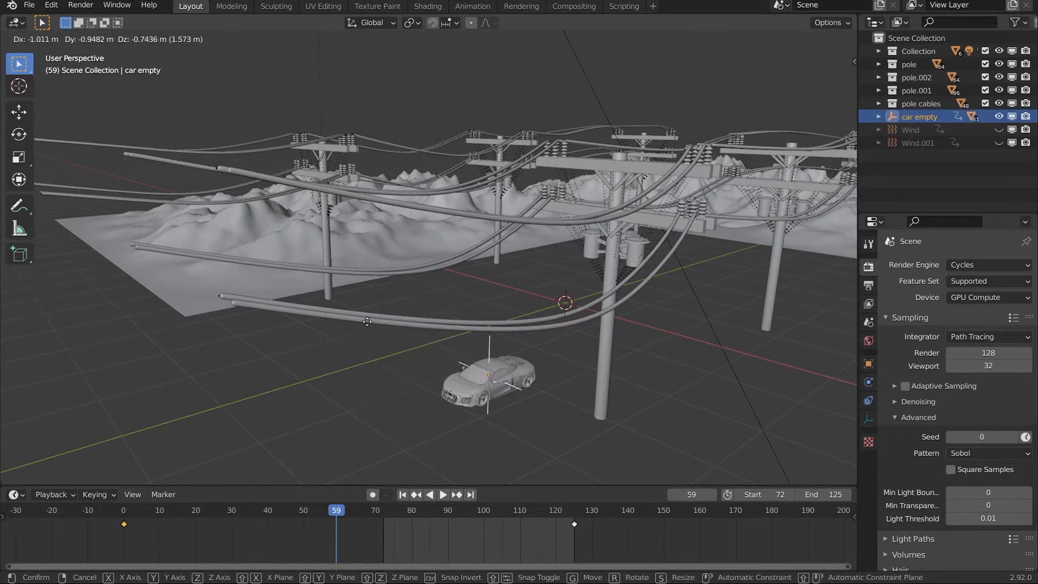
right_click(346, 347)
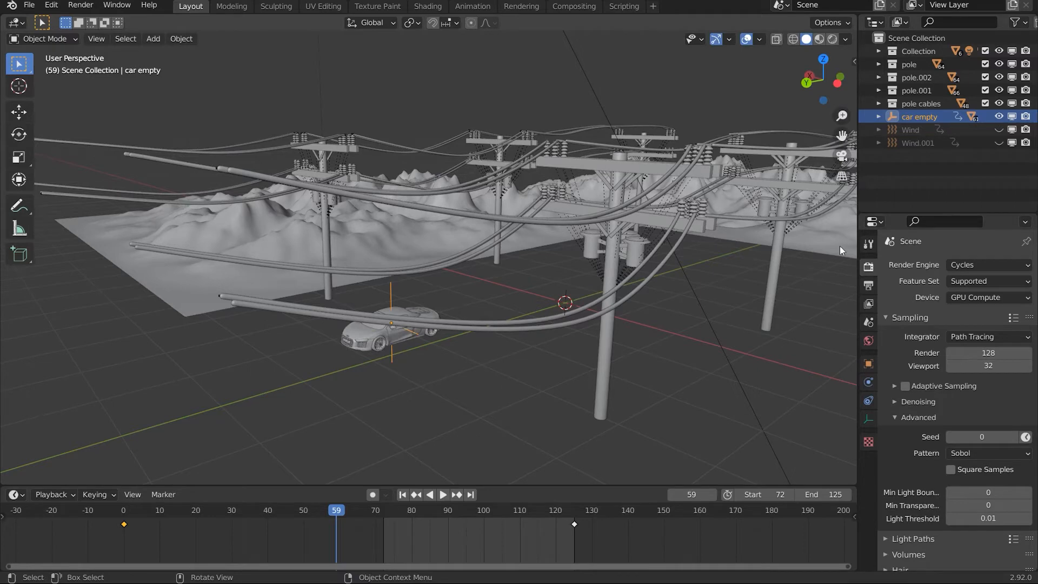
Unhide the Wind and Wind.001 force fields and view them around the poles and car
left_click(999, 130)
left_click(998, 142)
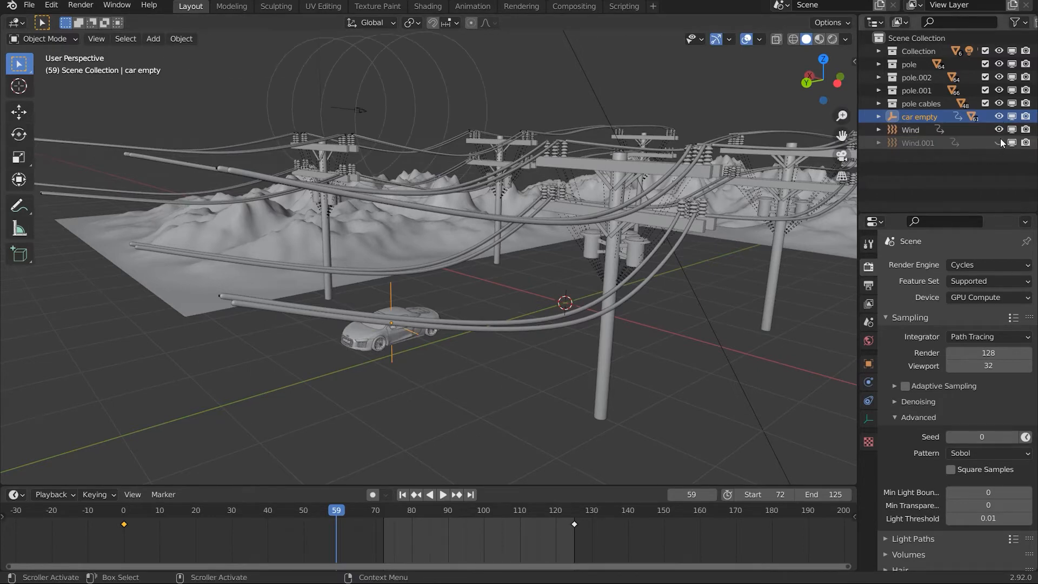
scroll(513, 180, "down", 3)
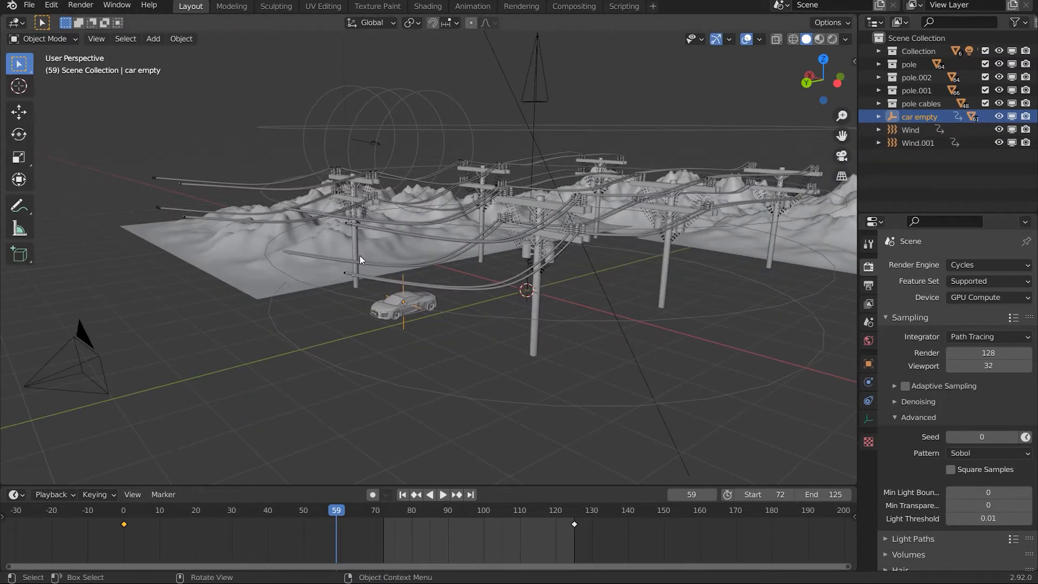
Add a Wind force field at the 3D cursor and enlarge it until its rings reach around the car and near poles
key("shift+a")
mouse_move(359, 256)
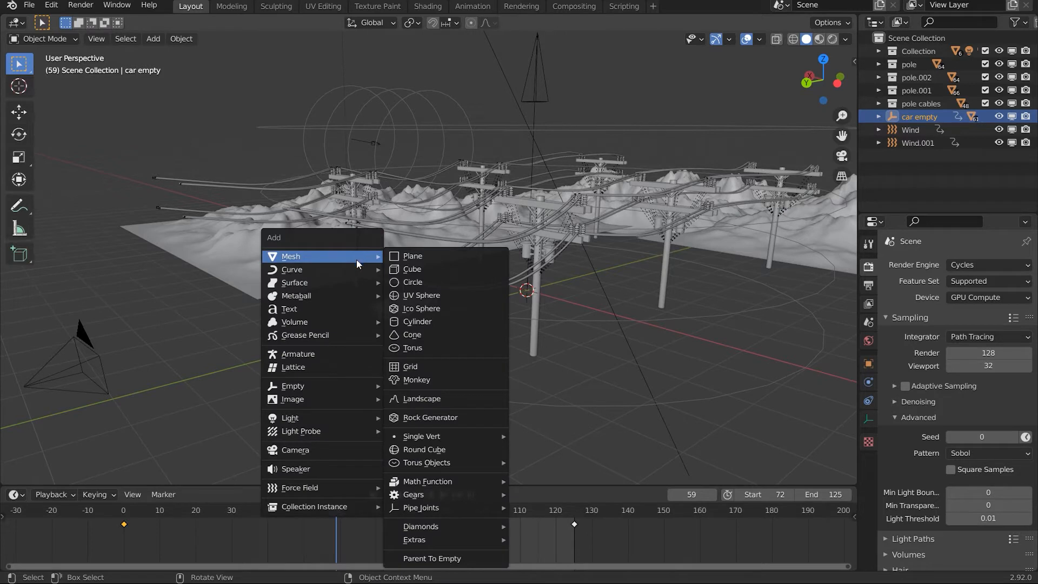
mouse_move(336, 488)
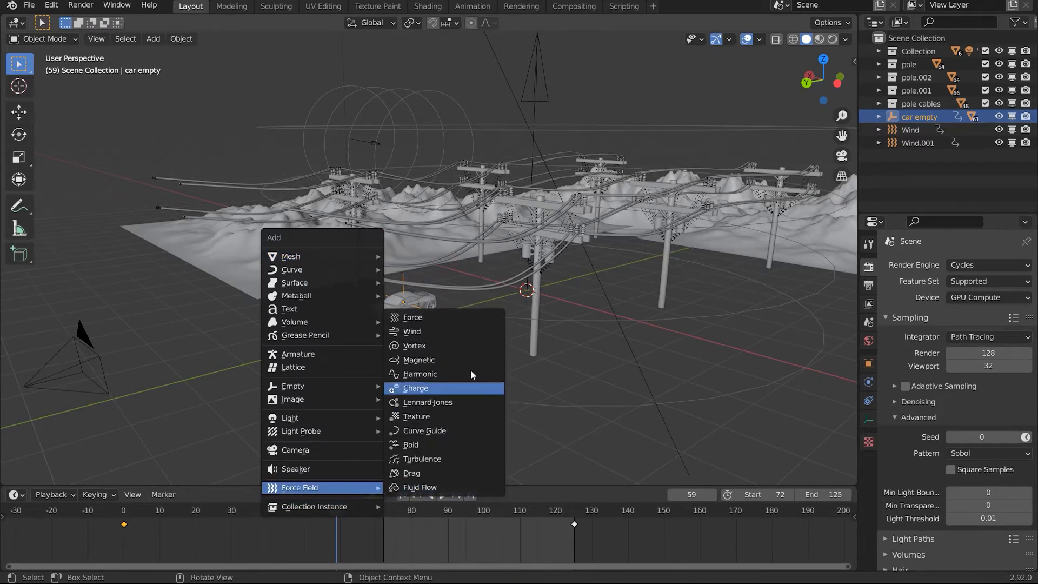
left_click(441, 331)
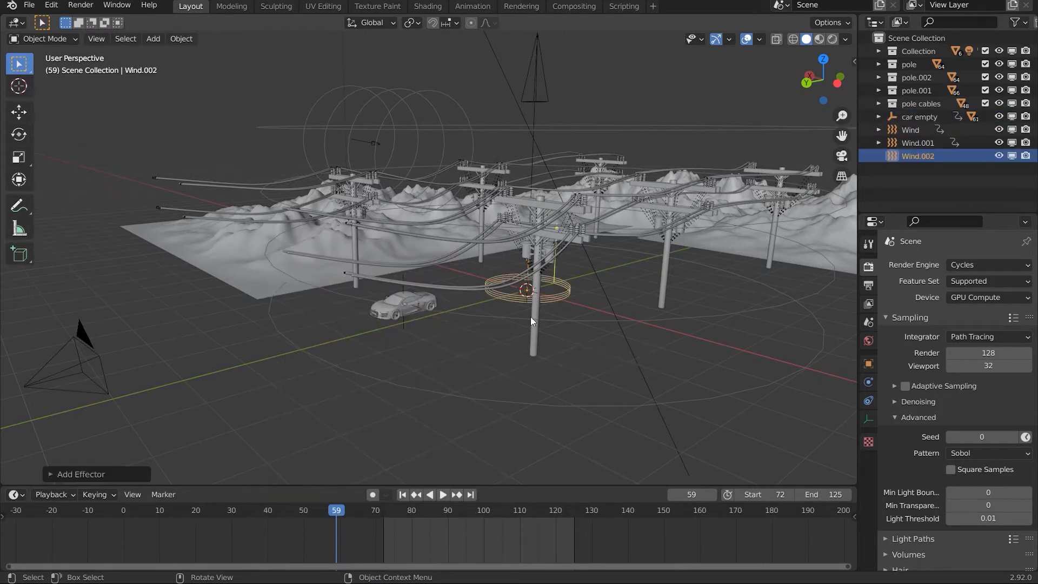
key("s")
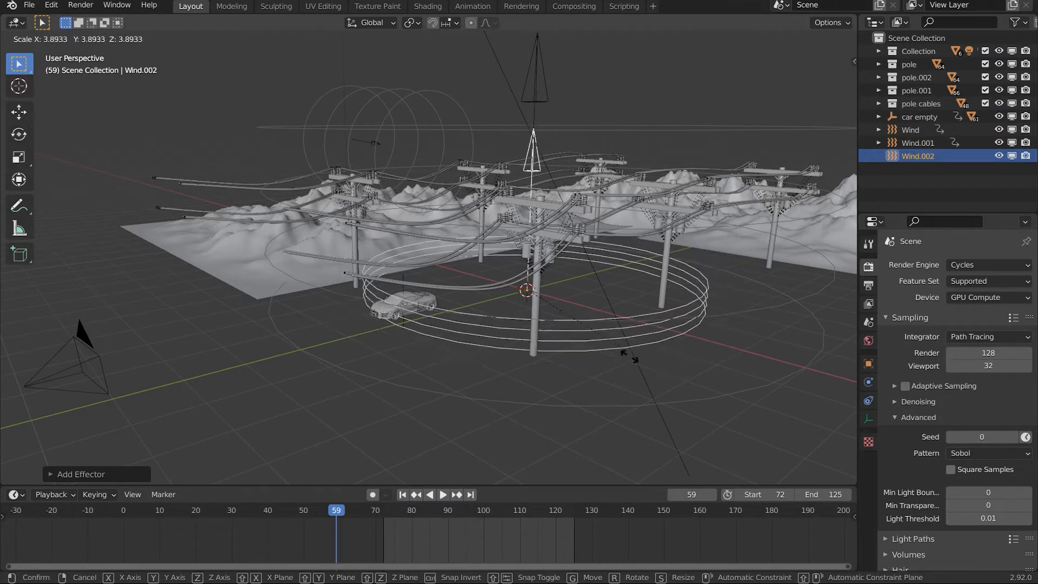
left_click(716, 360)
Set the newly added wind field's strength to 5.8, and delete that wind field
left_click(870, 384)
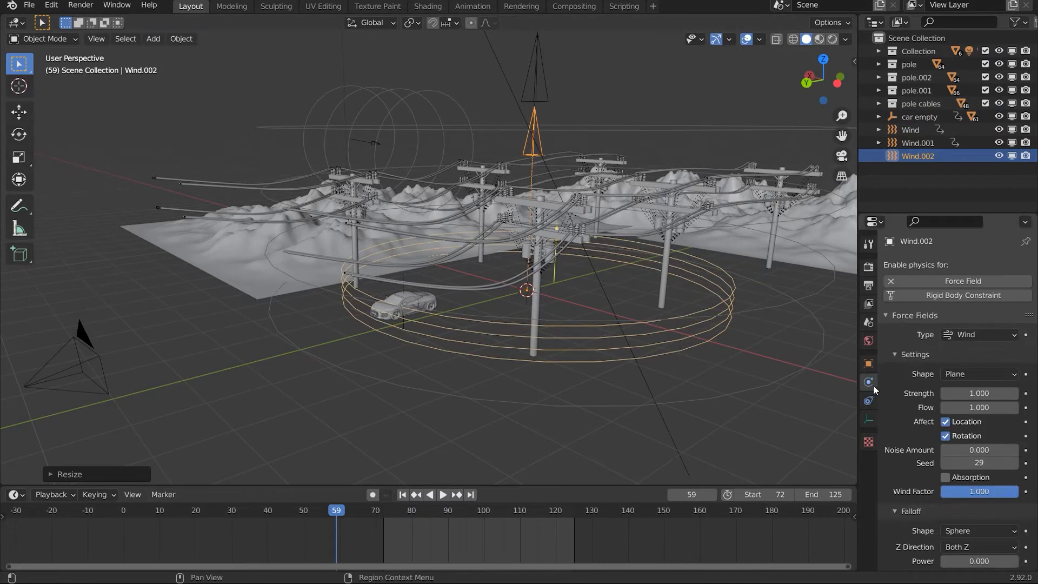
left_click_drag(945, 393, 1016, 393)
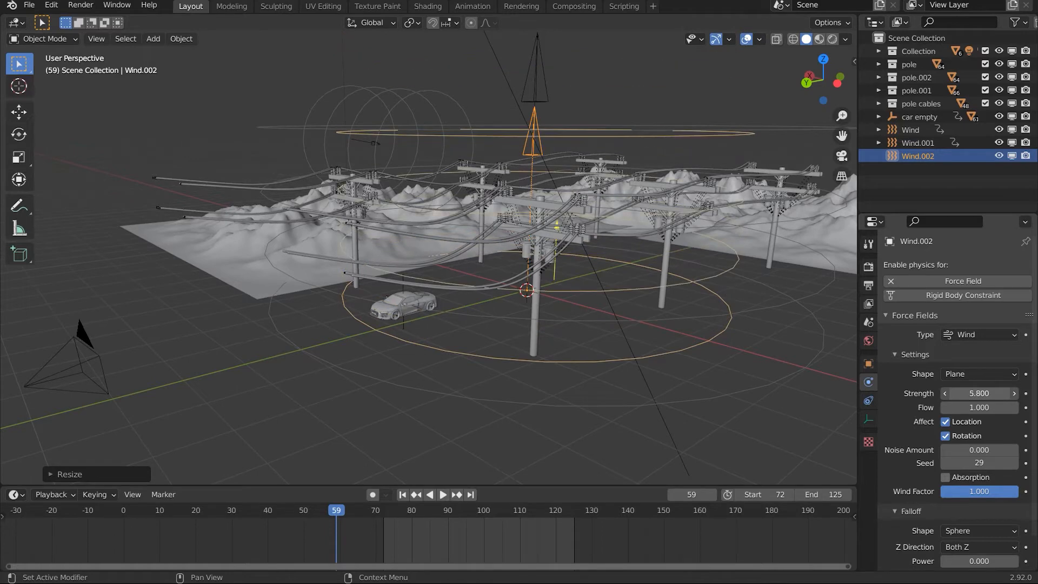
key("x")
left_click(589, 320)
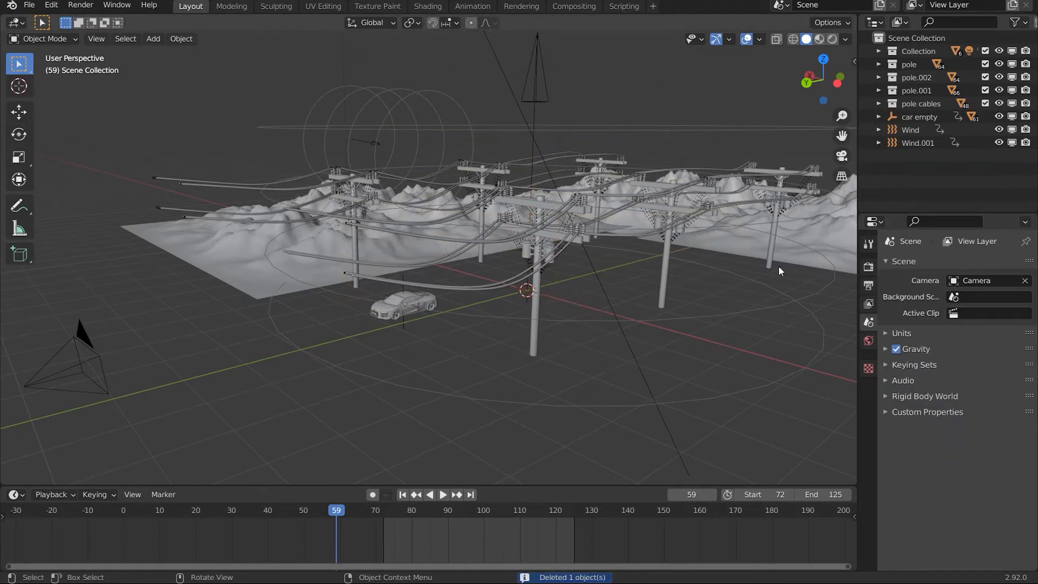
Unhide the Cube, road and sand objects in Collection, and select the scene's Light
left_click(879, 52)
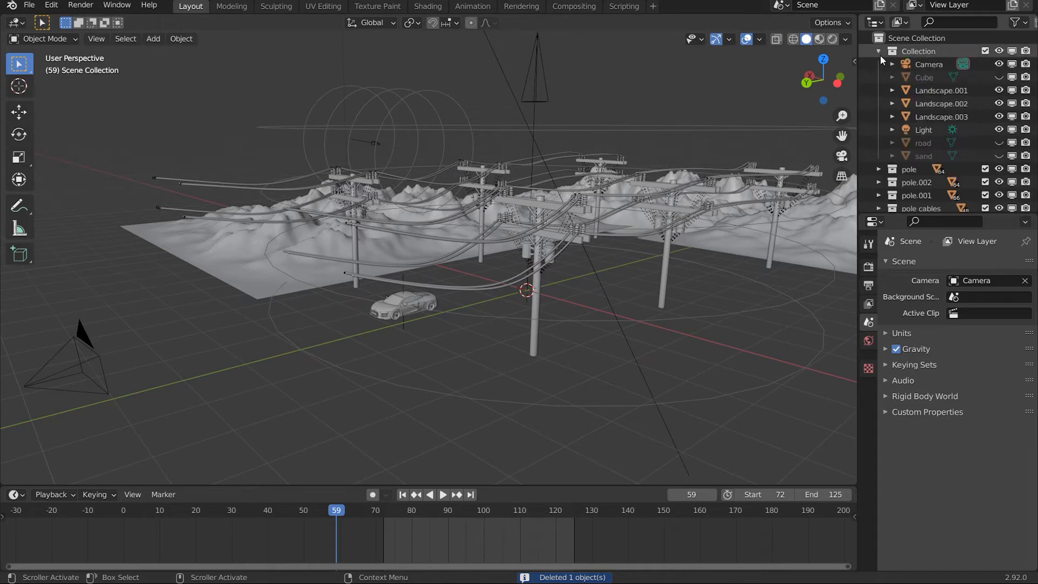
left_click(999, 77)
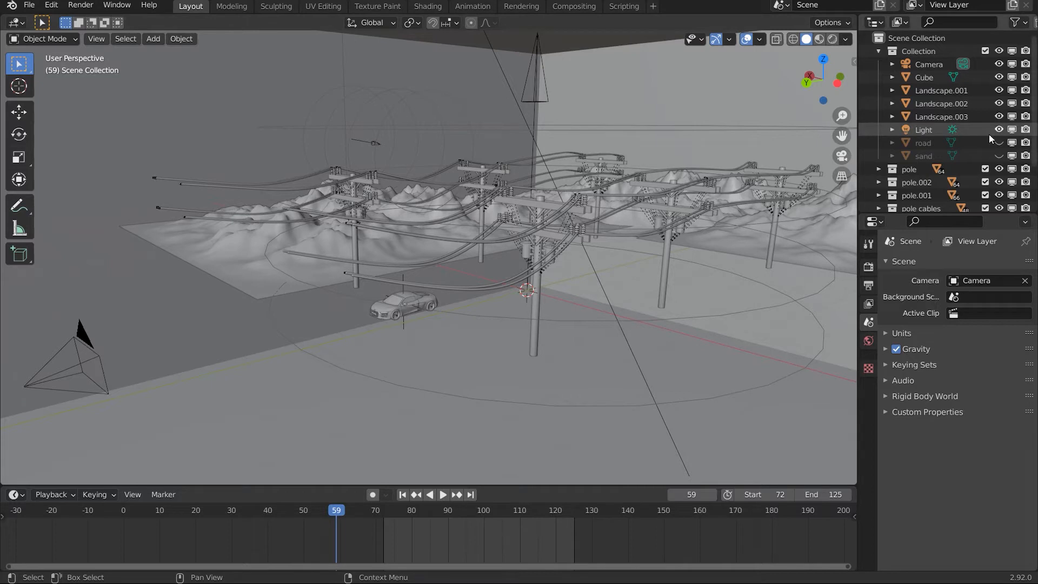
left_click(516, 101)
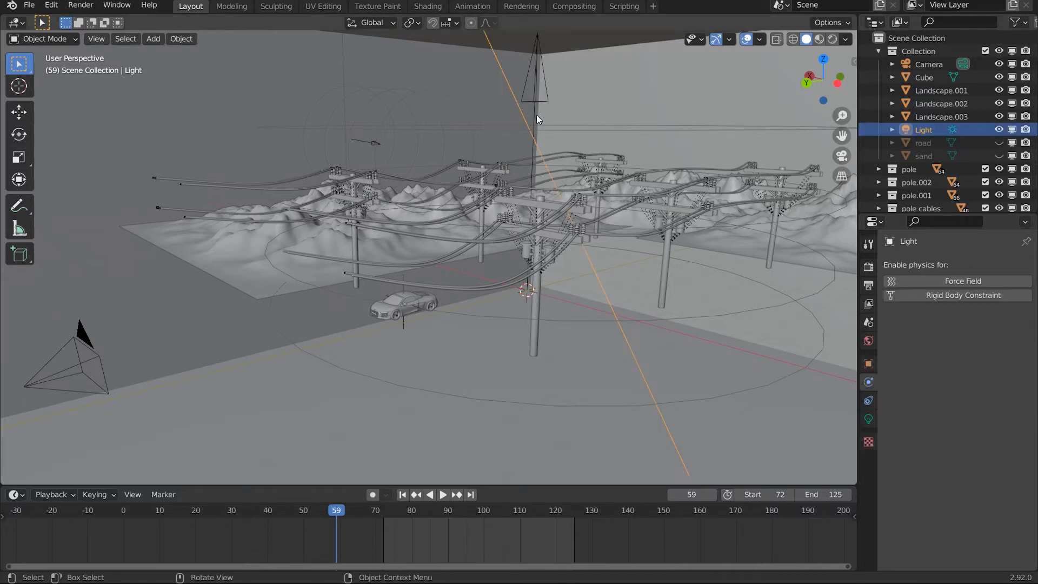
left_click(998, 142)
middle_click_drag(565, 293, 569, 288)
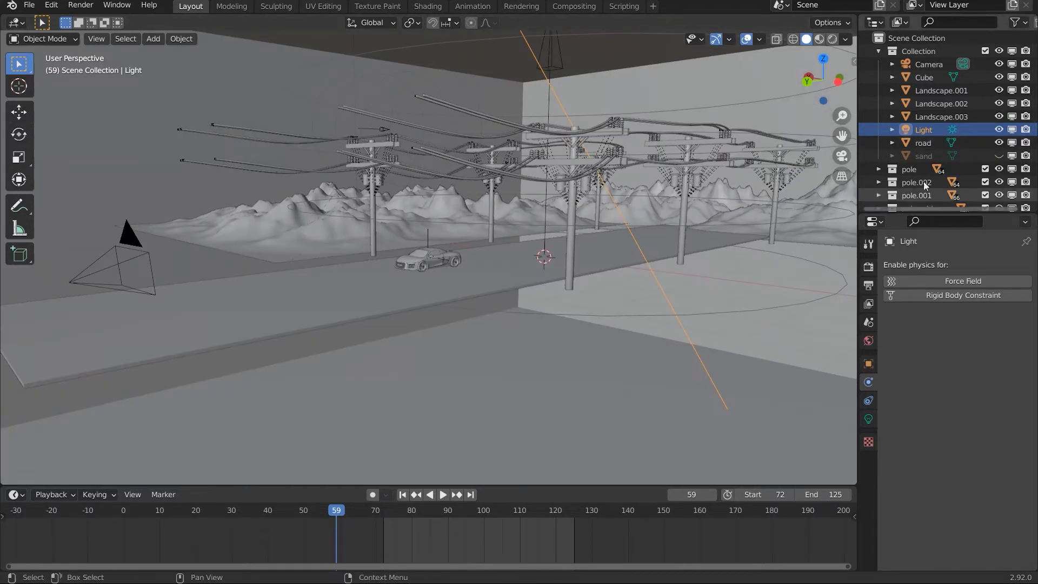
left_click(998, 156)
middle_click_drag(442, 254, 423, 281)
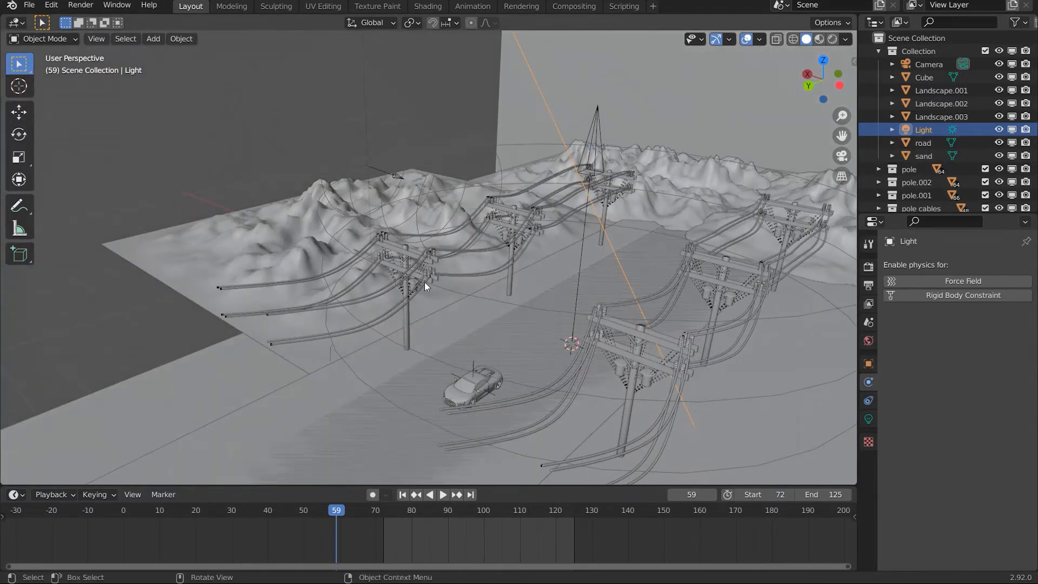
Toggle the visibility of the Light, road and sand off and on, and hide the Cube
scroll(423, 281, "up", 2)
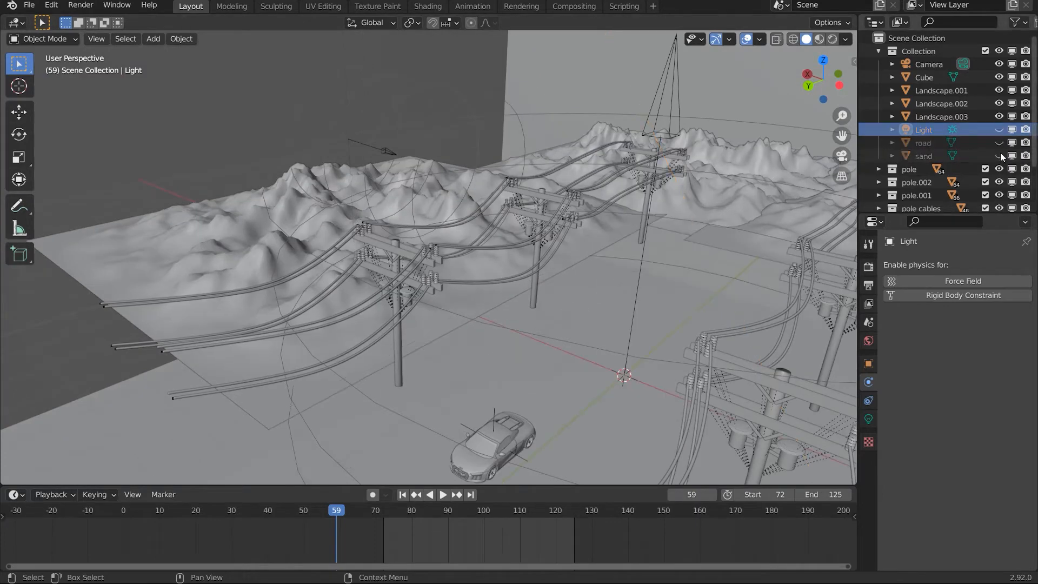
mouse_move(1000, 153)
left_mouse_down()
mouse_move(997, 127)
mouse_move(1000, 152)
left_mouse_up()
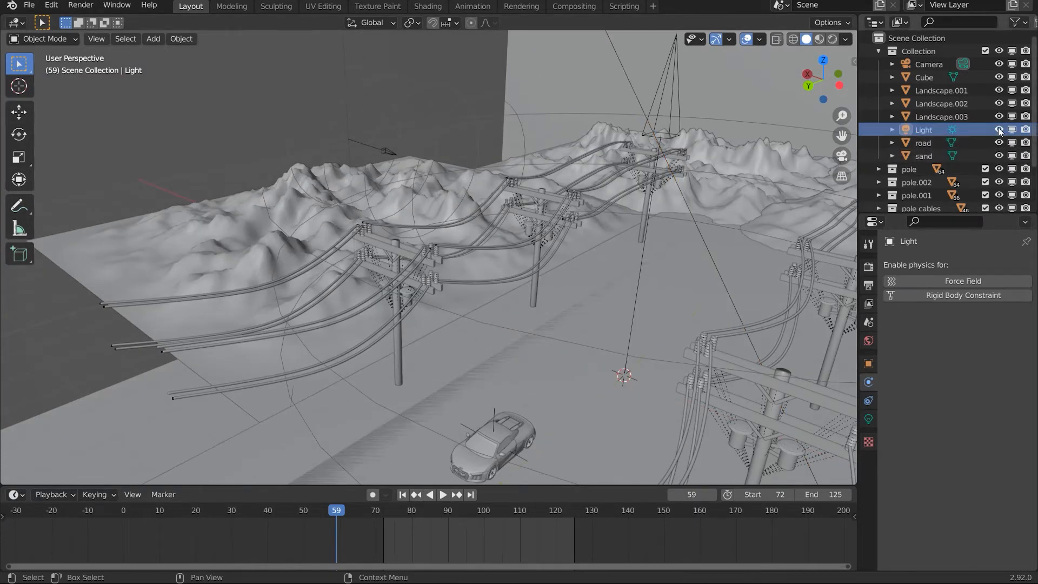
left_click(999, 77)
Split the 3D viewport into two areas and set the new one to the Shader Editor without its sidebar
middle_click_drag(703, 135, 1, 15)
left_click_drag(2, 17, 364, 38)
left_click(16, 22)
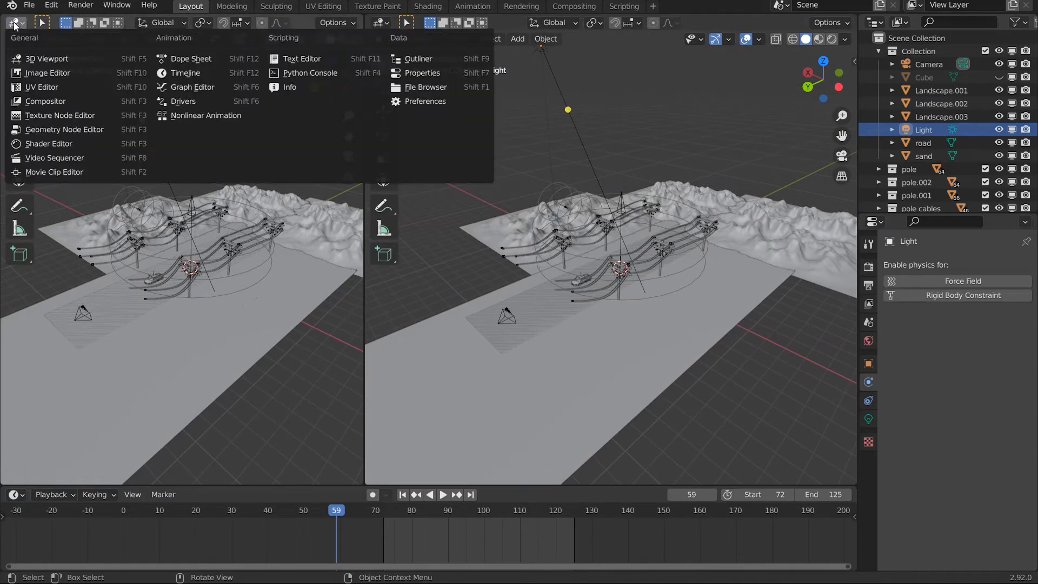
left_click(38, 142)
key("n")
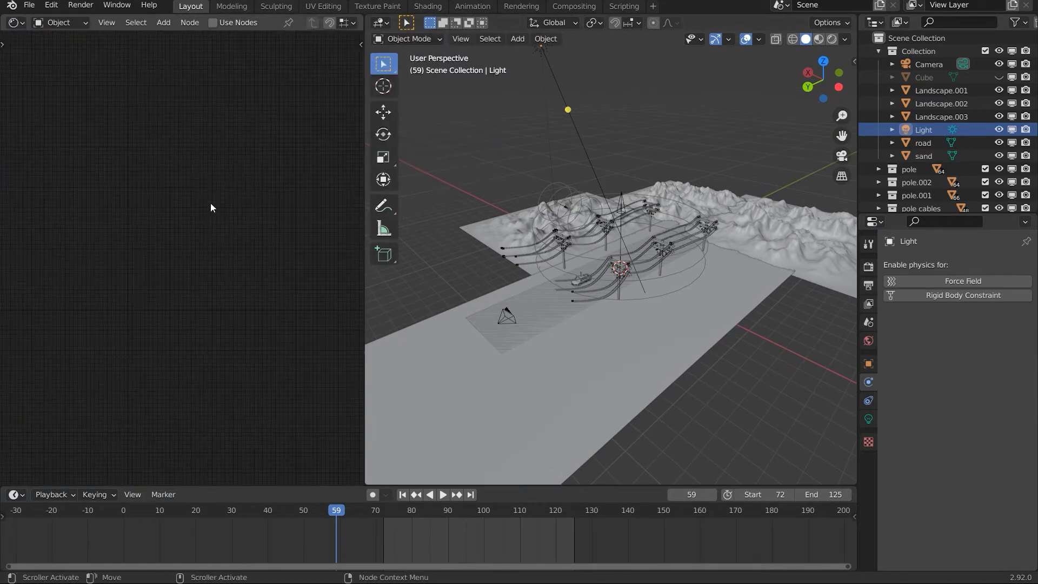
Select the sand ground plane and bring its mapping, texture and shader nodes into view
middle_click_drag(641, 332, 673, 348)
left_click(674, 348)
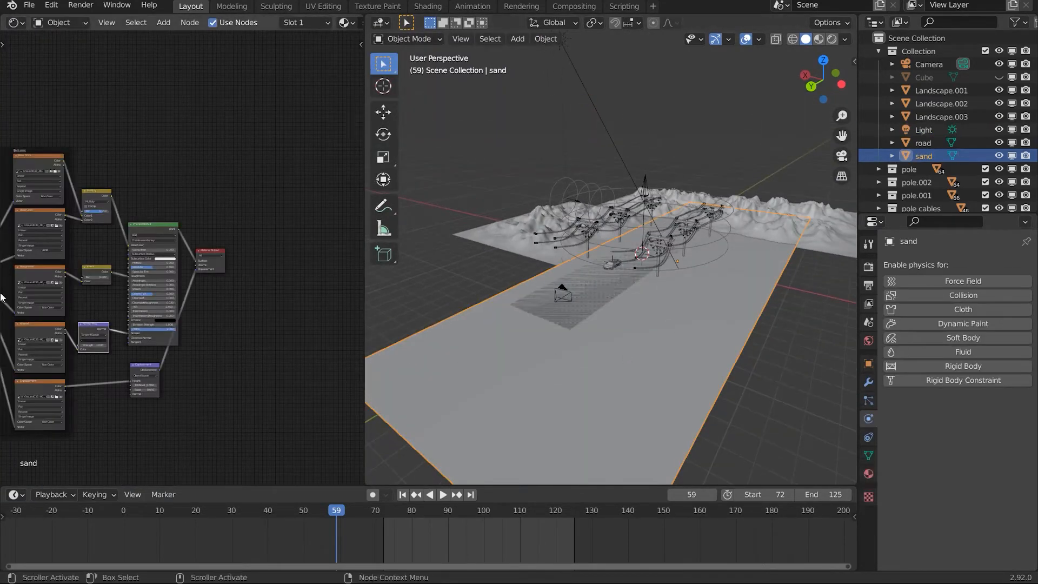
scroll(138, 279, "up", 4)
scroll(138, 279, "up", 2)
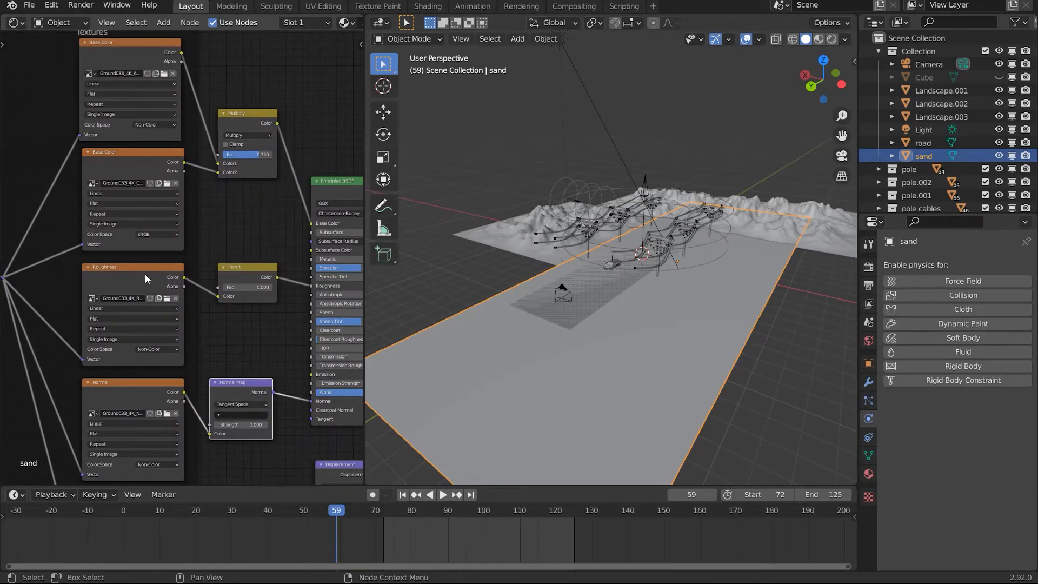
scroll(145, 274, "down", 3)
middle_click_drag(145, 274, 183, 257)
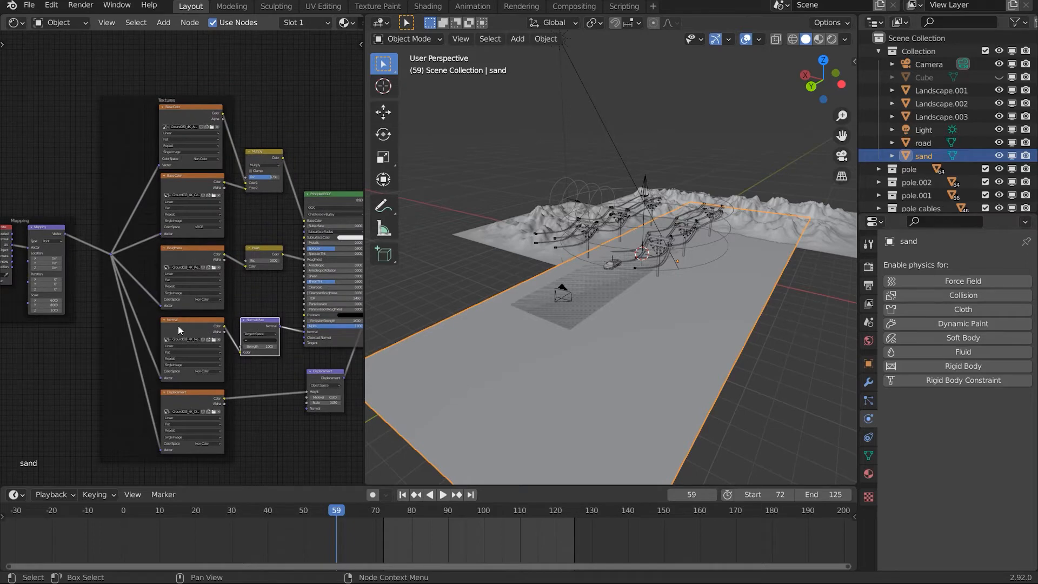
Examine how the sand material's base color, roughness, normal and displacement textures connect to the Principled BSDF and Material Output
middle_click_drag(248, 230, 230, 265)
scroll(235, 255, "up", 9)
middle_click_drag(231, 202, 132, 203)
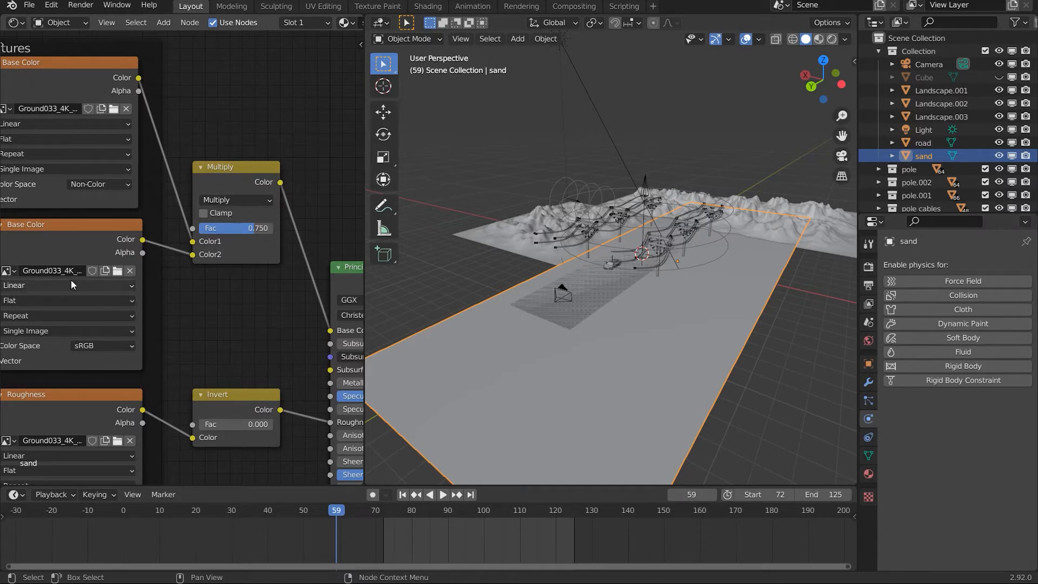
left_click(143, 267)
middle_click_drag(183, 381, 317, 204)
scroll(187, 294, "down", 4)
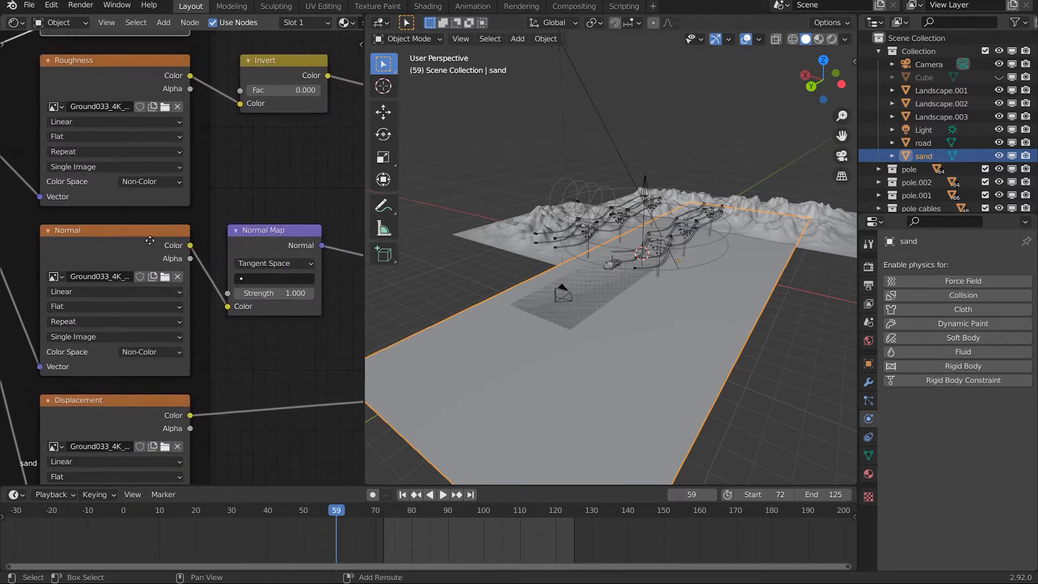
middle_click_drag(183, 253, 56, 387, "shift")
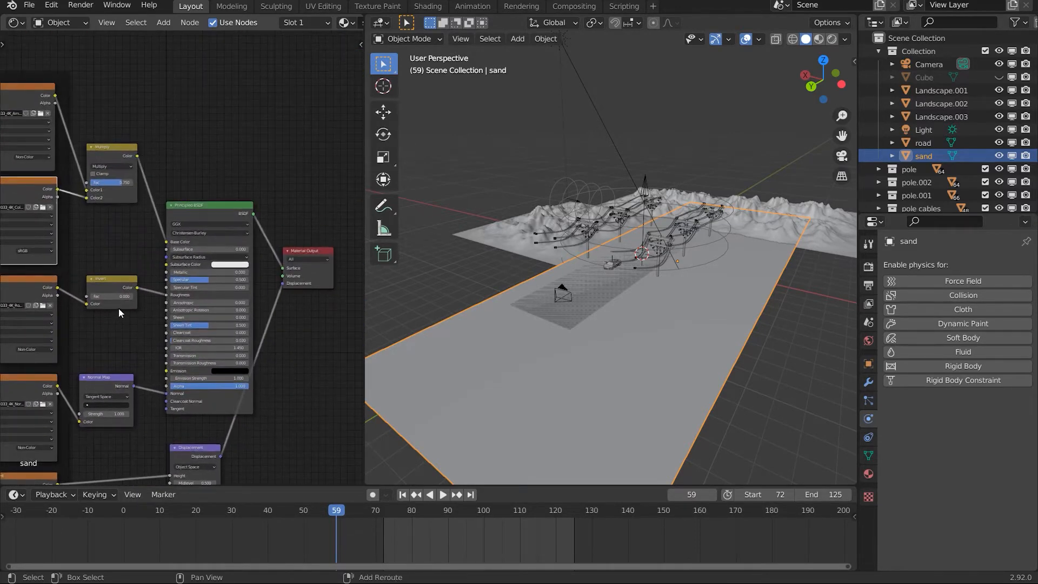
middle_click_drag(118, 307, 221, 275, "shift")
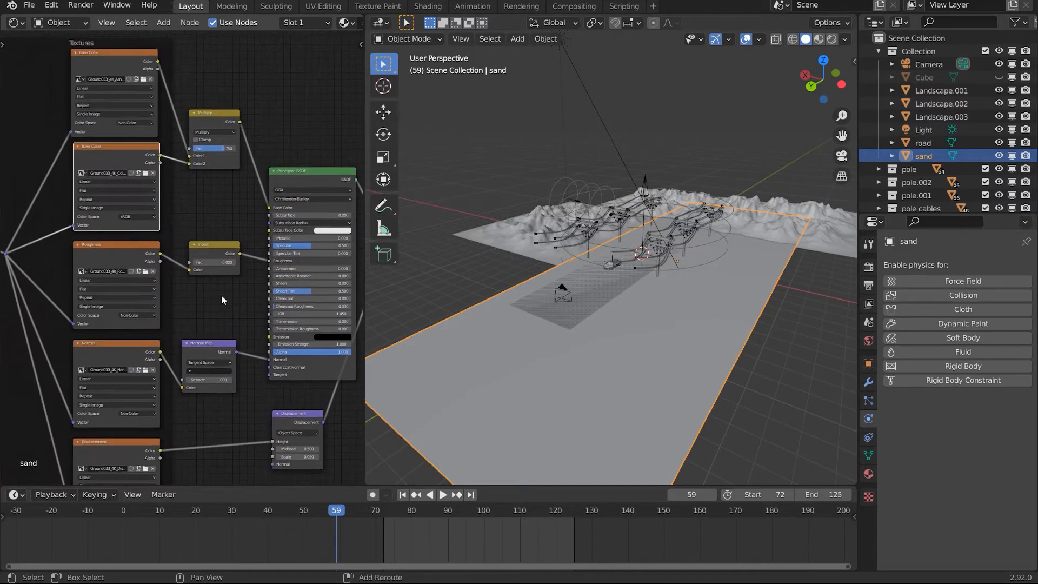
Search the add-on preferences for "node" to check the Node Wrangler add-on, and close the preferences
left_click(51, 5)
left_click(86, 191)
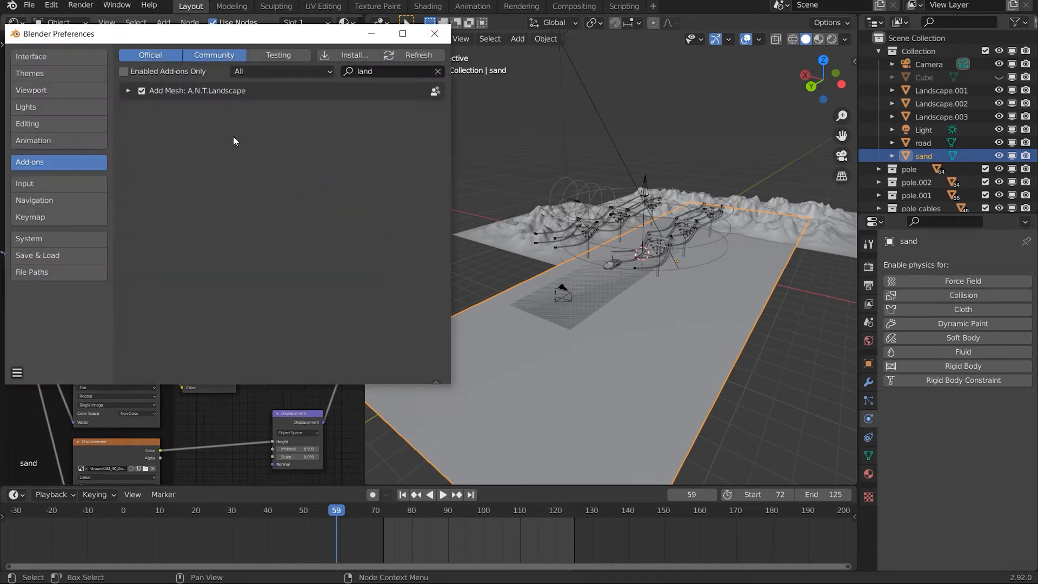
left_click(378, 71)
type("node")
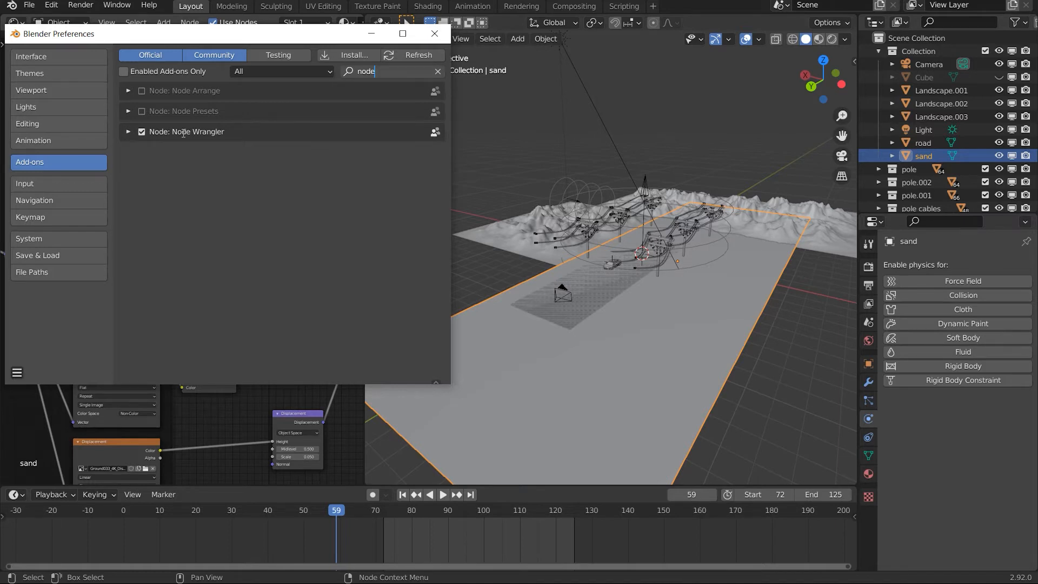
left_click(434, 33)
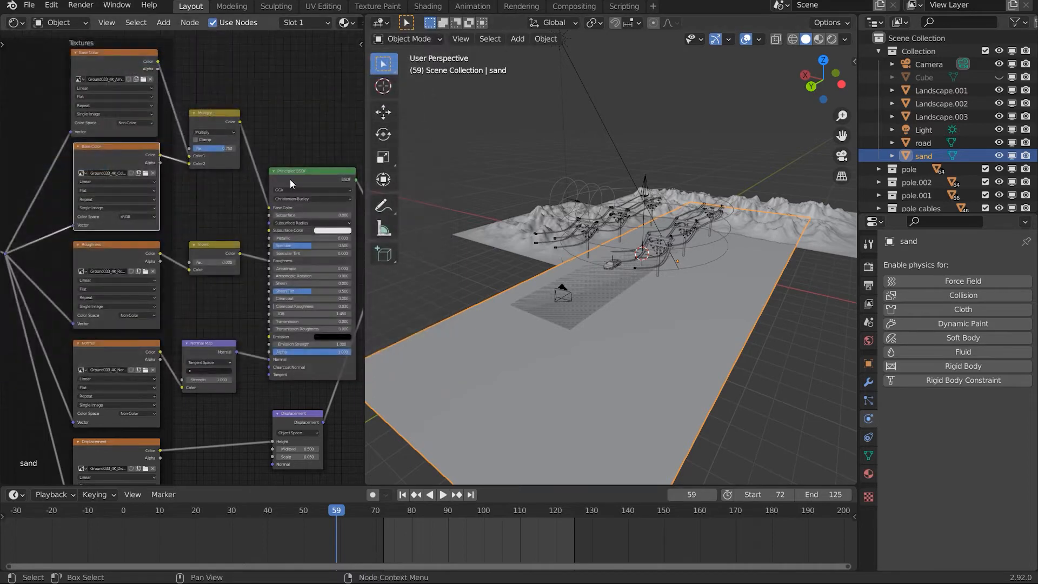
Select the sand material's Principled BSDF node and frame it together with all its texture nodes
left_click(300, 168)
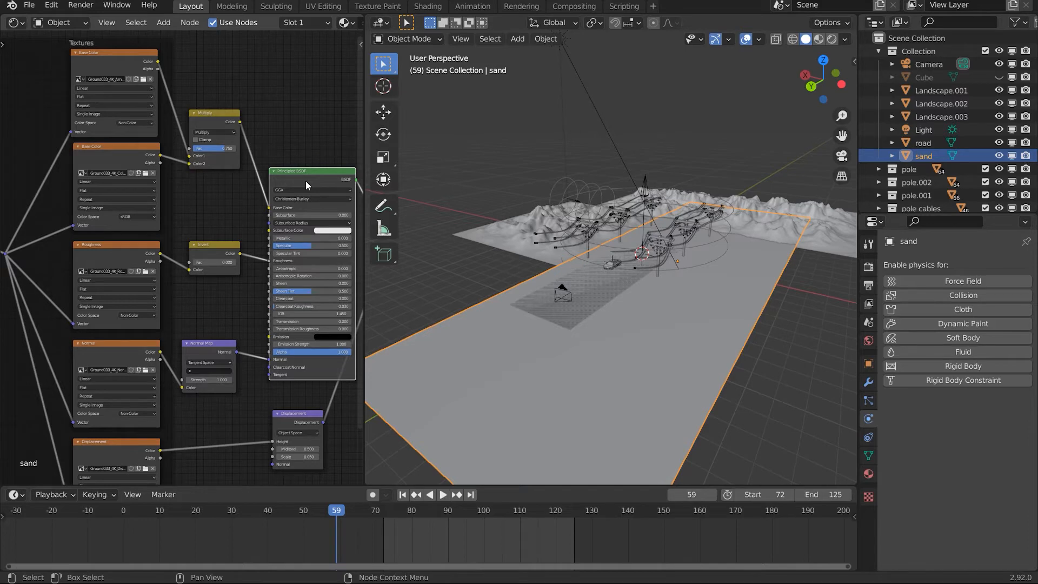
scroll(222, 208, "down", 2)
middle_click_drag(223, 208, 206, 194)
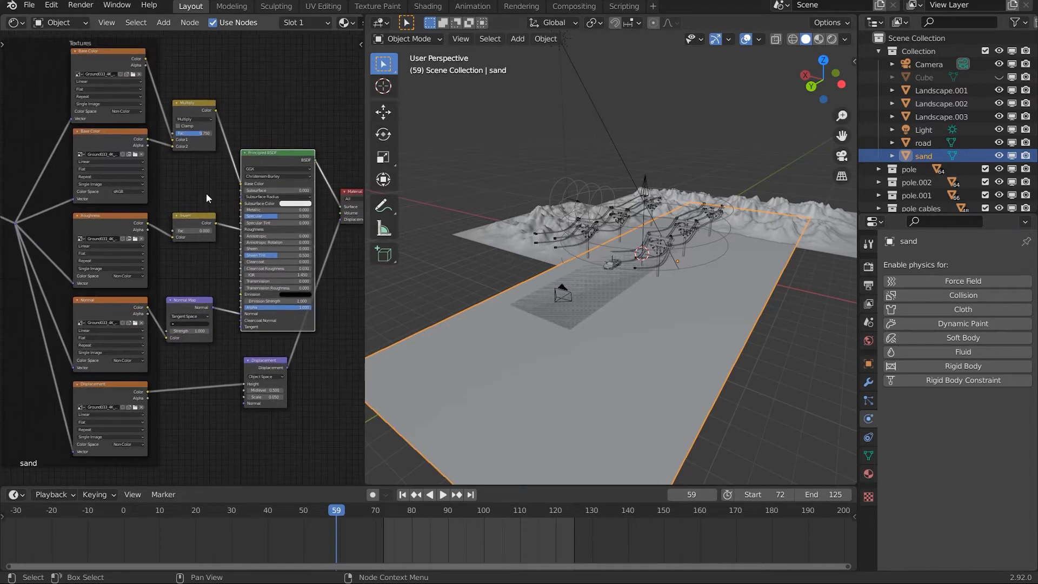
Select the road plane and examine its base color, roughness, normal and displacement texture nodes
middle_click_drag(54, 246, 157, 283)
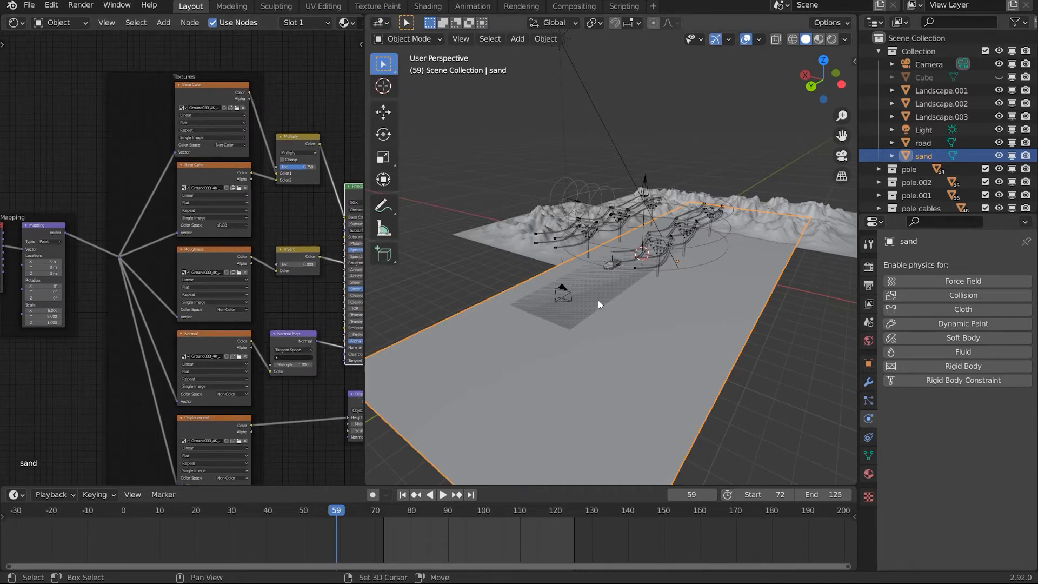
left_click(595, 286)
middle_click_drag(249, 301, 166, 228)
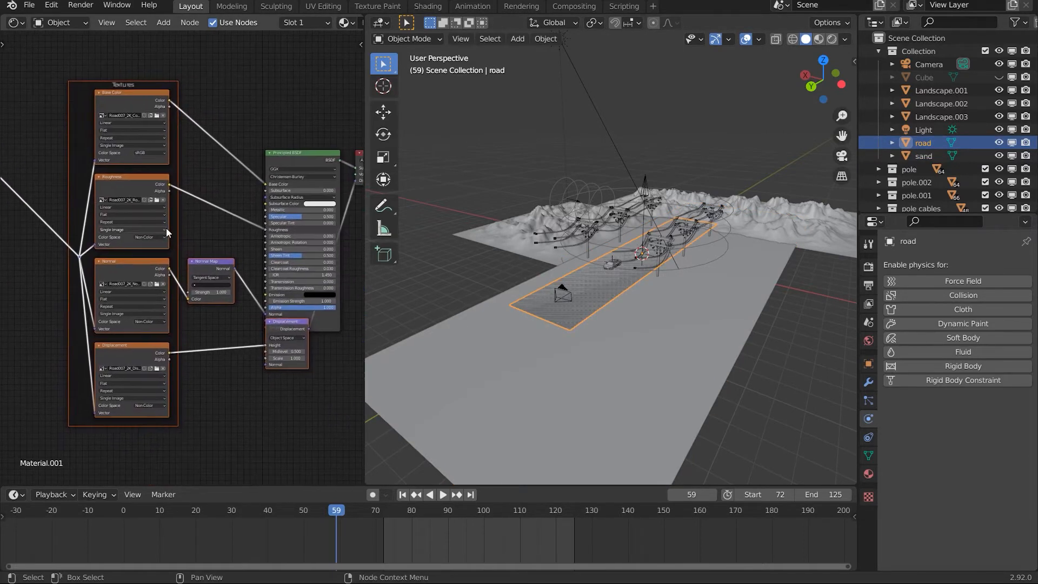
scroll(532, 325, "up", 5)
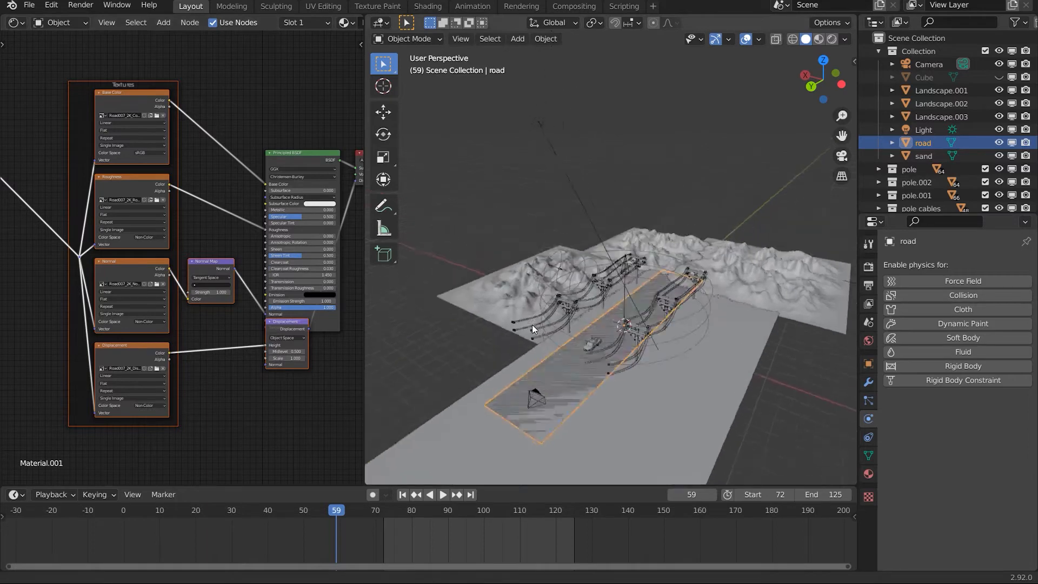
middle_click_drag(532, 324, 582, 265)
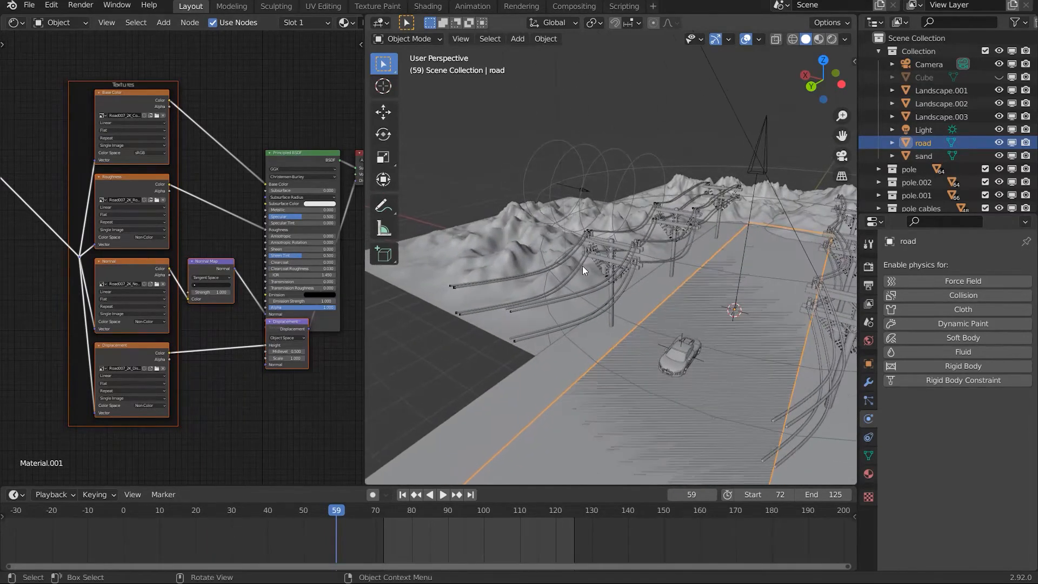
Select the sand plane, view its ground texture in the Texture Paint workspace, and return to the Layout workspace
left_click(550, 374)
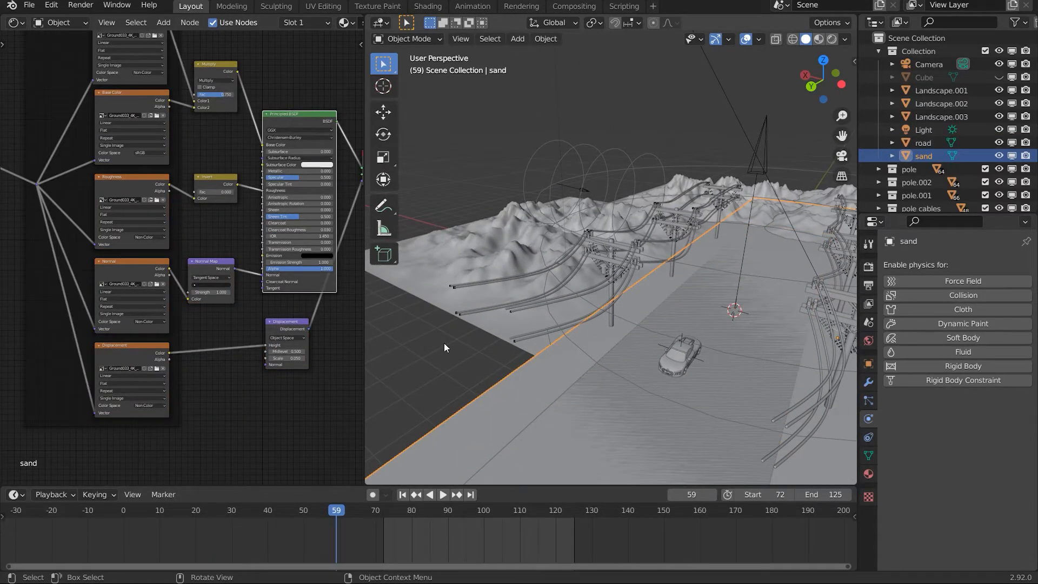
left_click(377, 6)
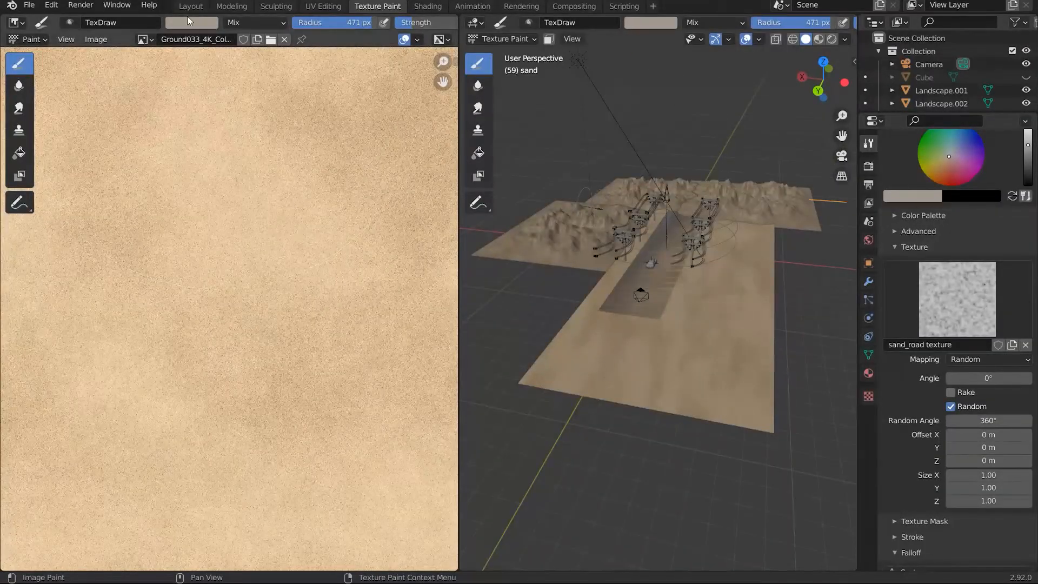
left_click(190, 7)
Select the road plane and inspect its displacement image and the sand_road brush texture settings in the Texture Paint workspace
left_click(659, 384)
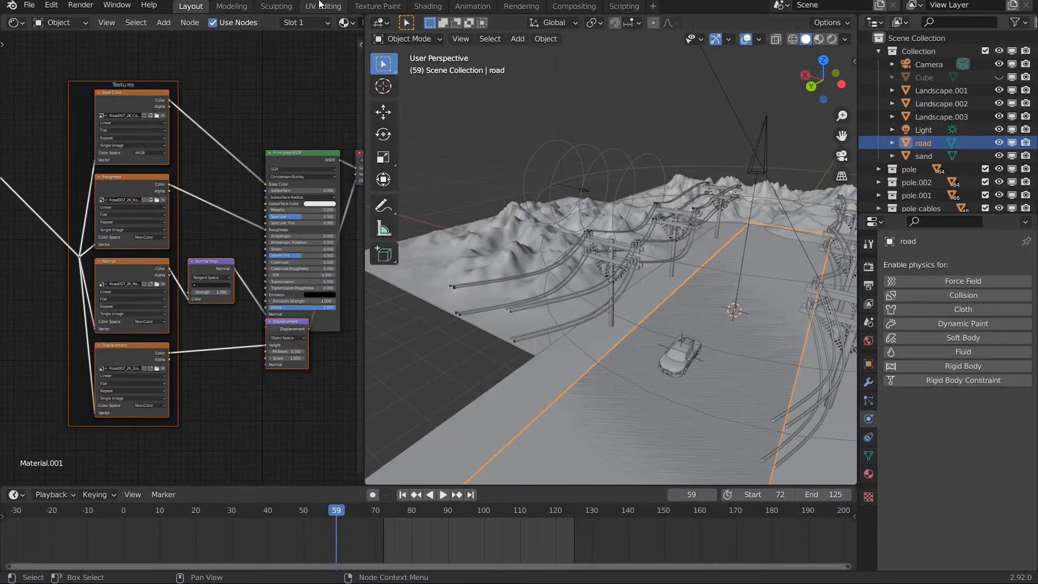
left_click(376, 6)
scroll(289, 234, "down", 5)
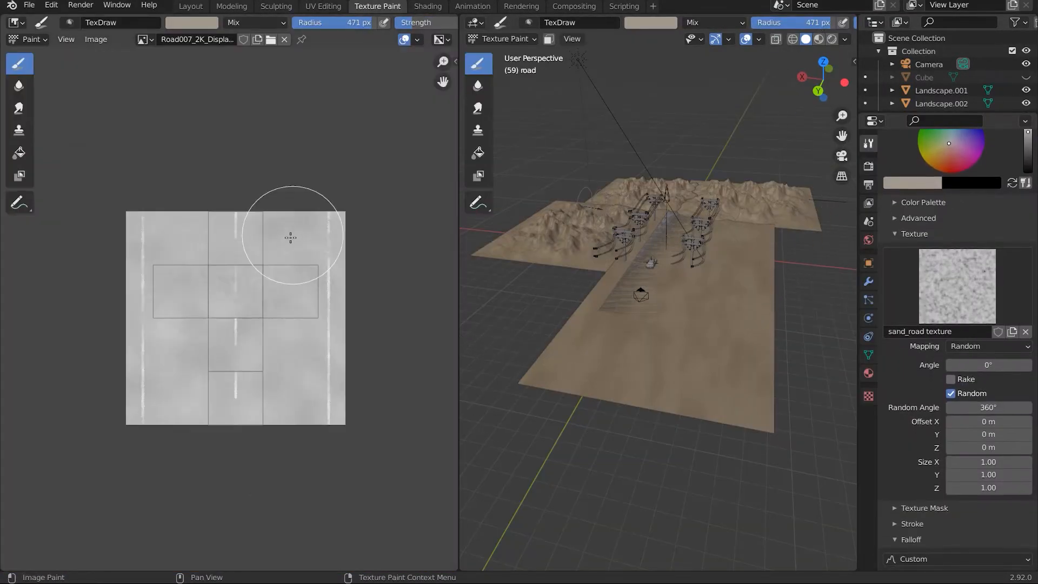
middle_click_drag(299, 260, 303, 235)
scroll(302, 240, "up", 3)
middle_click_drag(253, 271, 262, 347)
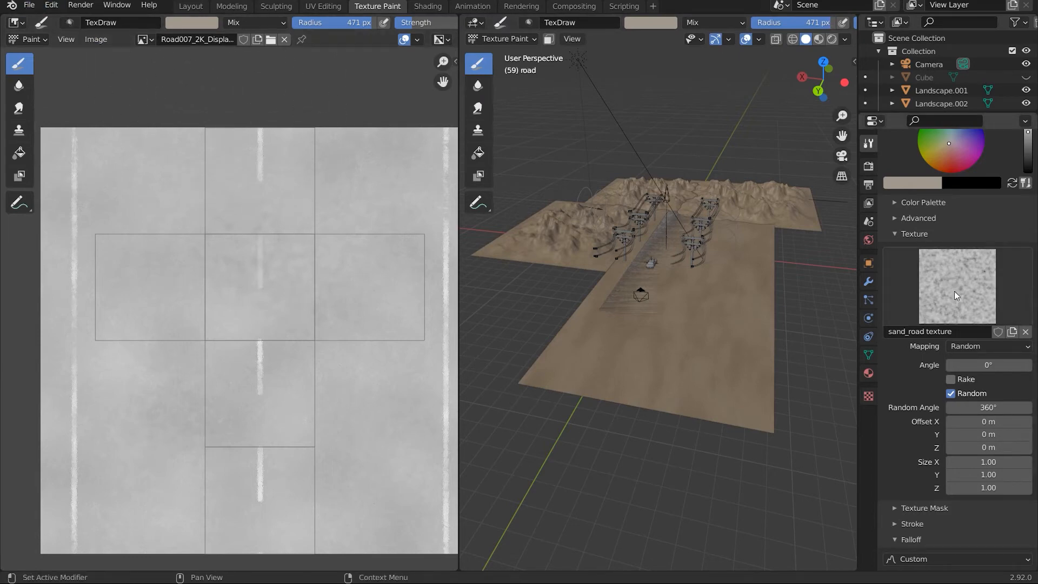
left_click(975, 349)
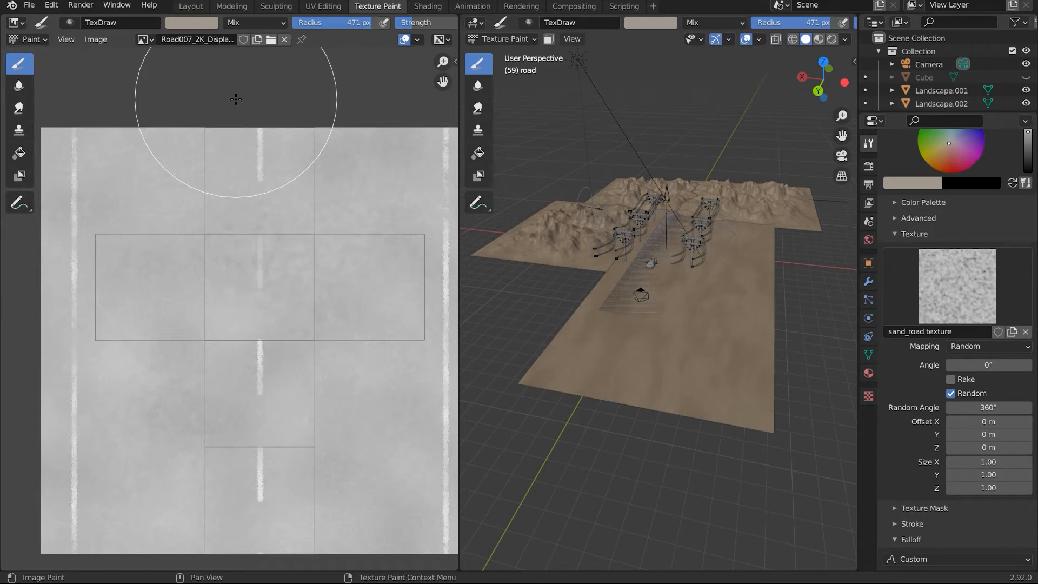
Back in the Layout workspace, select a power pole and its crossarm and examine their wood material nodes
left_click(206, 8)
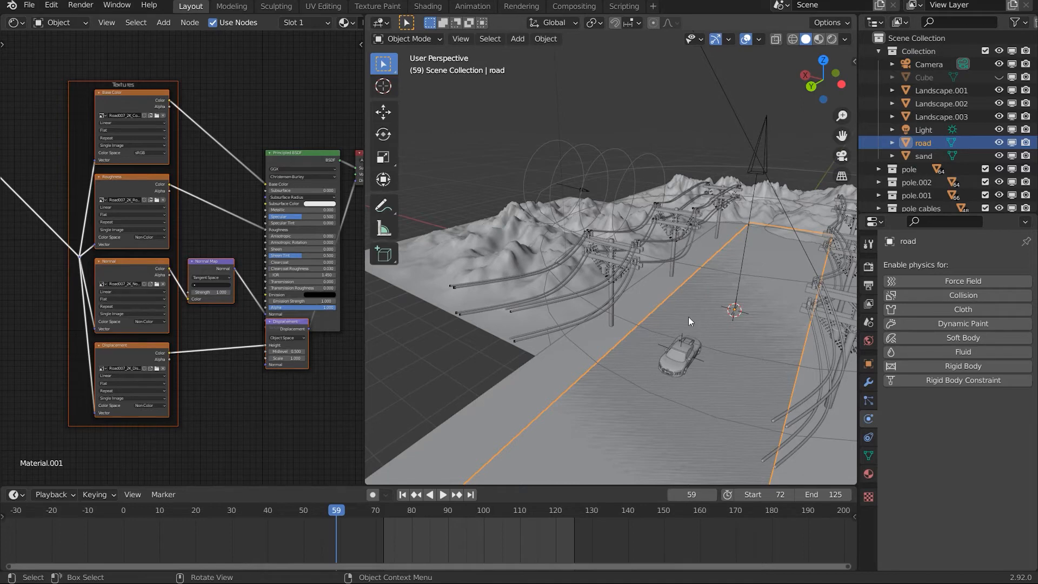
middle_click_drag(630, 290, 605, 284)
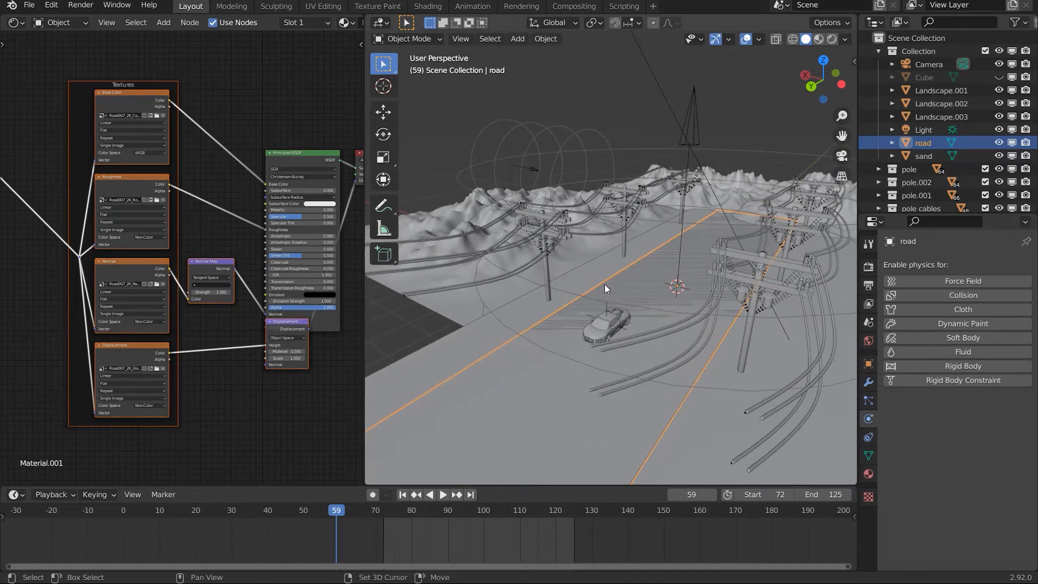
left_click(548, 268)
scroll(325, 324, "up", 3)
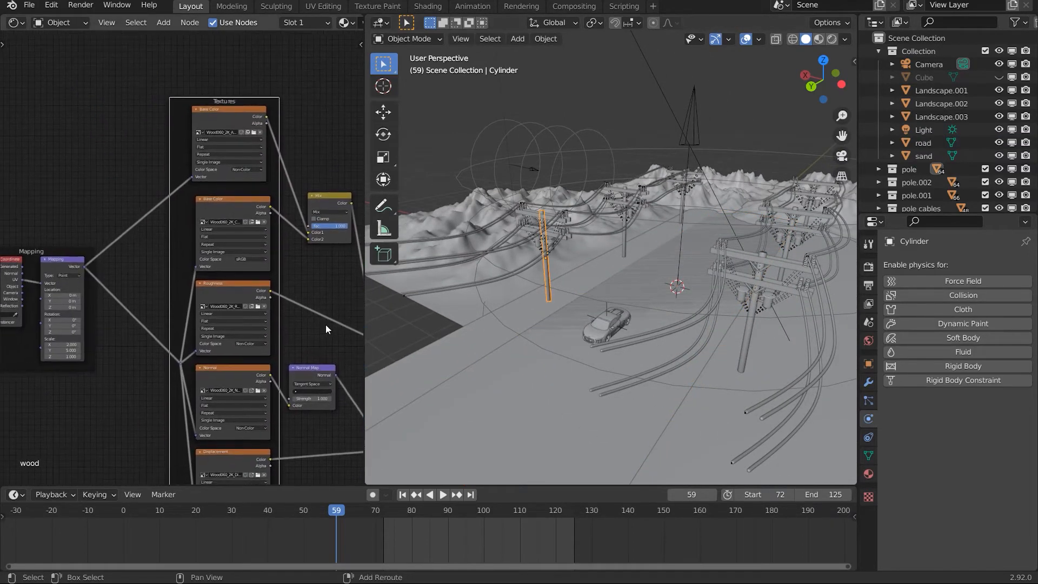
middle_click_drag(264, 252, 240, 220)
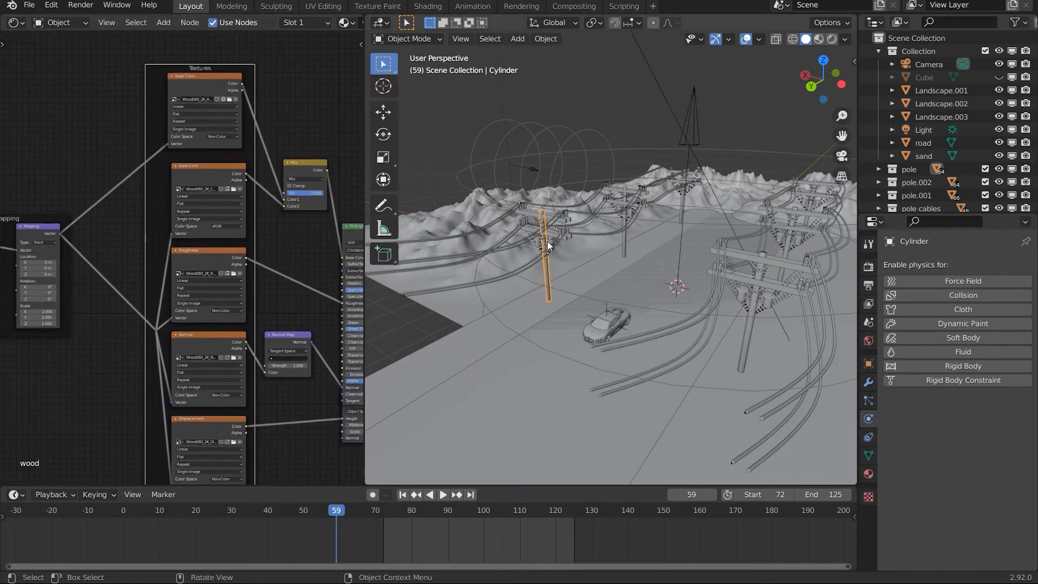
scroll(541, 236, "up", 3)
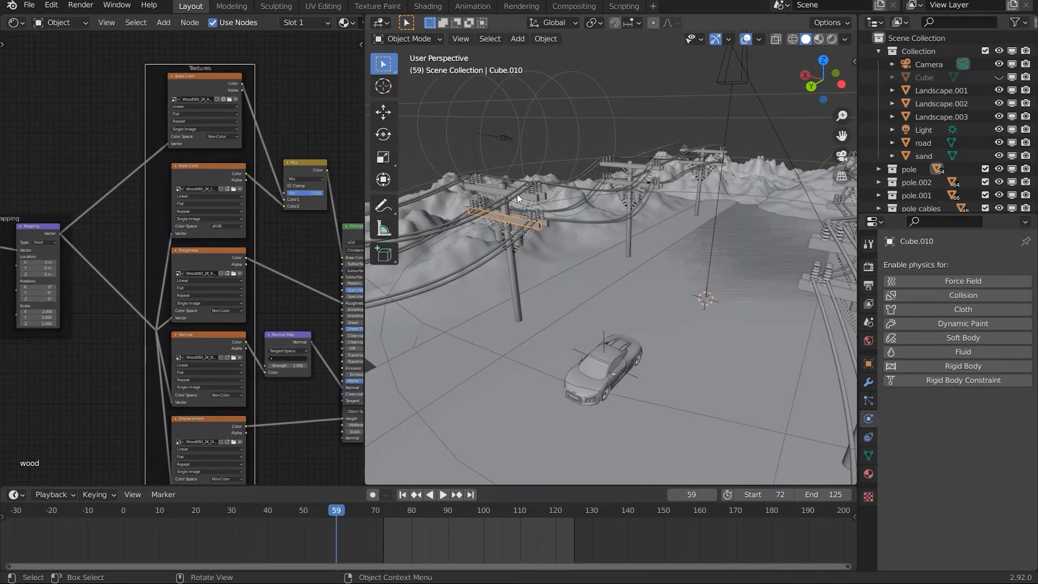
Select a power cable on the nearby pole and examine its black Principled BSDF material
left_click(517, 194)
middle_click_drag(222, 265, 89, 264)
scroll(270, 266, "up", 4)
scroll(270, 266, "up", 2)
middle_click_drag(272, 268, 218, 271)
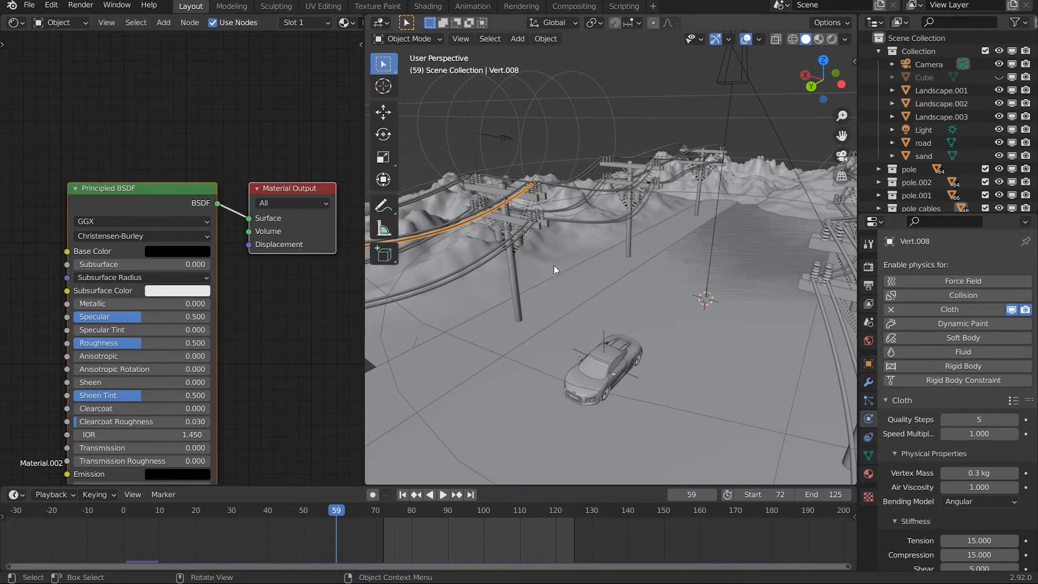
scroll(554, 265, "down", 3)
middle_click_drag(548, 284, 501, 278)
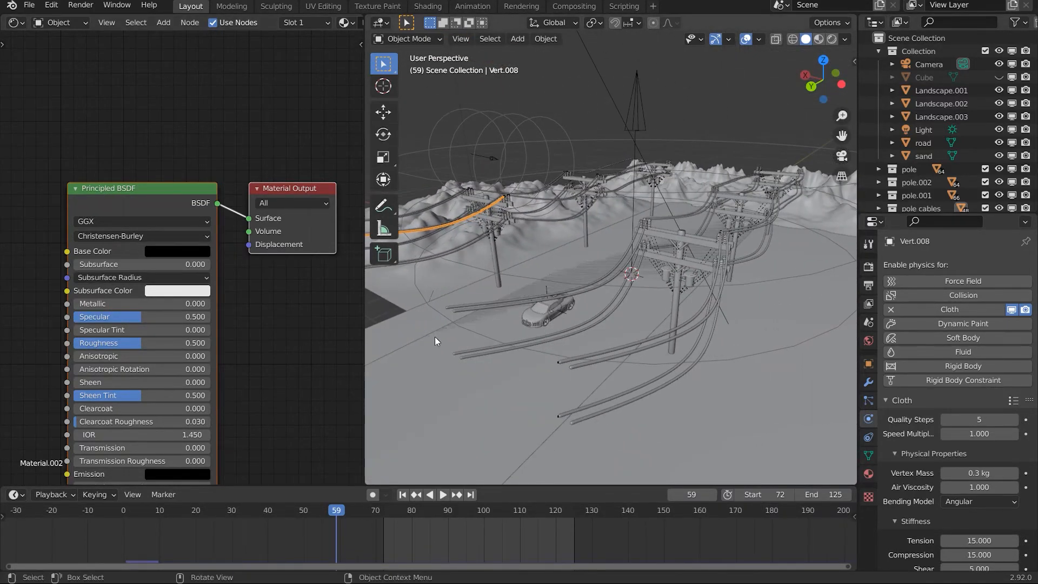
Switch the Shader Editor to the World node tree and show the viewport in Rendered shading
left_click(59, 22)
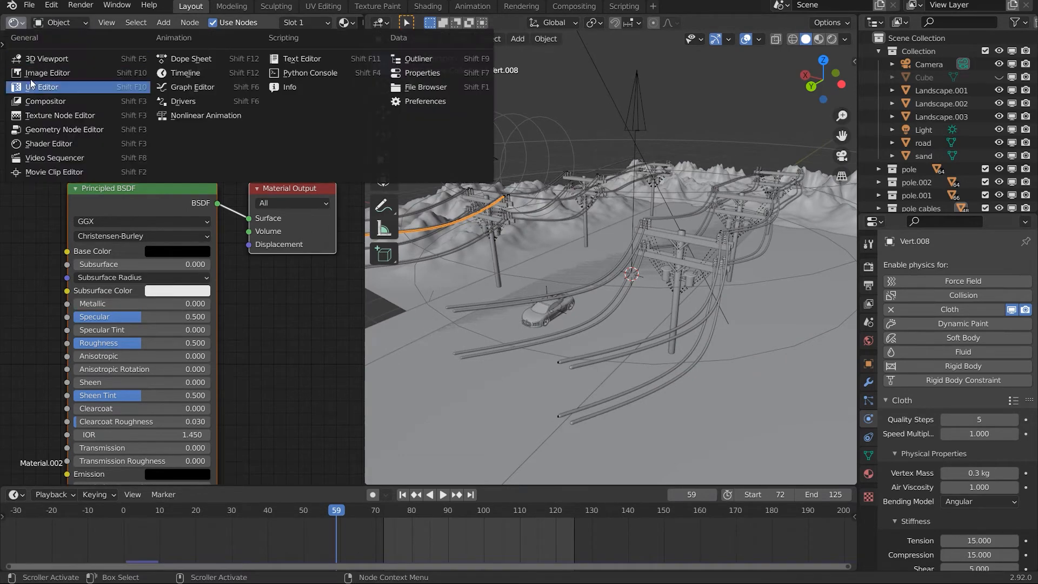
left_click(71, 52)
middle_click_drag(174, 230, 238, 286)
scroll(238, 287, "down", 5)
left_click(830, 41)
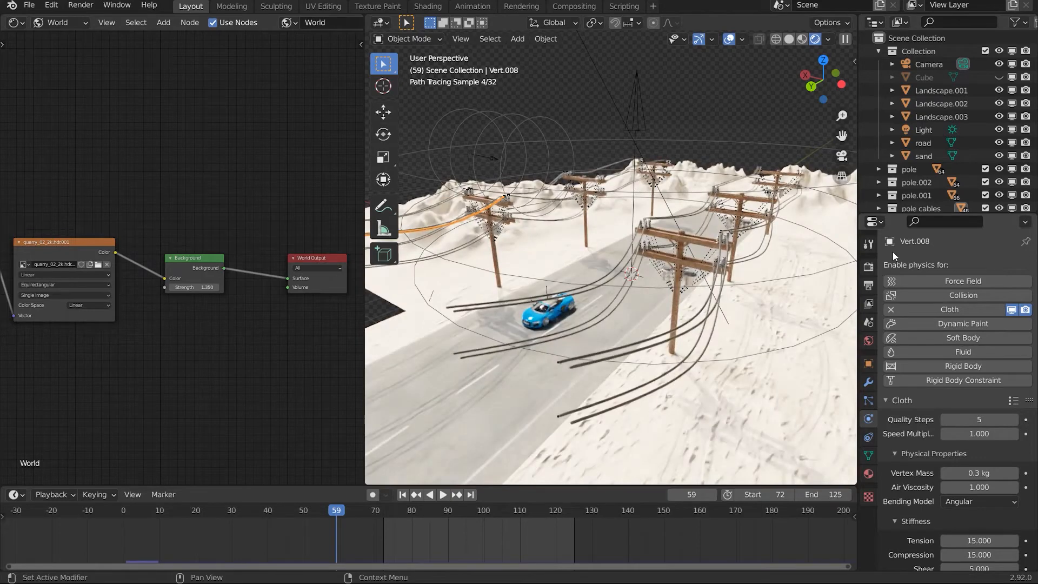
Check the scene's output resolution, frame range, frame rate and file format settings
left_click(867, 285)
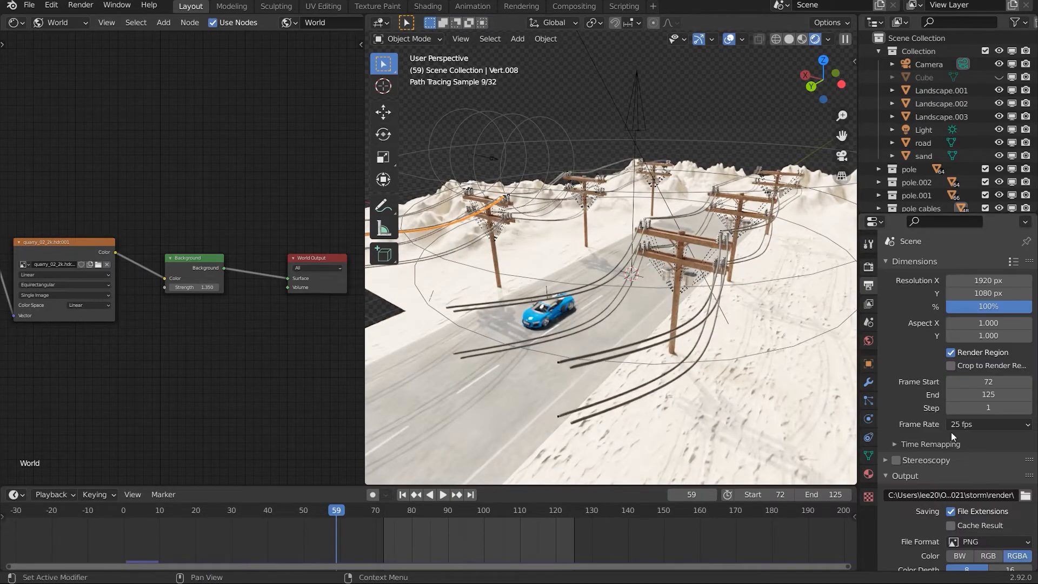
scroll(951, 432, "down", 2)
scroll(953, 442, "up", 2)
Turn off the Transparent film option in the render settings and bring the sampling settings back into view
left_click(868, 267)
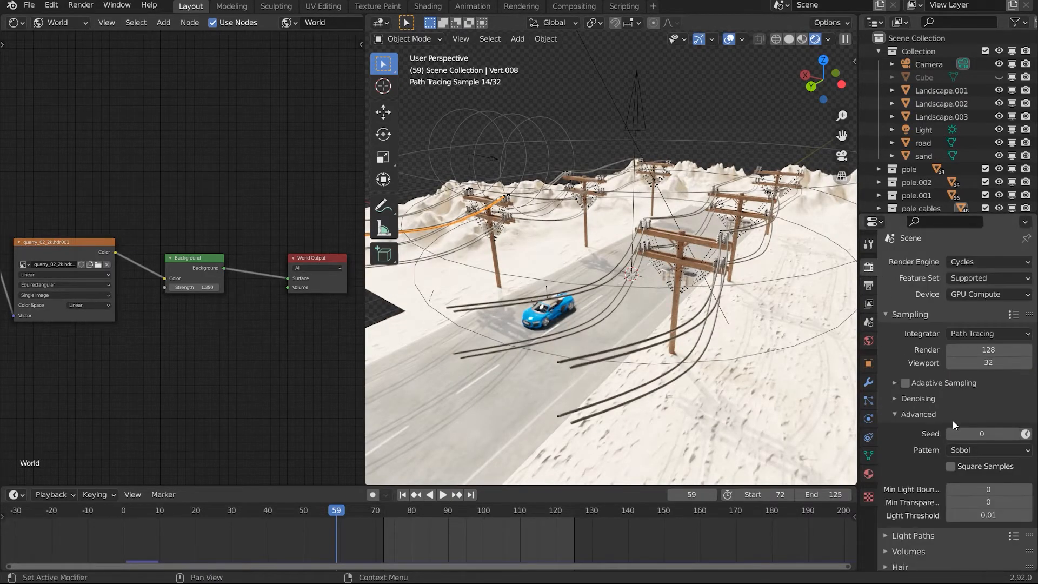
scroll(952, 420, "down", 5)
left_click(891, 484)
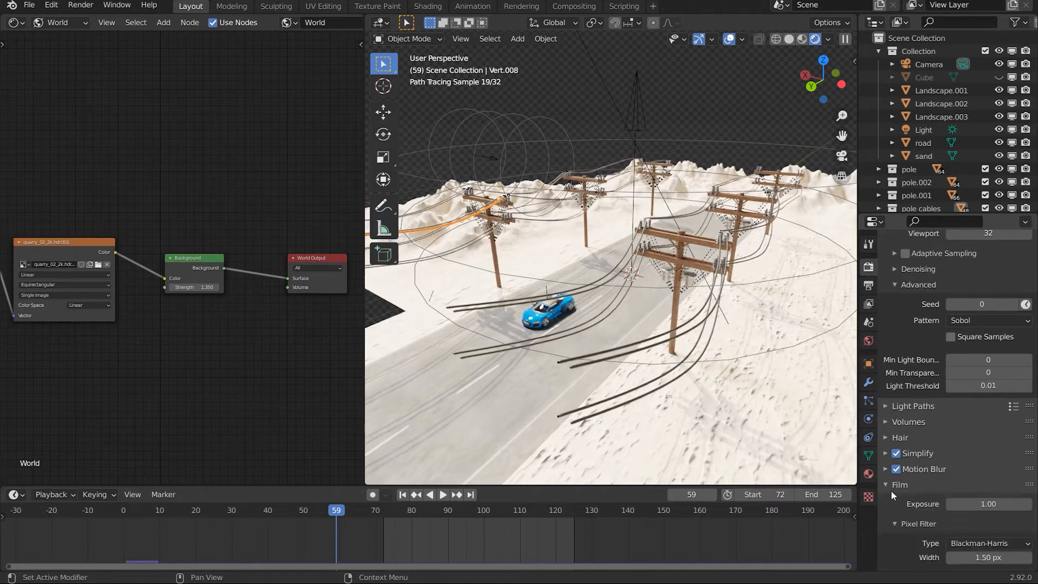
scroll(899, 490, "down", 5)
left_click(906, 473)
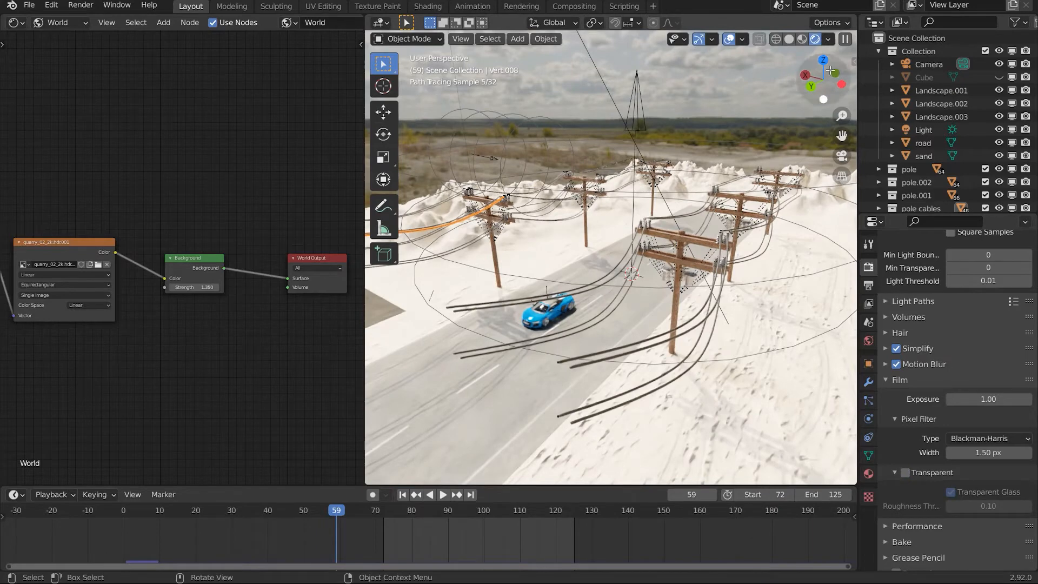
scroll(951, 326, "up", 11)
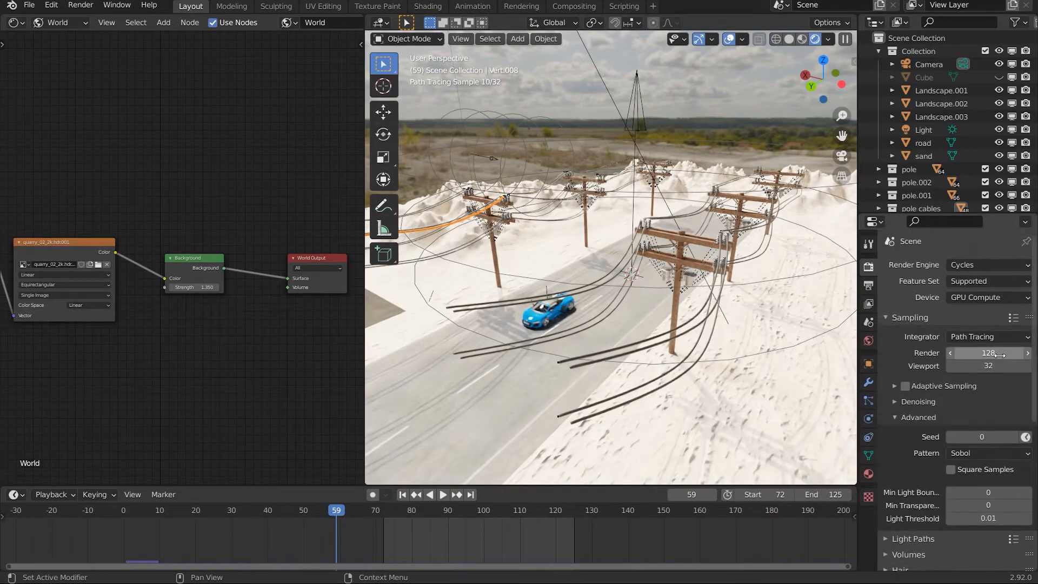
Select the scene's Light object above the road and look at the lit car and poles up close
middle_click_drag(593, 305, 620, 304)
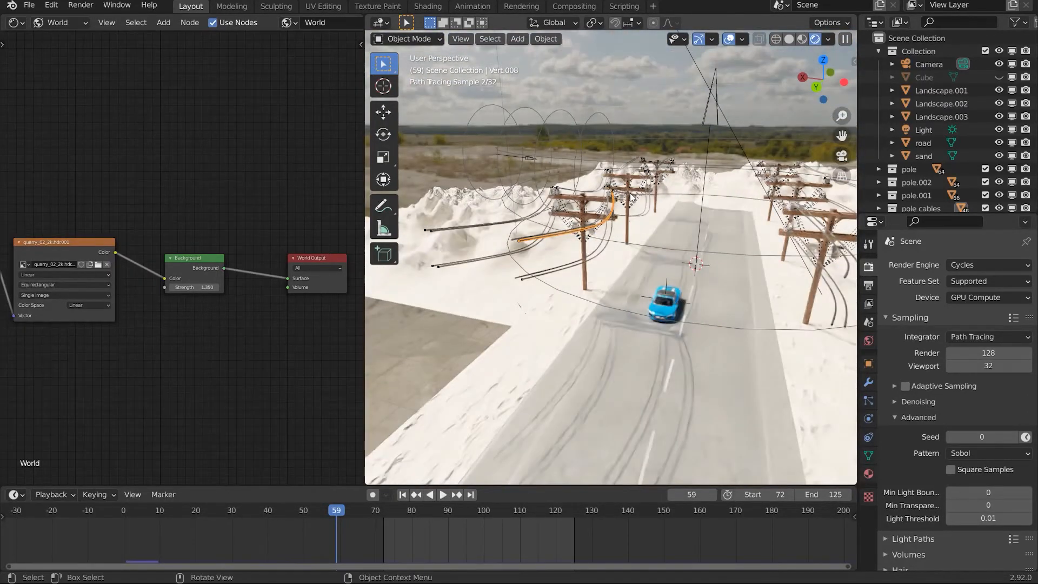
scroll(582, 104, "down", 2)
left_click(572, 99)
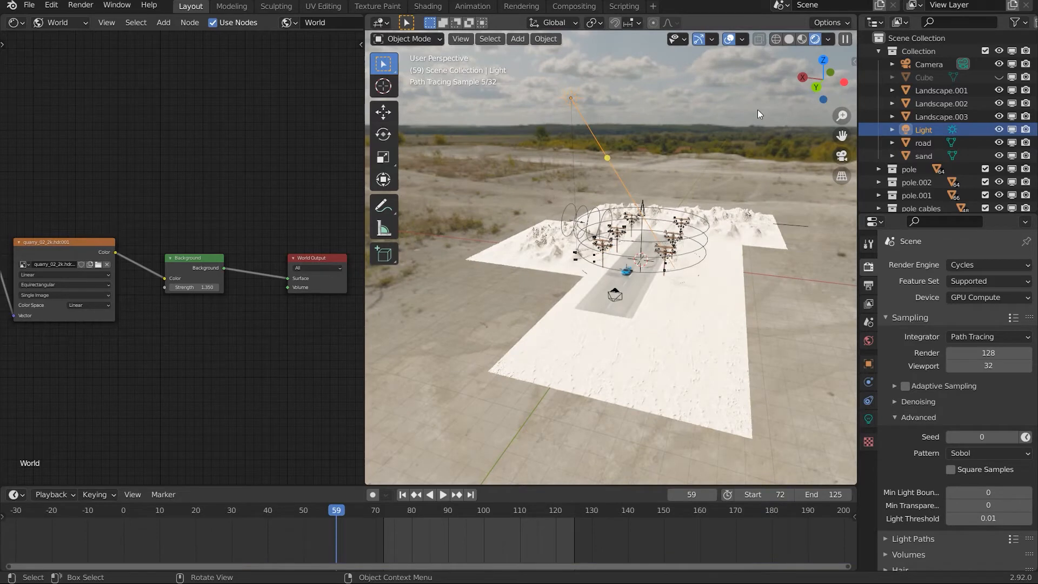
scroll(582, 223, "up", 6)
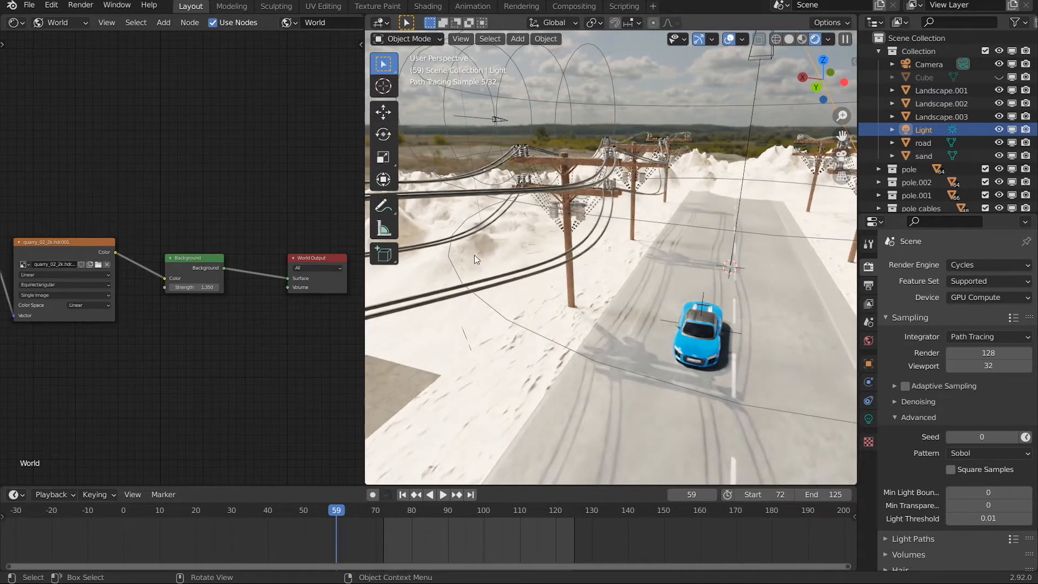
Select Landscape.001, frame it in the viewport, and switch the Shader Editor to its Object material nodes
left_click(471, 271)
key("KP_Decimal")
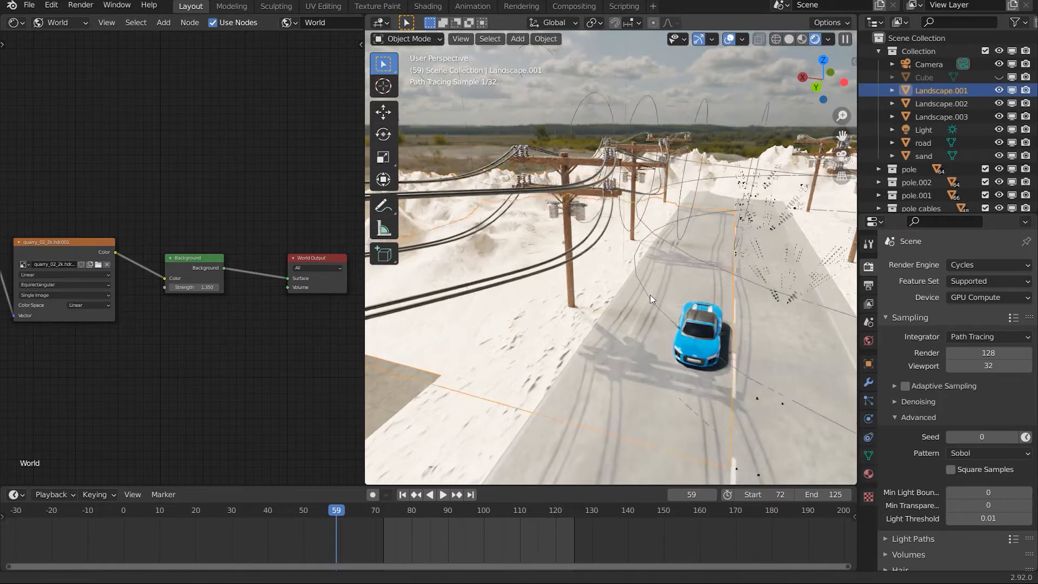
left_click(53, 25)
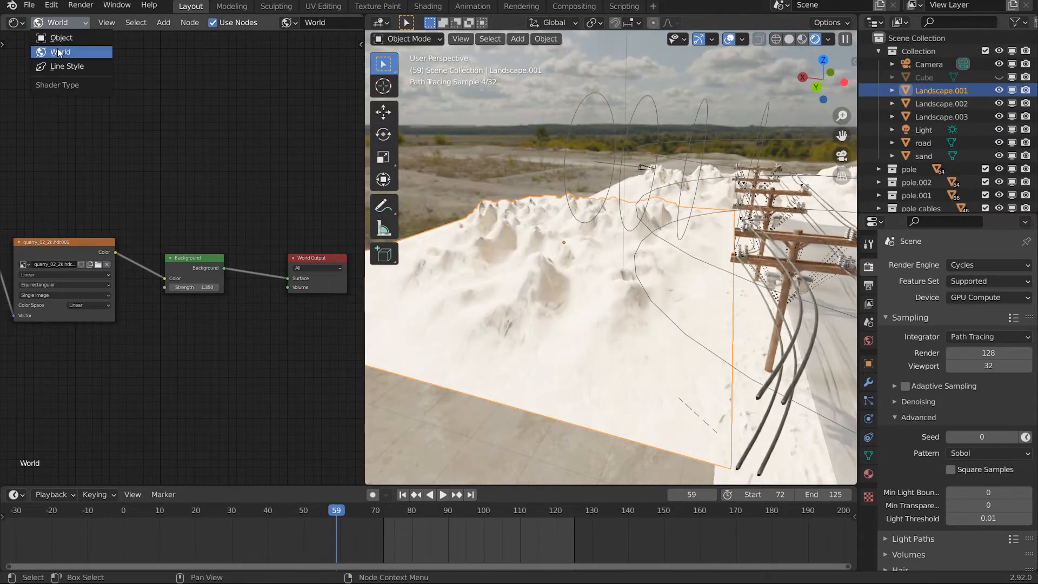
left_click(62, 38)
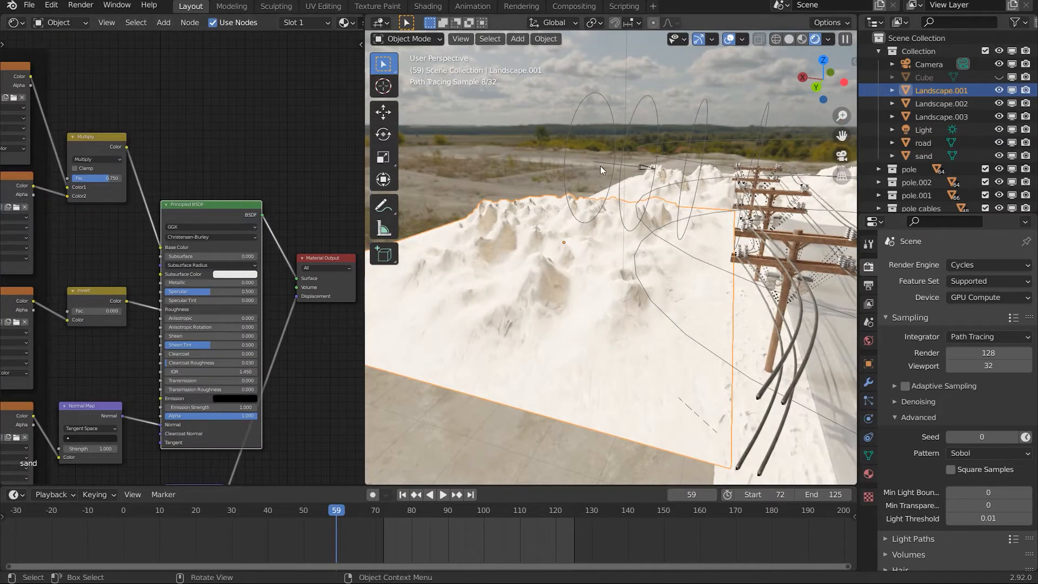
Inspect Landscape.001's mesh in Edit Mode with all vertices selected, call up the UV mapping options, and return to Object Mode
scroll(576, 332, "up", 4)
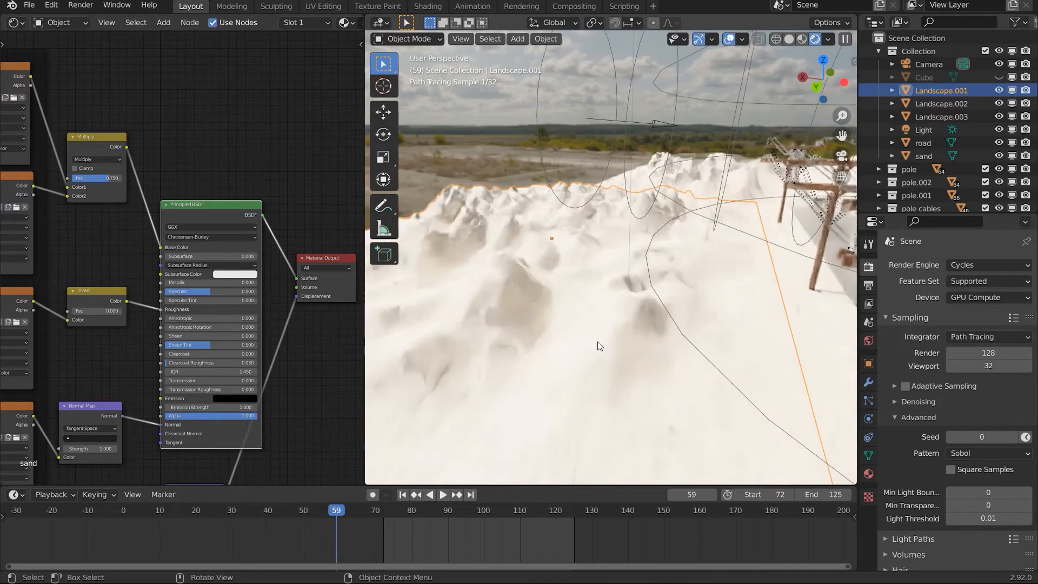
mouse_move(598, 343)
middle_mouse_down()
mouse_move(621, 348)
mouse_move(596, 335)
middle_mouse_up()
right_click(595, 335)
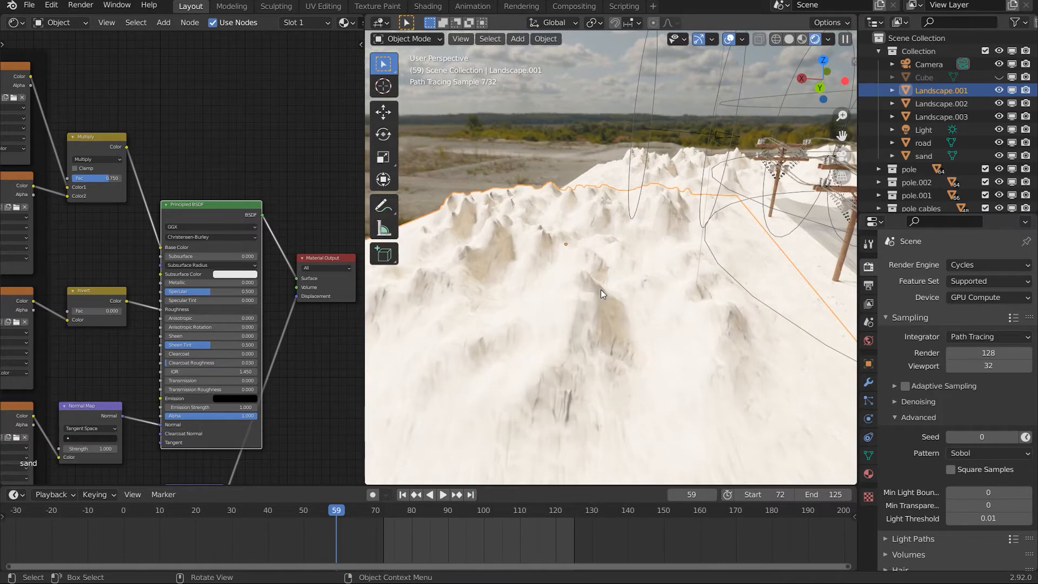
key("Tab")
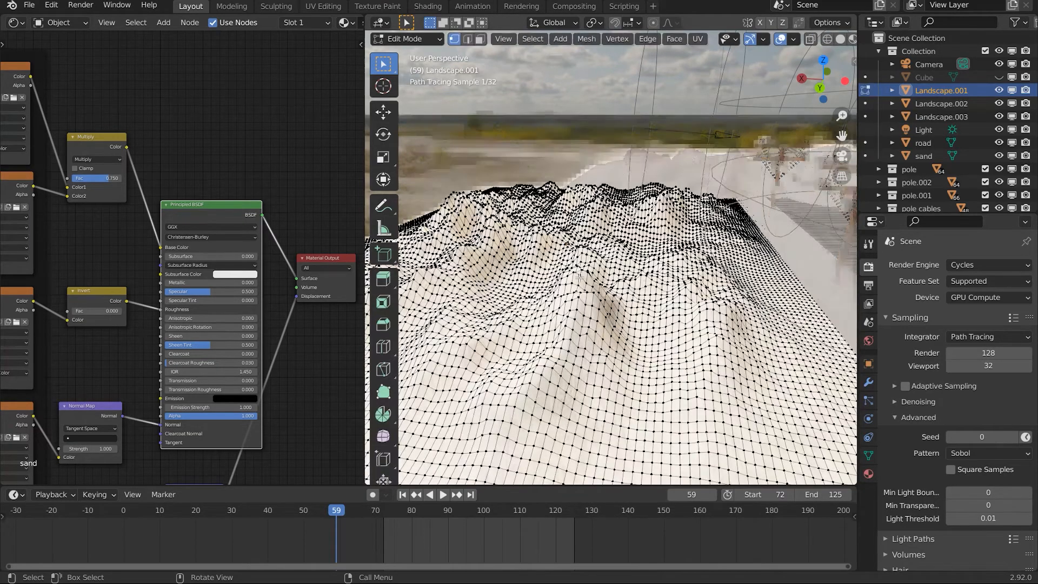
key("a")
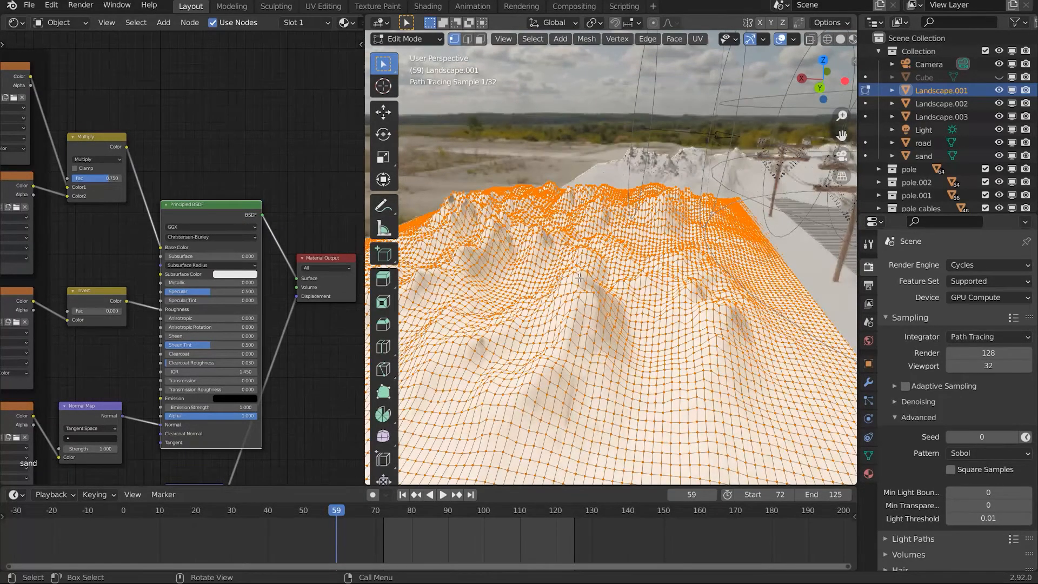
key("u")
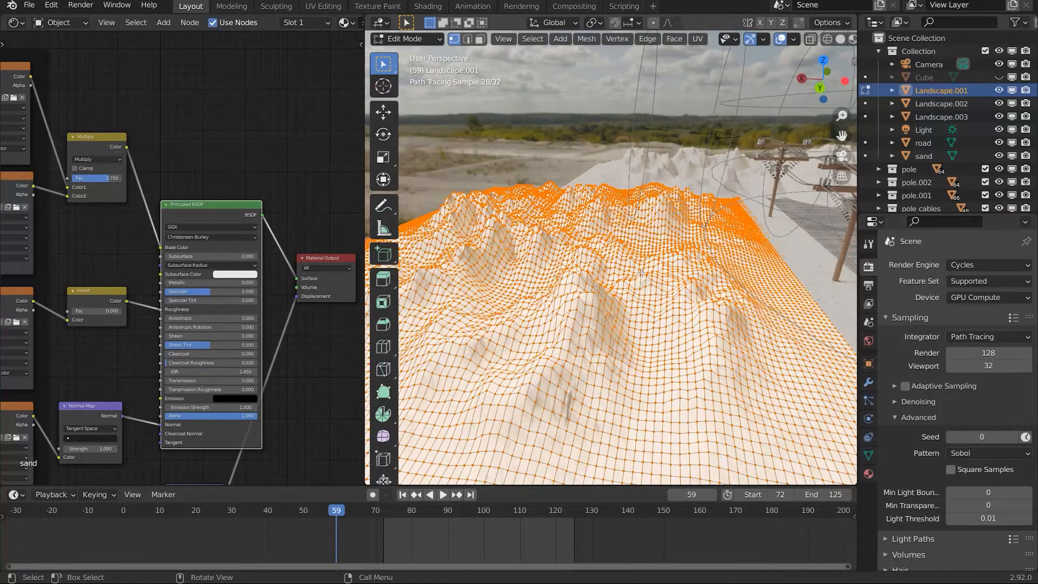
key("Tab")
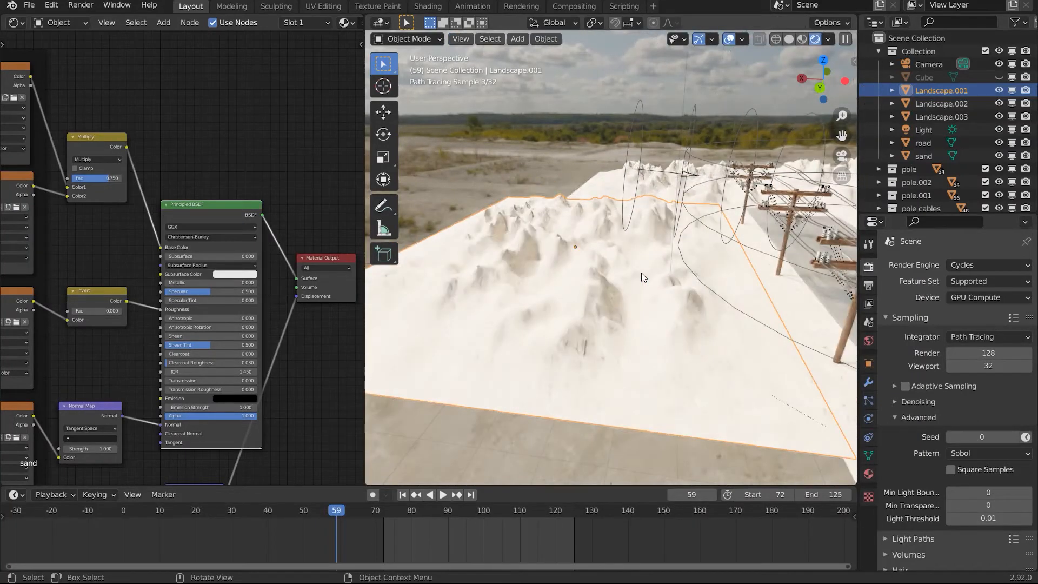
Look over the poles and car, return to the camera view, and select the road object
middle_click_drag(708, 311, 677, 303)
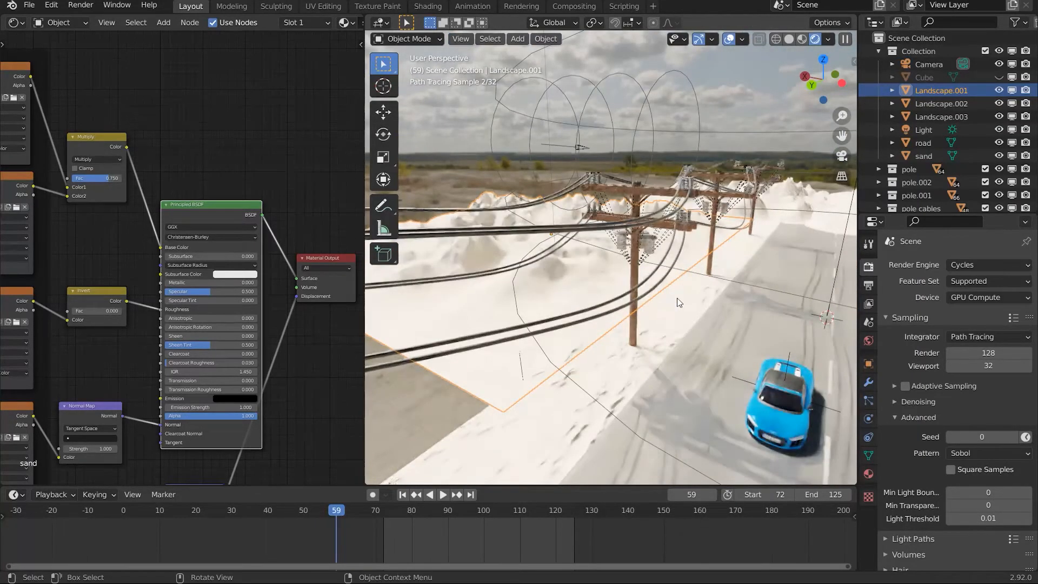
key("KP_0")
scroll(680, 301, "up", 1)
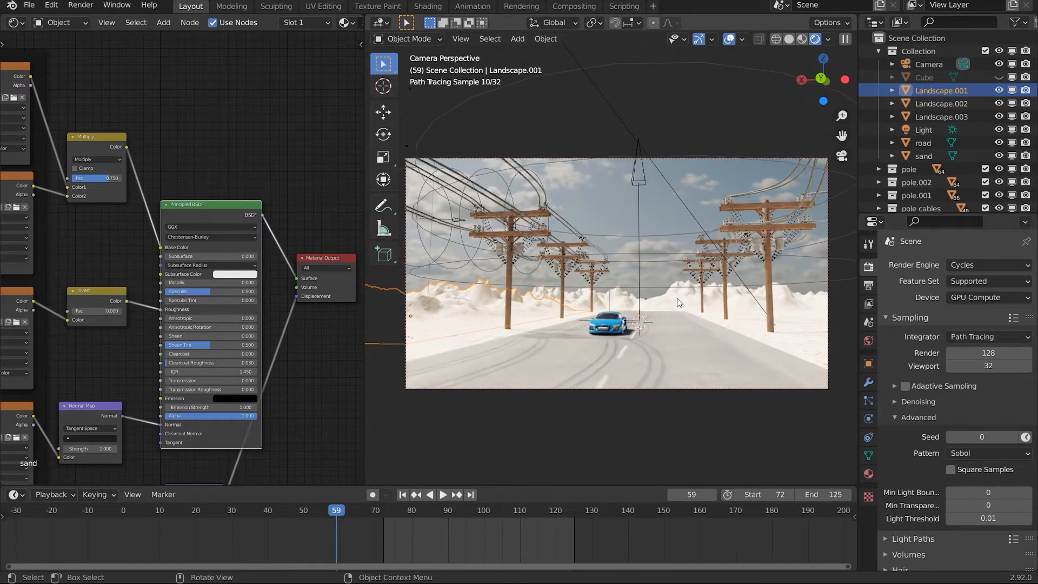
left_click(528, 416)
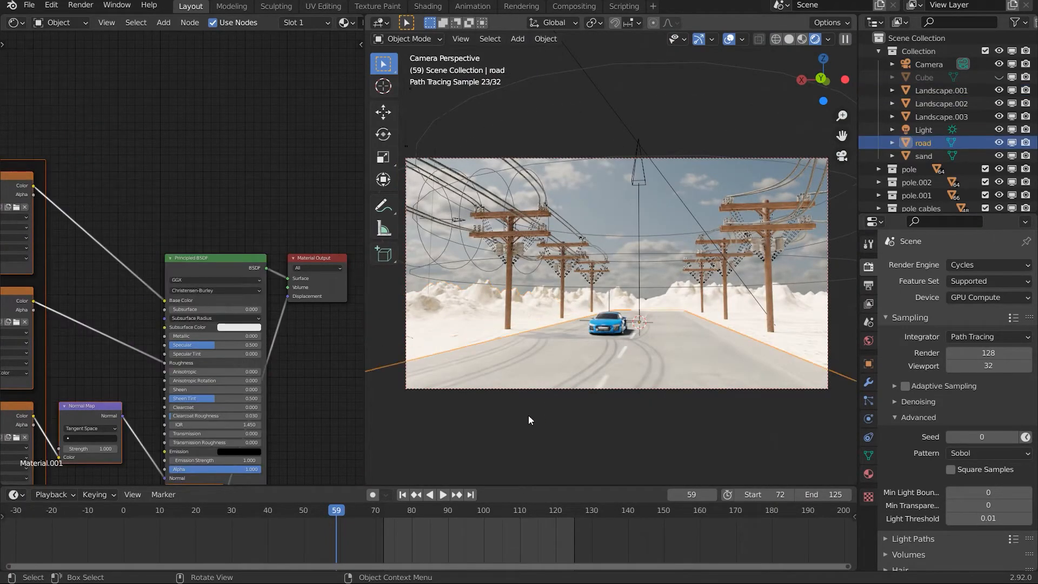
Inspect the rendered scene through the camera in a full-screen viewport, then restore the normal layout
key("ctrl+alt+space")
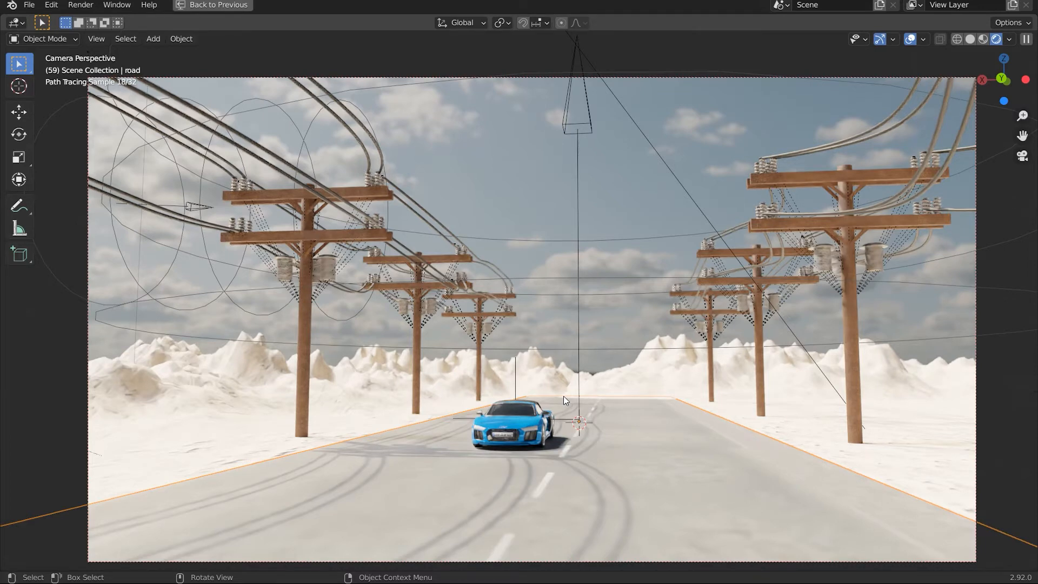
mouse_move(621, 297)
middle_mouse_down()
mouse_move(594, 297)
mouse_move(634, 300)
middle_mouse_up()
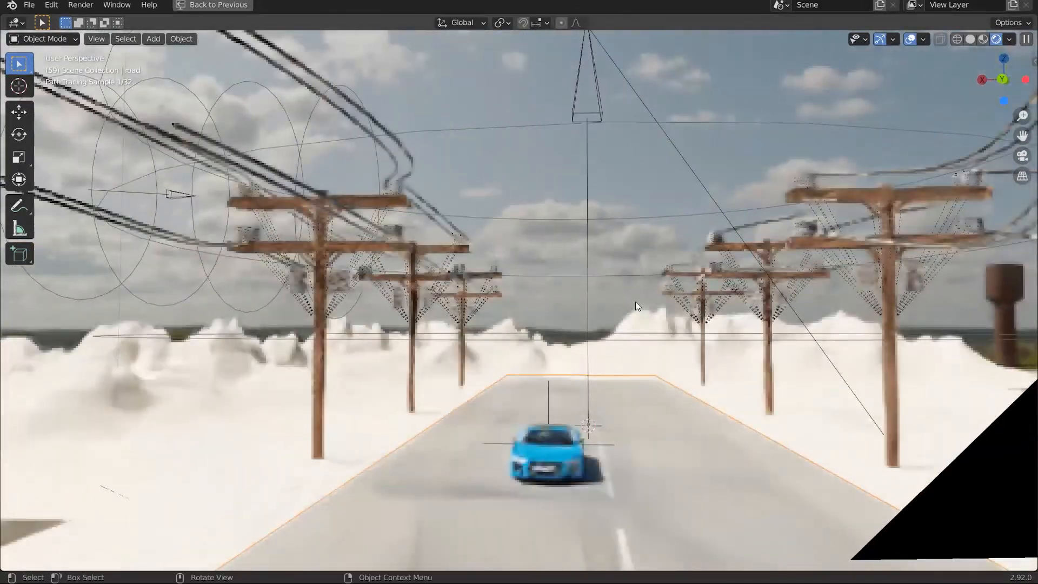
key("KP_0")
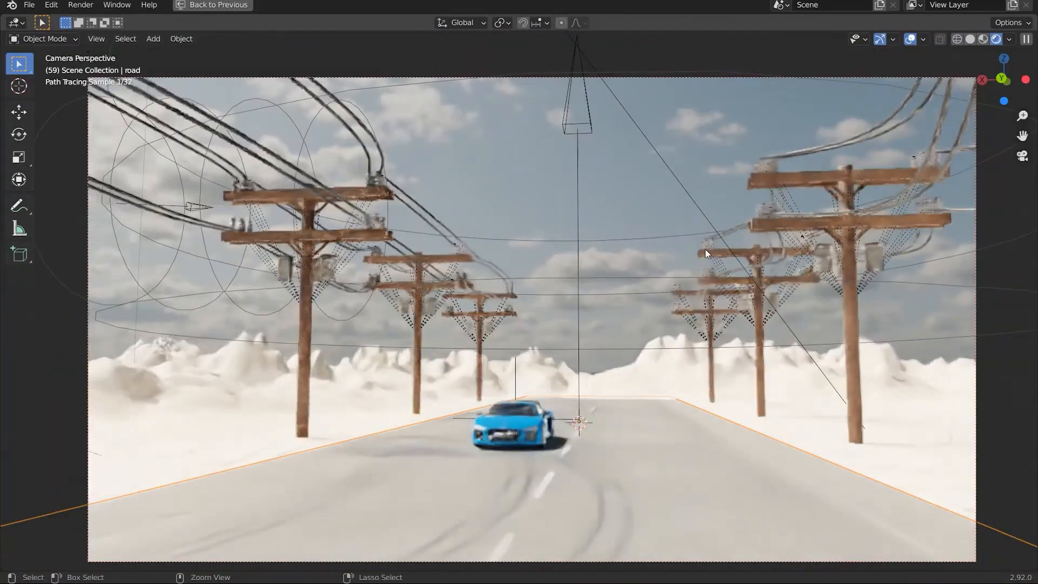
key("ctrl+alt+space")
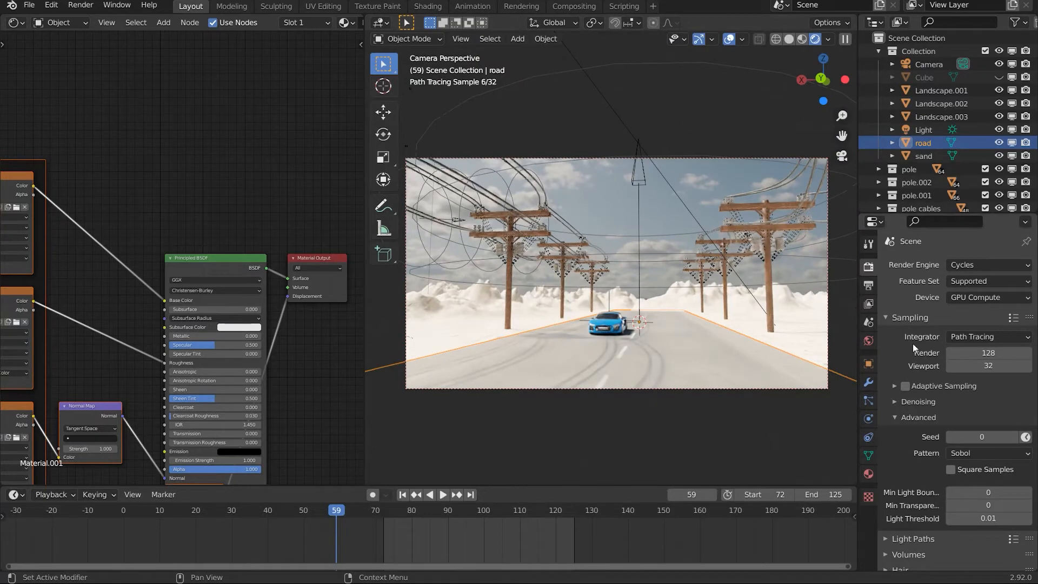
Enable the Transparent film option in the render settings
scroll(921, 378, "down", 5)
scroll(926, 394, "down", 4)
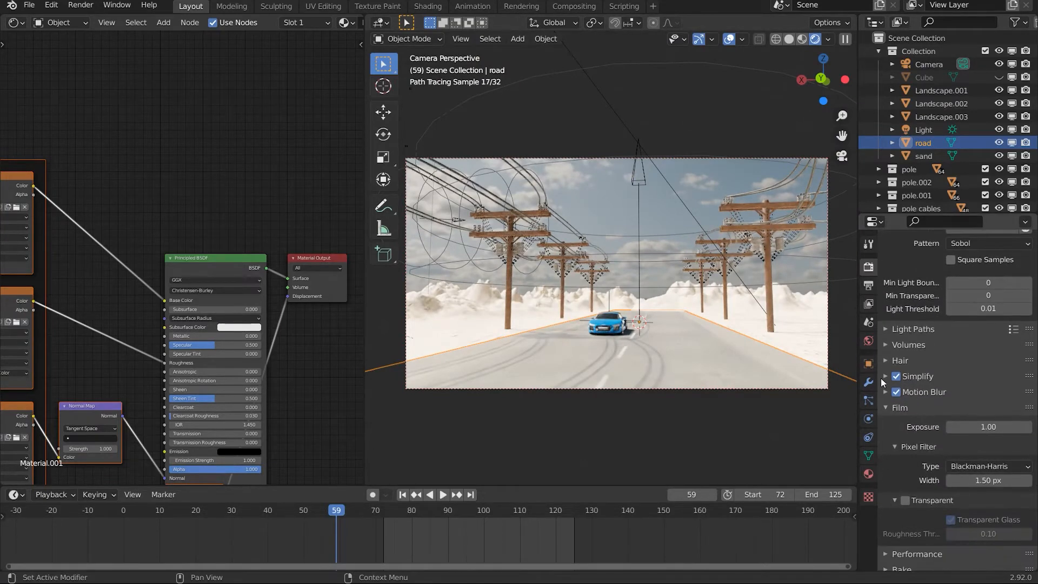
left_click(912, 498)
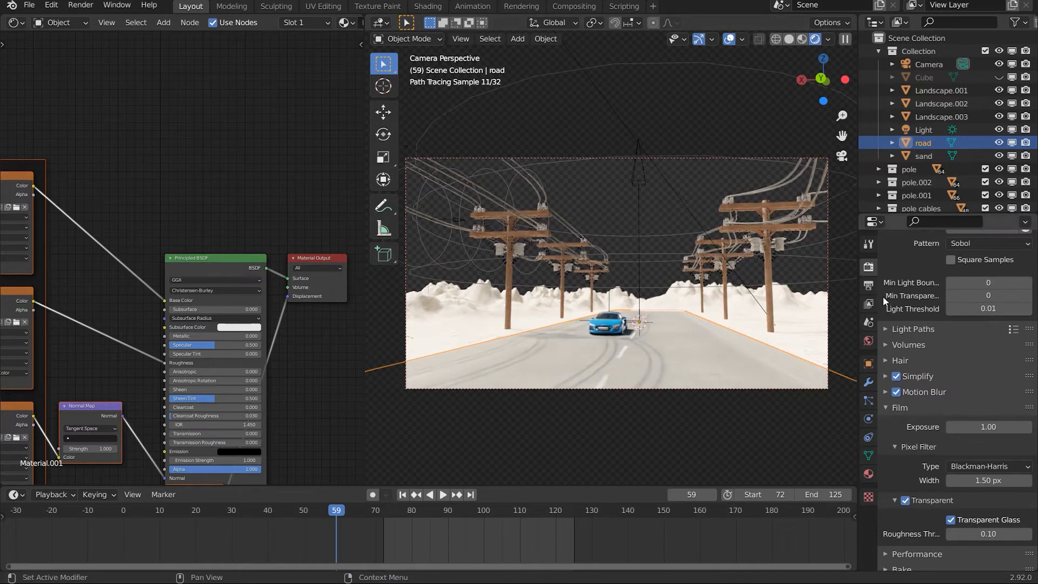
Turn Render Region off and back on in the output dimensions to compare the camera view
left_click(868, 285)
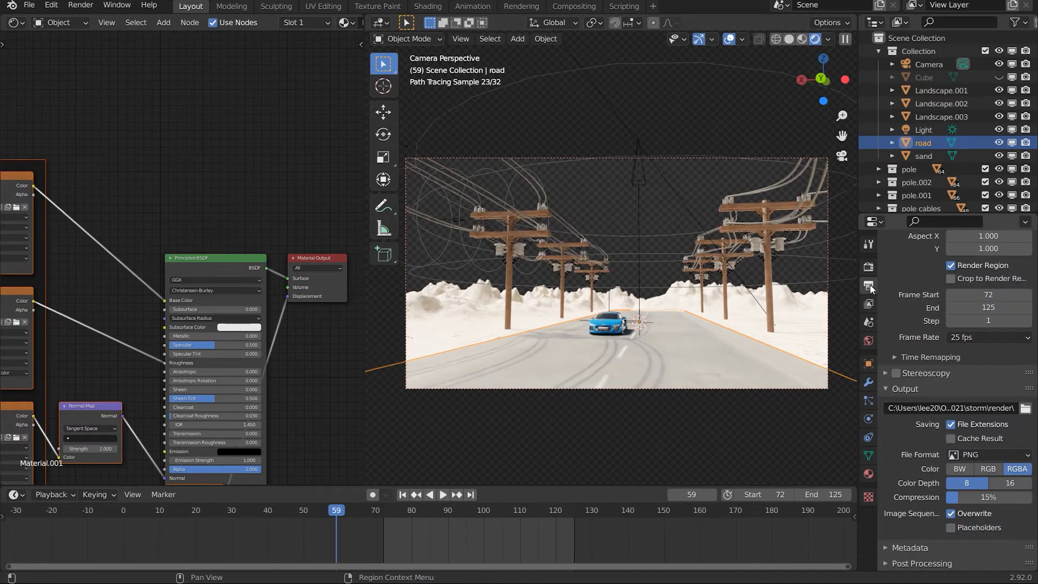
scroll(927, 316, "up", 4)
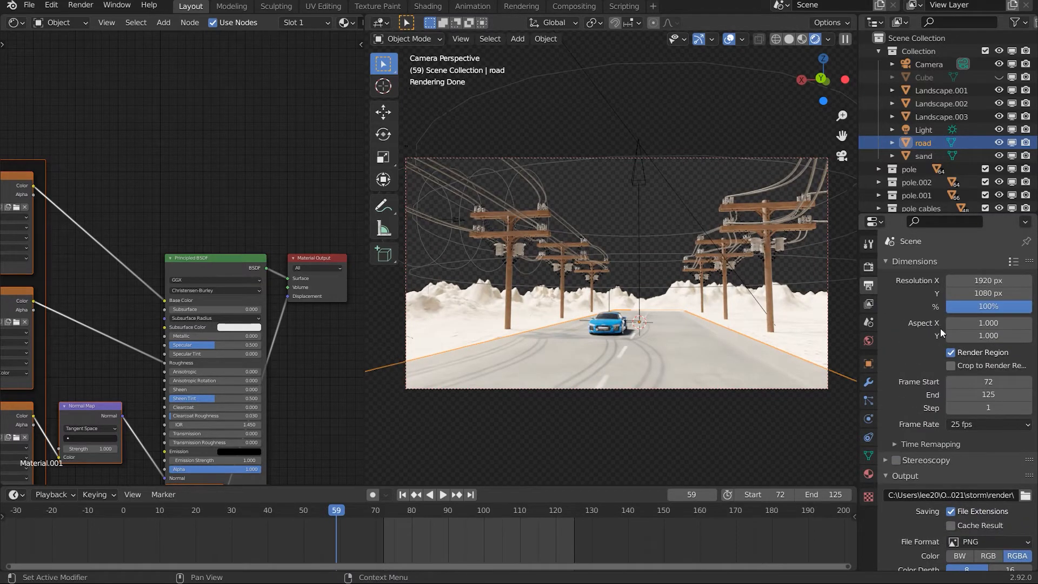
left_click(950, 352)
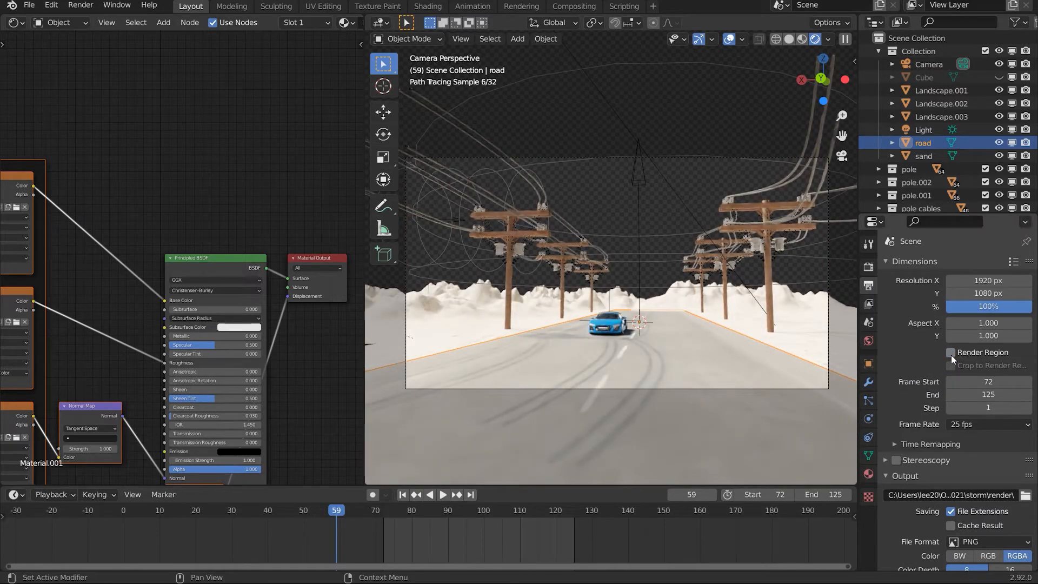
left_click(950, 353)
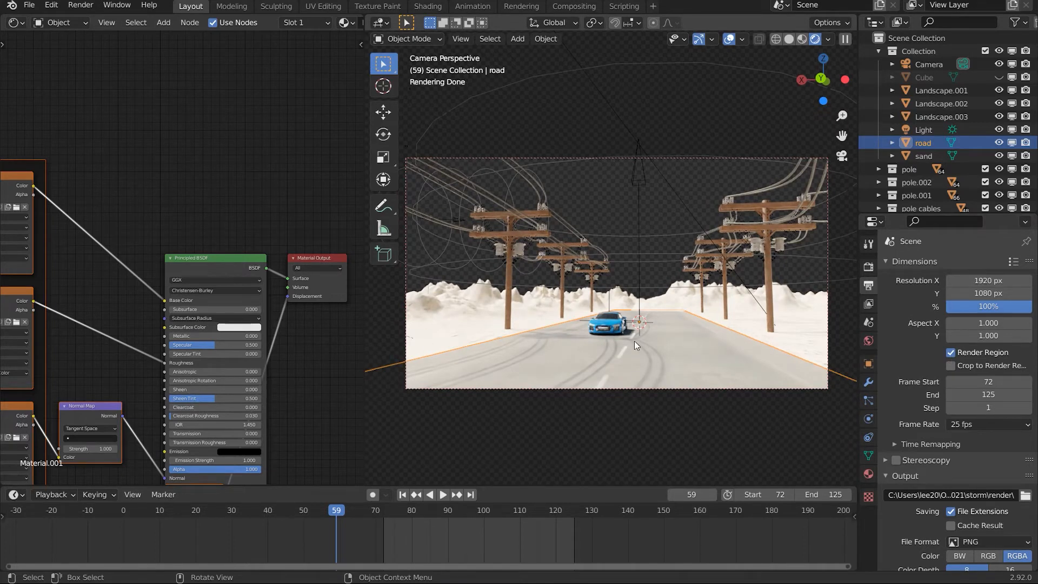
Switch the viewport to Solid shading and expand it over the Shader Editor area to show the whole scene
mouse_move(656, 330)
middle_mouse_down()
mouse_move(640, 345)
mouse_move(658, 341)
middle_mouse_up()
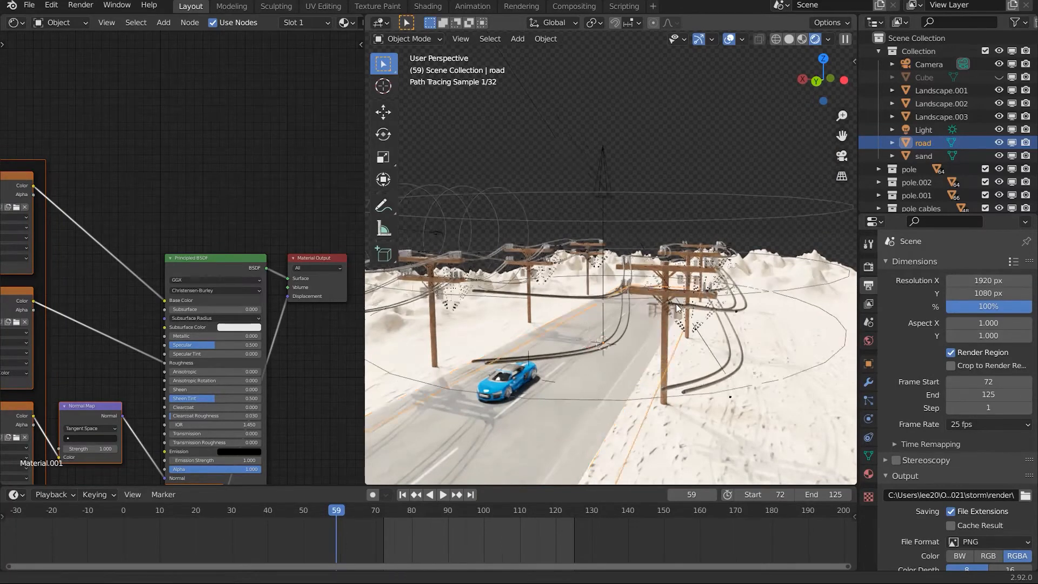
scroll(689, 300, "down", 4)
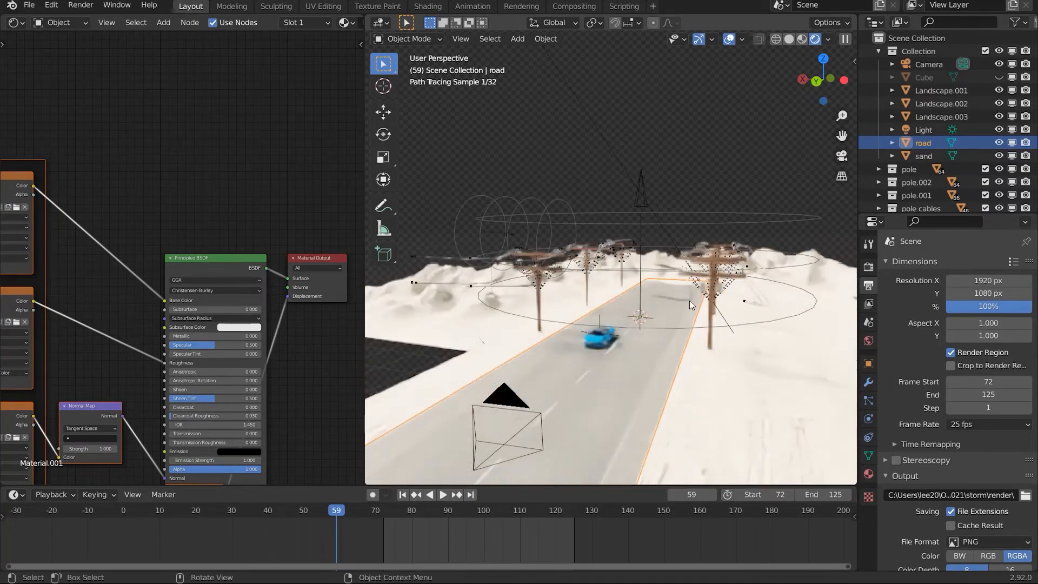
left_click(787, 39)
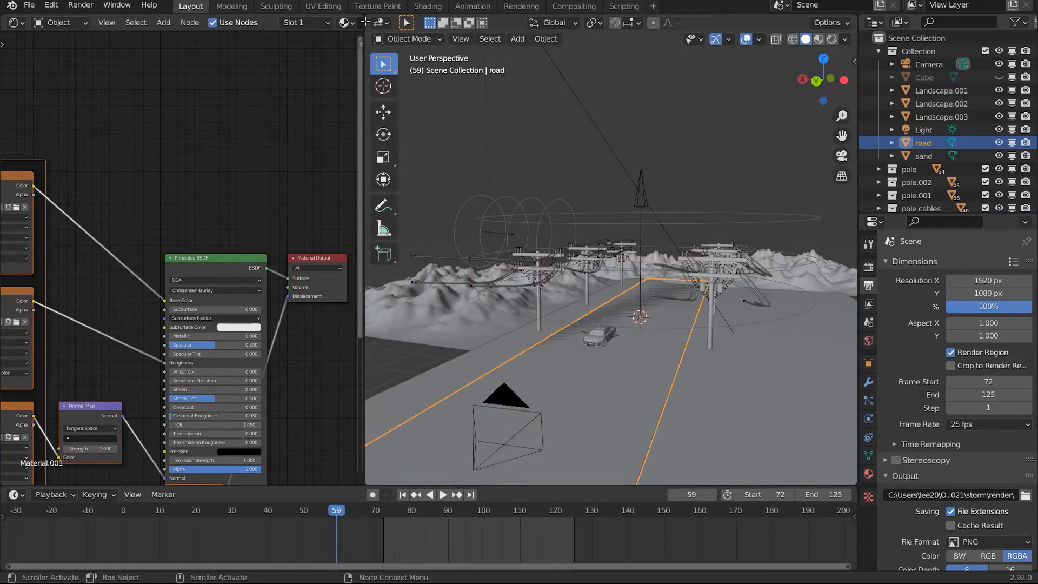
left_click_drag(365, 17, 167, 145)
scroll(554, 303, "down", 5)
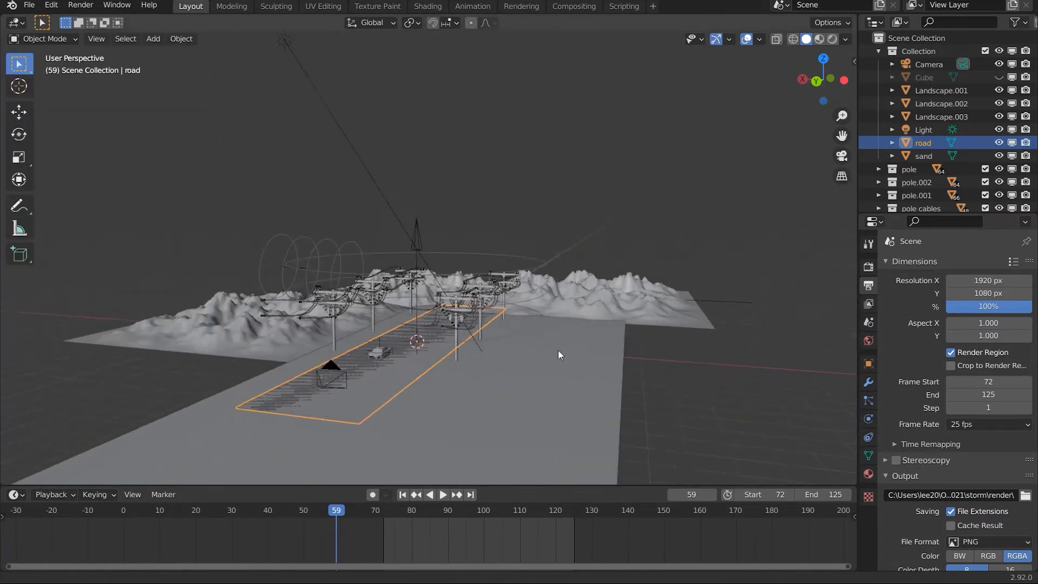
middle_click_drag(558, 349, 643, 286, "shift")
Split the viewport vertically, make the new area a Shader Editor without its sidebar, and bring the road's nodes into view
left_click_drag(2, 18, 394, 36)
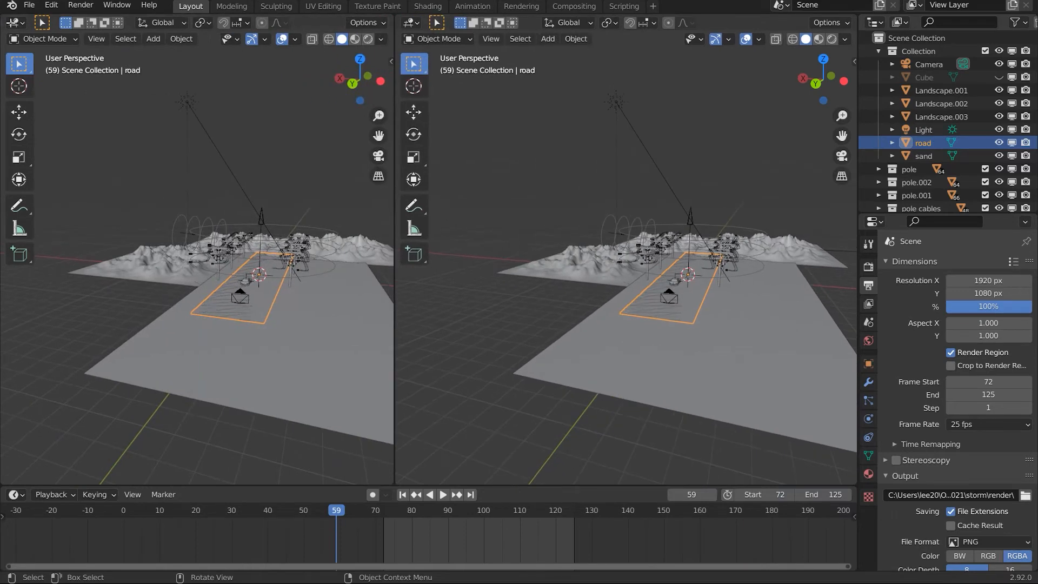
left_click(17, 23)
left_click(58, 144)
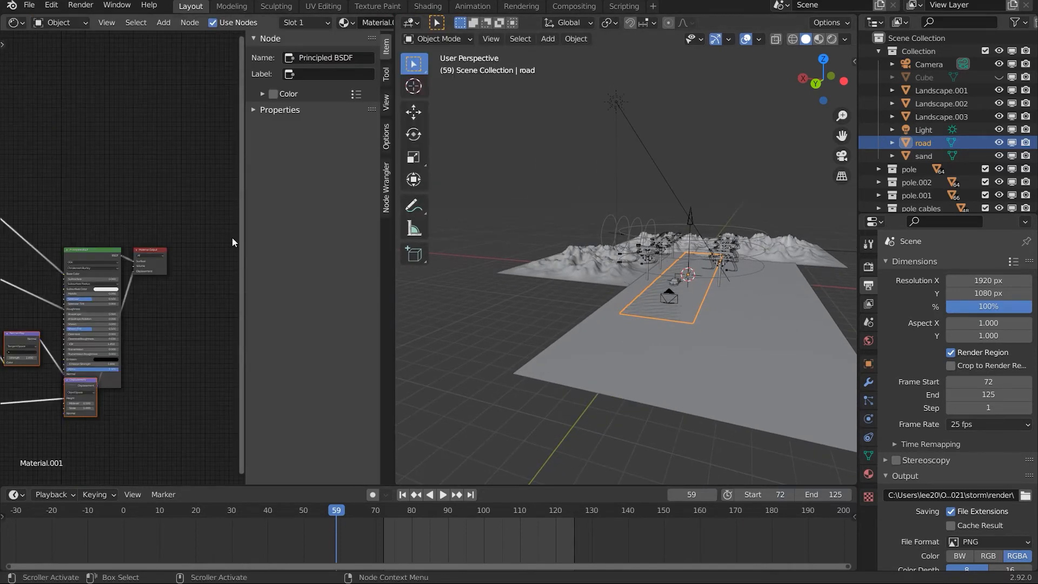
key("n")
middle_click_drag(232, 238, 293, 207)
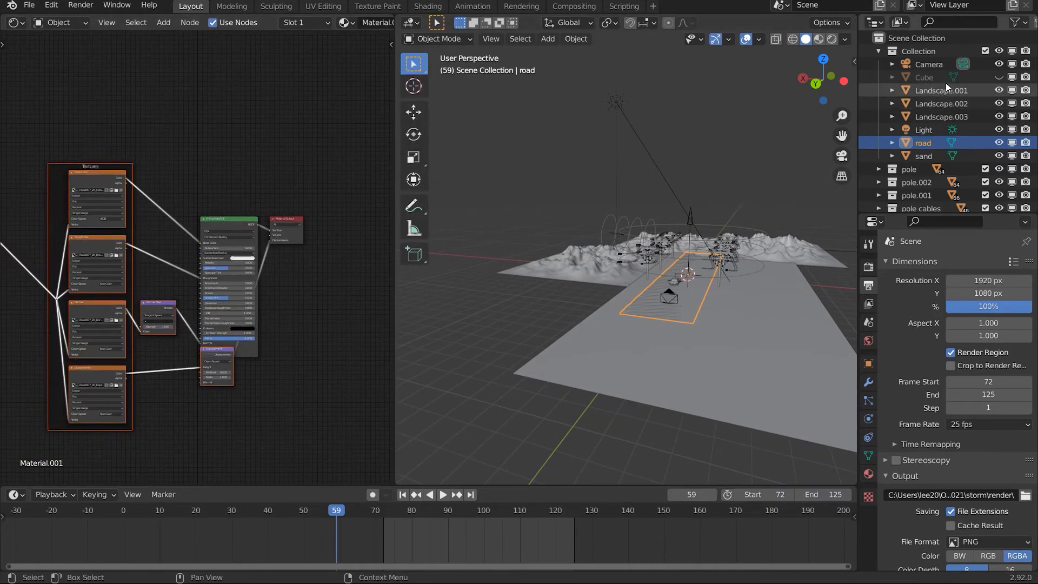
Unhide the Cube that encloses the scene and select it to show its material nodes
left_click(994, 77)
middle_click_drag(687, 233, 634, 265)
left_click(650, 257)
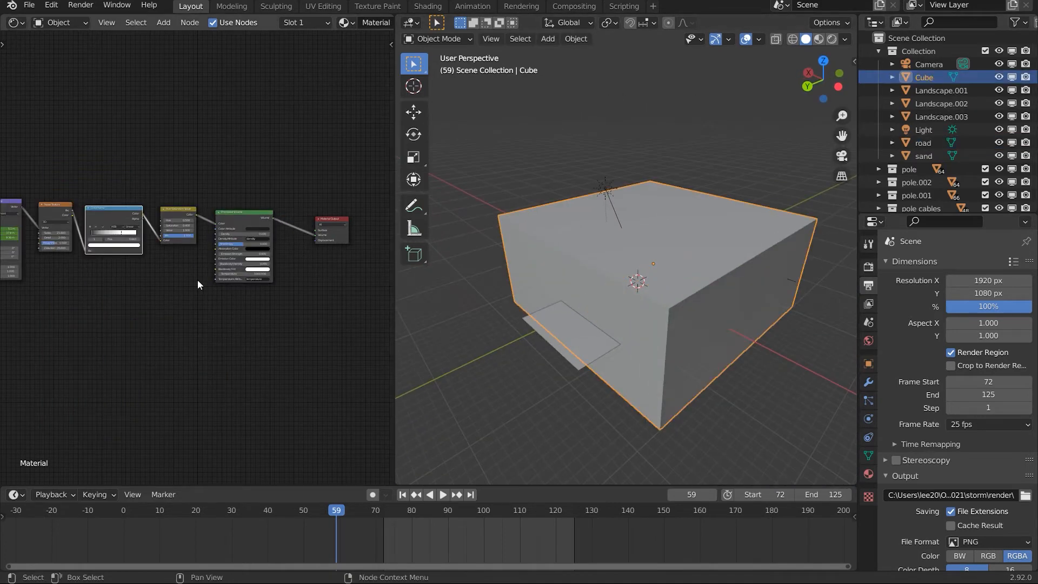
Examine the Cube's volume material nodes, from Texture Coordinate and Mapping through Noise Texture, ColorRamp and Hue Saturation Value to Principled Volume
middle_click_drag(138, 244, 256, 244)
scroll(163, 260, "up", 5)
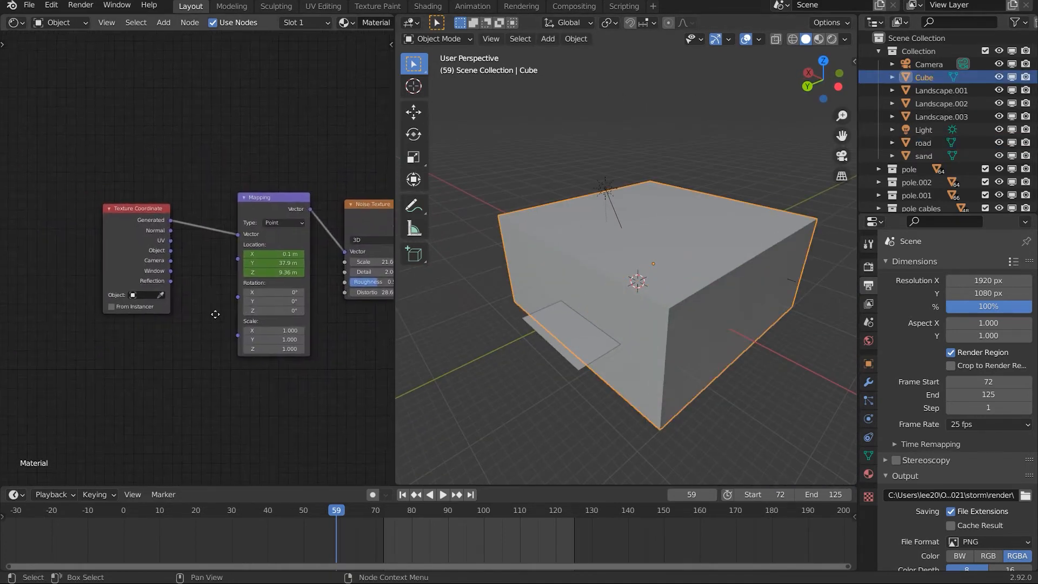
middle_click_drag(314, 274, 27, 267)
middle_click_drag(279, 265, 57, 267)
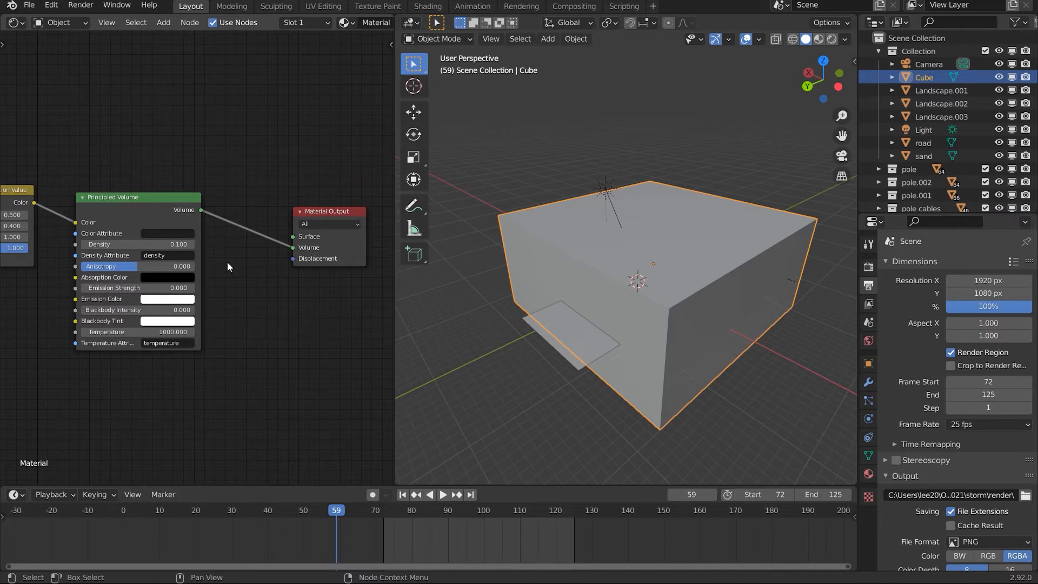
middle_click_drag(220, 266, 250, 278)
middle_click_drag(174, 271, 320, 287)
middle_click_drag(199, 307, 292, 306)
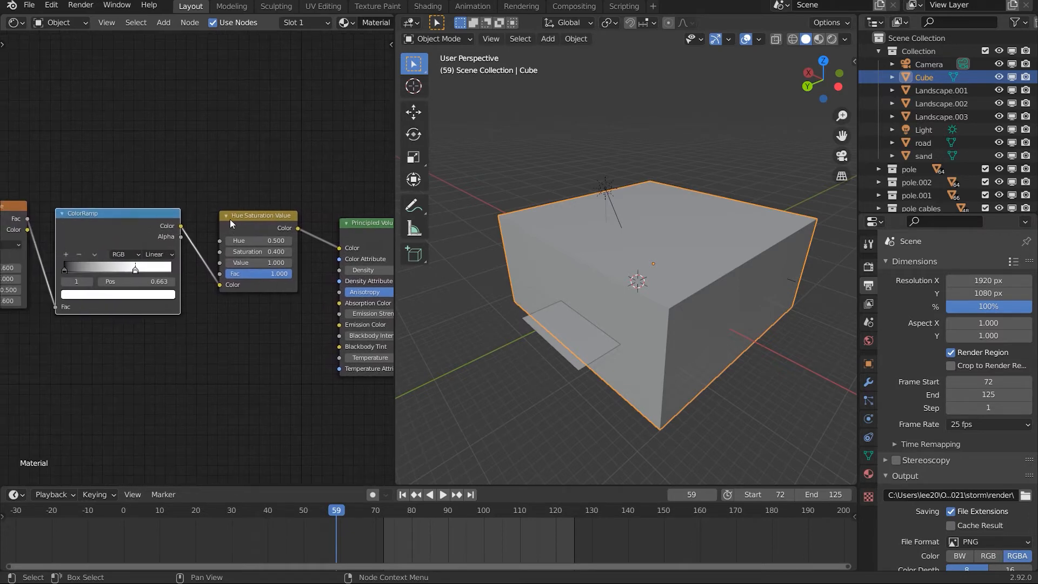
scroll(232, 252, "up", 2)
middle_click_drag(158, 276, 280, 276)
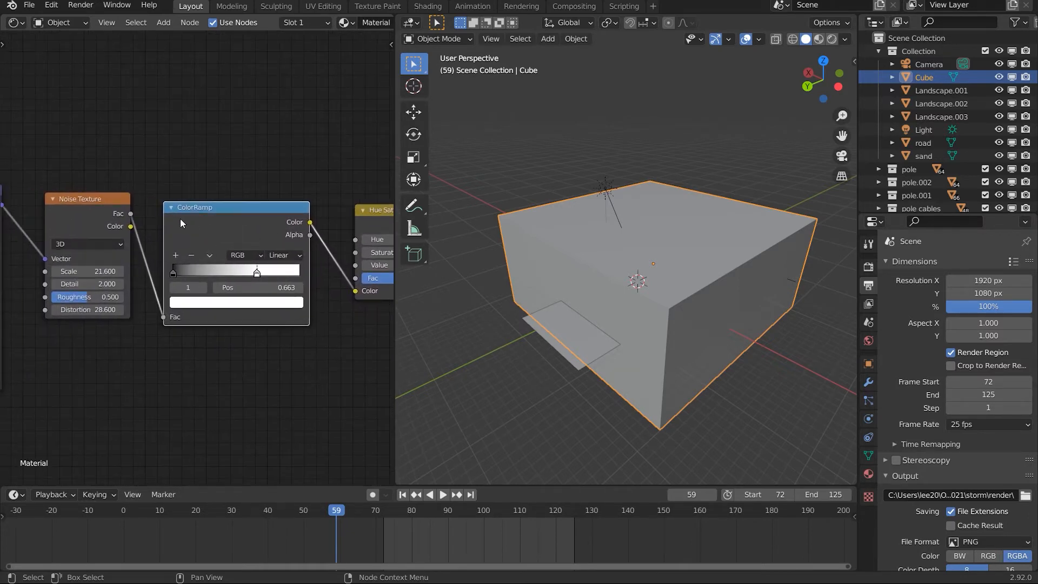
middle_click_drag(75, 225, 211, 217)
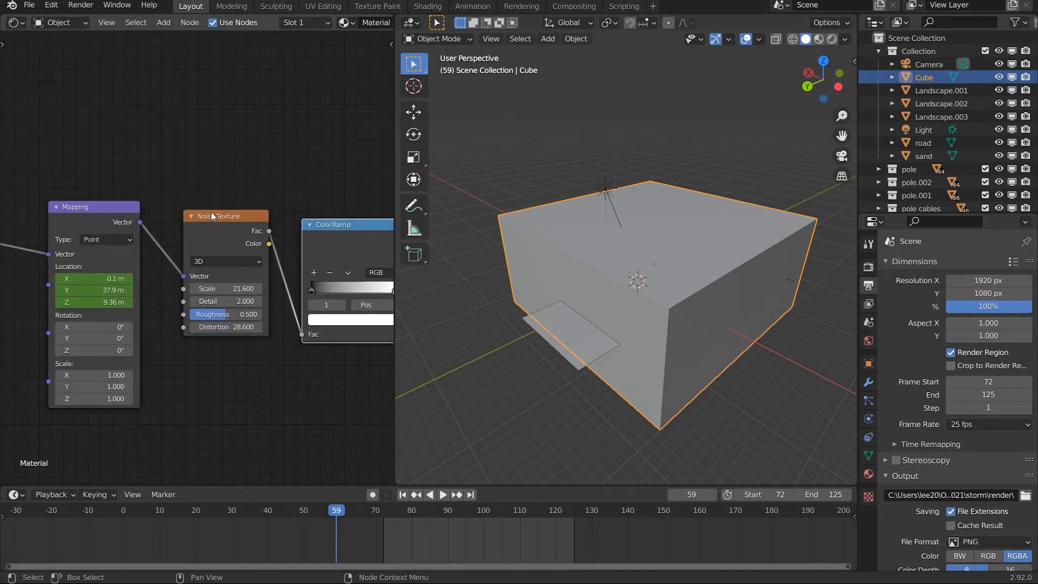
middle_click_drag(108, 241, 194, 247)
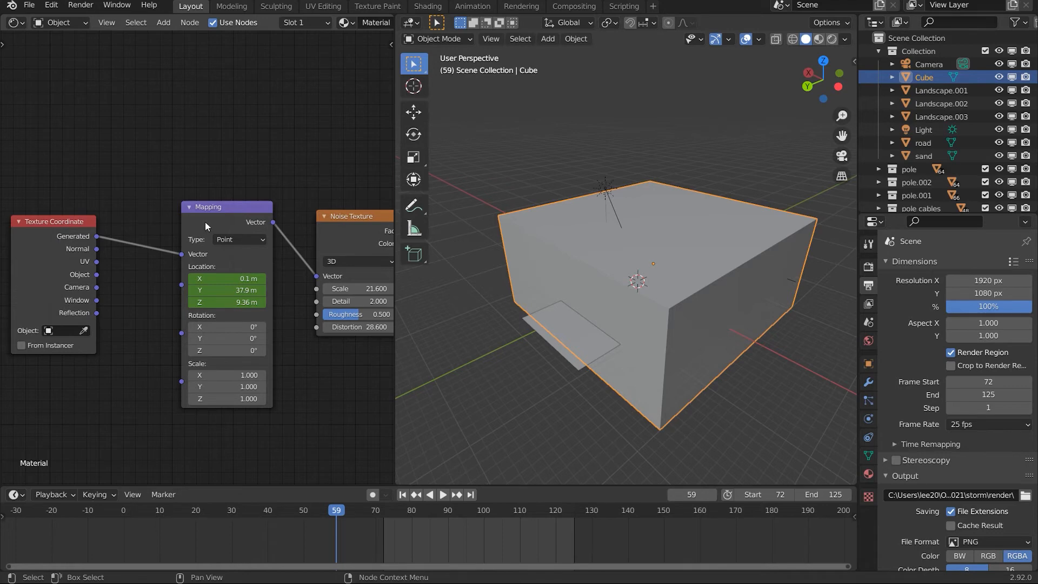
middle_click_drag(242, 259, 189, 237)
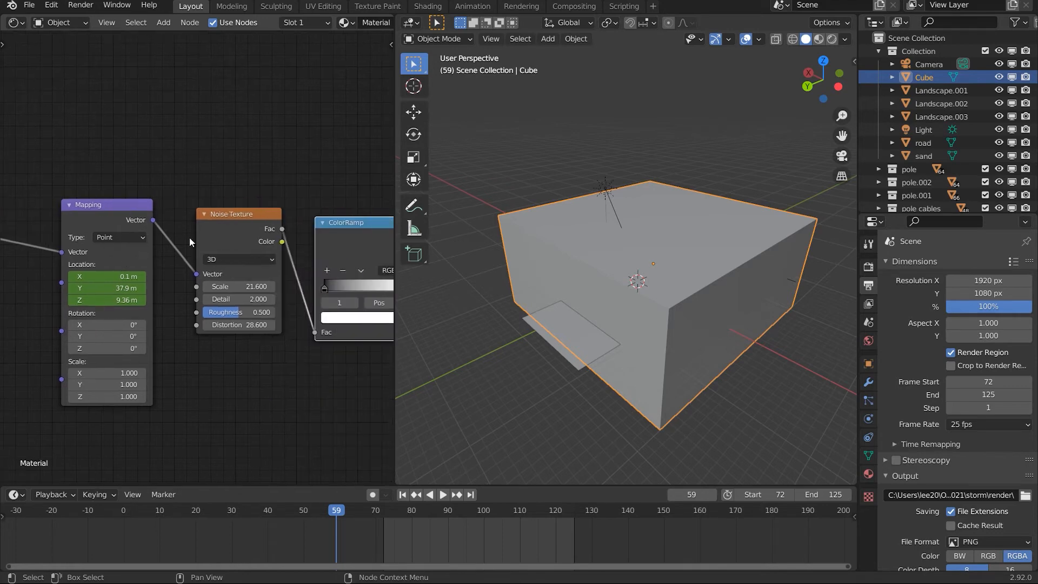
Deselect the Cube by selecting the cable object Vert.001, and view the scene inside the Cube through the camera
left_click(600, 326)
middle_click_drag(601, 326, 616, 281)
scroll(596, 294, "up", 8)
key("KP_0")
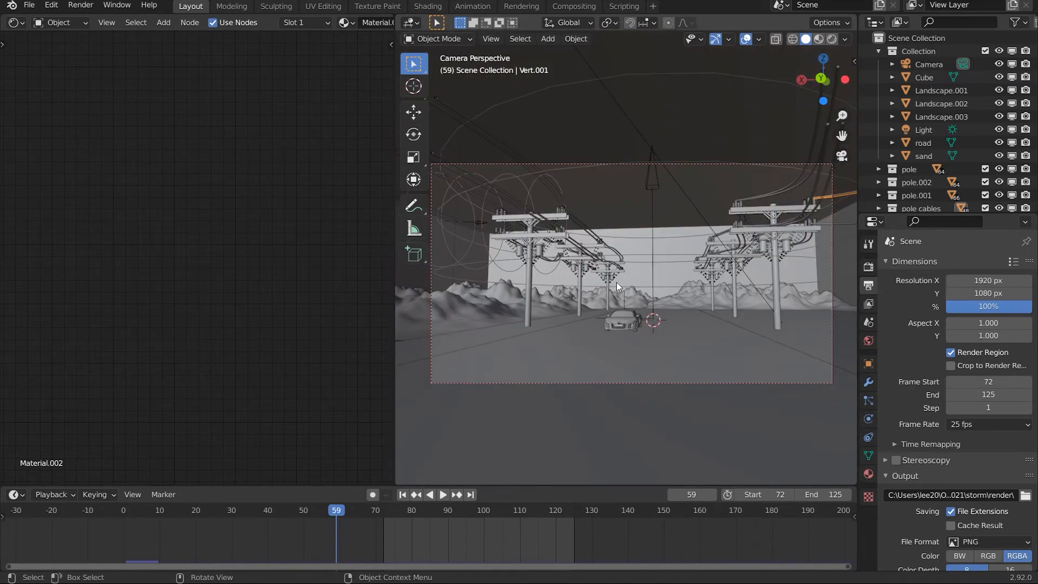
Preview the camera view in rendered shading, select the Cube and bring its Principled Volume node into view
left_click(831, 39)
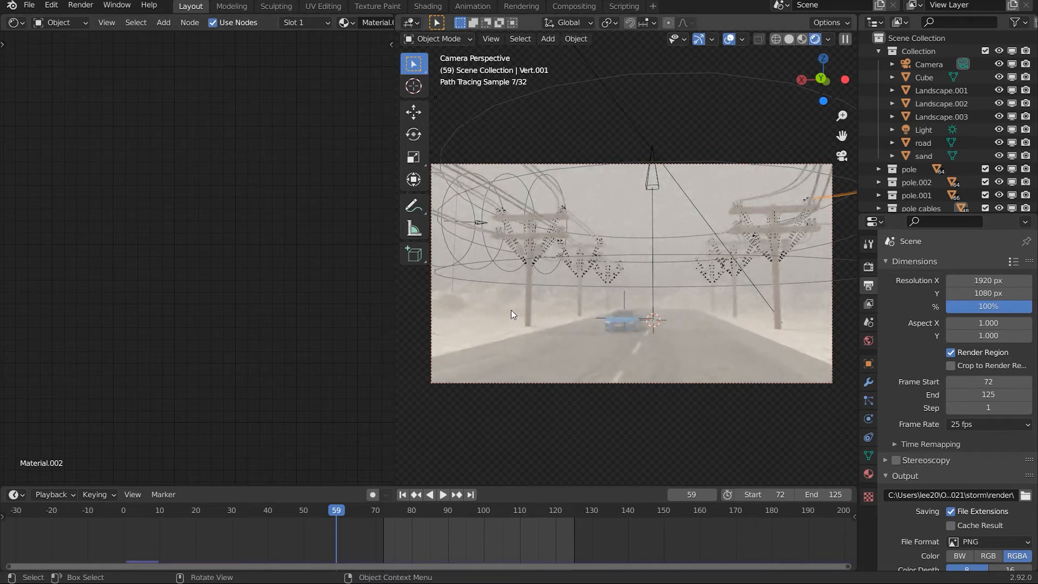
left_click(637, 206)
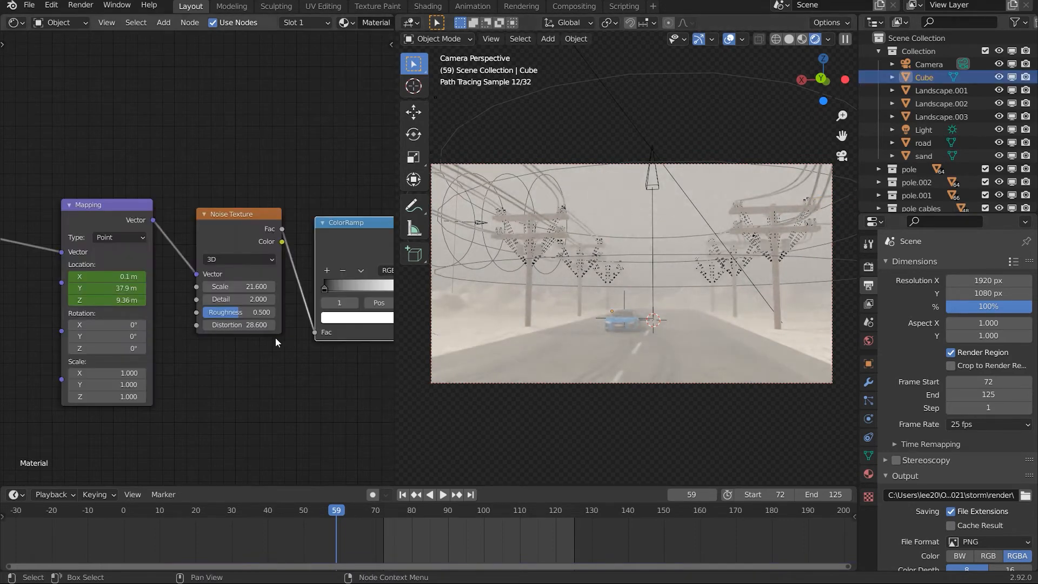
scroll(275, 337, "down", 4)
middle_click_drag(315, 335, 178, 326)
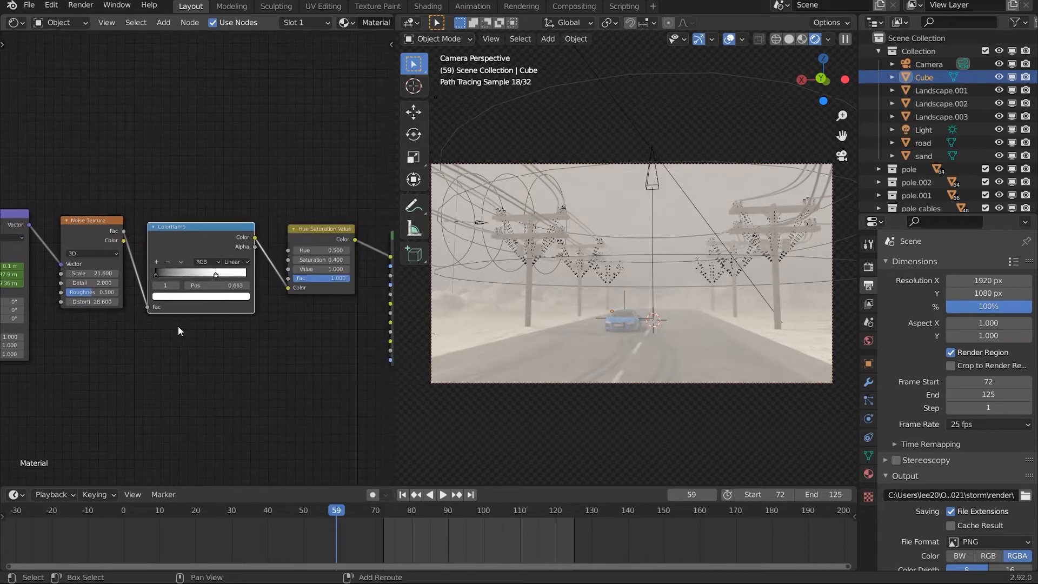
scroll(260, 325, "up", 3)
middle_click_drag(374, 343, 110, 324)
scroll(241, 306, "up", 3)
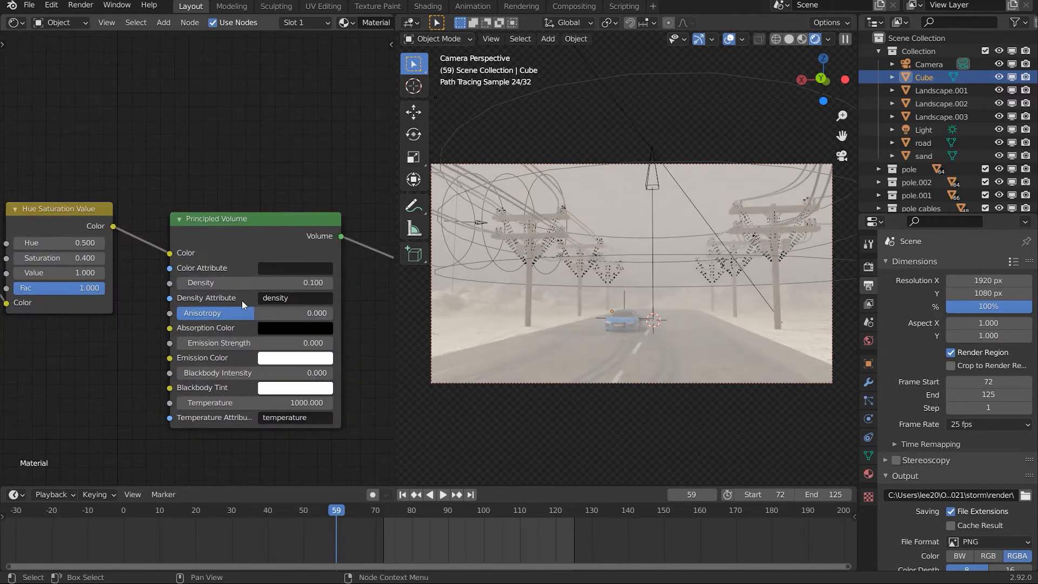
middle_click_drag(248, 280, 239, 280)
scroll(238, 280, "up", 2)
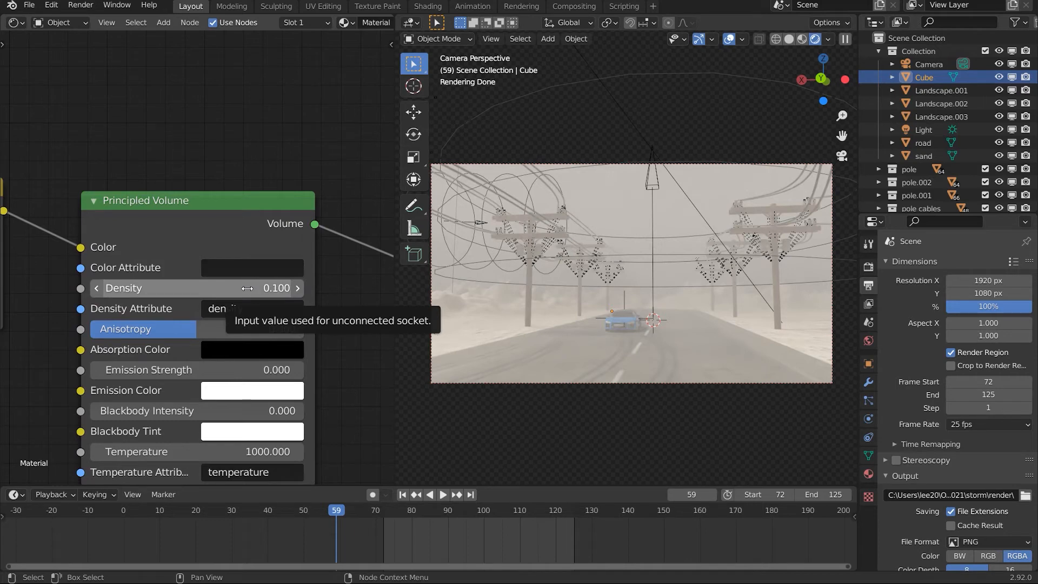
Set the Density of the Cube's Principled Volume to 0.8
left_click(247, 288)
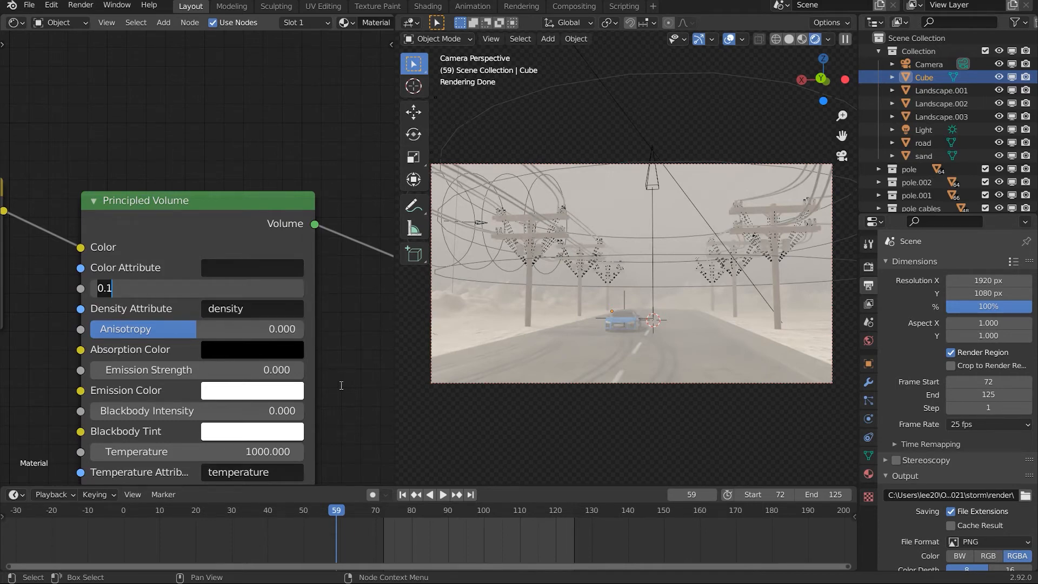
type(".8")
key("Return")
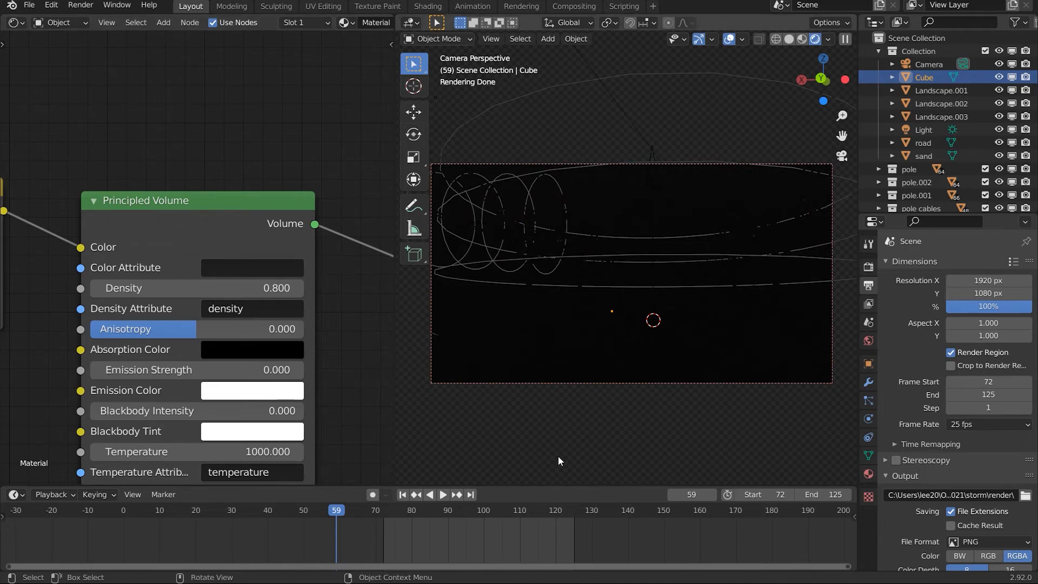
Reselect the Cube, lower its Principled Volume Density to 0.2 and view the fog through the camera
left_click(579, 413)
middle_click_drag(578, 413, 223, 351)
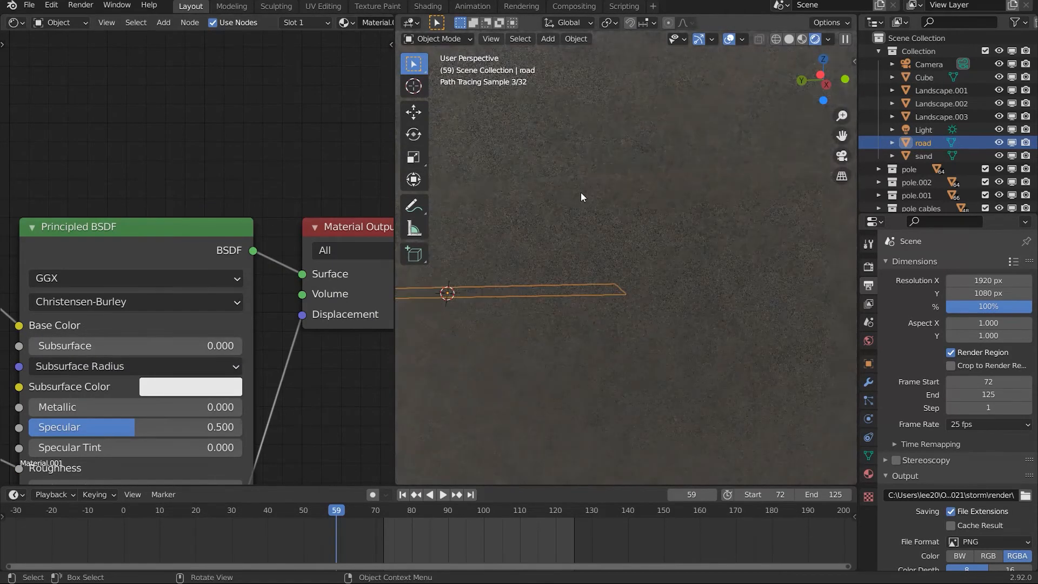
left_click(682, 239)
left_click(287, 288)
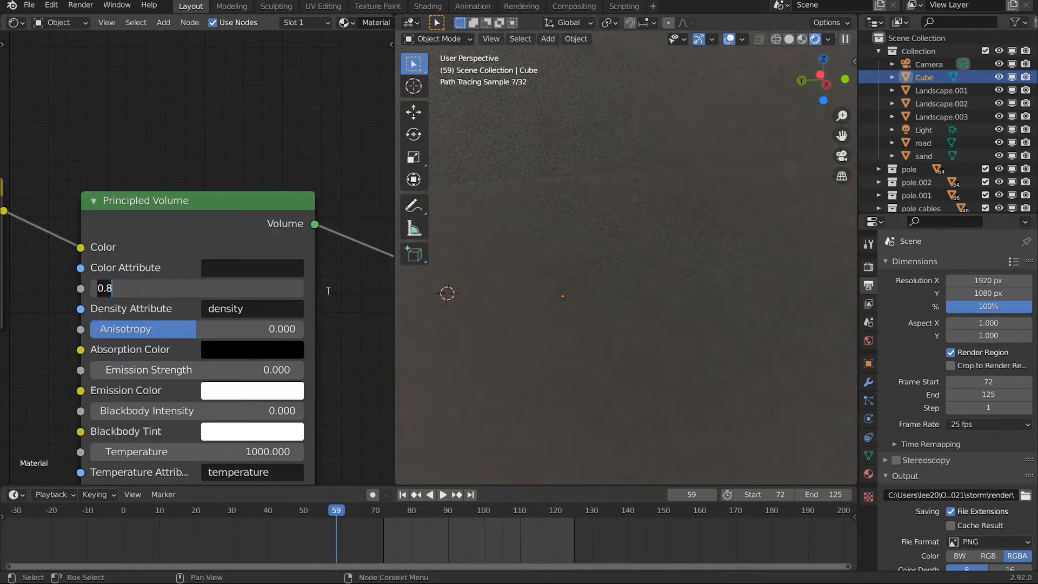
type("0.2")
key("Return")
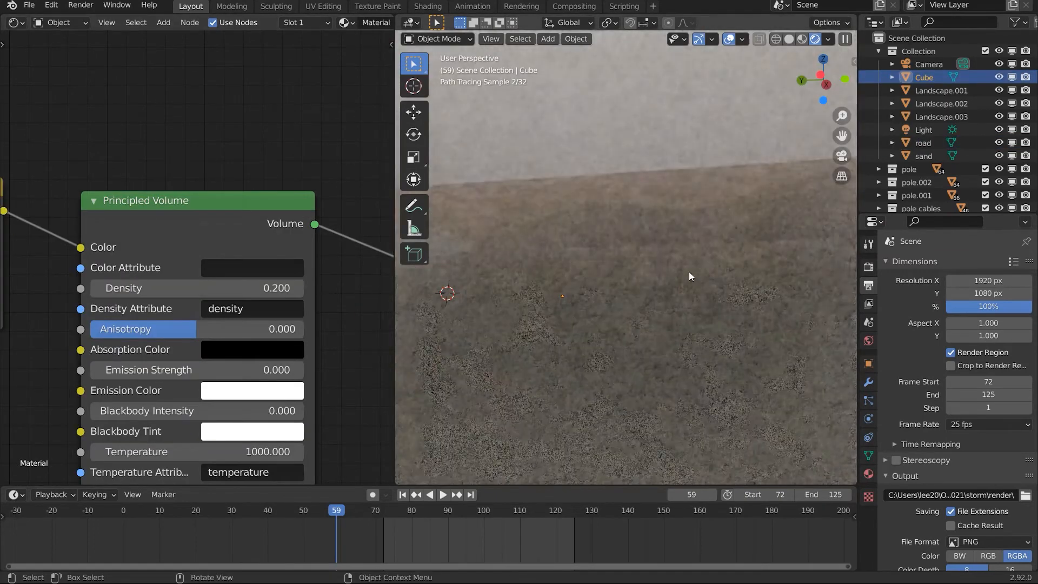
middle_click_drag(688, 271, 663, 261)
key("KP_0")
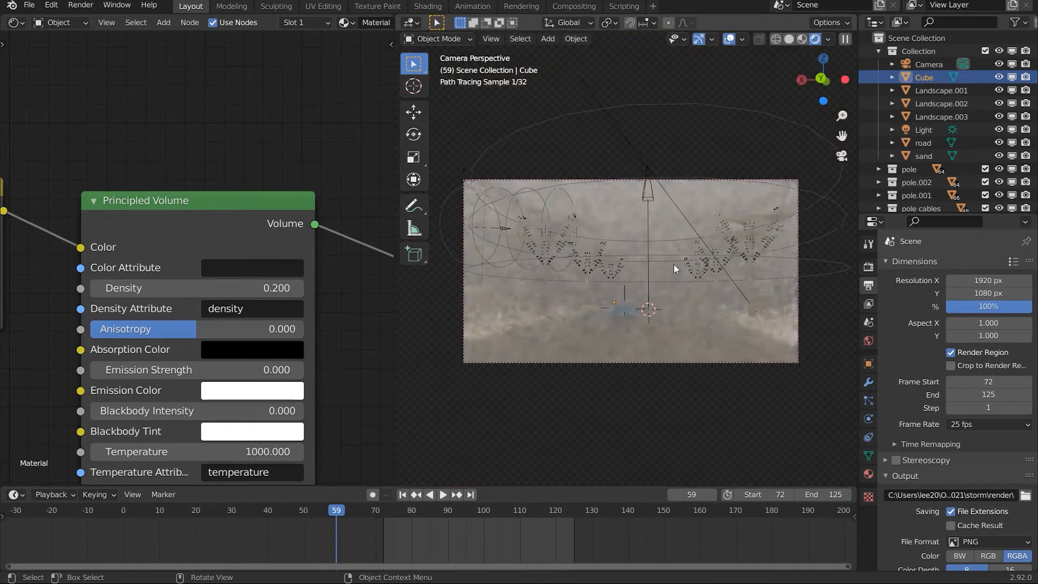
scroll(689, 288, "up", 1)
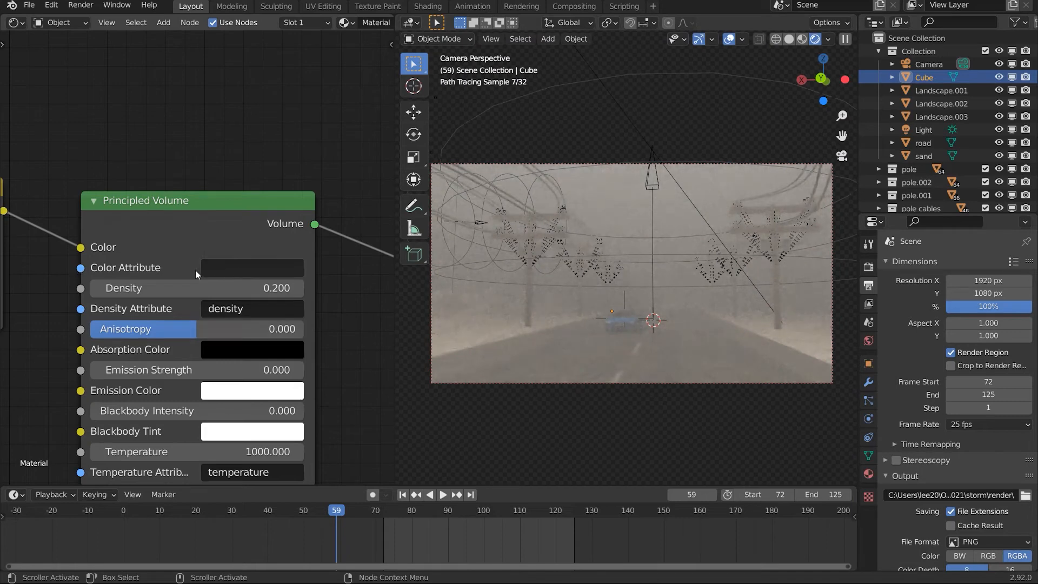
Set the Density of the Cube's Principled Volume to 0.1
middle_click_drag(110, 256, 149, 233)
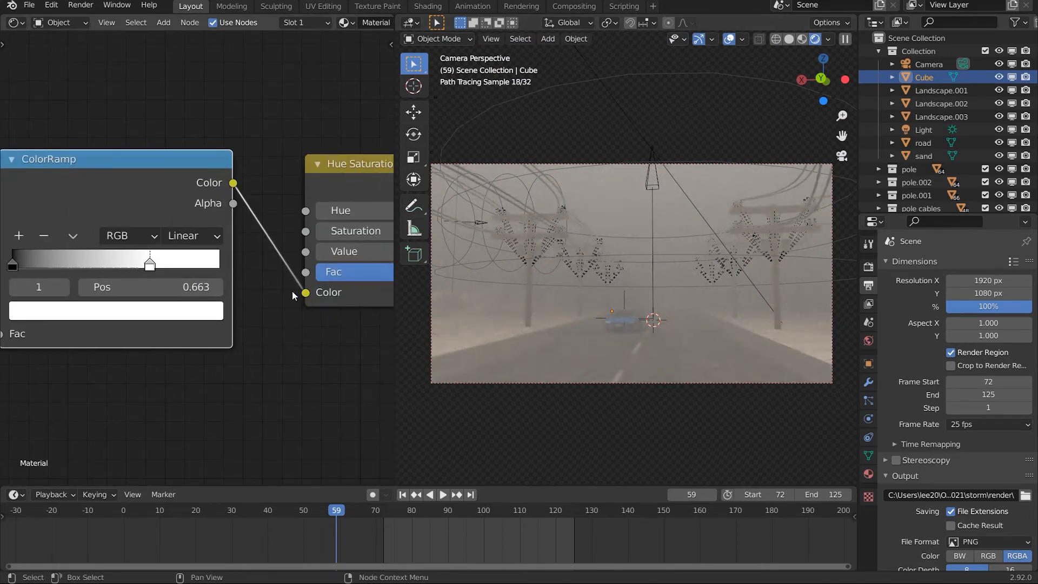
middle_click_drag(354, 317, 107, 307)
left_click(232, 304)
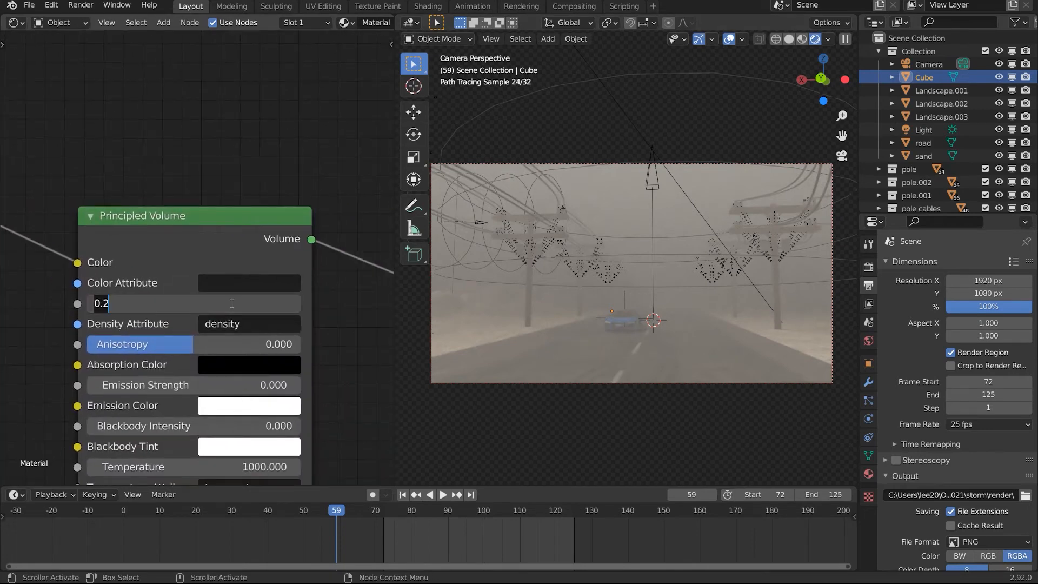
type(".1")
key("Return")
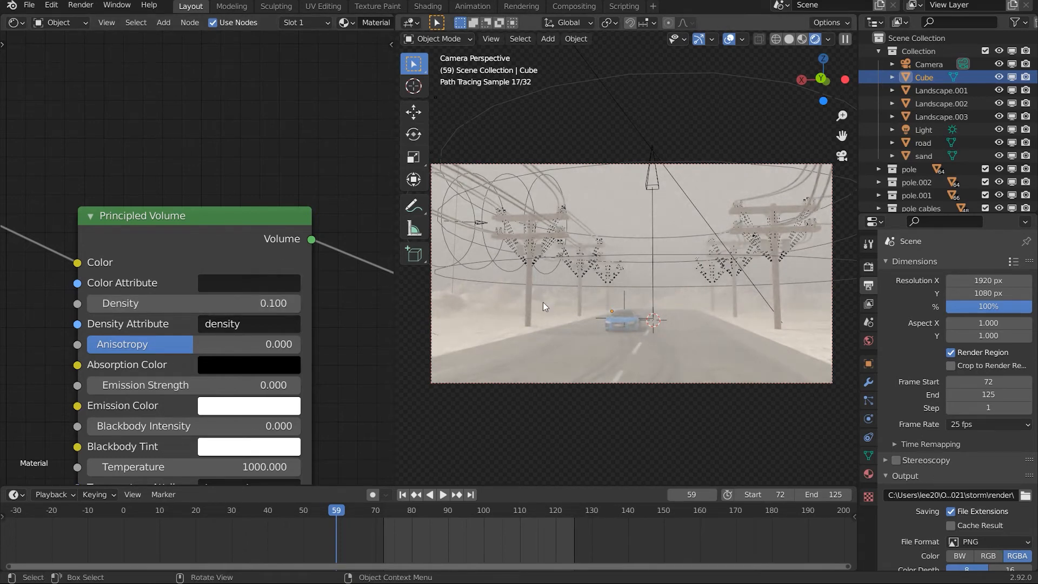
scroll(294, 361, "down", 6)
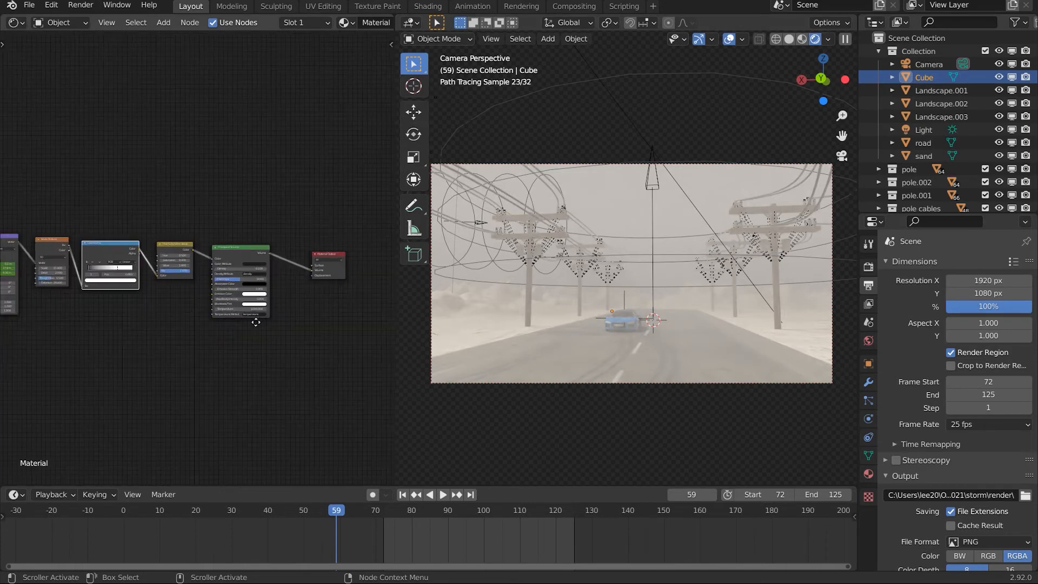
middle_click_drag(256, 322, 322, 329)
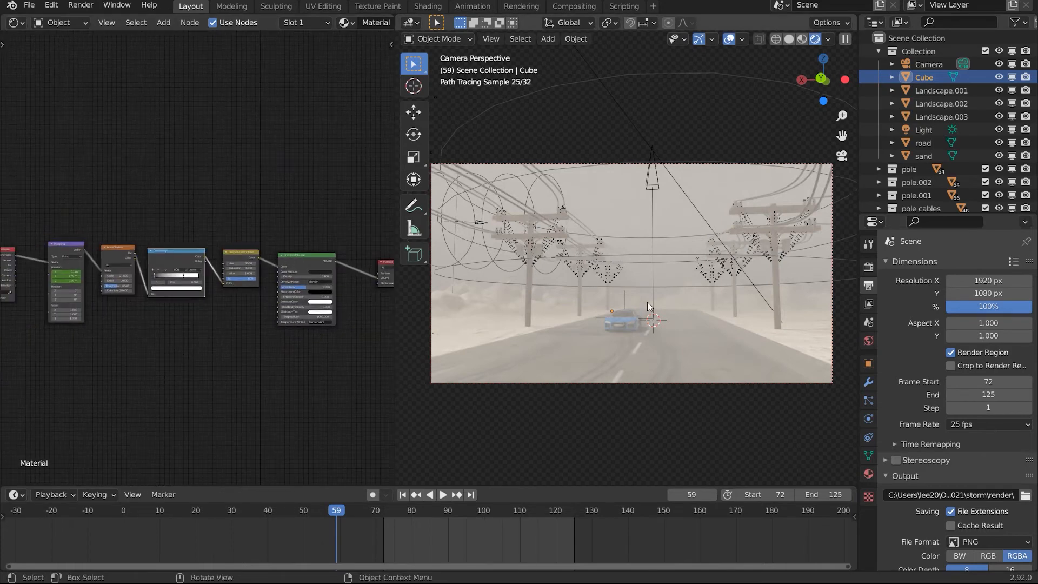
Hide the Cube and merge the Shader Editor area back into a single solid-shaded 3D viewport showing the poles and wind fields
left_click(999, 77)
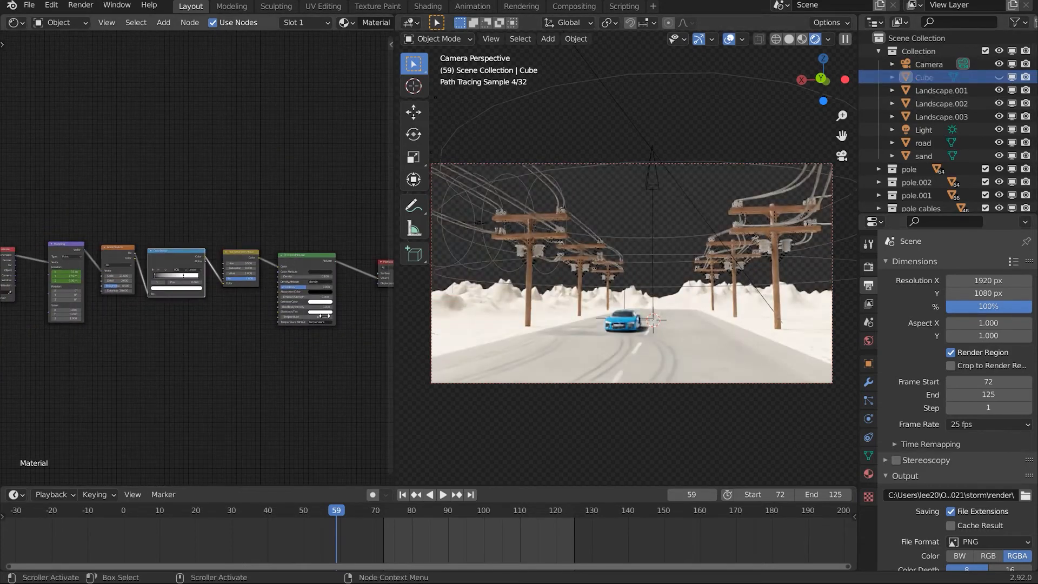
left_click_drag(397, 15, 55, 125)
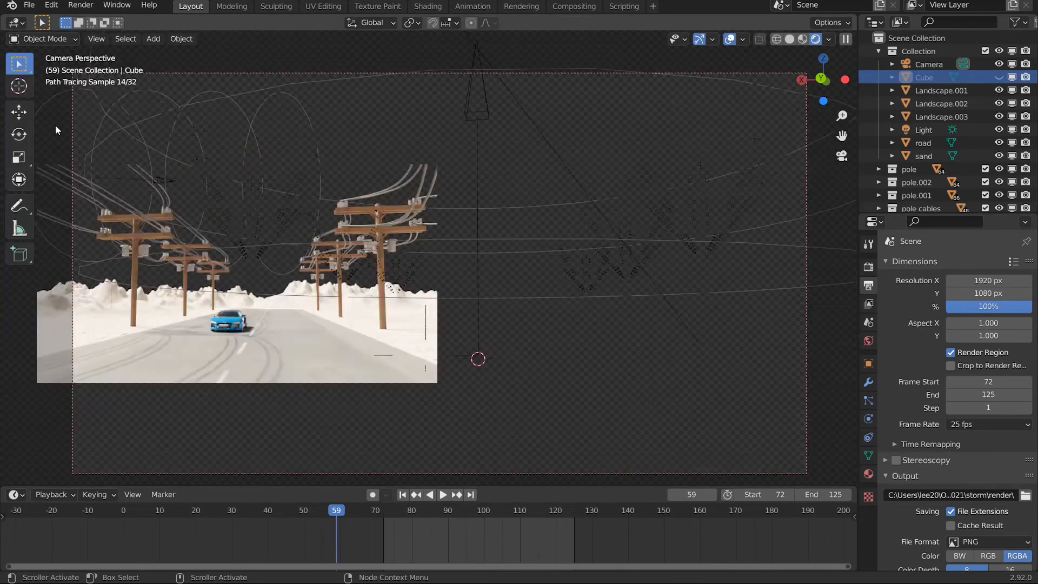
scroll(589, 245, "down", 2)
middle_click_drag(590, 246, 529, 268)
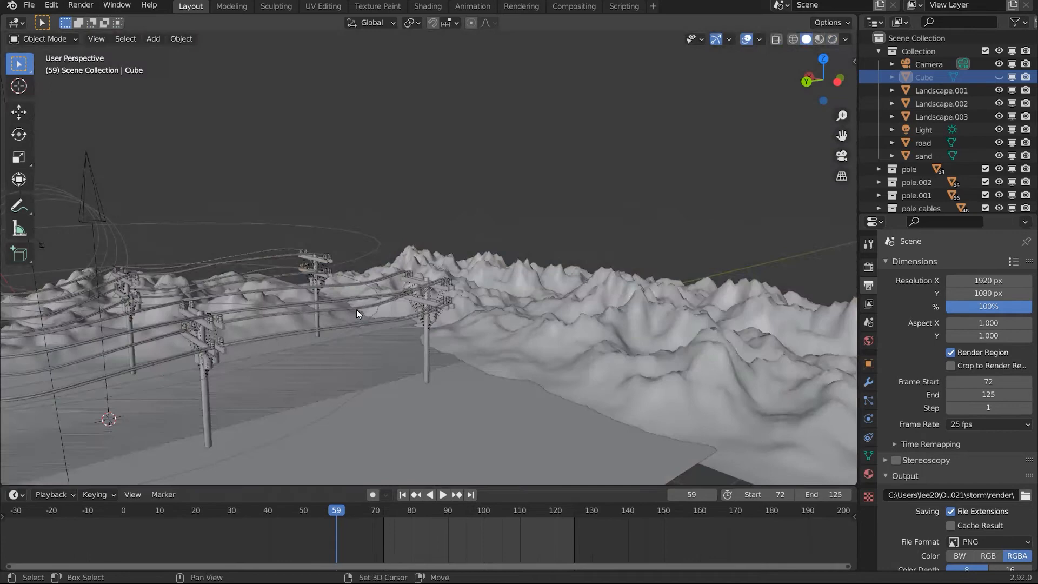
middle_click_drag(356, 309, 551, 259, "shift")
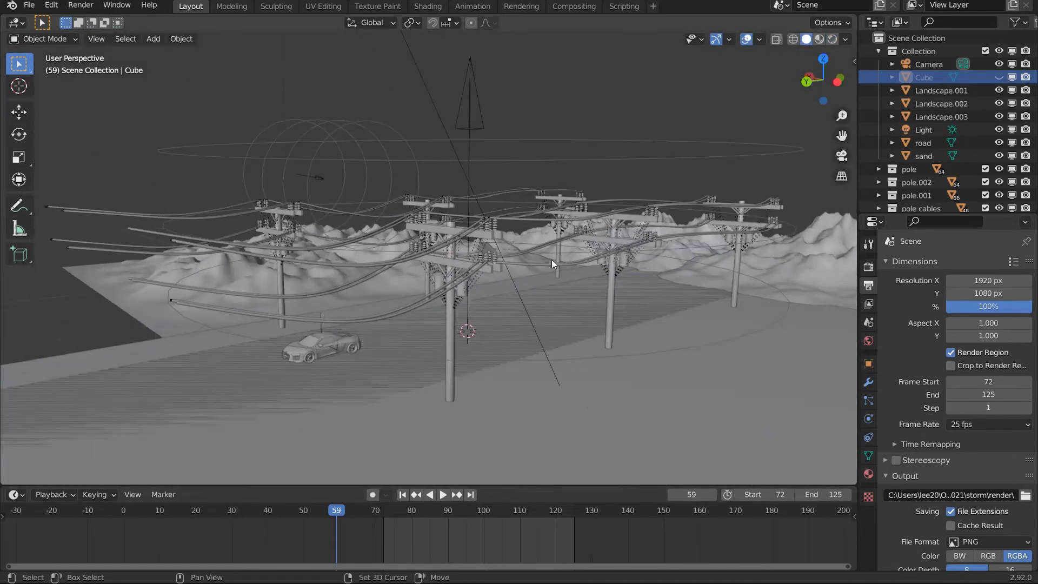
scroll(552, 259, "down", 2)
middle_click_drag(491, 273, 510, 285)
scroll(467, 258, "up", 3)
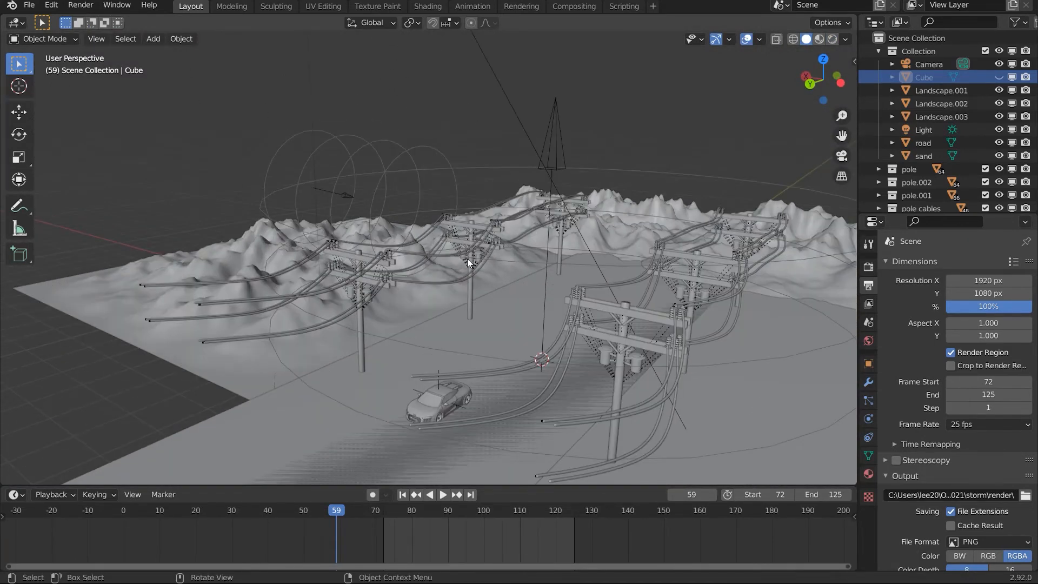
Select the upward-pointing wind force field and show its Strength curve in a maximized Graph Editor at frame 79
left_click(550, 160)
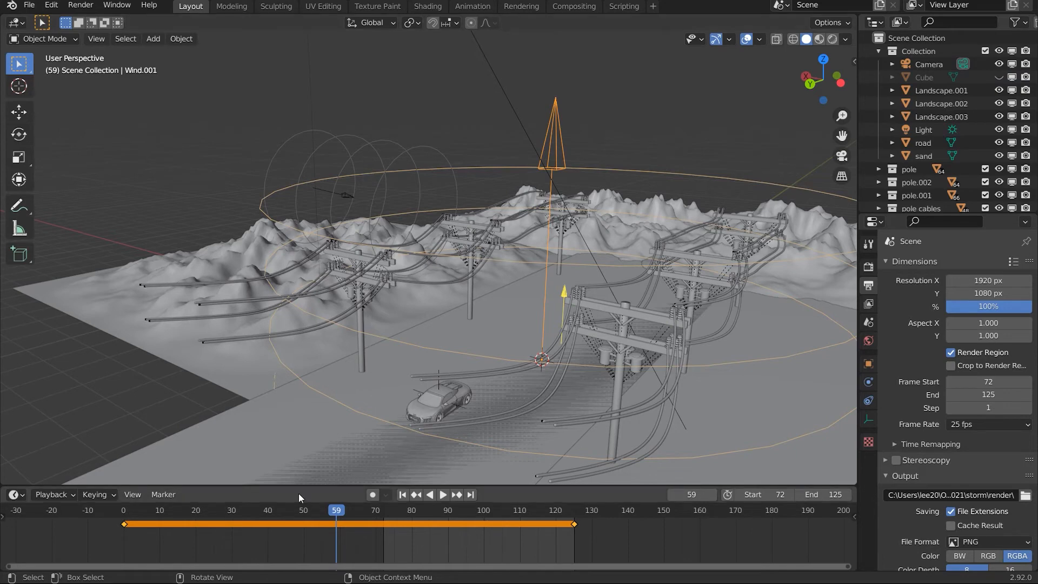
left_click_drag(277, 482, 278, 300)
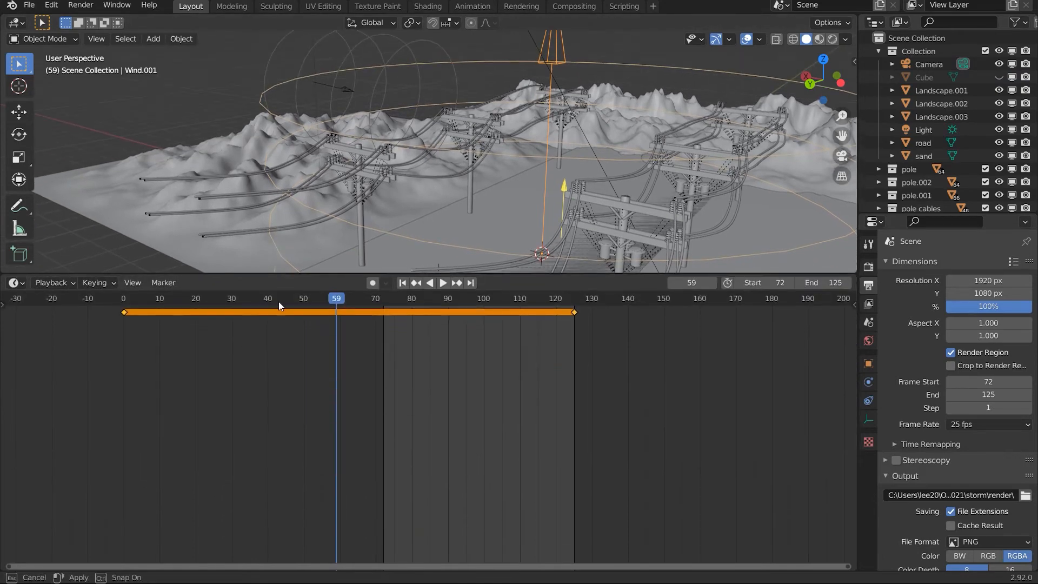
key("ctrl+space")
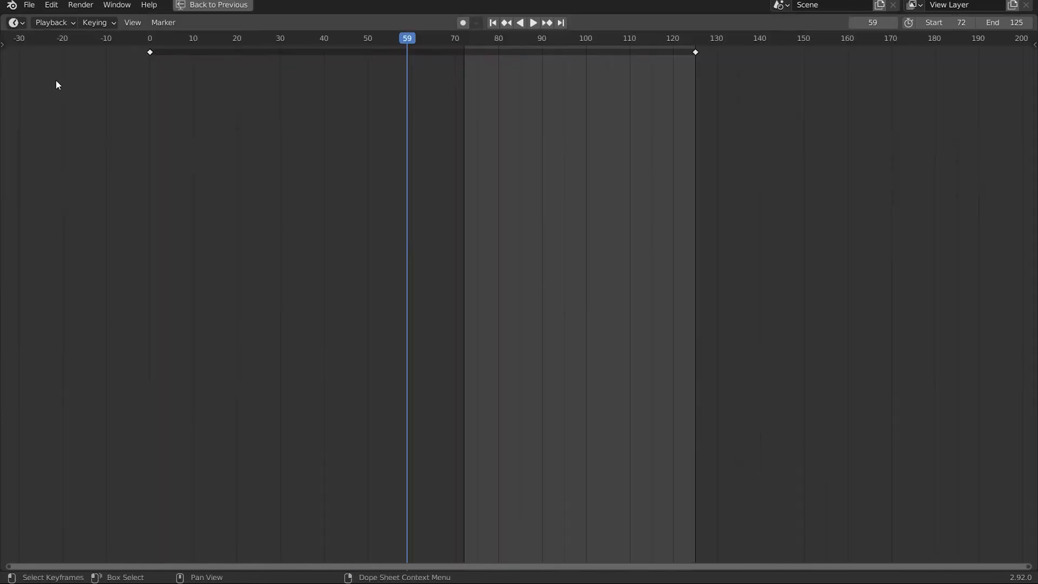
left_click(17, 23)
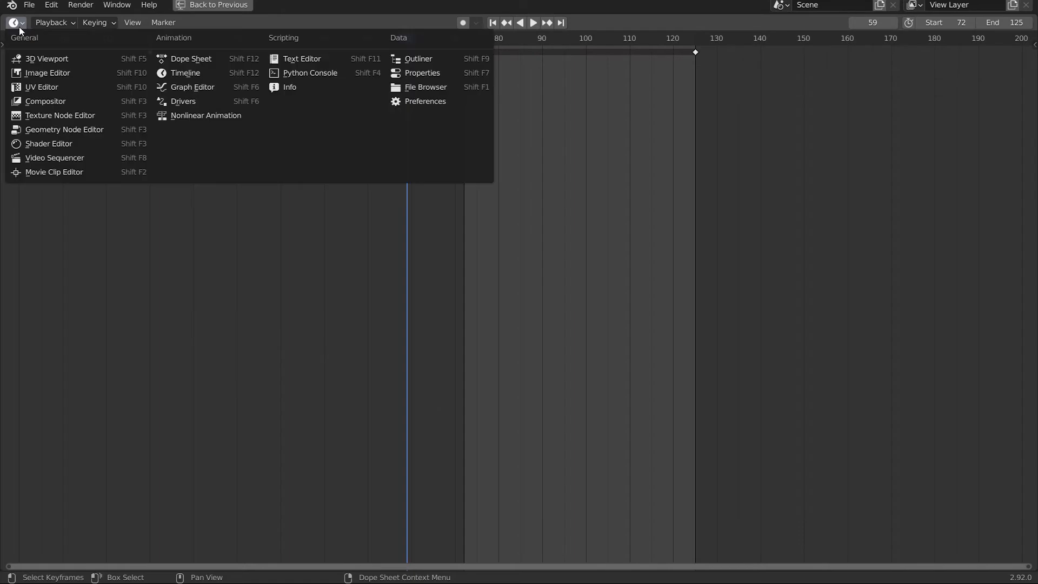
left_click(189, 88)
scroll(460, 270, "down", 5)
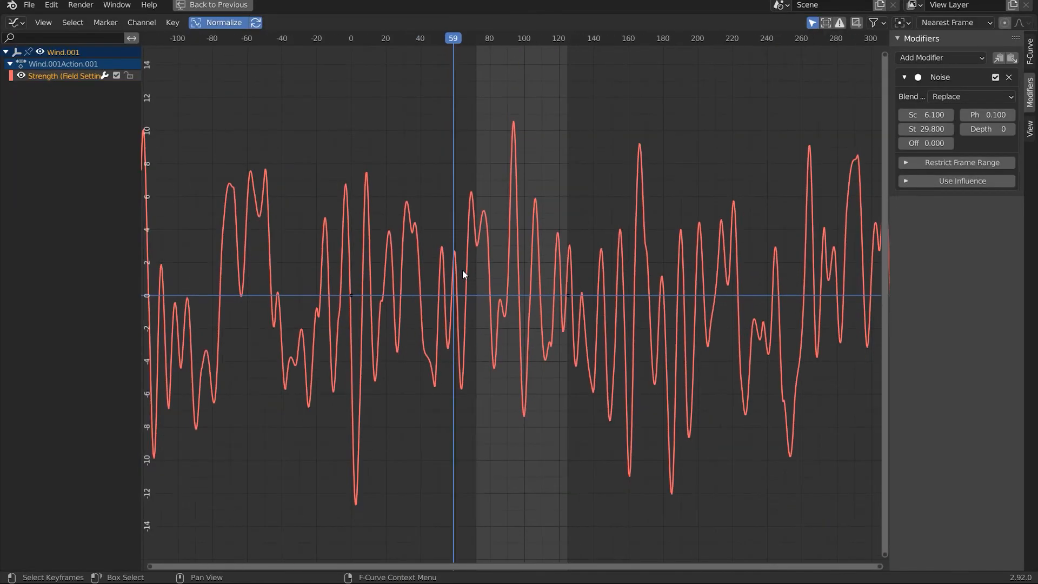
scroll(462, 270, "up", 2)
left_click_drag(431, 42, 476, 42)
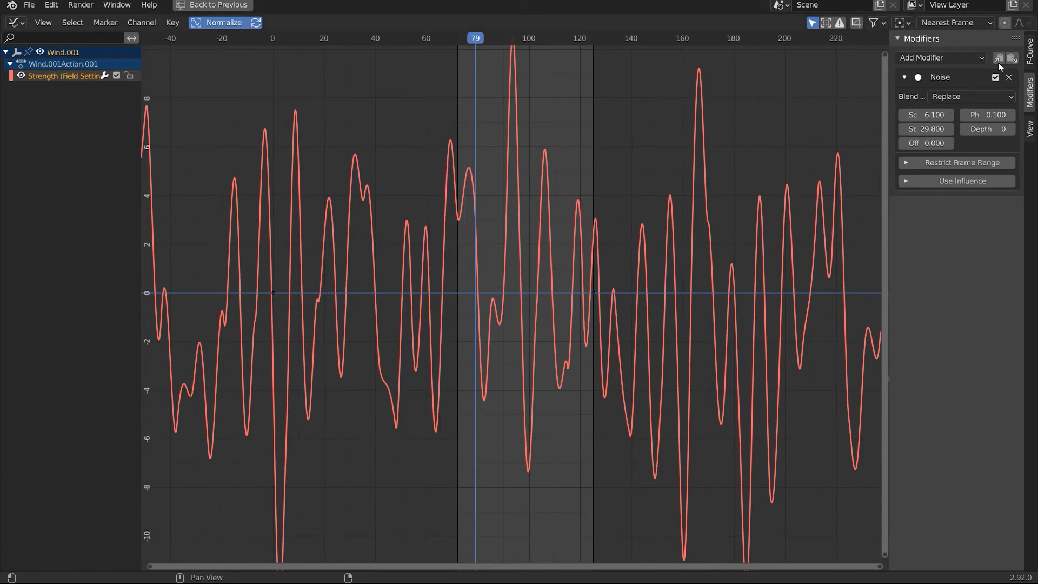
Try different scale, phase and strength values on the wind curve's Noise modifier and undo the changes
left_click(953, 98)
left_click(952, 98)
mouse_move(926, 114)
left_mouse_down()
mouse_move(971, 114)
mouse_move(919, 115)
left_mouse_up()
left_click_drag(987, 114, 1013, 115)
key("ctrl+z")
left_click_drag(935, 130, 946, 130)
key("ctrl+z")
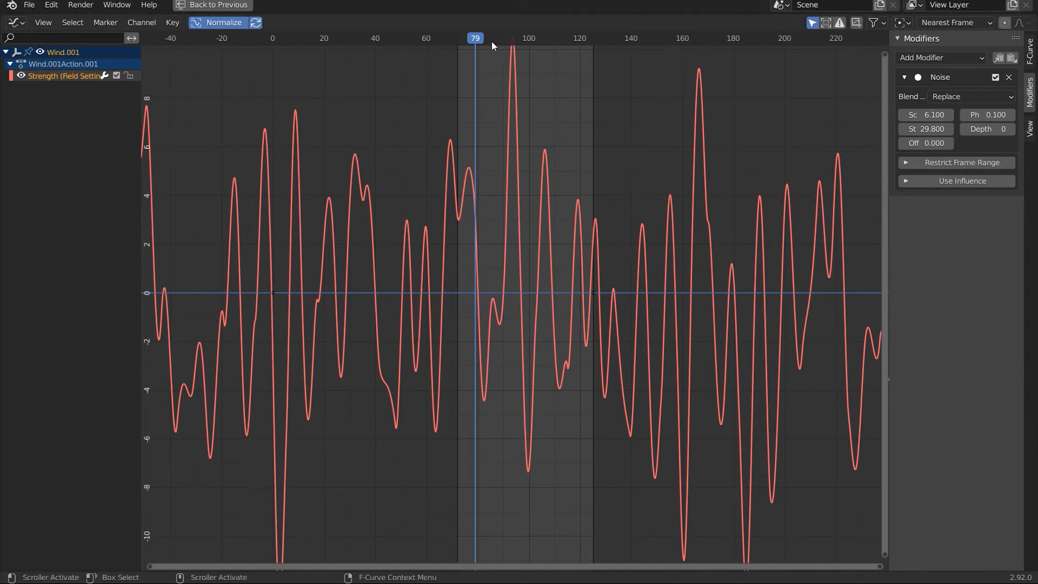
Go to frame 101 and restore the full layout with the viewport above the Graph Editor to view the cables
left_click_drag(491, 41, 533, 51)
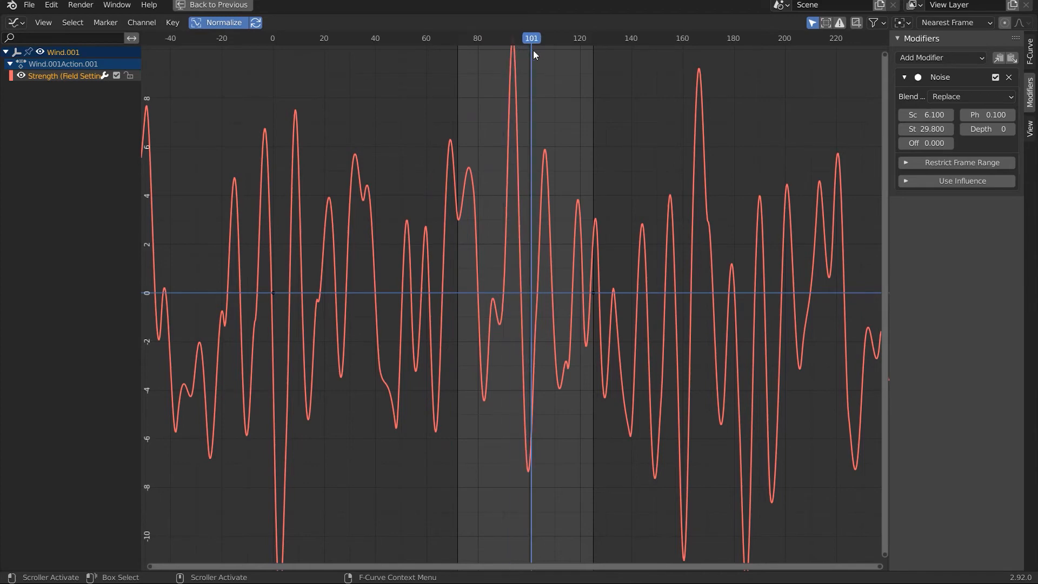
key("ctrl+space")
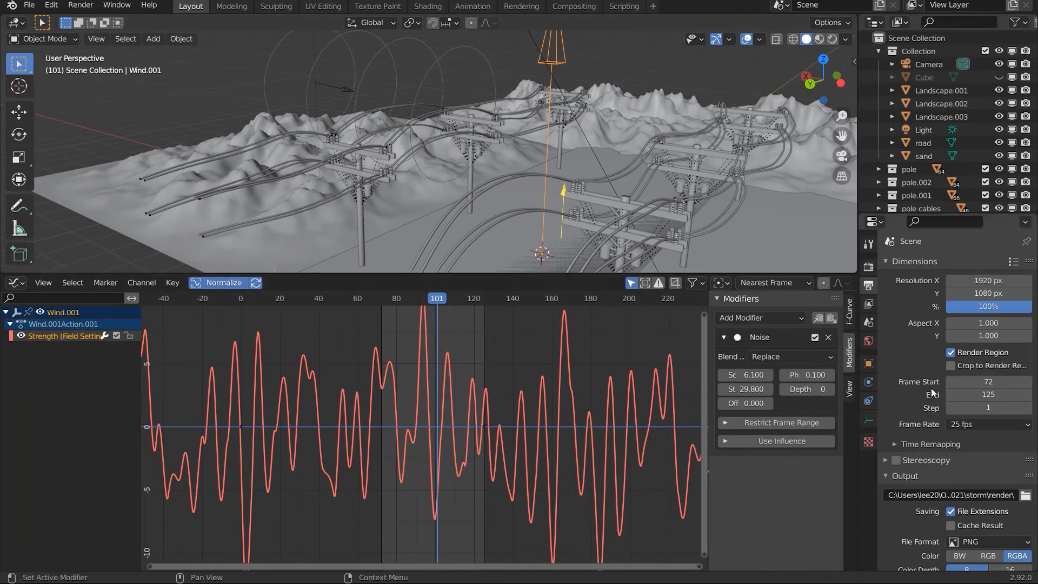
middle_click_drag(530, 183, 508, 165)
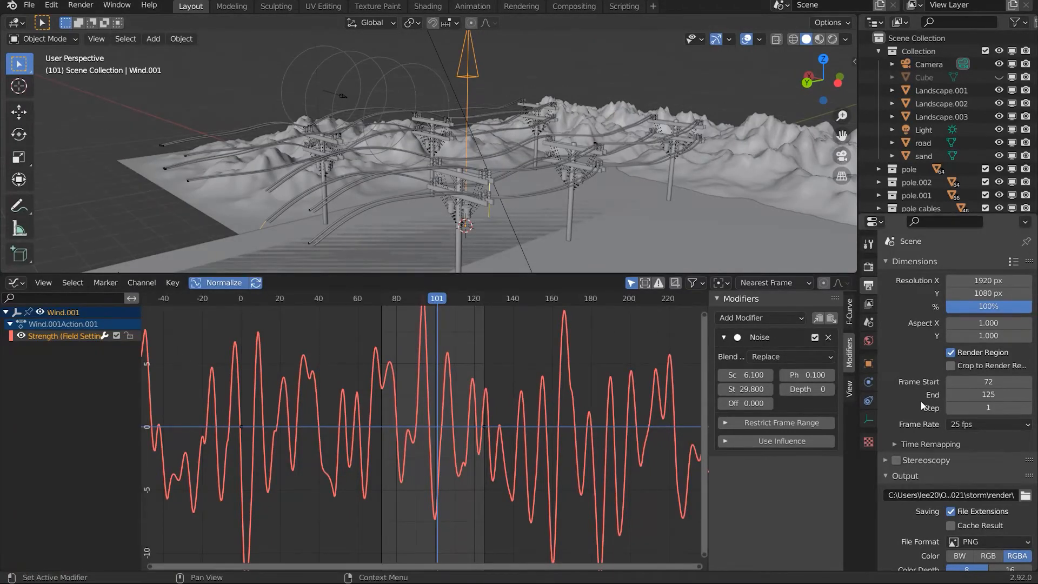
Show the wind field's physics settings and scrub to frame 124 to examine how its Strength drives the cables
scroll(914, 389, "down", 4)
left_click(868, 381)
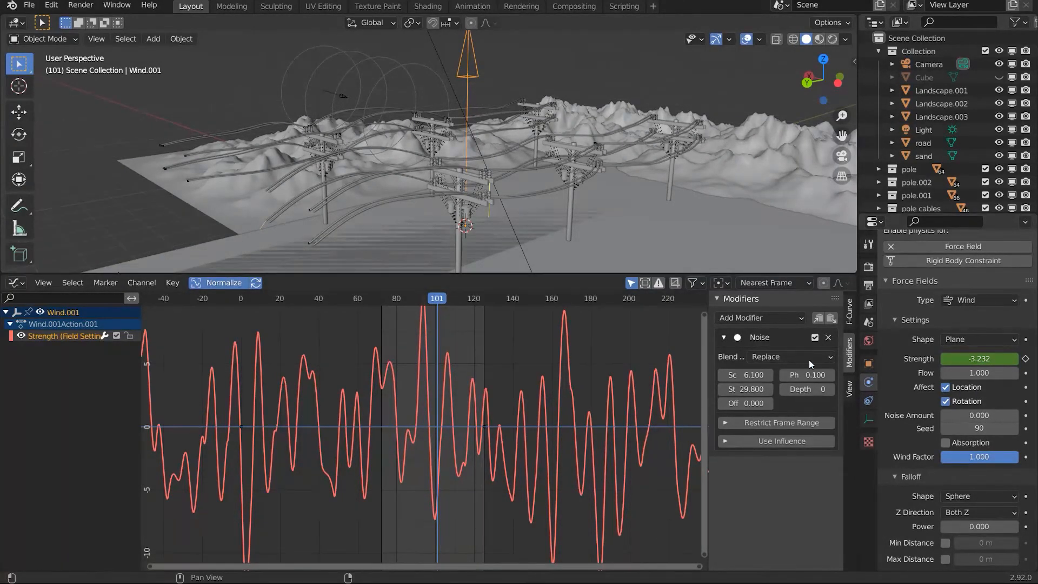
left_click_drag(431, 299, 480, 313)
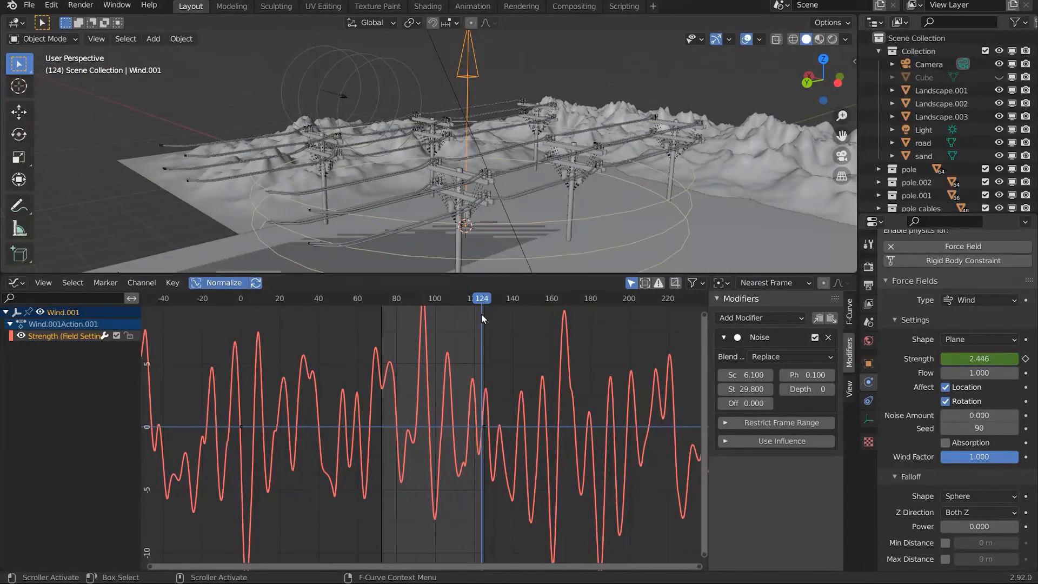
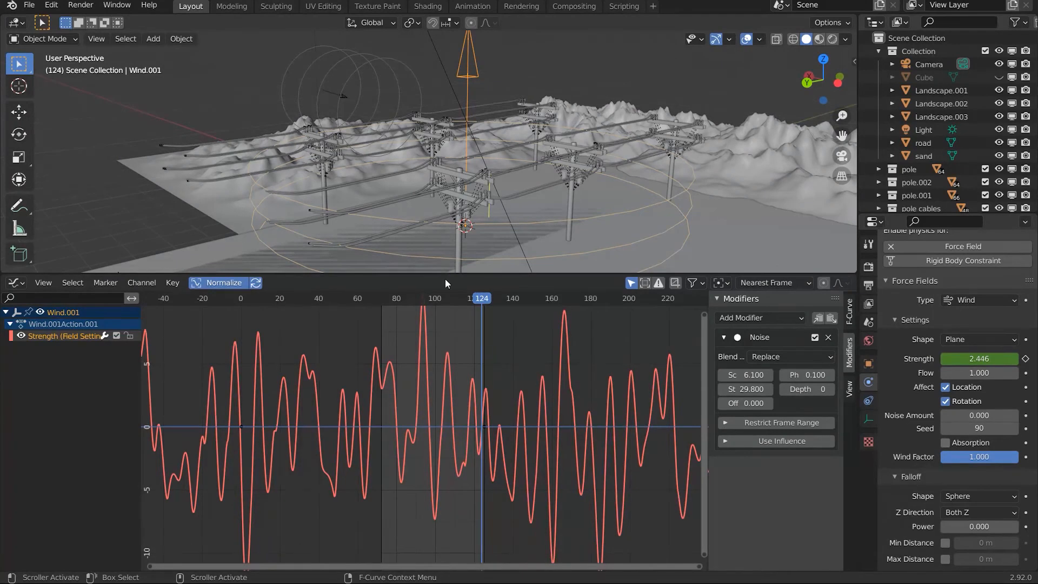
Select the sideways-pointing wind force field and show its Strength curve with the poles, cables and car in view
left_click(335, 93)
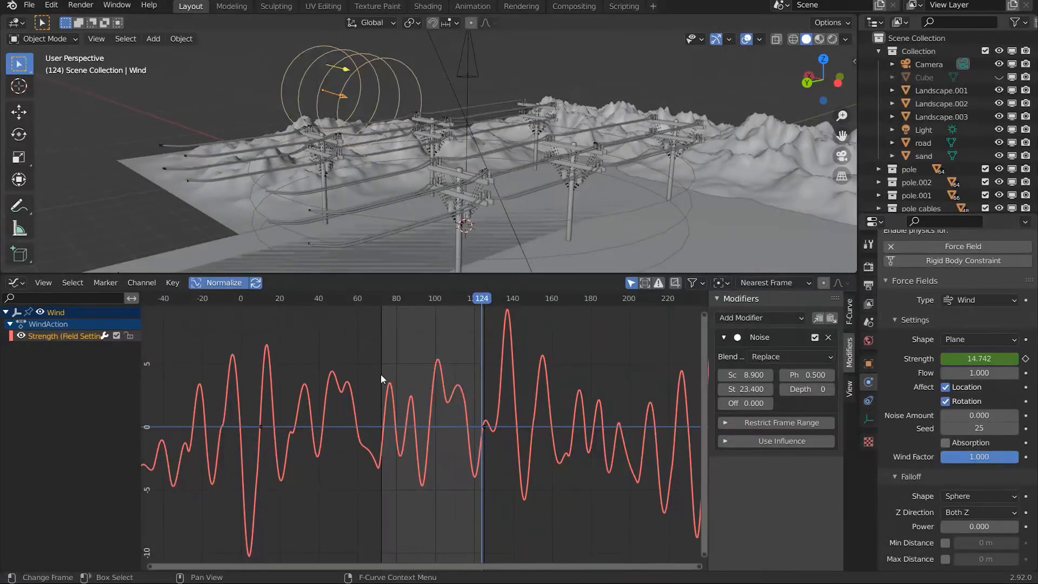
middle_click_drag(303, 174, 398, 75)
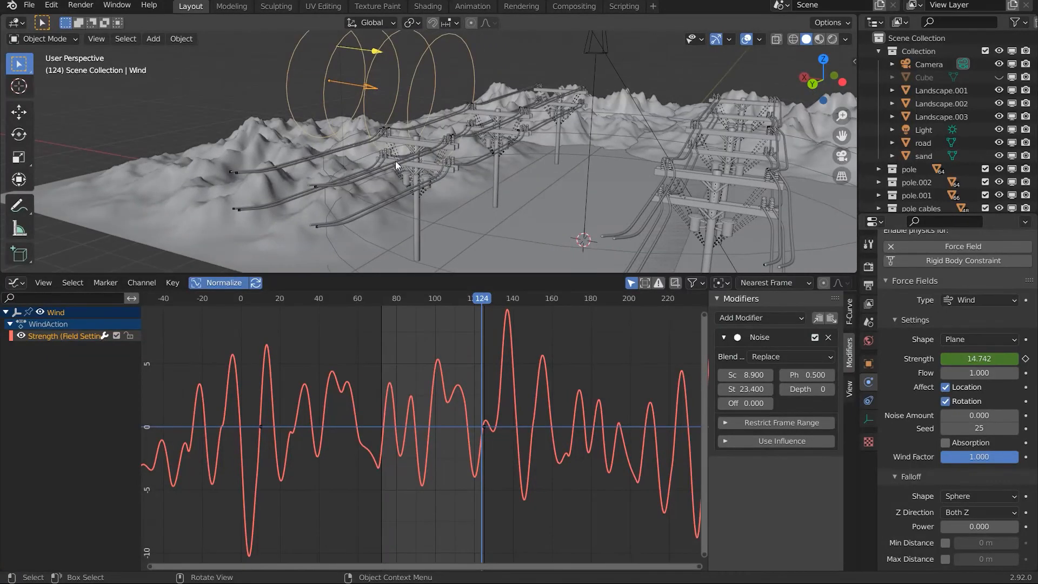
scroll(415, 161, "up", 3)
scroll(483, 143, "down", 3)
middle_click_drag(485, 174, 516, 136, "shift")
scroll(517, 138, "down", 3)
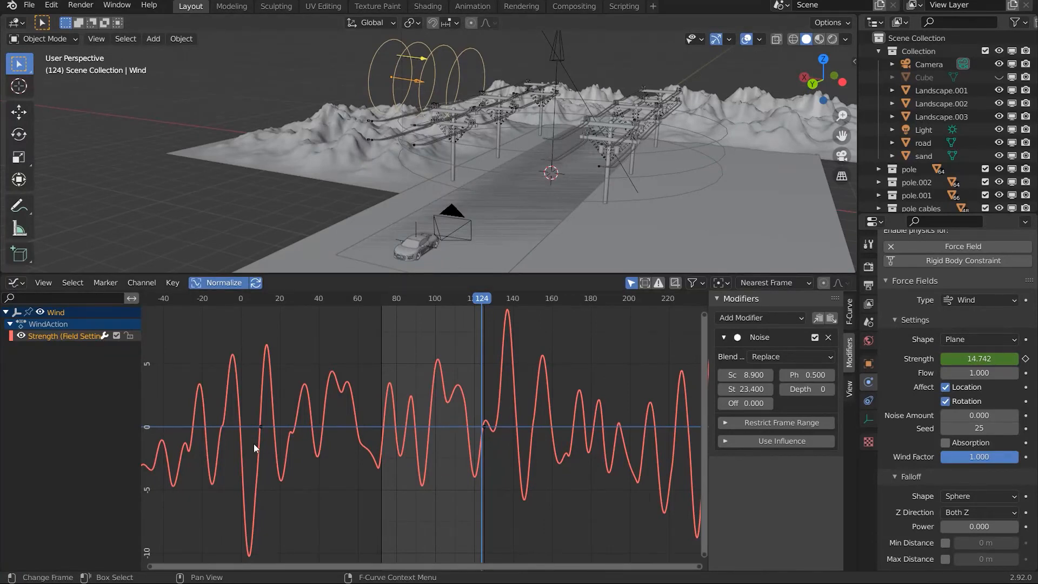
Deselect the Strength curve, enlarge the viewport slightly and switch the Graph Editor area to a Timeline
left_click(355, 308)
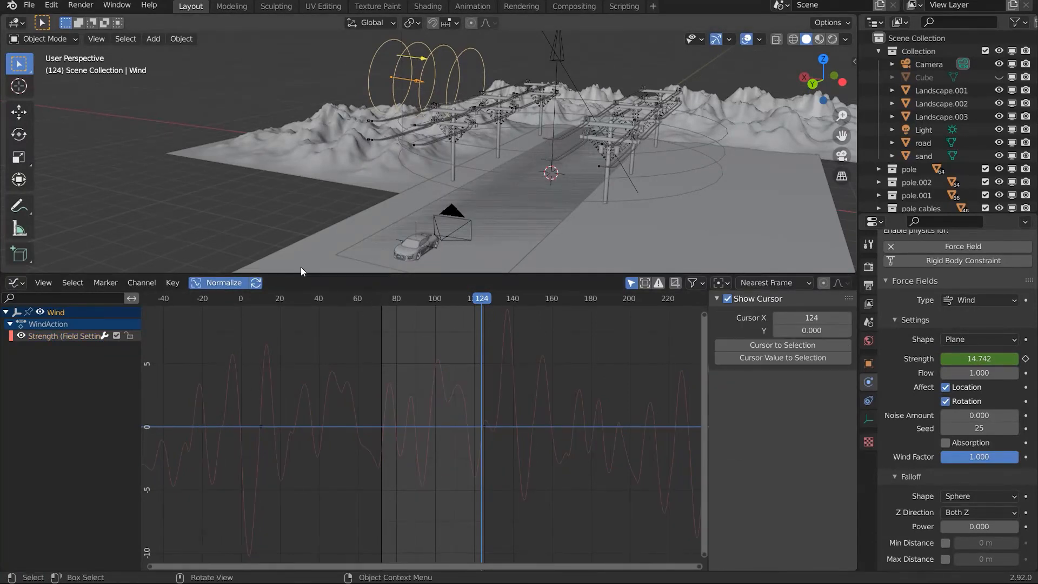
left_click_drag(301, 273, 302, 313)
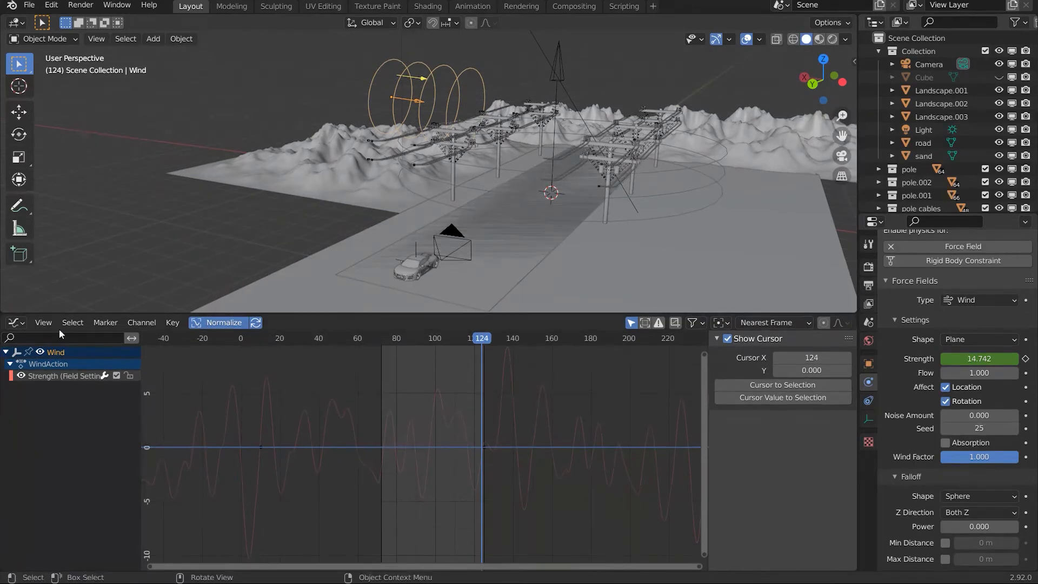
left_click(16, 323)
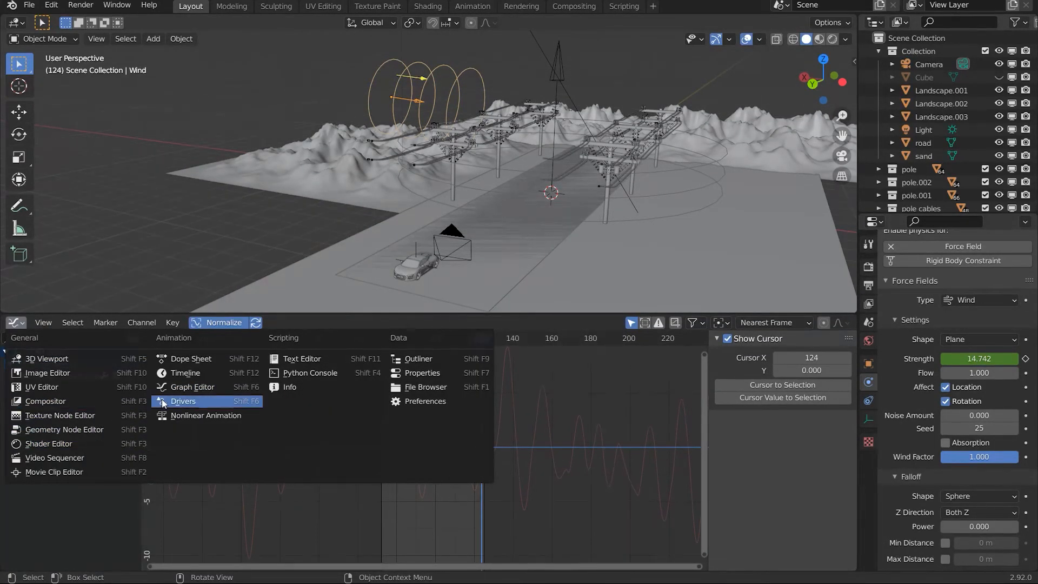
left_click(183, 374)
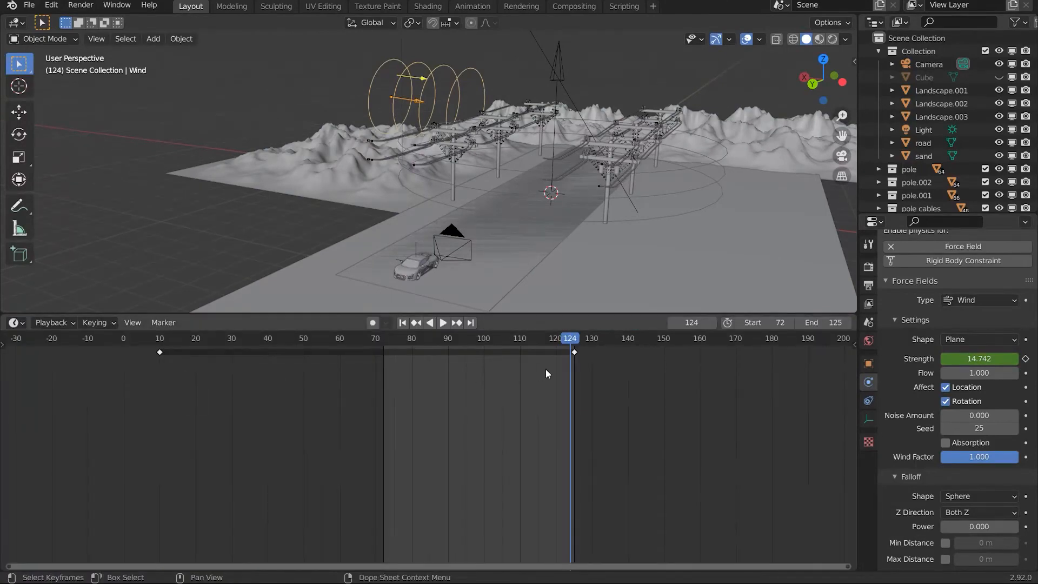
Select the car's controlling empty to show its animation keyframes in the timeline
scroll(426, 230, "up", 8)
middle_click_drag(426, 231, 480, 158, "shift")
scroll(481, 158, "down", 6)
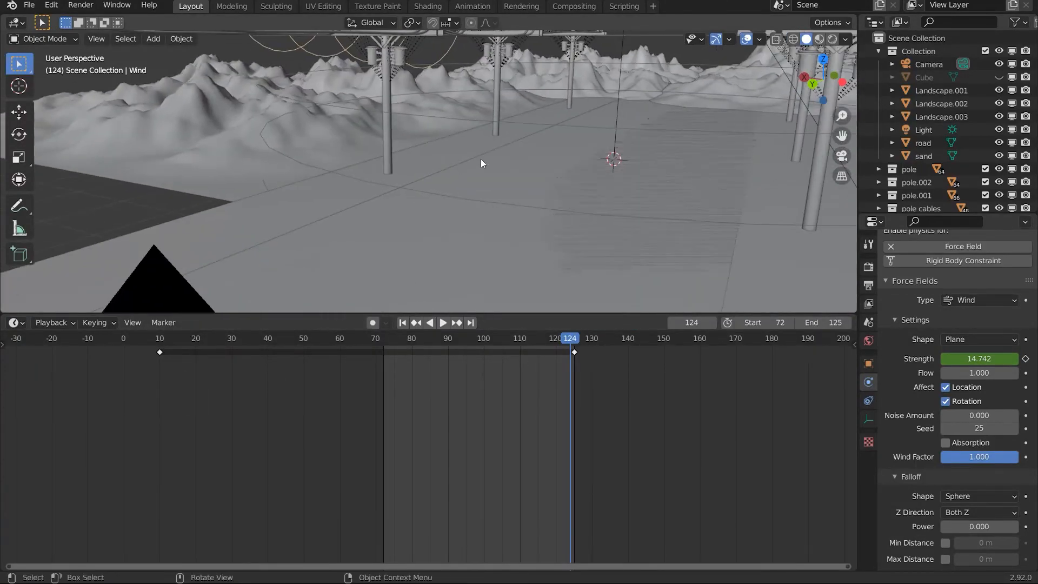
middle_click_drag(553, 137, 456, 197)
left_click(351, 232)
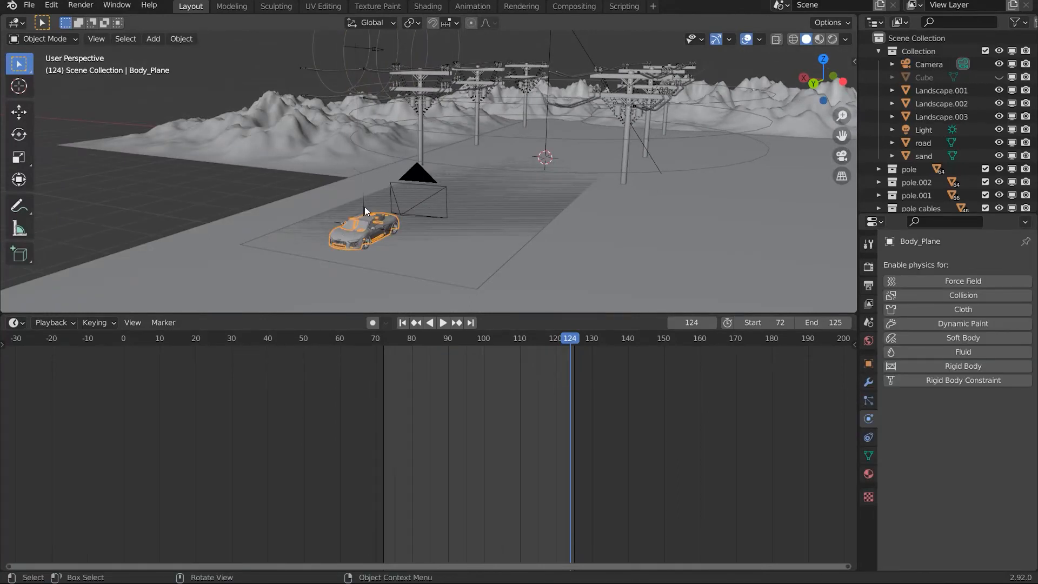
left_click(366, 207)
left_click(365, 205)
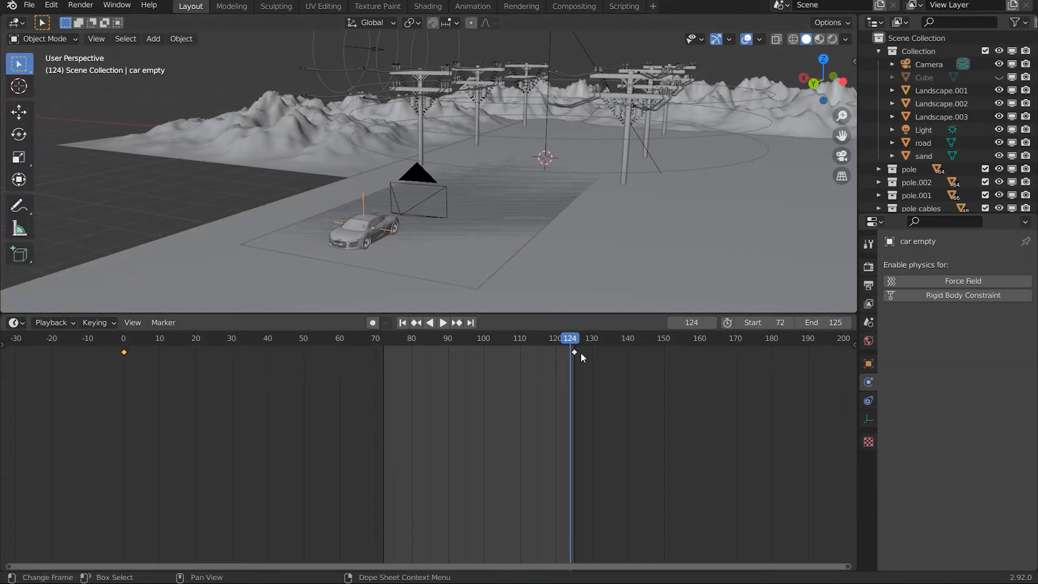
Go to frame 1 and play and scrub through to the car's last keyframe to examine its drive along the road
left_click_drag(570, 341, 127, 355)
middle_click_drag(621, 183, 592, 192)
scroll(593, 192, "up", 6)
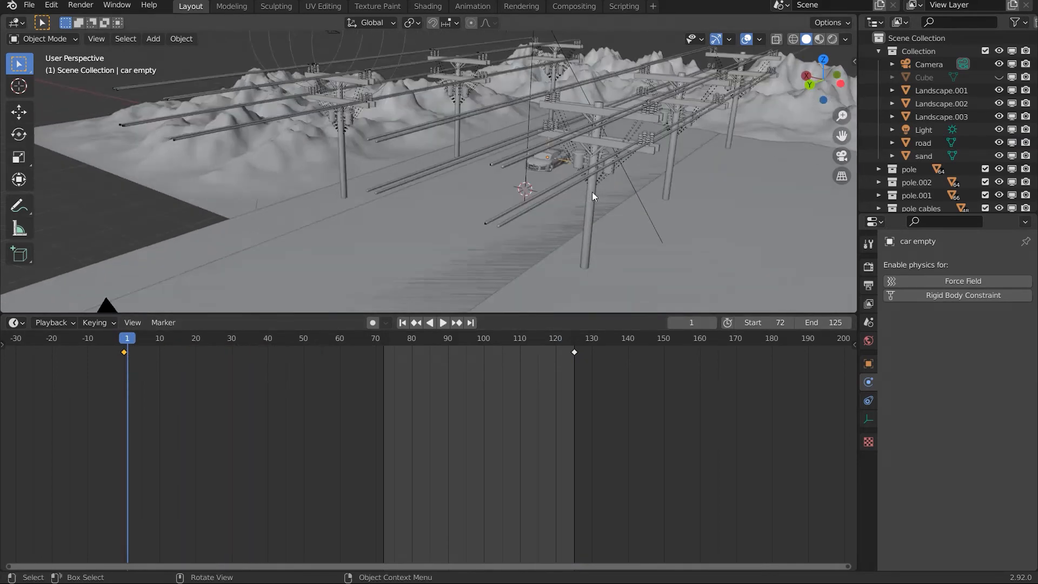
middle_click_drag(648, 170, 575, 192)
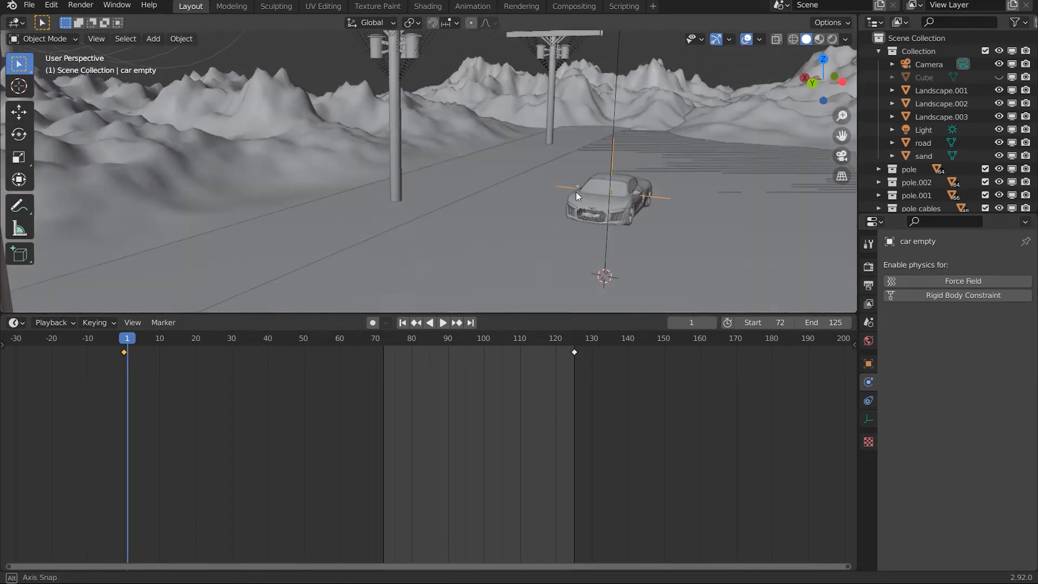
scroll(594, 180, "down", 5)
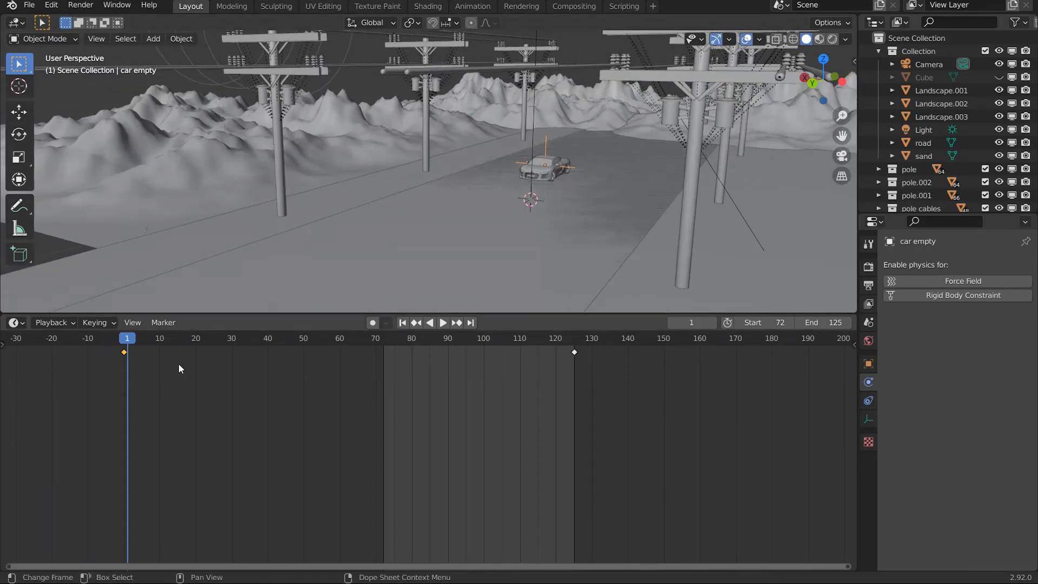
key("space")
left_click_drag(193, 335, 573, 353)
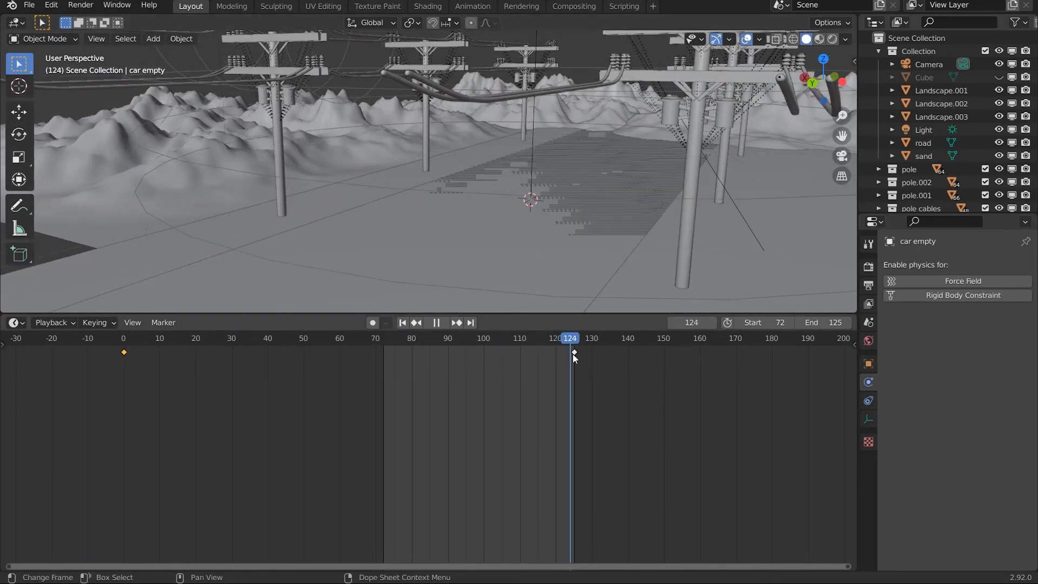
Stop near the end of the car's animation at frame 125 and select the camera beside the car
middle_click_drag(575, 282, 257, 188)
left_click(451, 173)
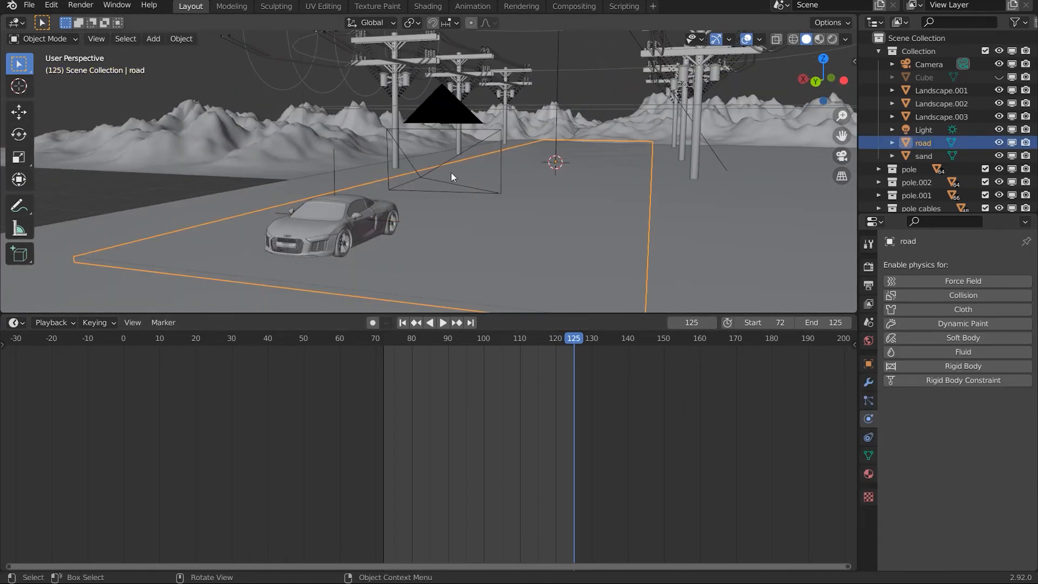
left_click(425, 172)
scroll(530, 184, "down", 3)
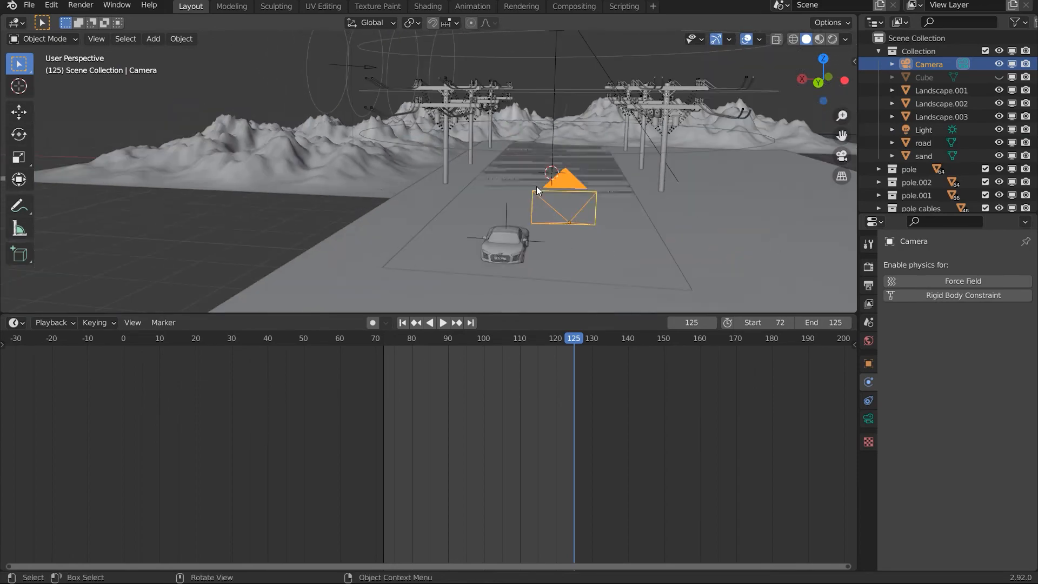
Enlarge the viewport over the timeline and examine the cable ends attached to the pole insulators up close
middle_click_drag(559, 190, 544, 218)
scroll(545, 218, "up", 2)
middle_click_drag(445, 201, 527, 202, "shift")
scroll(528, 201, "up", 4)
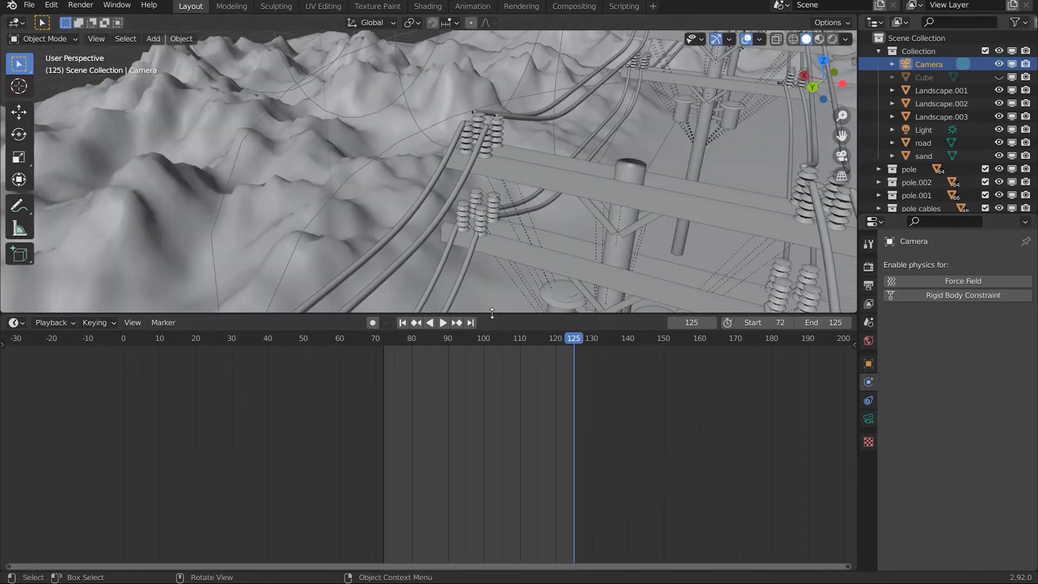
left_click_drag(490, 314, 484, 433)
middle_click_drag(553, 298, 516, 314, "shift")
scroll(517, 314, "up", 1)
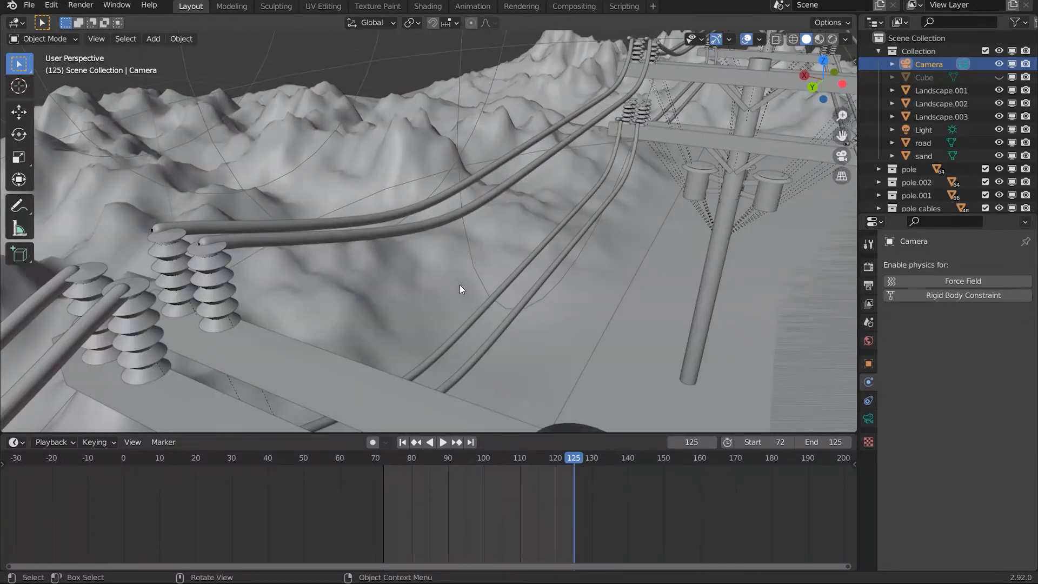
middle_click_drag(224, 252, 240, 250, "shift")
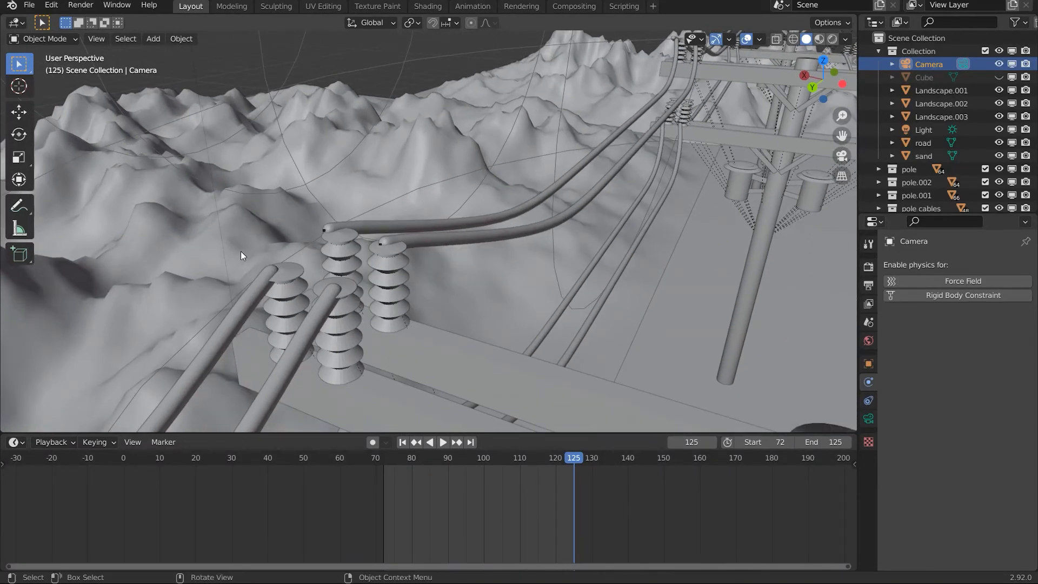
Look through the camera, play the animation and scrub back to frame 29 to examine the cables' motion
key("KP_0")
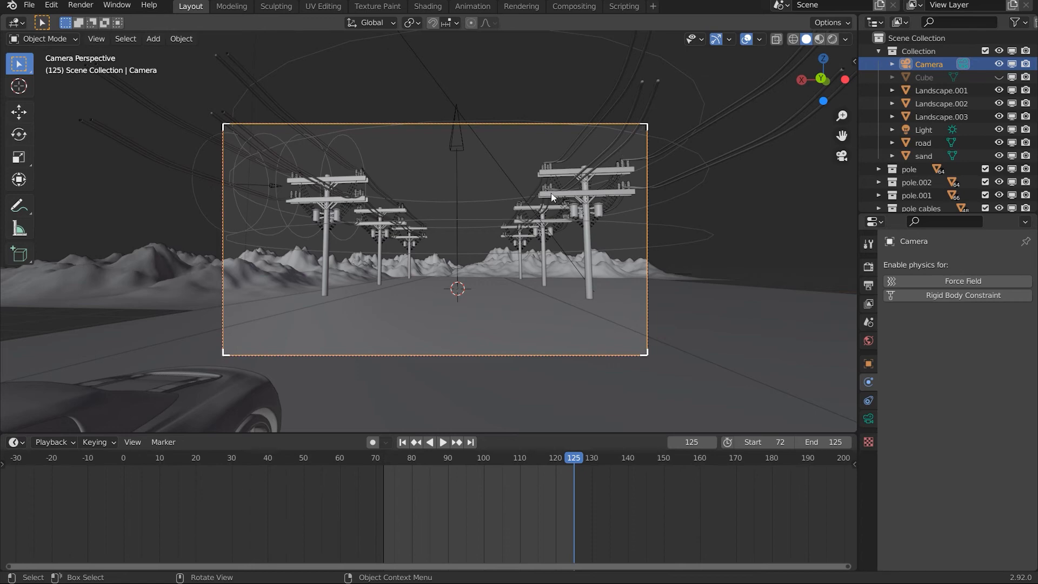
key("space")
left_click_drag(412, 461, 230, 460)
key("space")
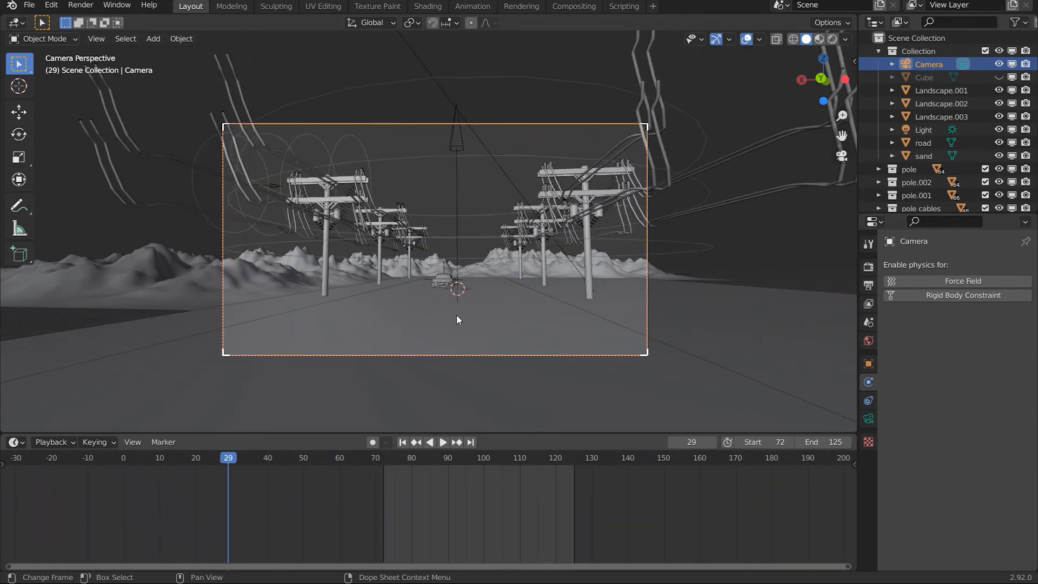
Leave the camera view, set the animation's start frame to 1 and jump to that frame
scroll(552, 249, "down", 1)
middle_click_drag(614, 253, 572, 270)
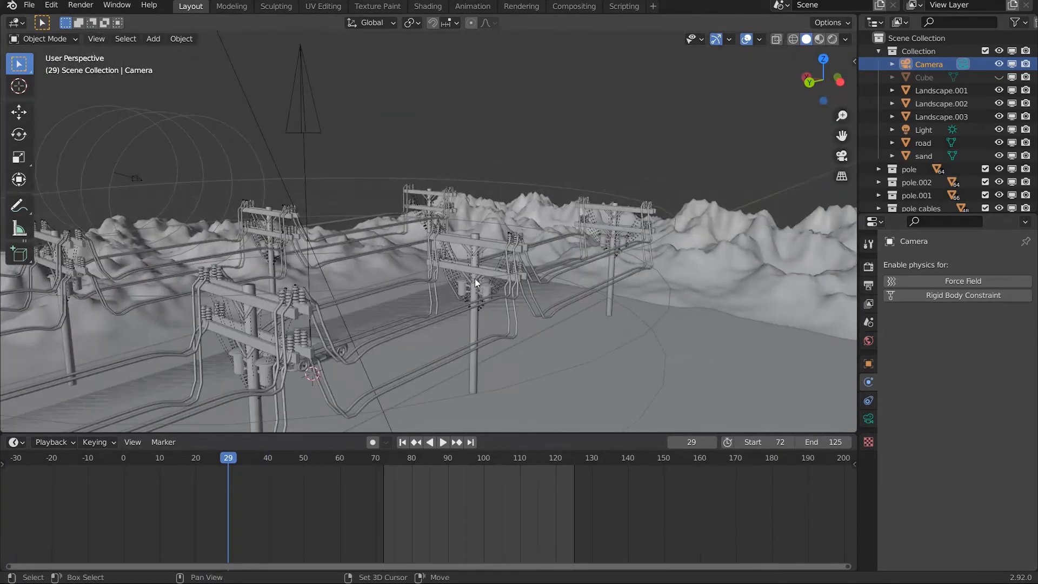
middle_click_drag(476, 283, 419, 480)
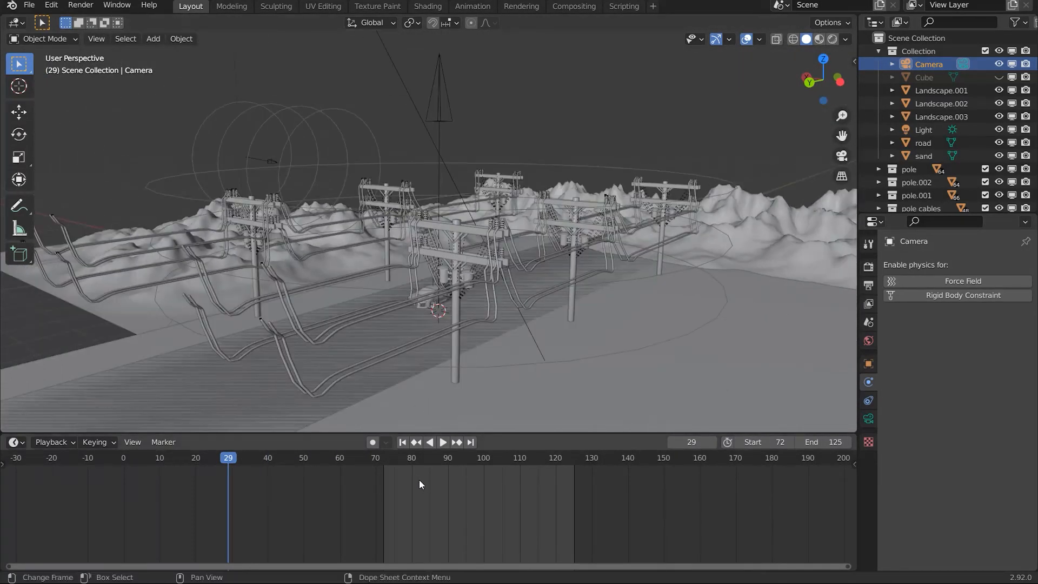
left_click(400, 442)
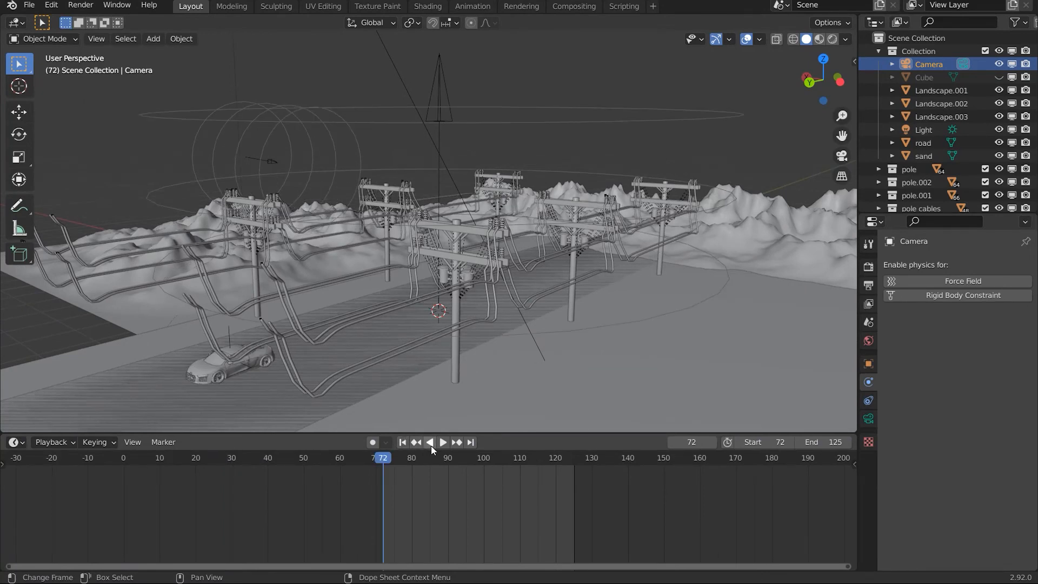
left_click(759, 442)
type("1")
key("Return")
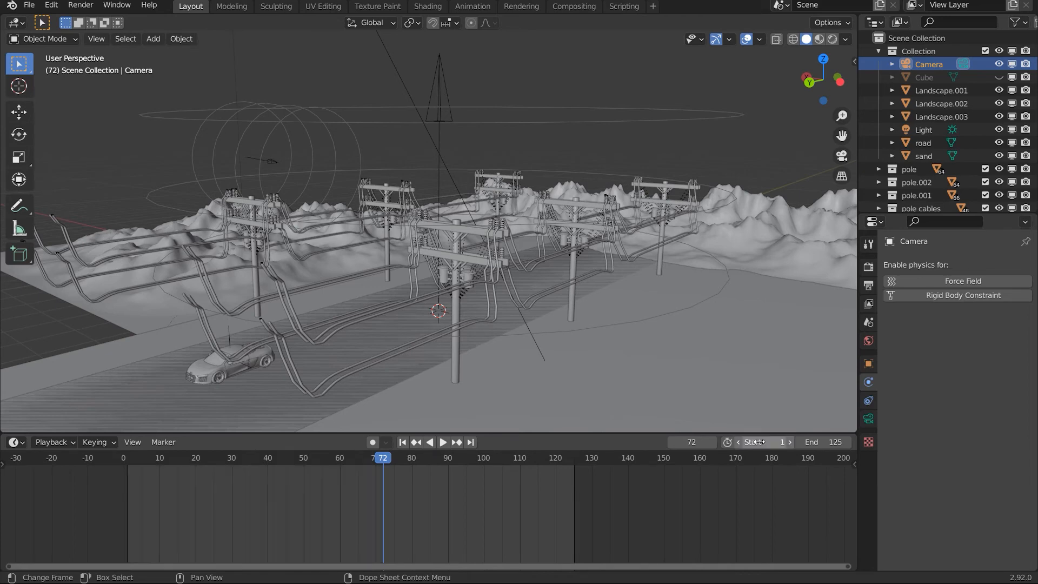
left_click(401, 443)
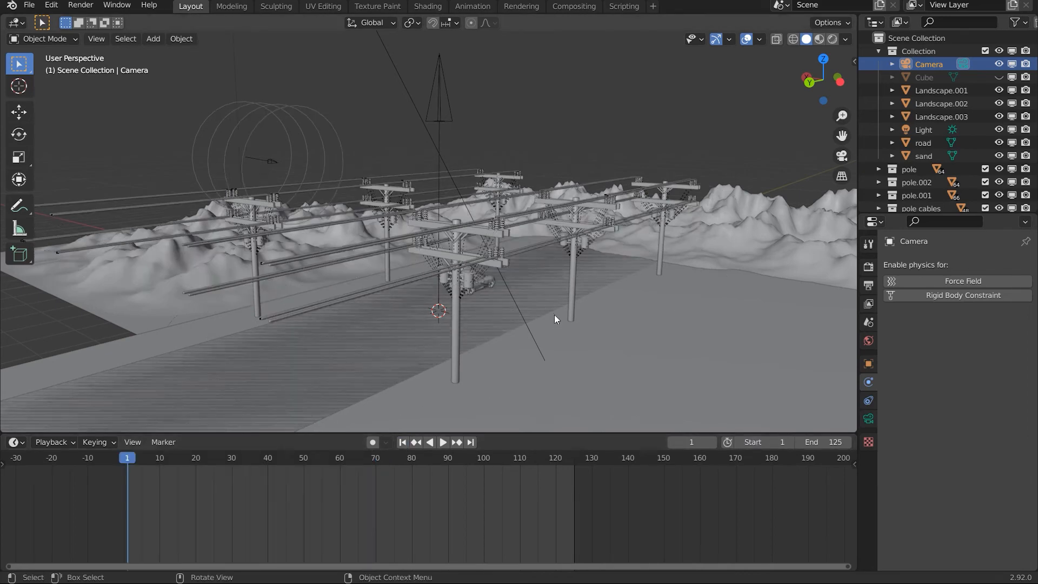
Collapse the main Collection in the Outliner and show the scene's Cycles Sampling and Volumes render settings
middle_click_drag(554, 315, 530, 299)
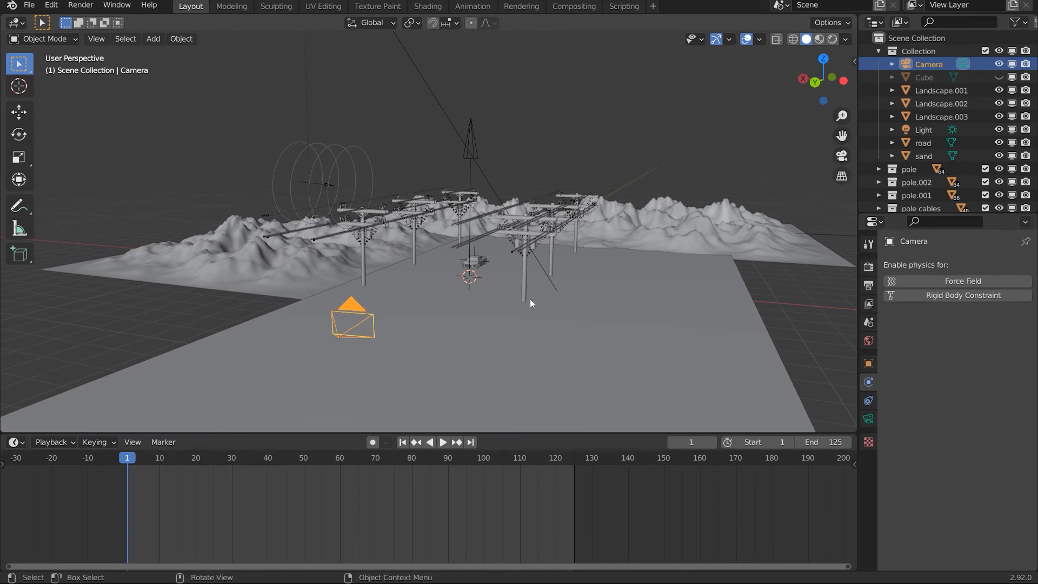
mouse_move(550, 289)
middle_mouse_down()
mouse_move(385, 301)
mouse_move(212, 281)
mouse_move(458, 305)
mouse_move(574, 287)
mouse_move(567, 280)
middle_mouse_up()
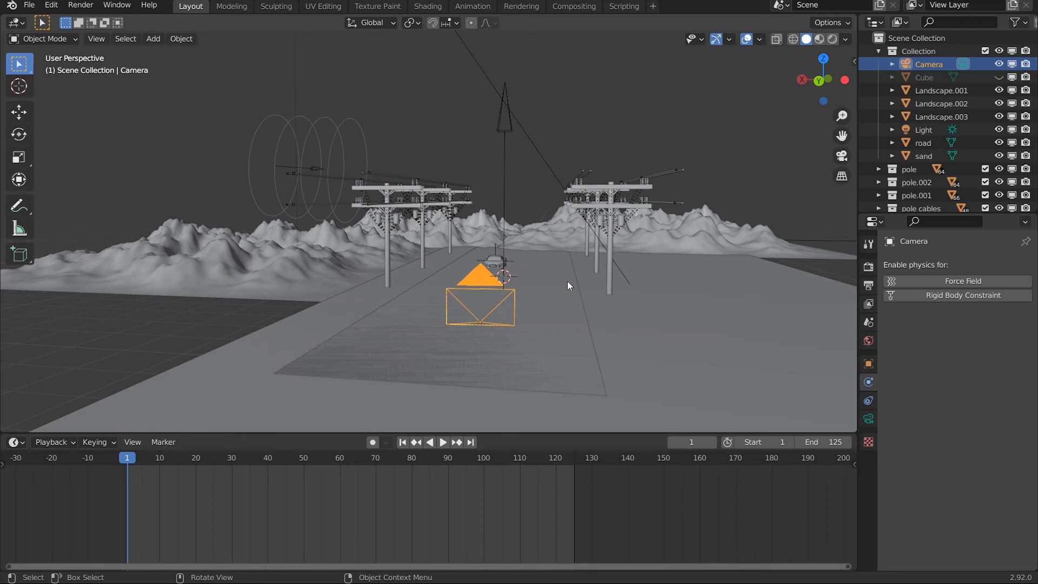
left_click(878, 51)
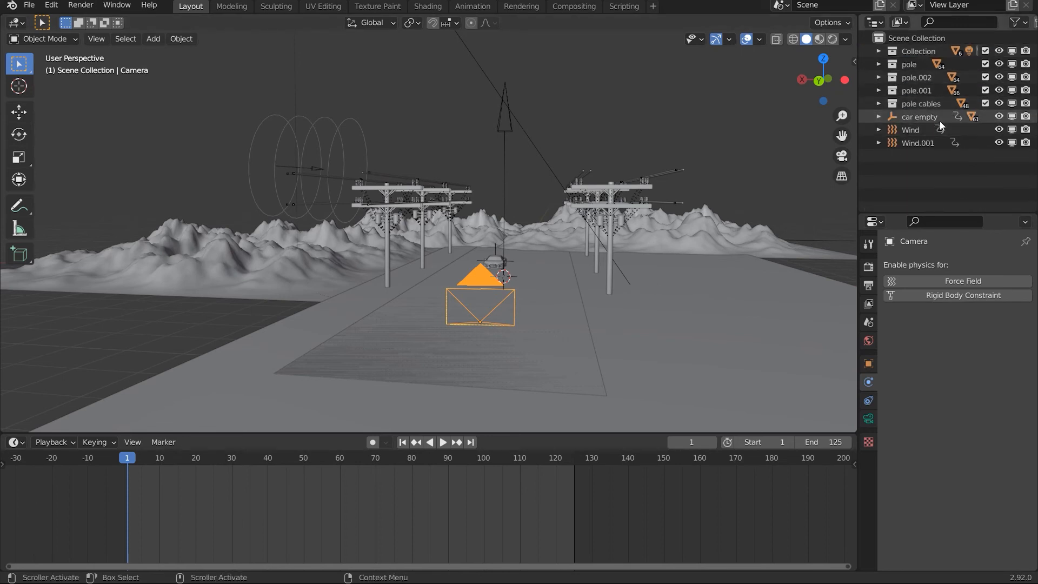
left_click(868, 270)
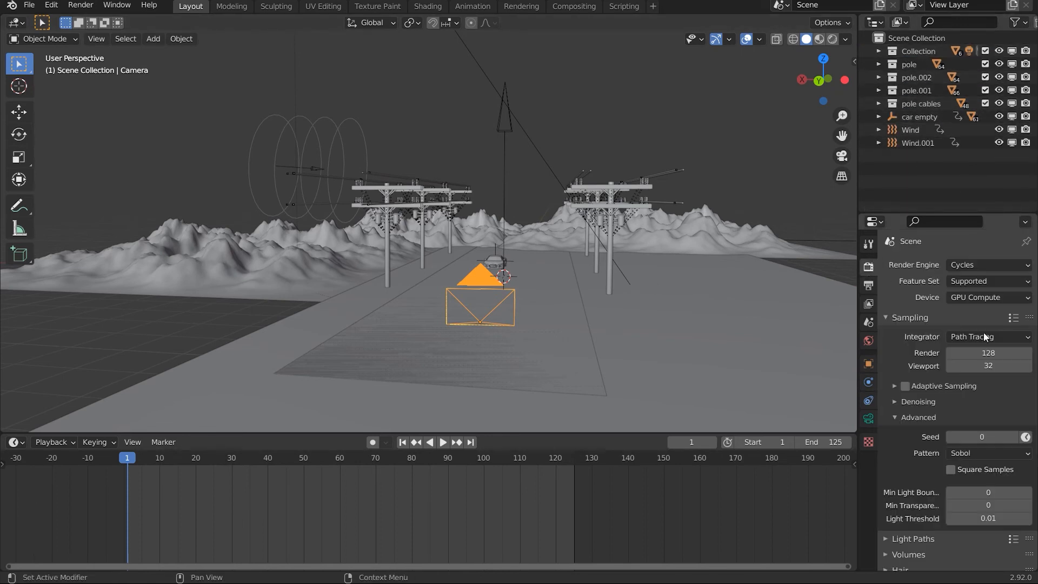
scroll(1003, 340, "down", 1)
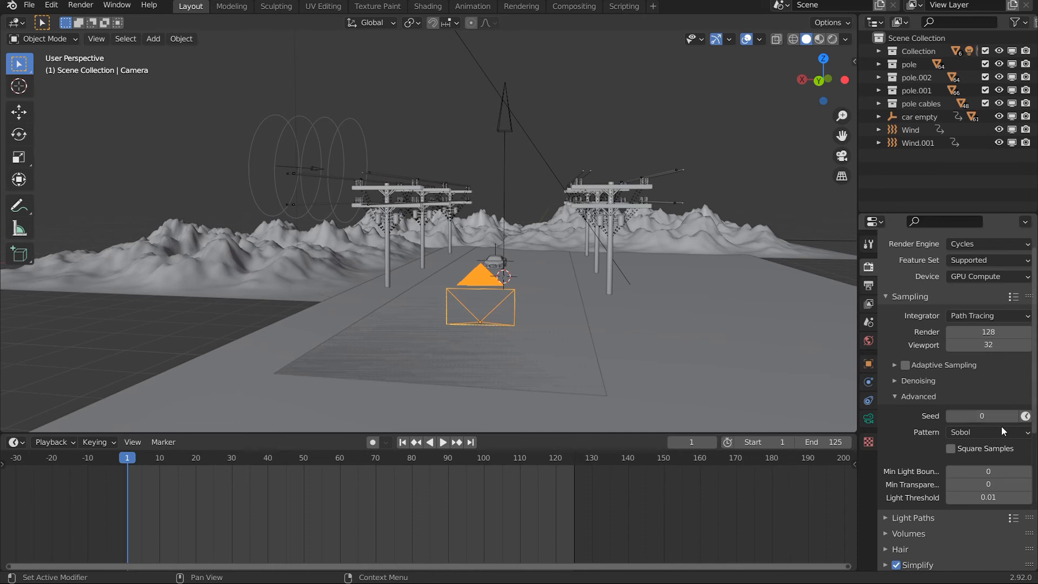
scroll(1001, 426, "down", 4)
left_click(891, 452)
scroll(936, 452, "down", 1)
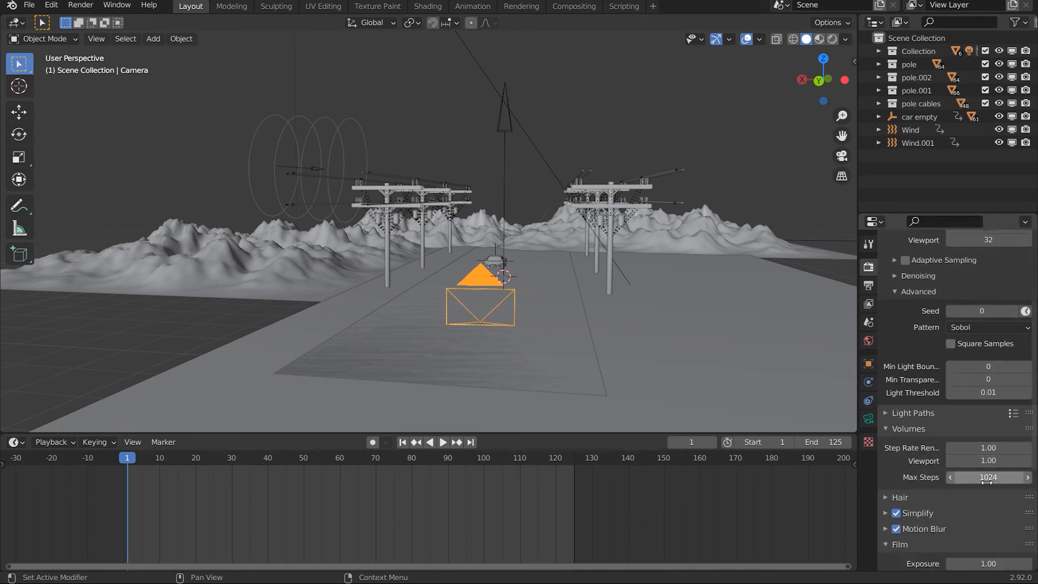
Close the Volumes settings and examine the Light Paths bounces, clamping and caustics, collapsing them when done
left_click(920, 428)
left_click(921, 414)
scroll(922, 416, "down", 1)
left_click(926, 408)
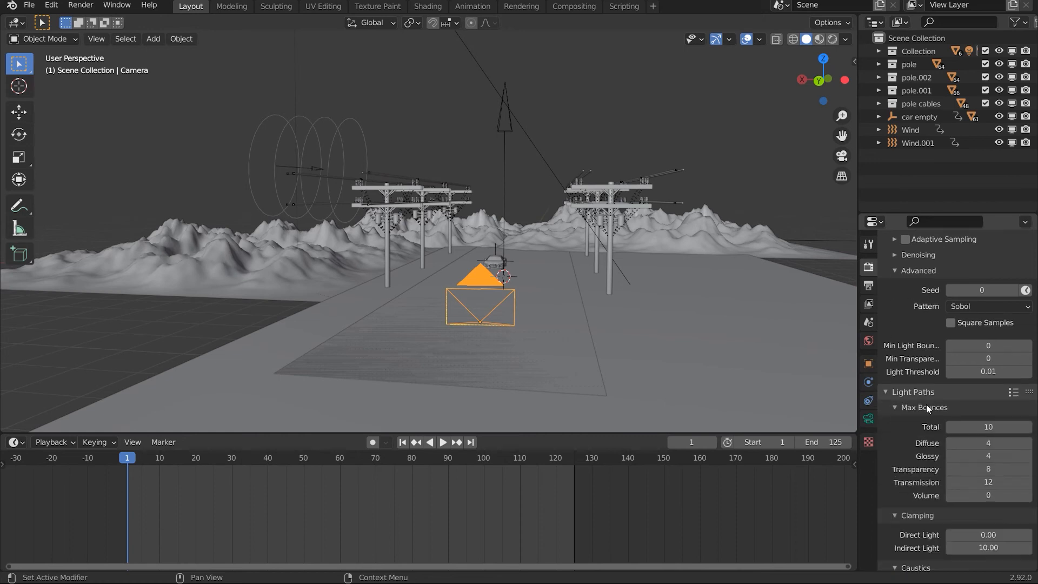
scroll(926, 405, "down", 3)
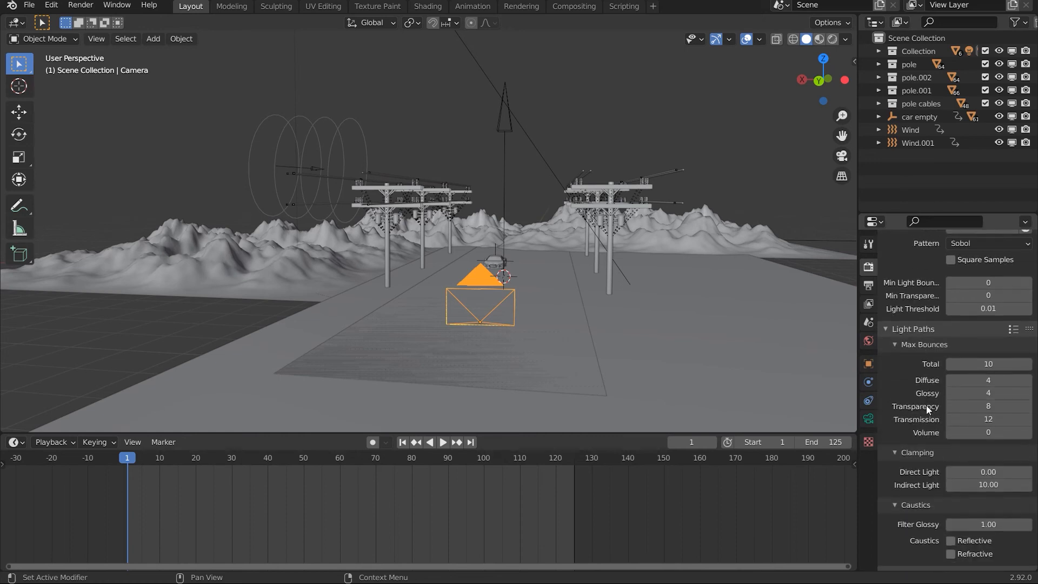
left_click(914, 329)
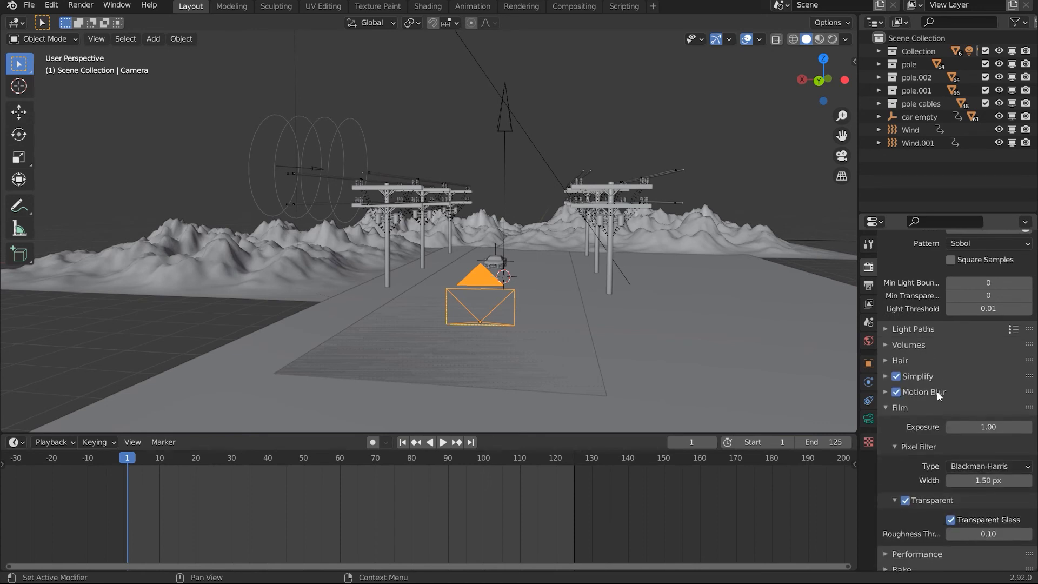
Expand the Simplify render settings and examine their Viewport, Render and Culling options
left_click(886, 377)
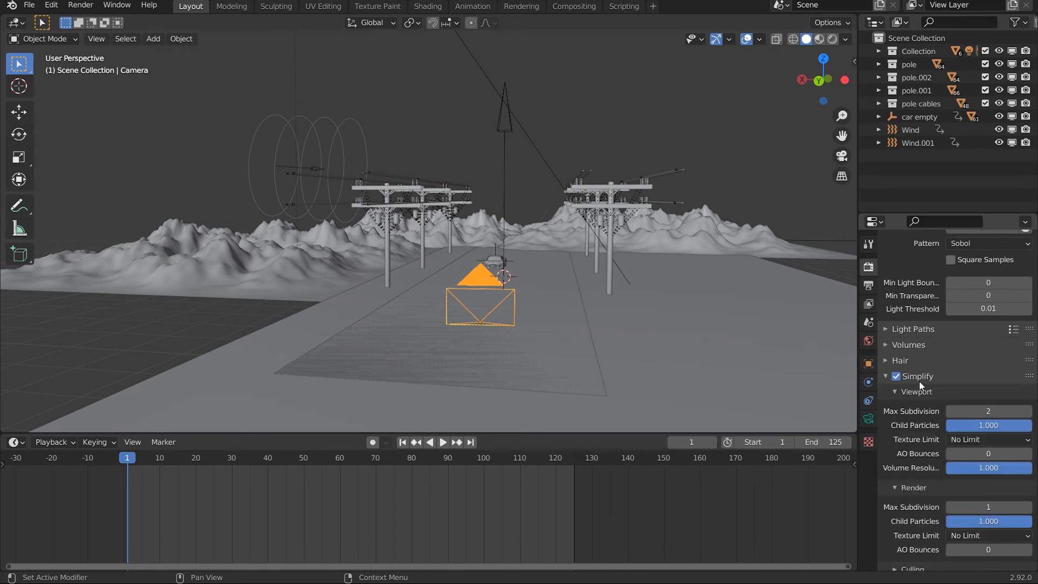
scroll(924, 387, "down", 3)
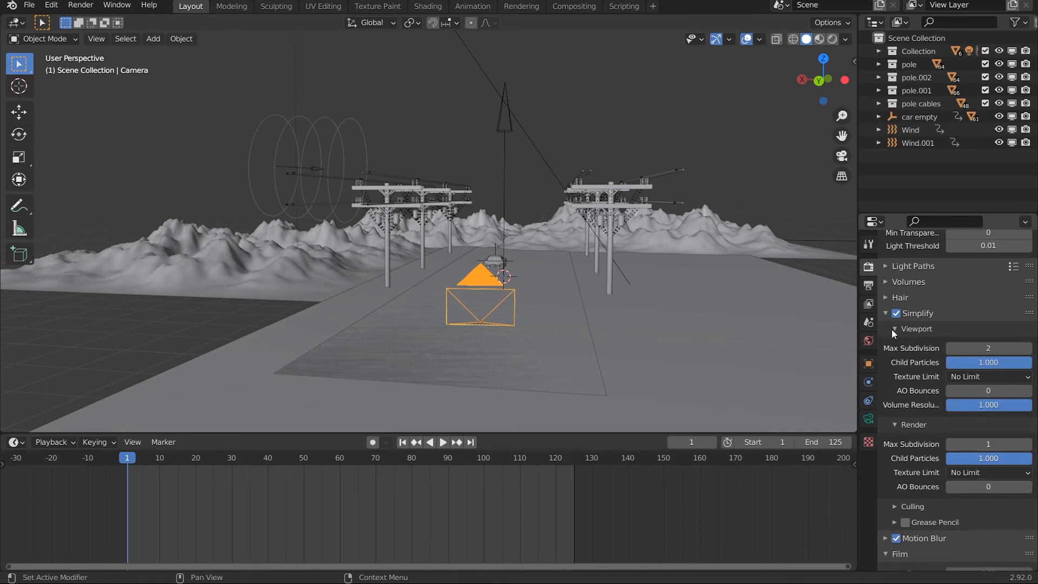
scroll(884, 450, "down", 4)
scroll(889, 468, "down", 5)
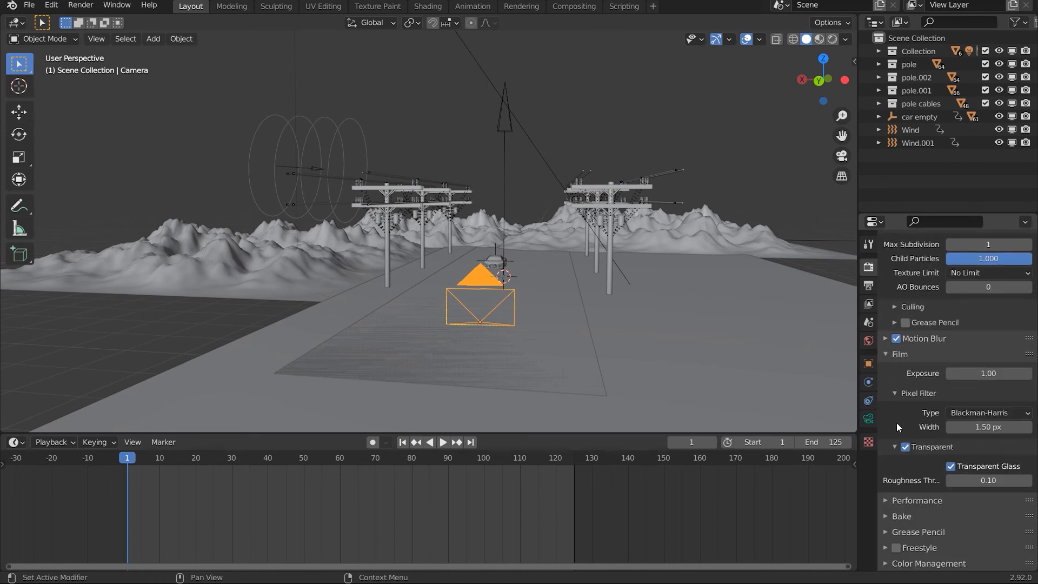
scroll(904, 481, "up", 7)
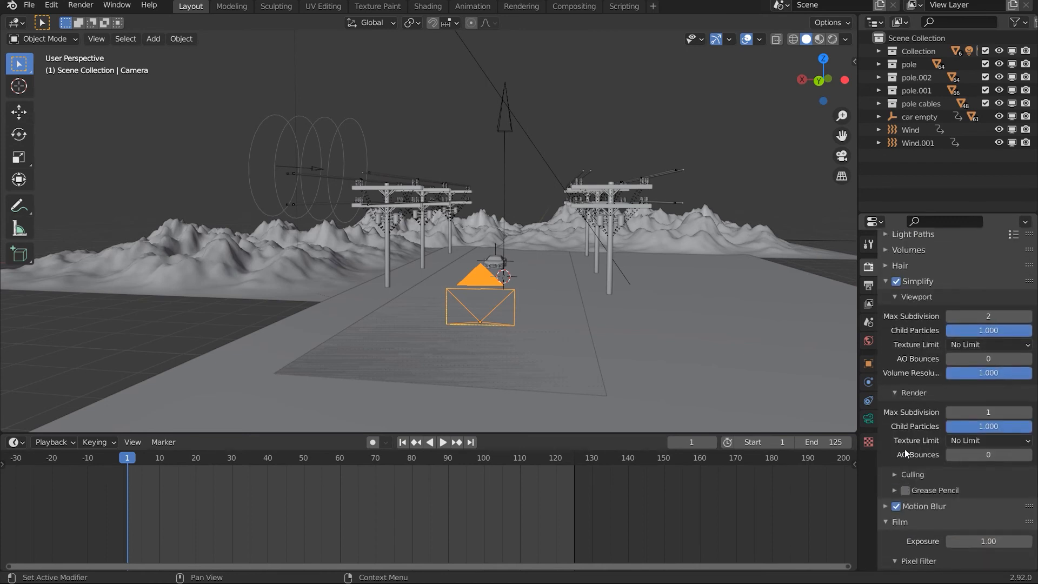
left_click(893, 476)
left_click(893, 476)
scroll(892, 481, "up", 4)
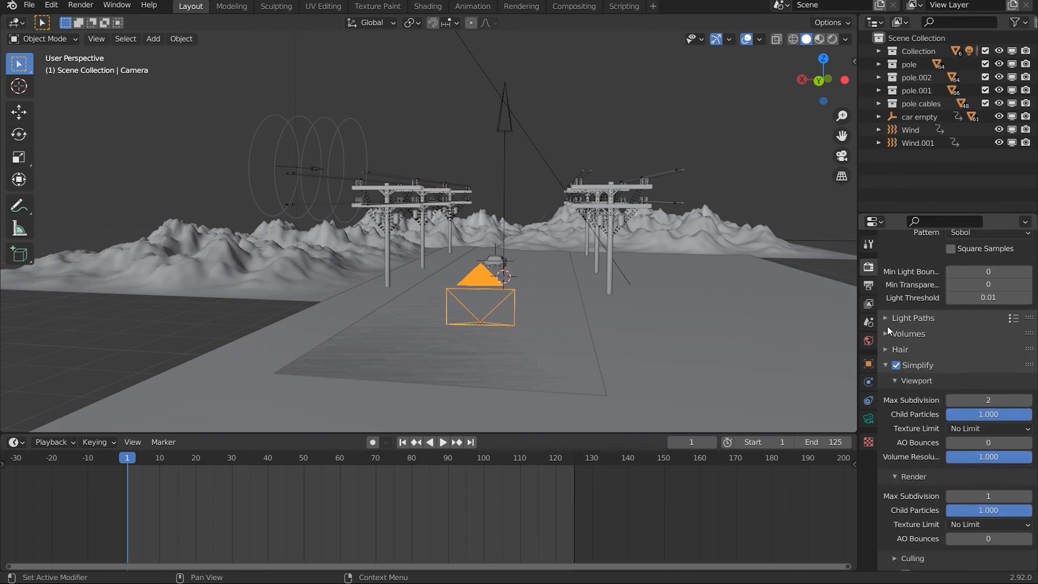
Examine the Performance render settings for threads, tiles, acceleration structure and final render, collapsing them when done
scroll(887, 329, "down", 10)
left_click(895, 499)
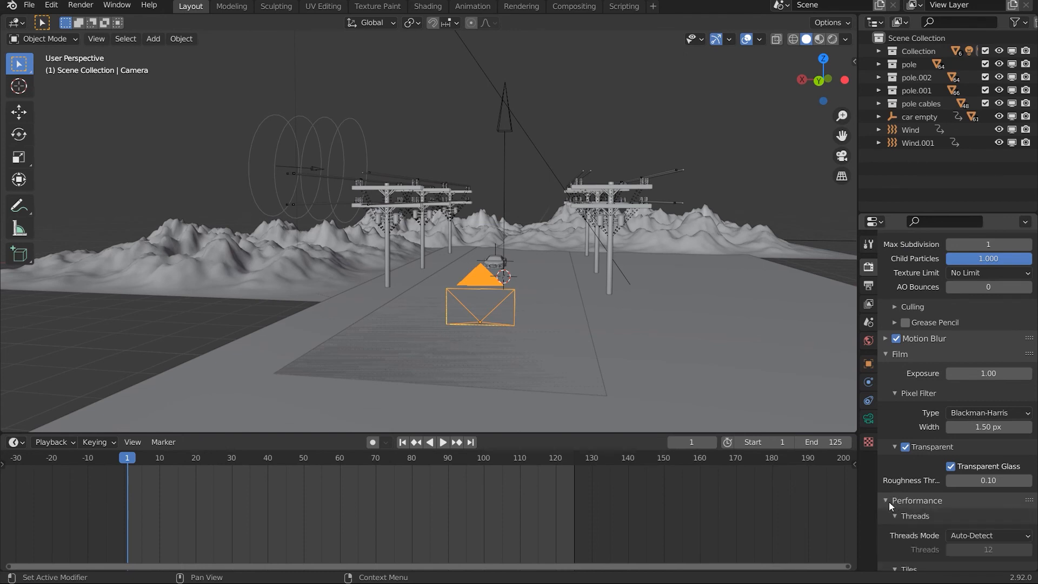
scroll(888, 502, "down", 8)
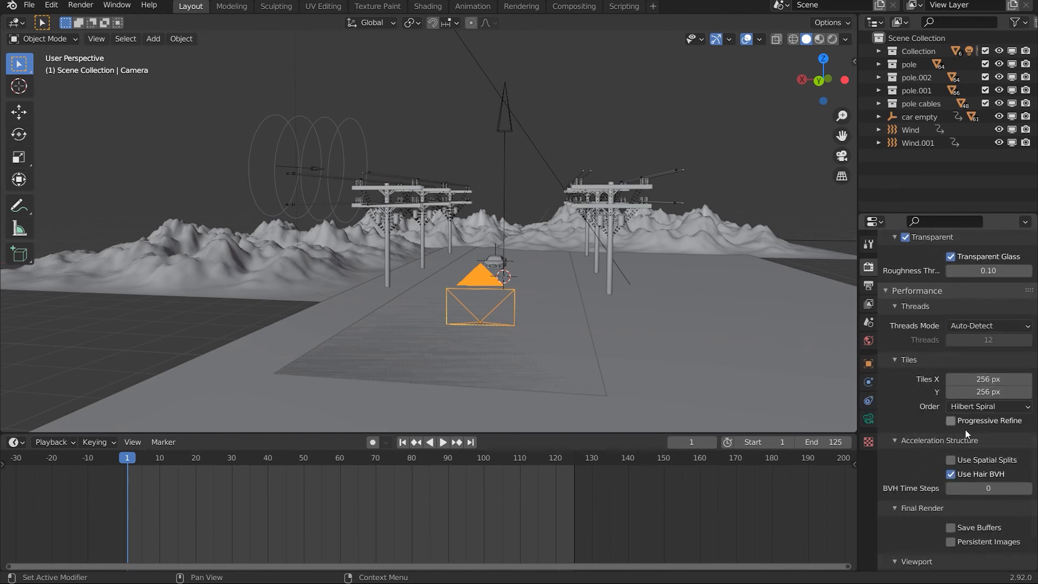
scroll(965, 429, "down", 4)
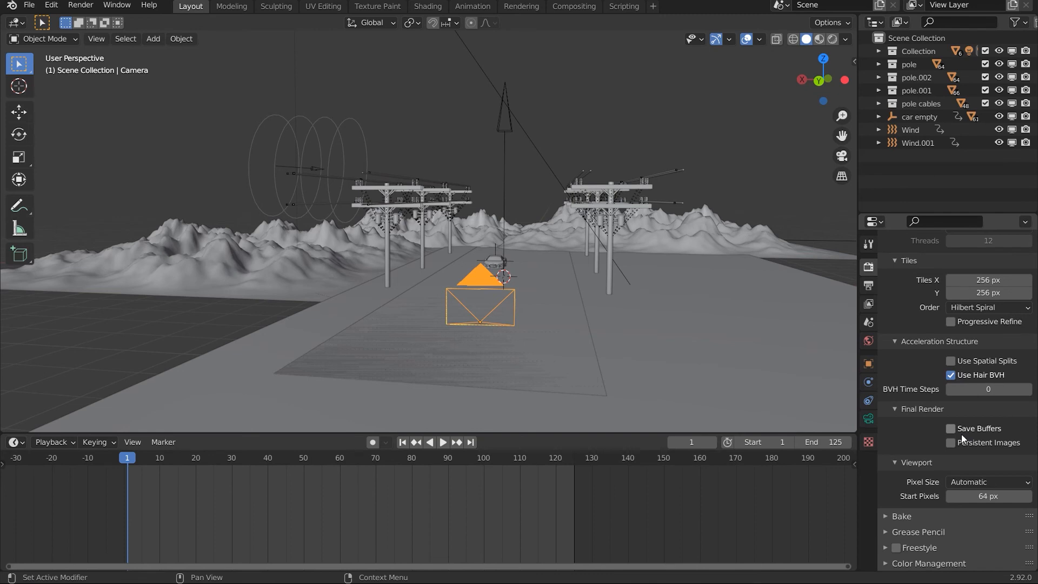
scroll(961, 435, "up", 3)
left_click(906, 318)
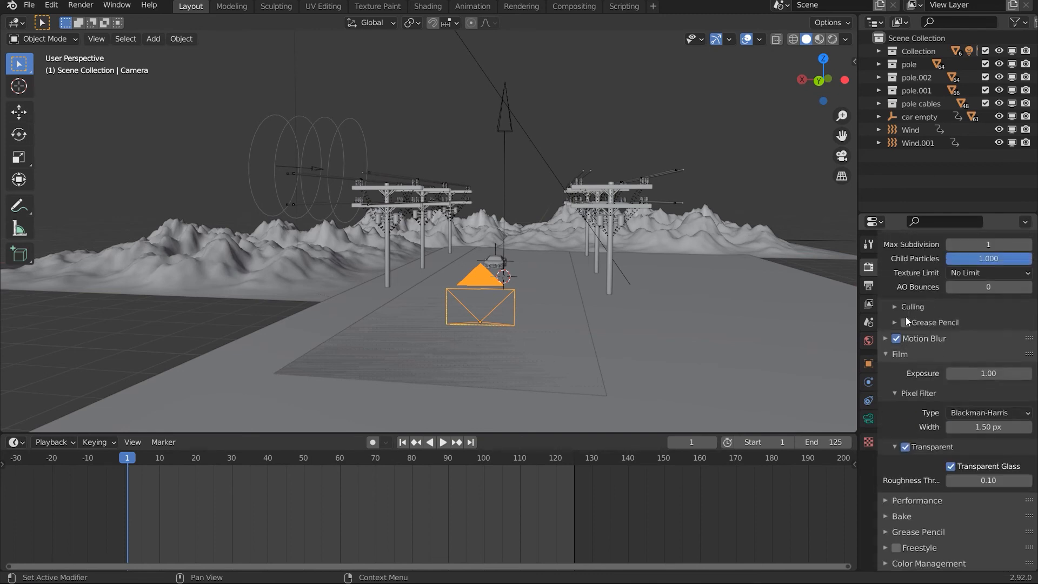
Examine the Motion Blur position, shutter and rolling shutter settings, collapsing them when done
scroll(919, 384, "up", 2)
left_click(932, 405)
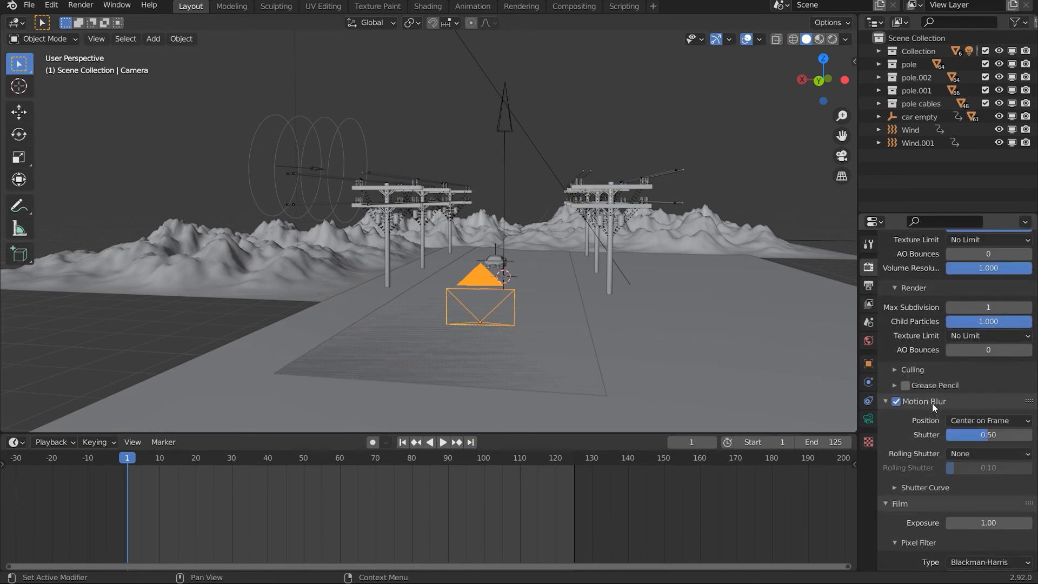
left_click(932, 403)
scroll(926, 427, "up", 6)
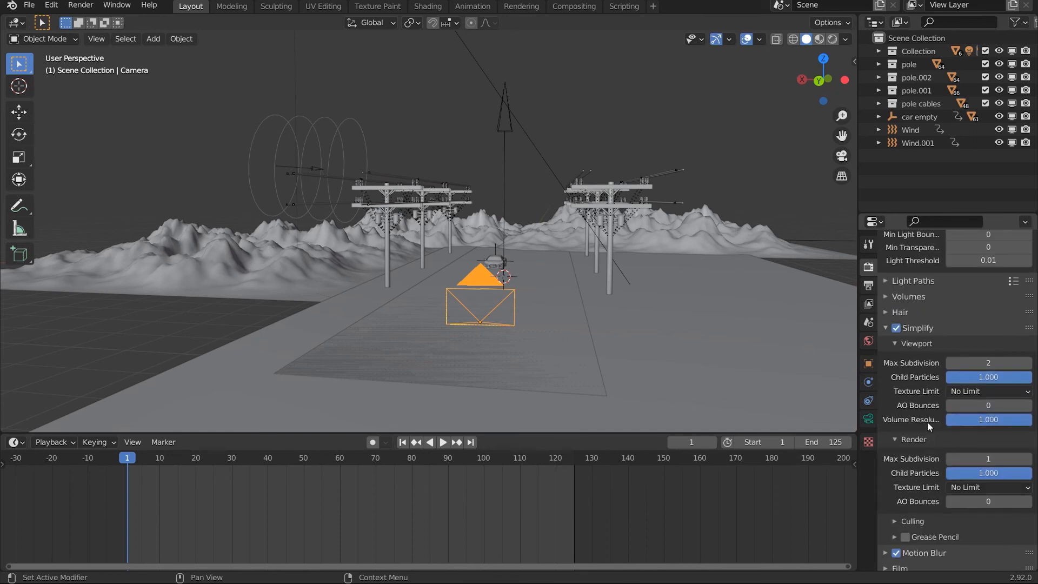
Collapse all the render settings sections and check the available Cycles Device choices, keeping GPU Compute
scroll(941, 325, "up", 10)
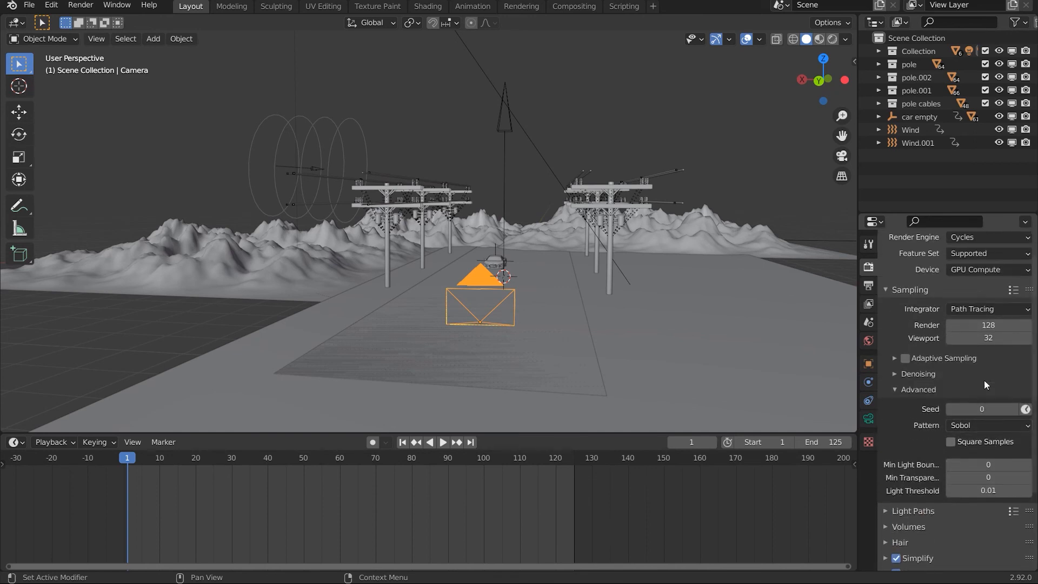
left_click(901, 319)
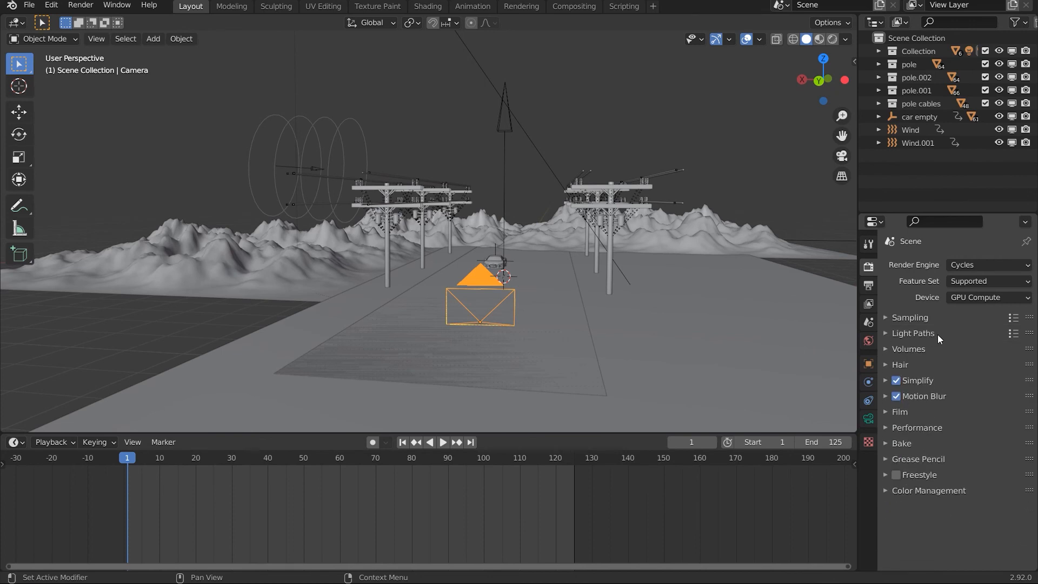
left_click(991, 298)
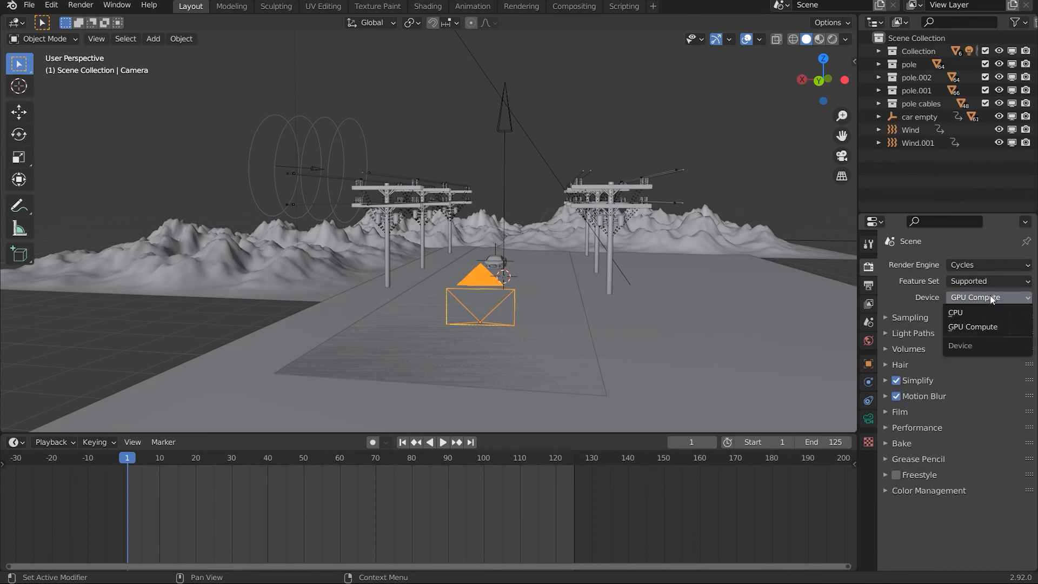
left_click(694, 345)
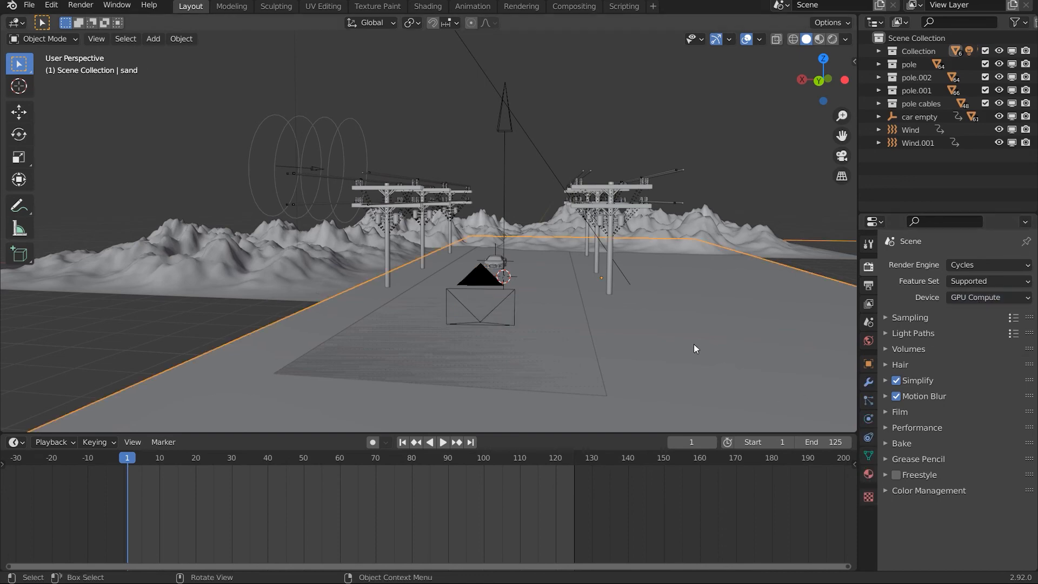
Switch to the Compositing workspace and fit all the compositor nodes in view
middle_click_drag(694, 345, 560, 272)
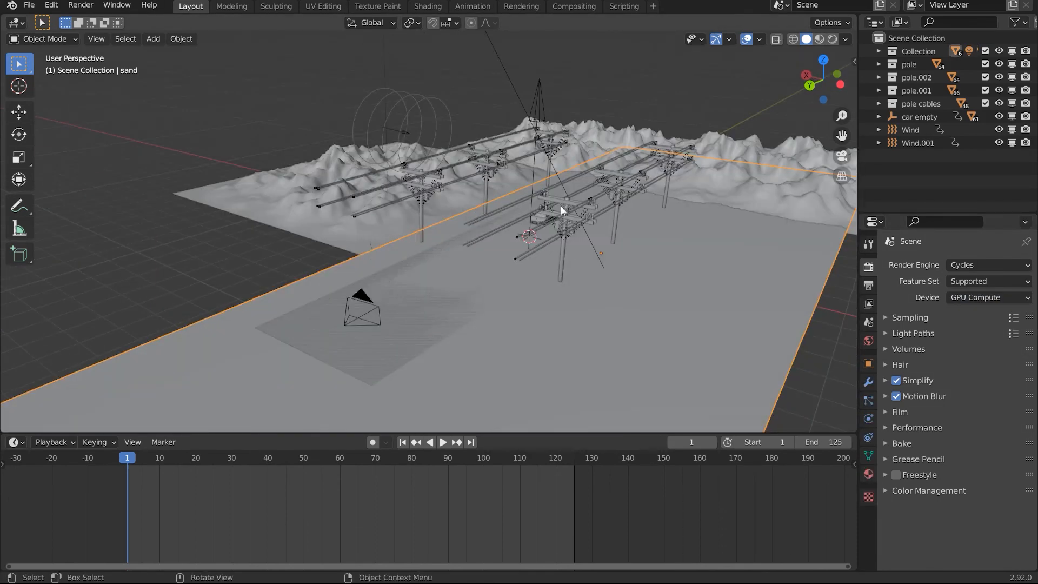
middle_click_drag(560, 205, 577, 189)
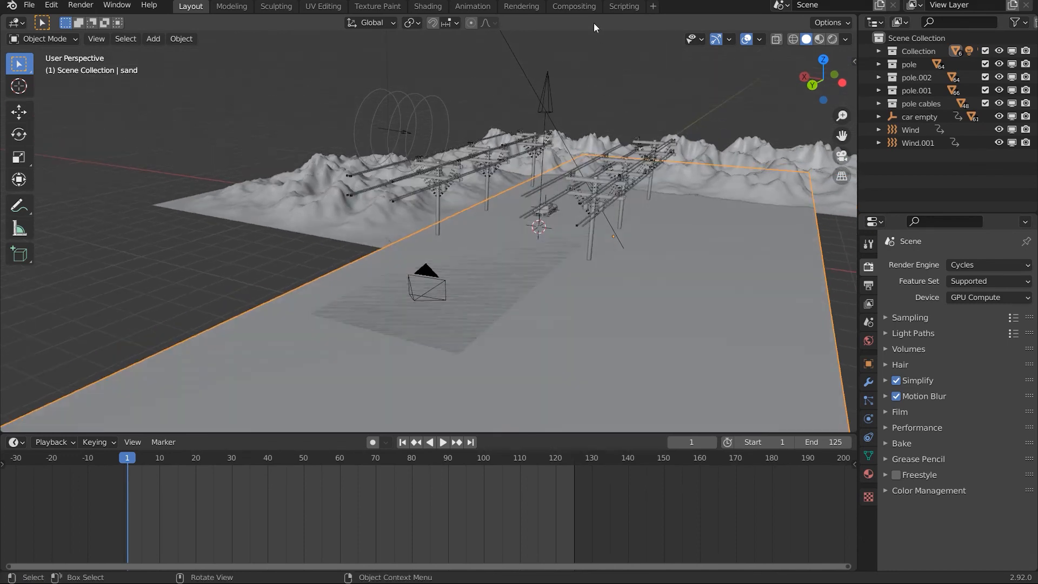
left_click(577, 10)
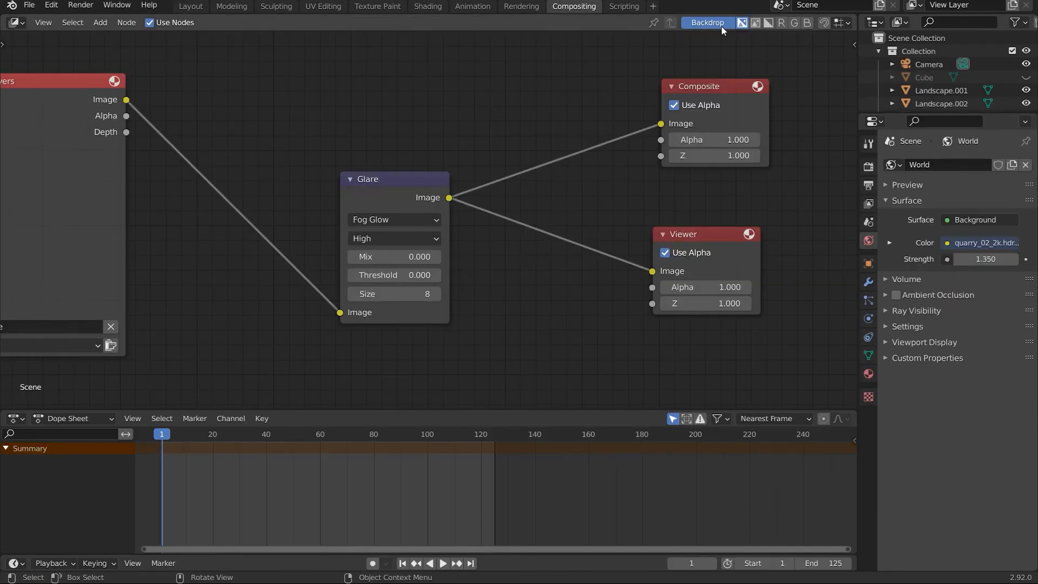
key("Home")
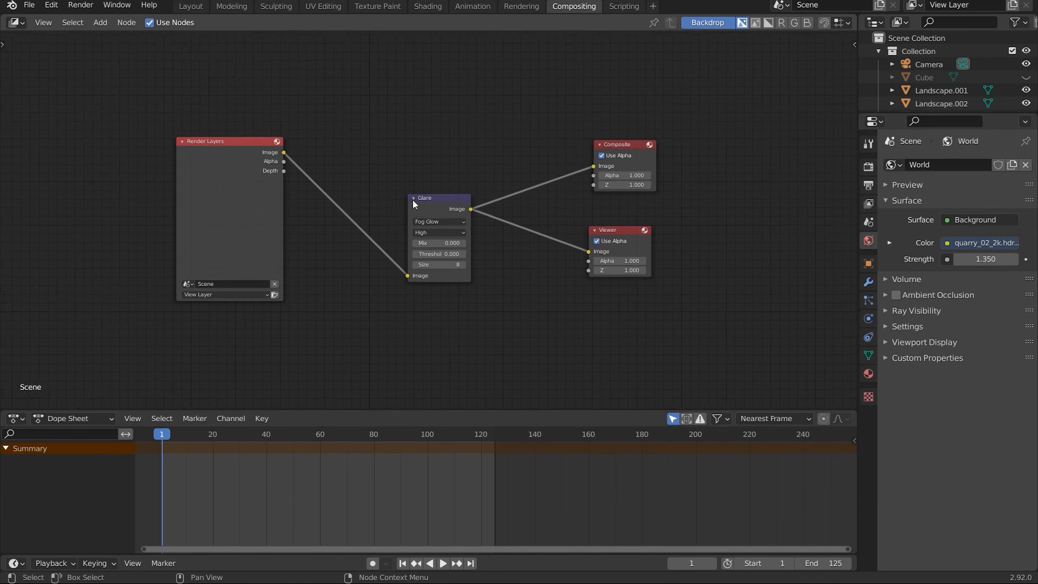
Reposition the Glare and Render Layers nodes to tidy the compositor layout, and examine the Fog Glow glare setup
right_click_drag(426, 190, 426, 176, "ctrl")
left_click_drag(422, 200, 425, 156)
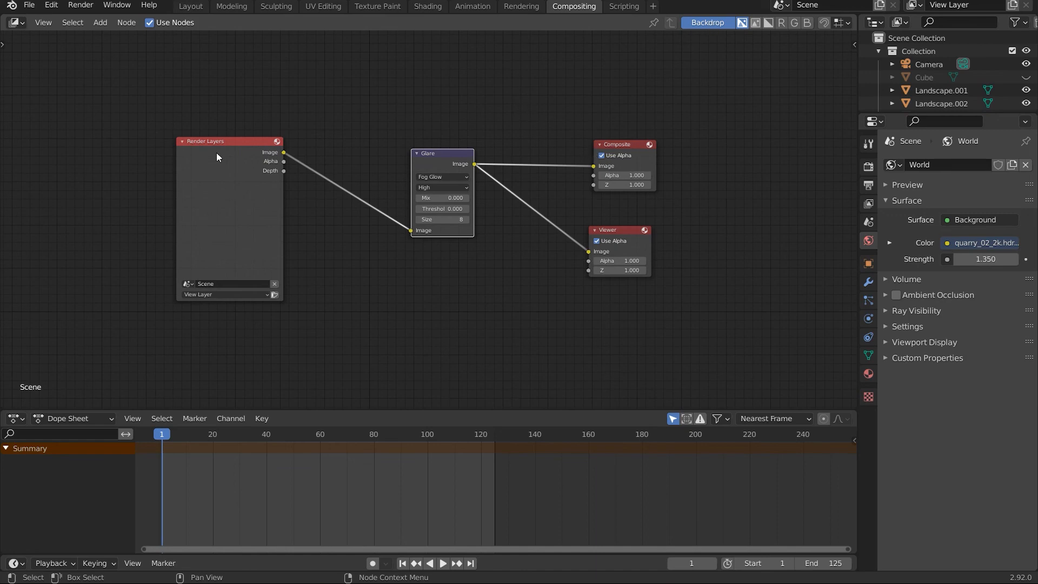
left_click_drag(216, 156, 234, 195)
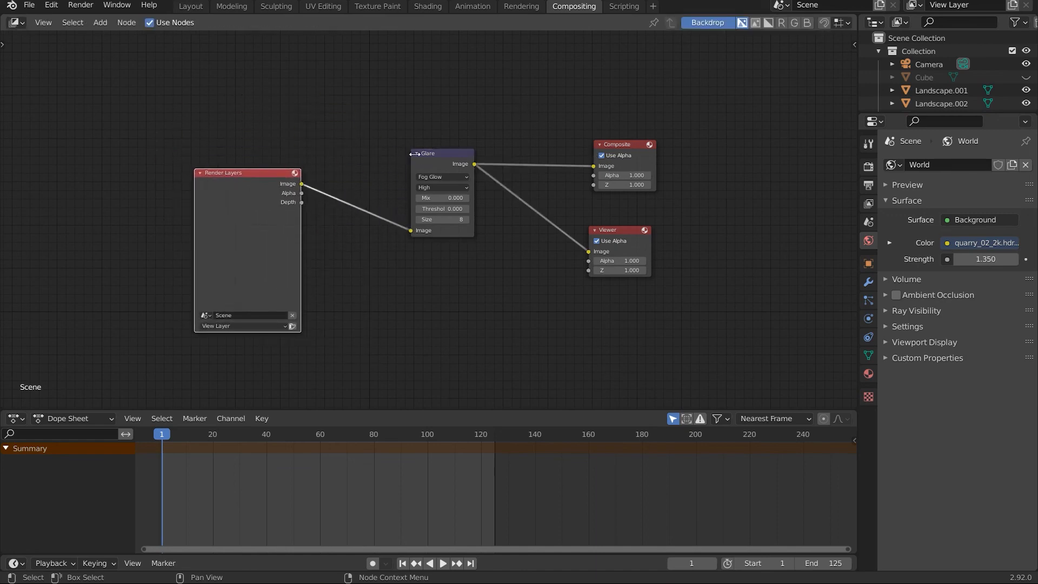
mouse_move(429, 173)
left_mouse_down()
mouse_move(417, 182)
mouse_move(433, 180)
left_mouse_up()
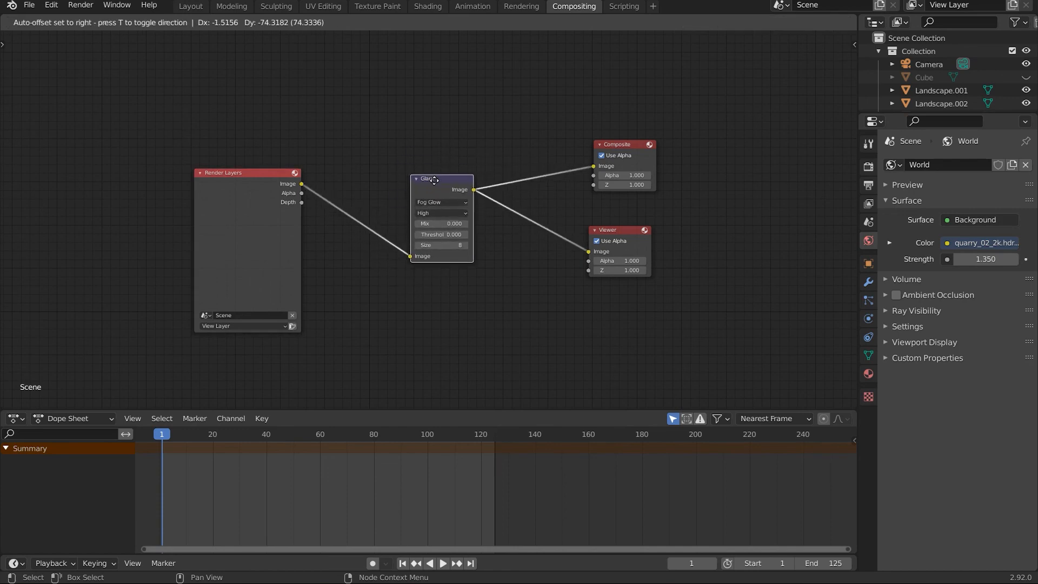
left_click_drag(434, 181, 435, 182)
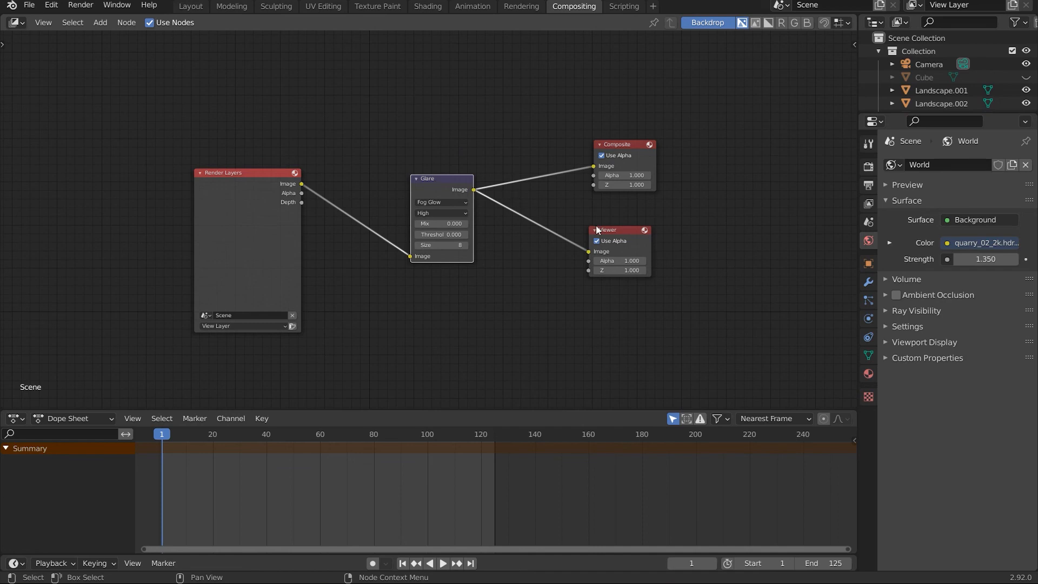
scroll(596, 229, "up", 3)
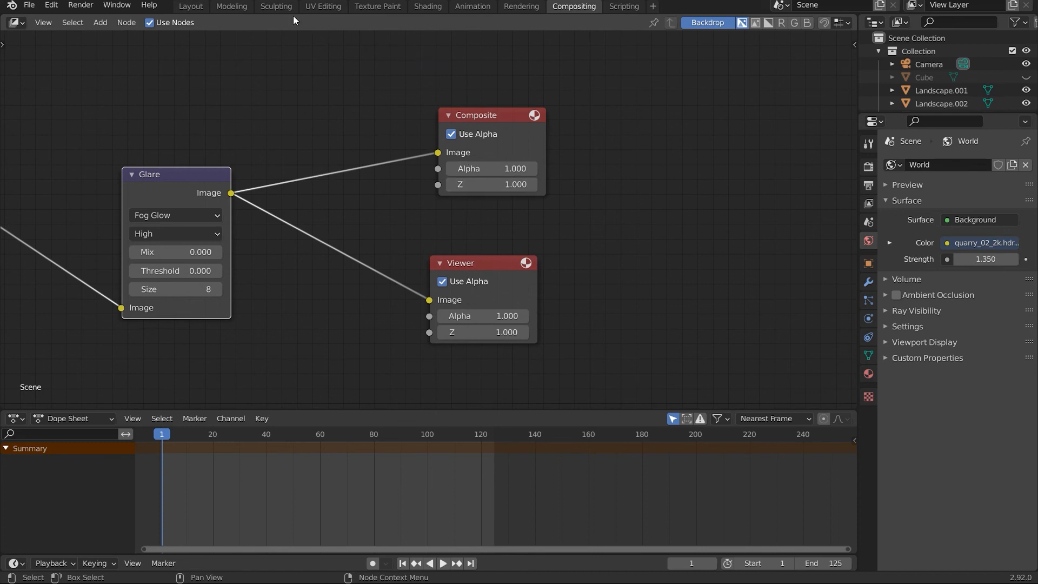
Show the rendered camera view in the Layout workspace and expand the main Collection in the Outliner
left_click(199, 6)
middle_click_drag(536, 163, 464, 234)
scroll(444, 227, "up", 3)
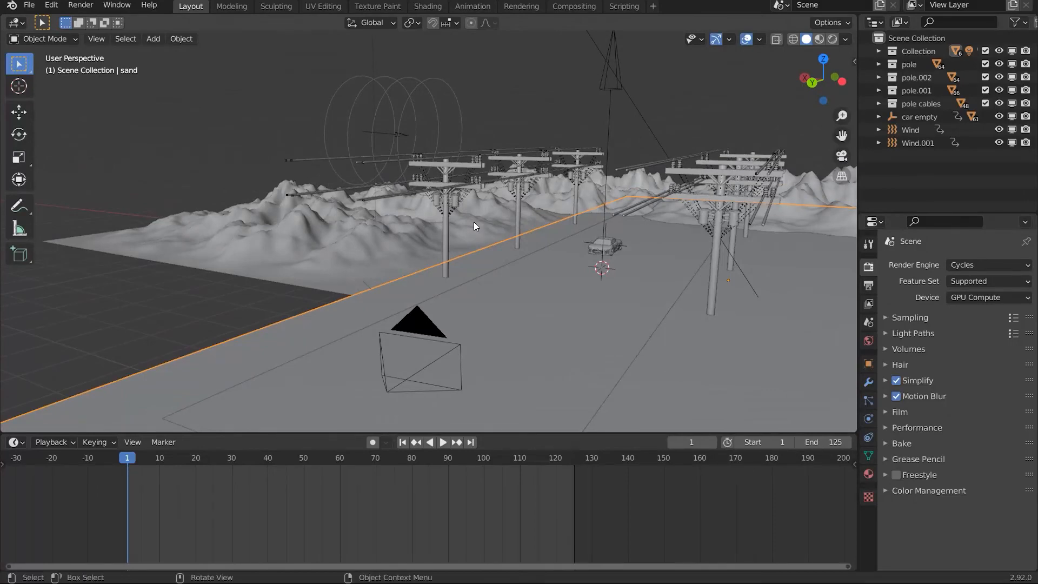
key("KP_0")
left_click(833, 43)
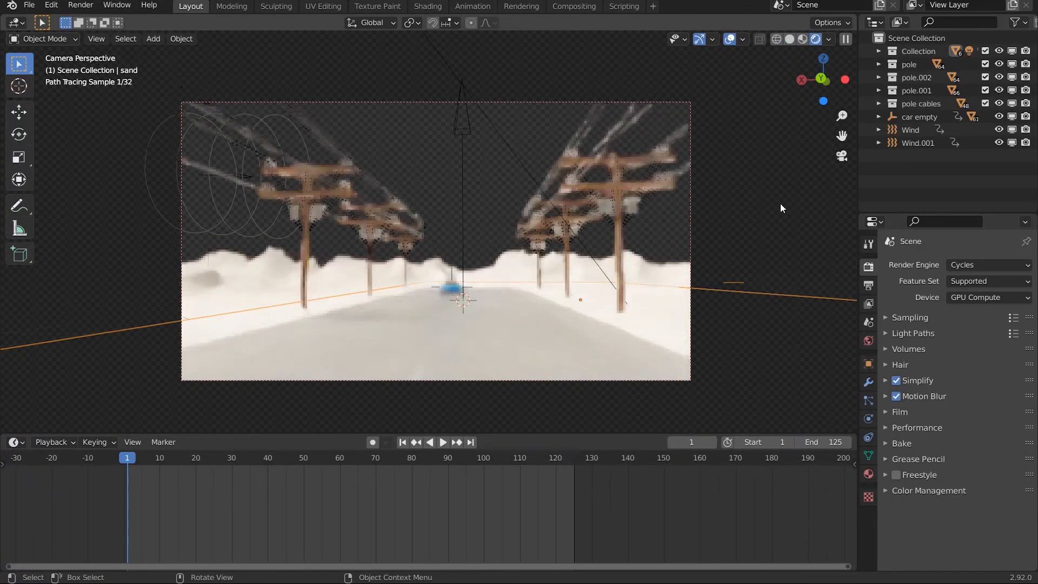
left_click(878, 51)
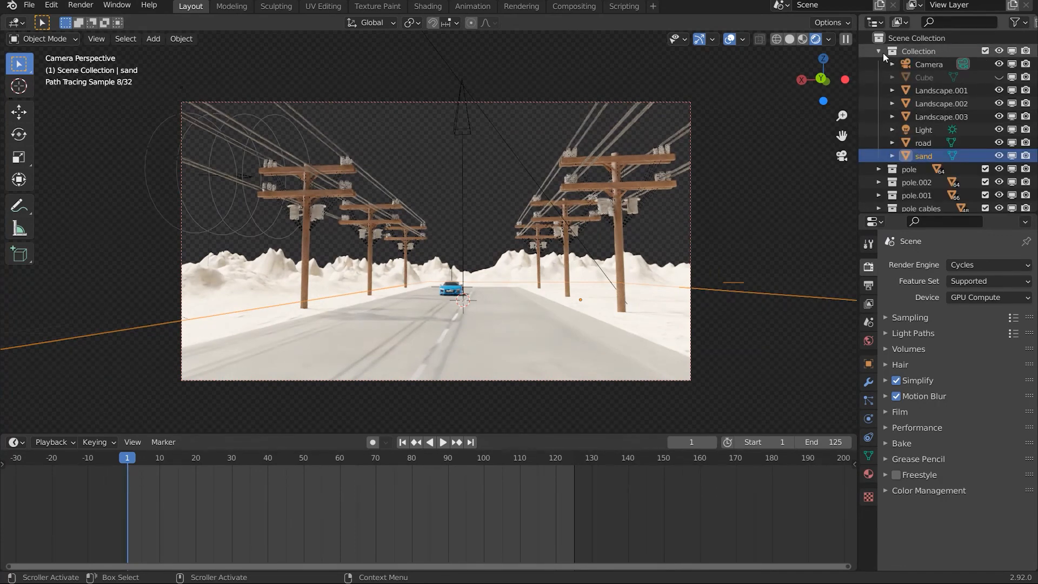